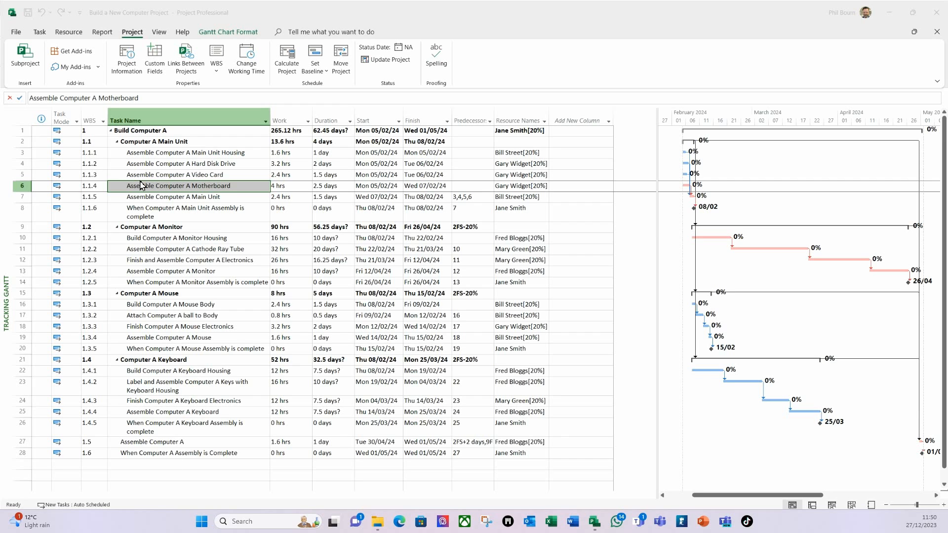
Step: Open the project's Advanced Properties from File > Info > Project Information
{"action": "left_click", "coordinate": [15, 33]}
{"action": "left_click", "coordinate": [16, 33]}
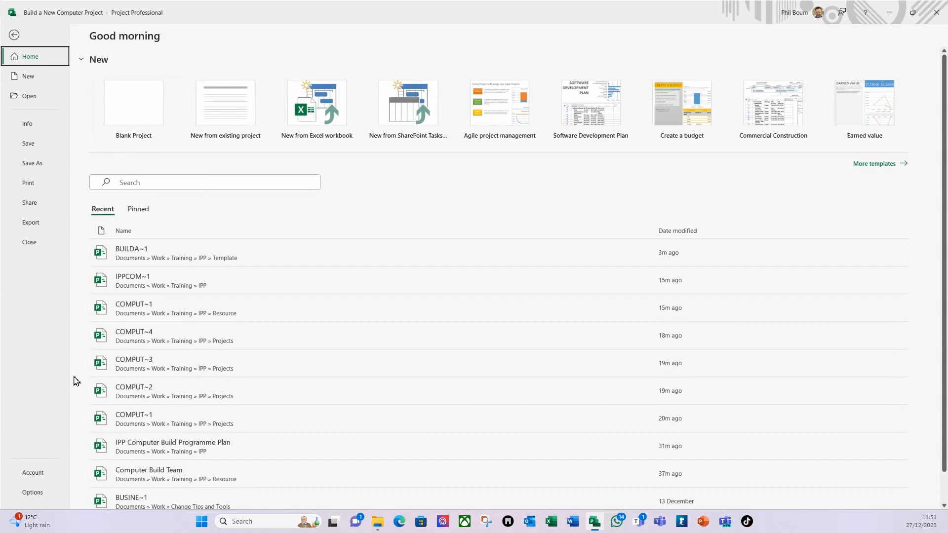
{"action": "left_click", "coordinate": [27, 125]}
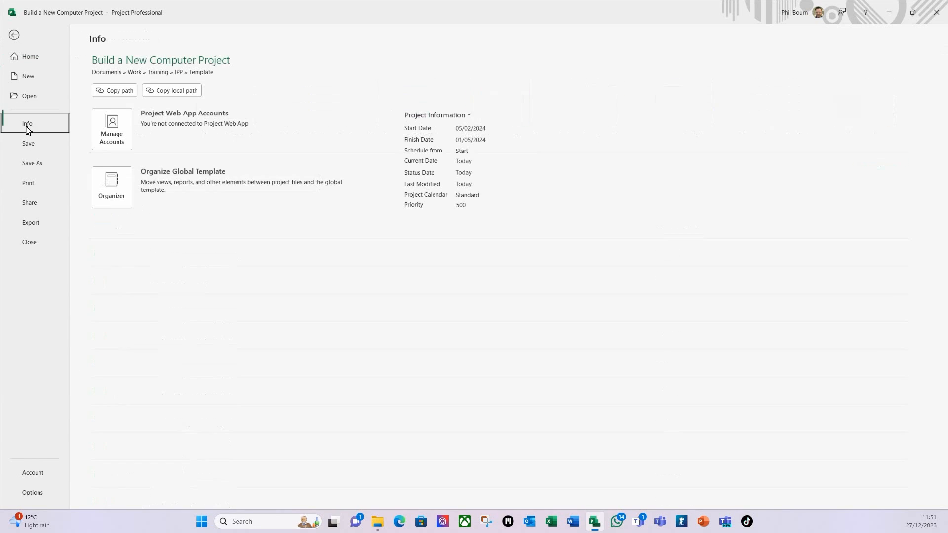
{"action": "left_click", "coordinate": [419, 116]}
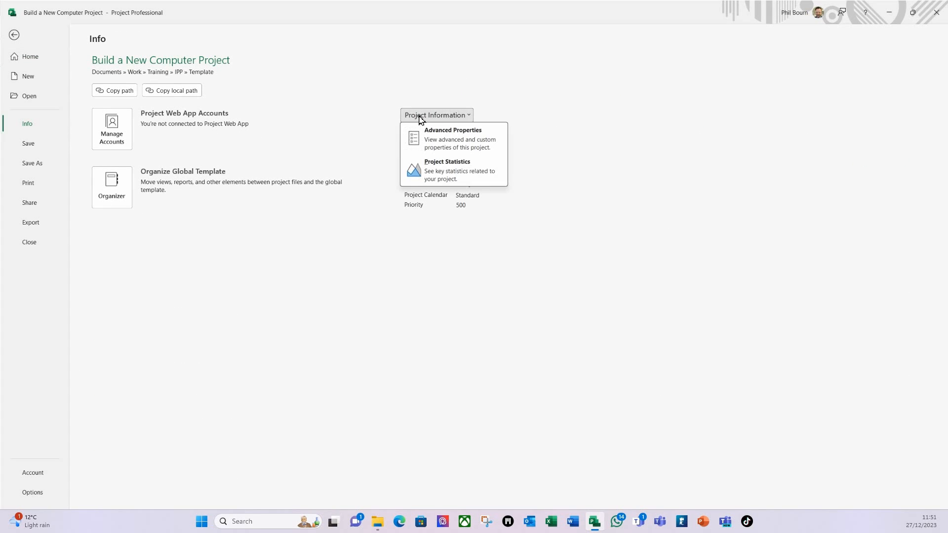
{"action": "left_click", "coordinate": [443, 138]}
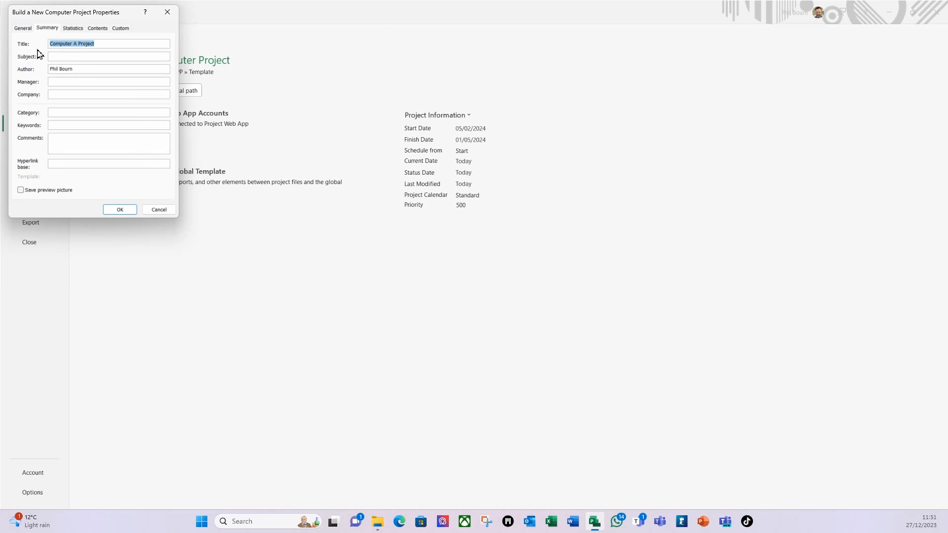
Step: Close Advanced Properties unchanged and bring up Project Information from the Gantt chart
{"action": "left_click", "coordinate": [156, 210]}
{"action": "left_click", "coordinate": [16, 41]}
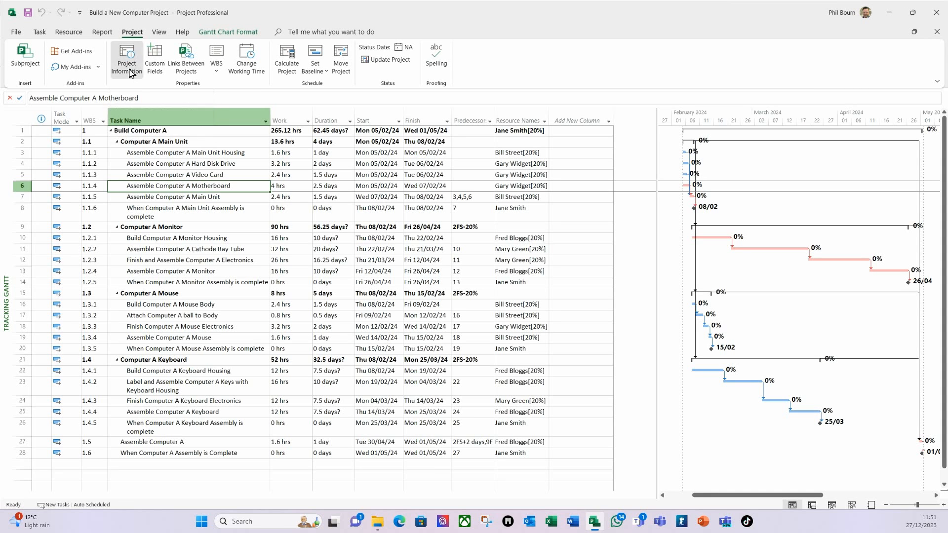
{"action": "left_click", "coordinate": [130, 73]}
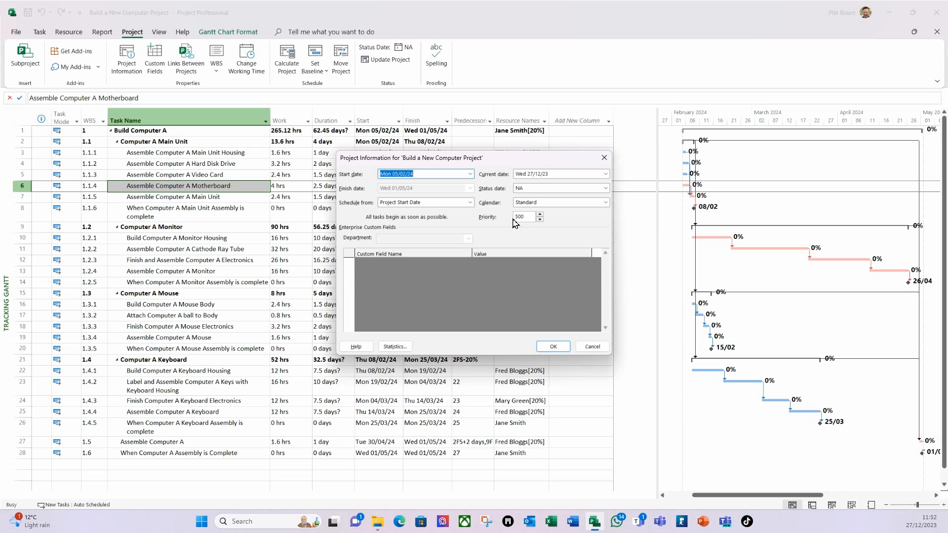
Step: Change the project Priority from 500 to 1000 in Project Information and confirm
{"action": "double_click", "coordinate": [528, 217]}
{"action": "type", "text": "1000"}
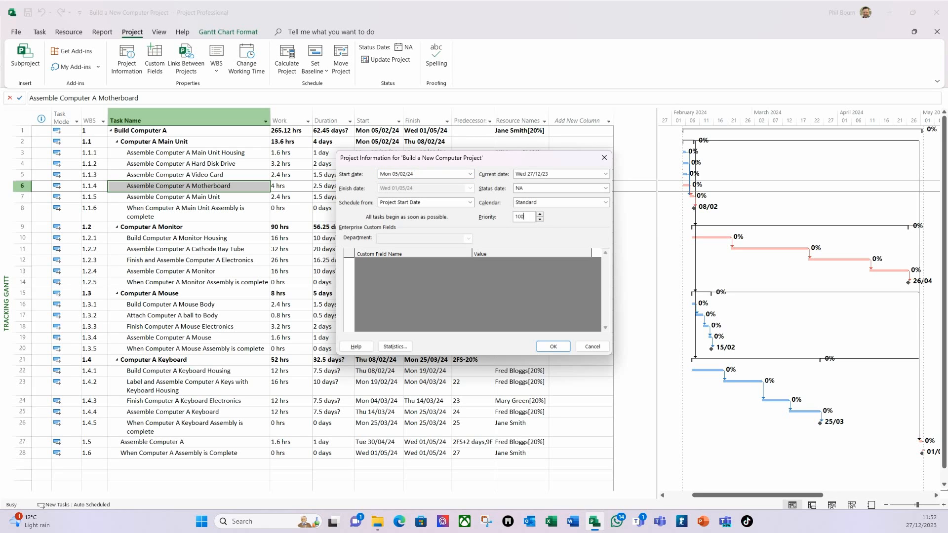
{"action": "left_click", "coordinate": [551, 350]}
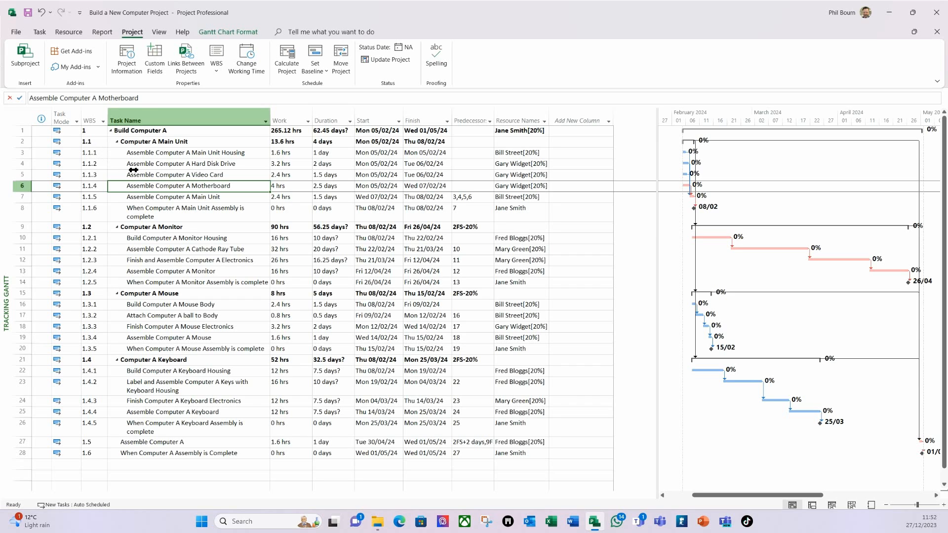
Step: In Custom Fields, rename the Text1 task field to 'Project Name'
{"action": "left_click", "coordinate": [155, 70]}
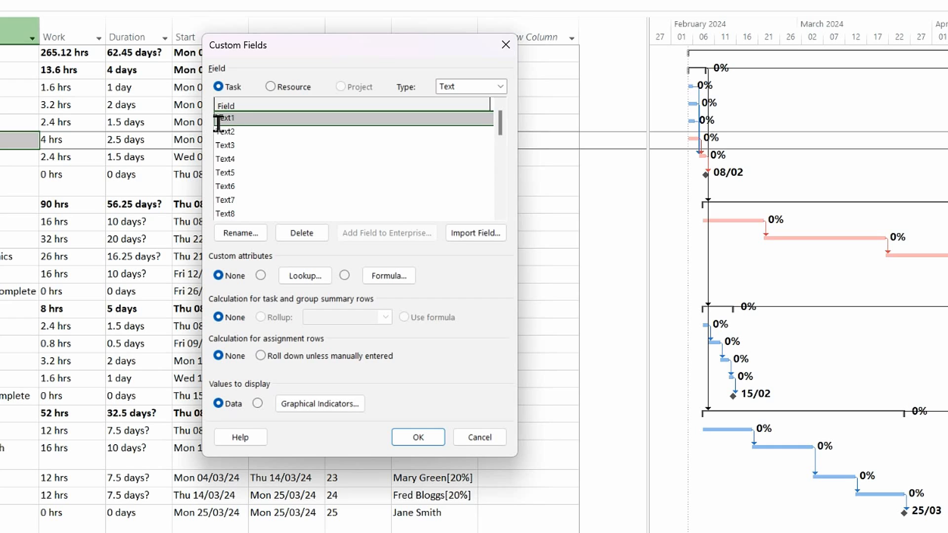
{"action": "left_click", "coordinate": [243, 238]}
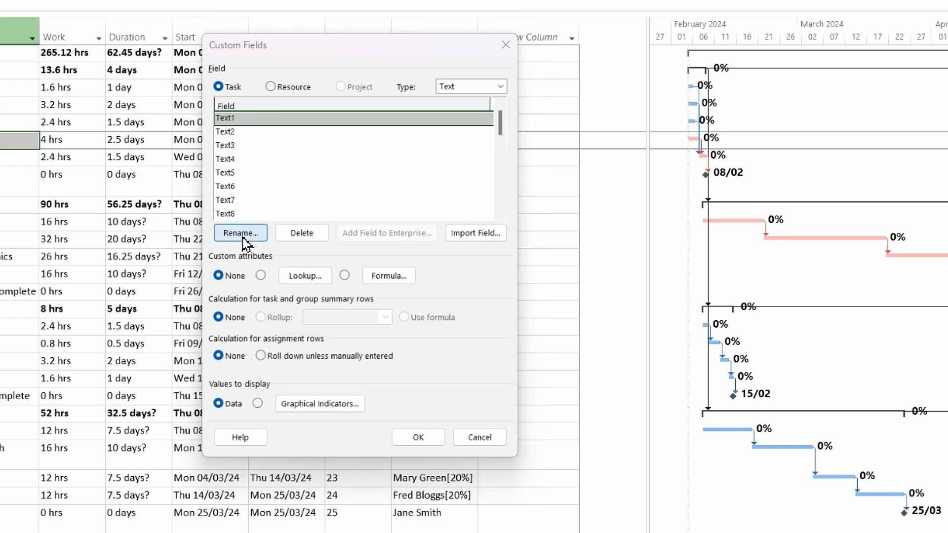
{"action": "type", "text": "Project "}
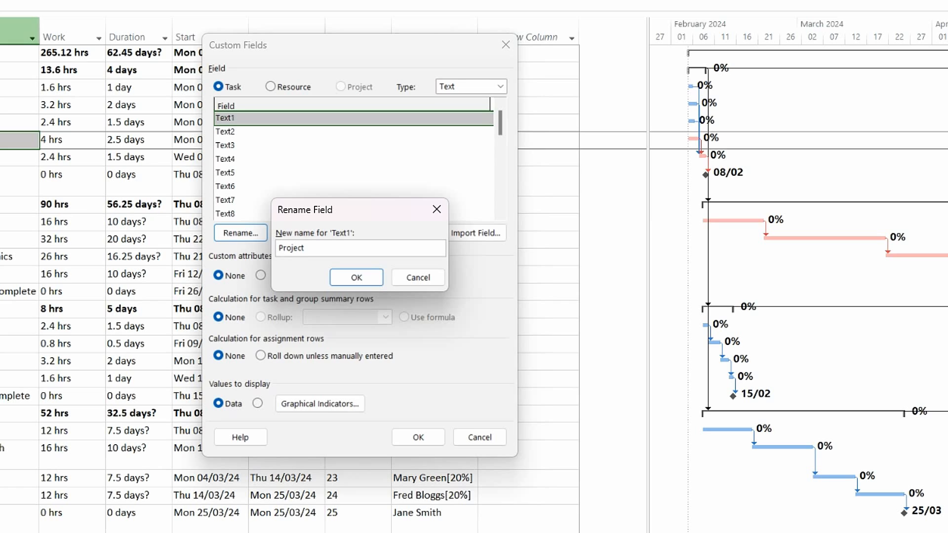
{"action": "type", "text": "Name"}
{"action": "left_click", "coordinate": [356, 277]}
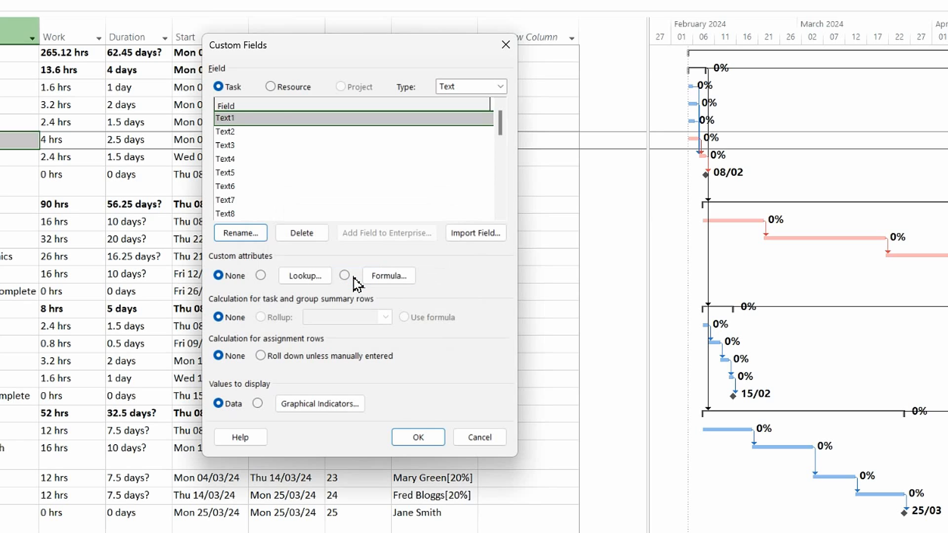
Step: Add 'Build Computer Programme' and 'Project A' as the first Project Name lookup values
{"action": "left_click", "coordinate": [305, 276]}
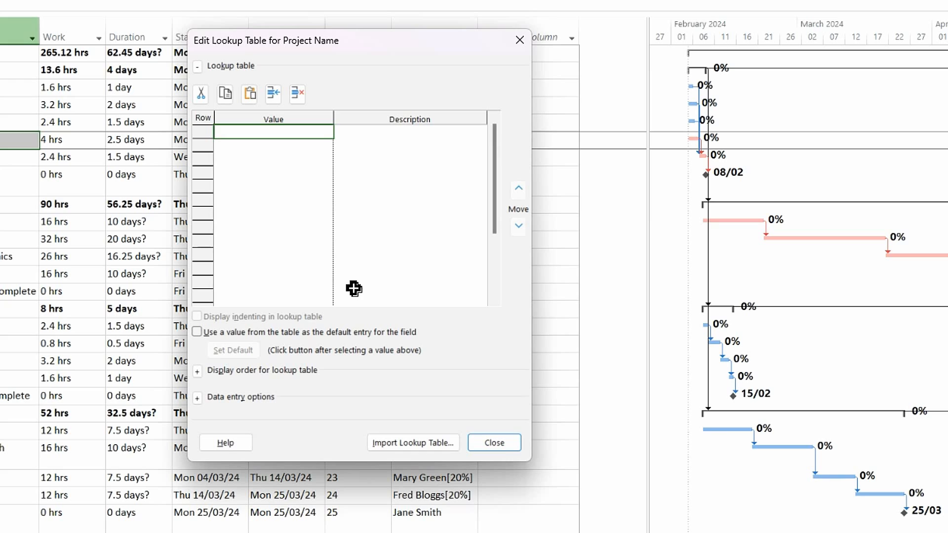
{"action": "type", "text": "Pr"}
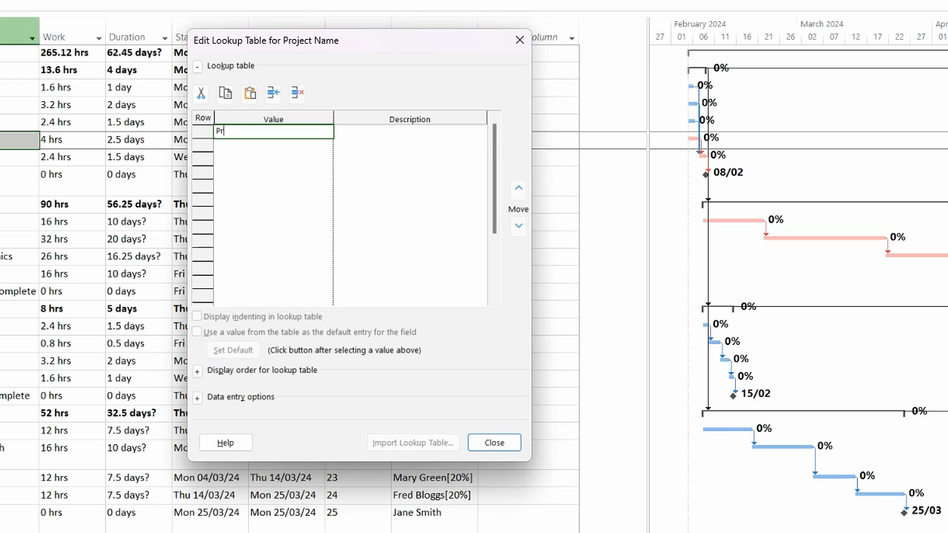
{"action": "type", "text": "ogramme"}
{"action": "left_click", "coordinate": [219, 135]}
{"action": "type", "text": "Build"}
{"action": "type", "text": "Computer"}
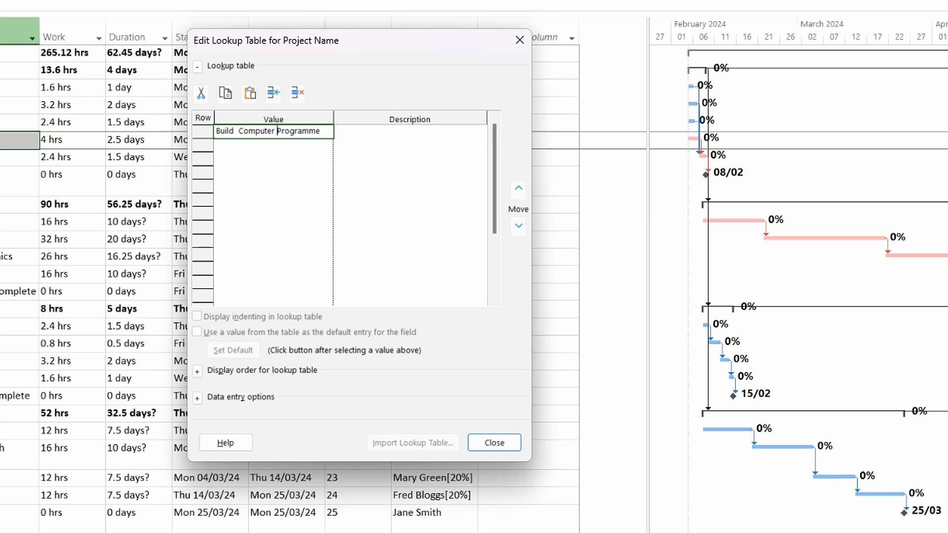
{"action": "key", "text": "Return"}
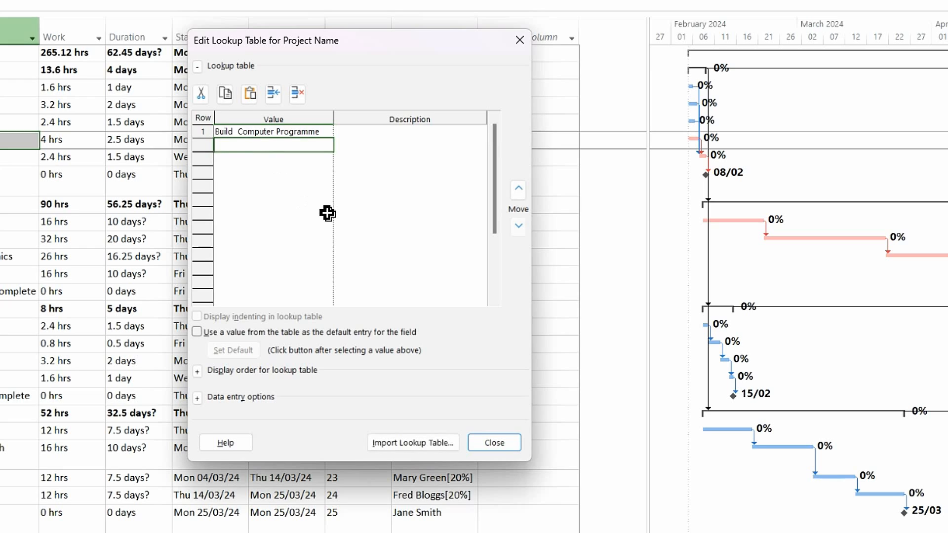
{"action": "type", "text": "Project A"}
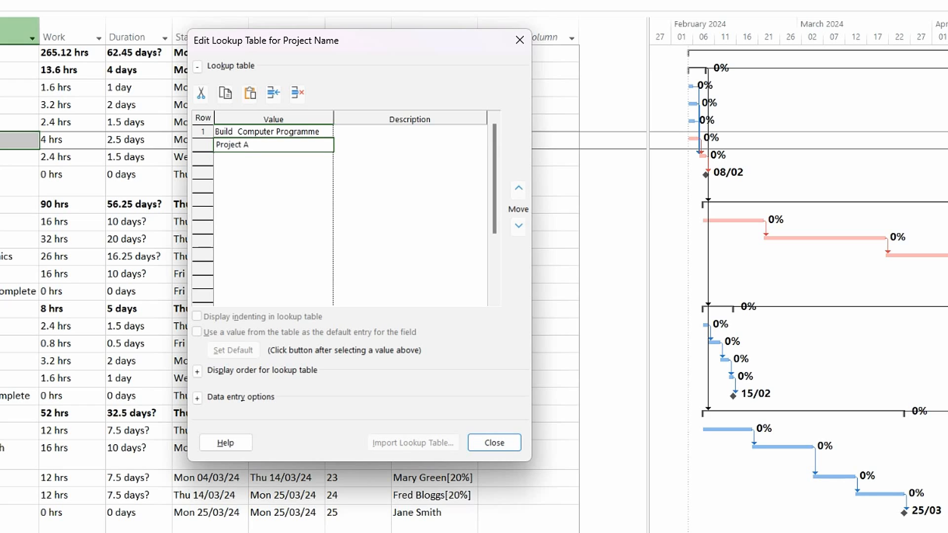
{"action": "key", "text": "Return"}
Step: Add 'Project B', 'Project C' and 'Project D' to the lookup list and close it
{"action": "type", "text": "Pro"}
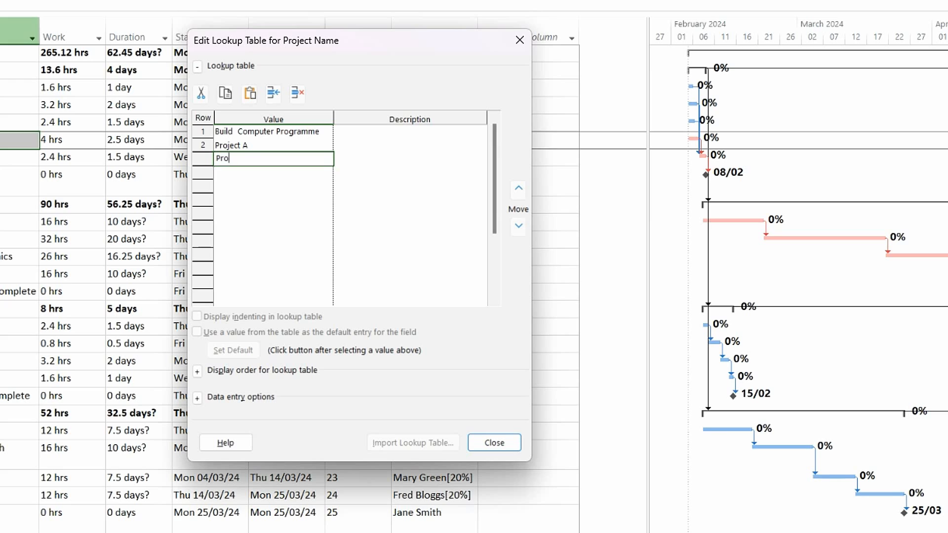
{"action": "type", "text": "ject B"}
{"action": "key", "text": "Return"}
{"action": "type", "text": "Proj"}
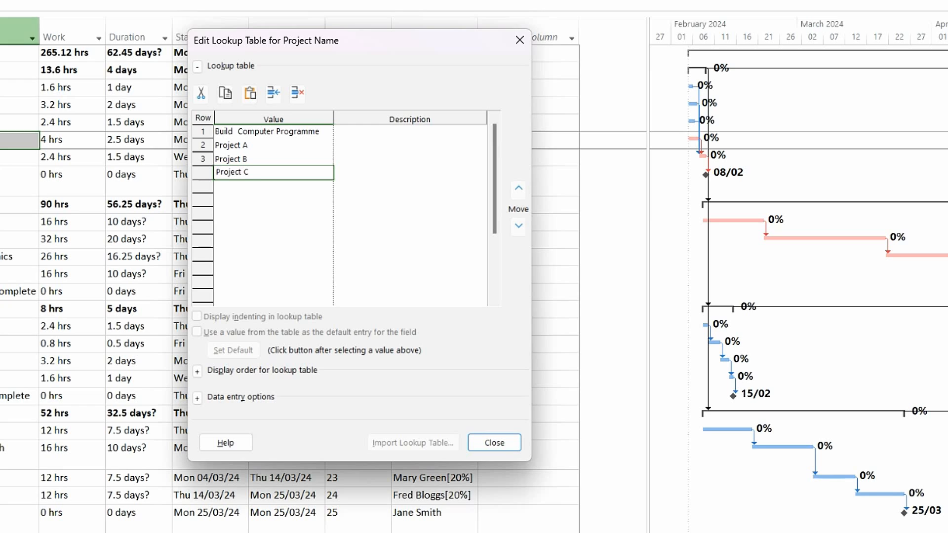
{"action": "key", "text": "Return"}
{"action": "type", "text": "Pro"}
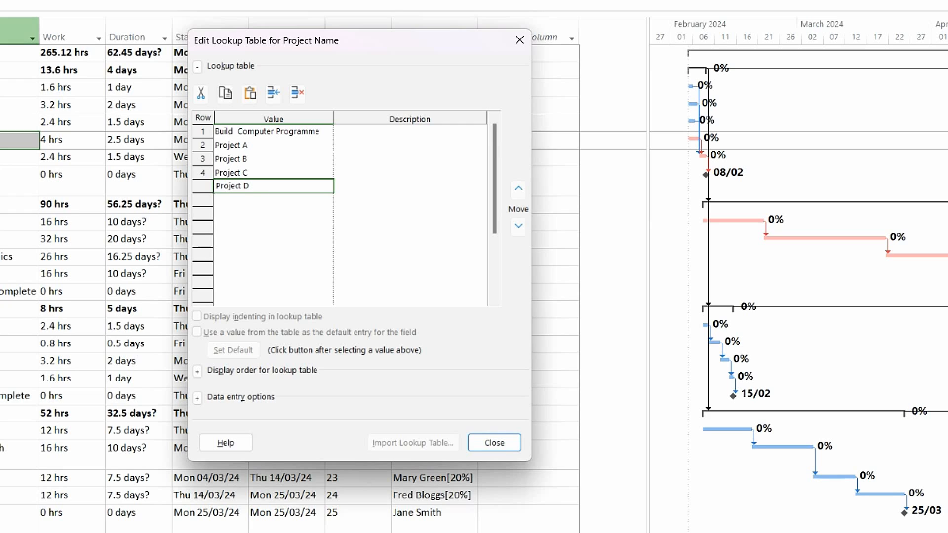
{"action": "type", "text": "ject D"}
{"action": "key", "text": "Return"}
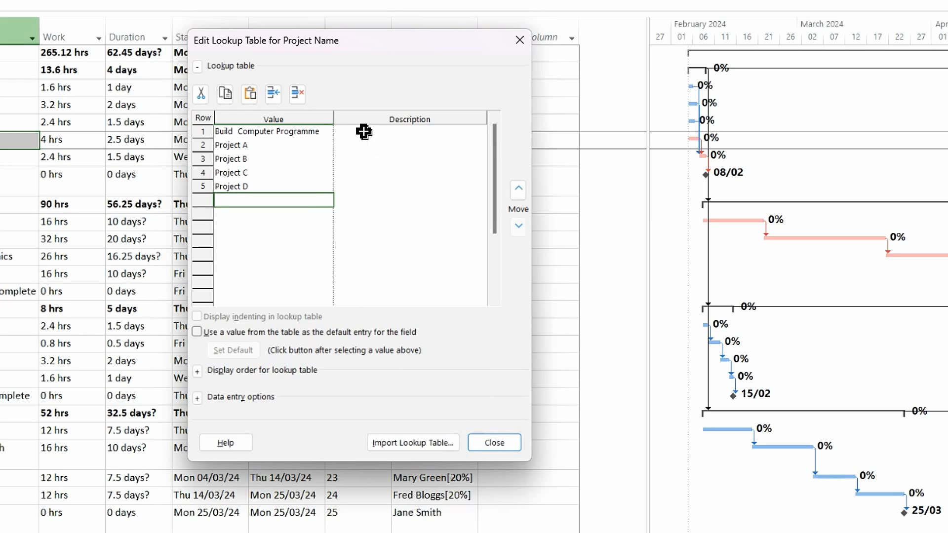
{"action": "left_click", "coordinate": [494, 443]}
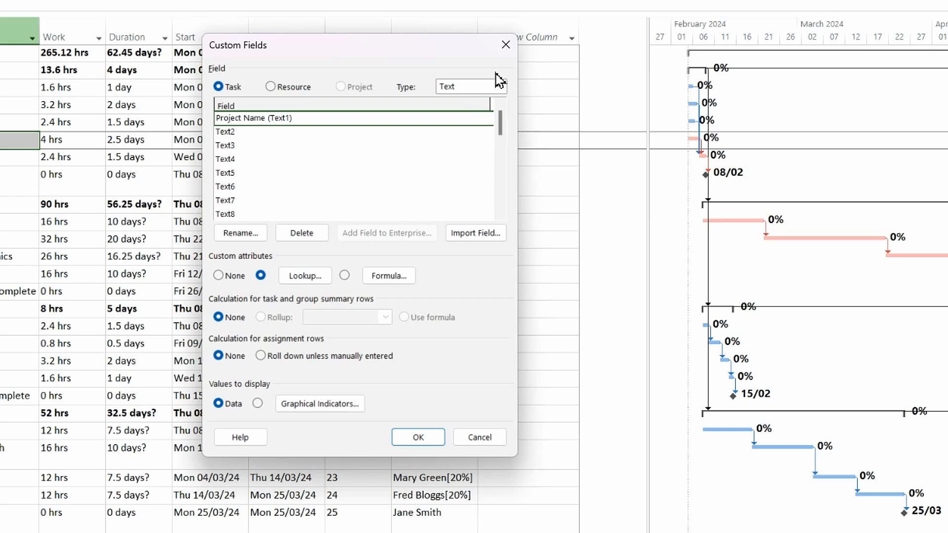
Step: Switch to Number fields, rename Number2 to 'Milestone Level' and open its lookup table
{"action": "left_click", "coordinate": [500, 87]}
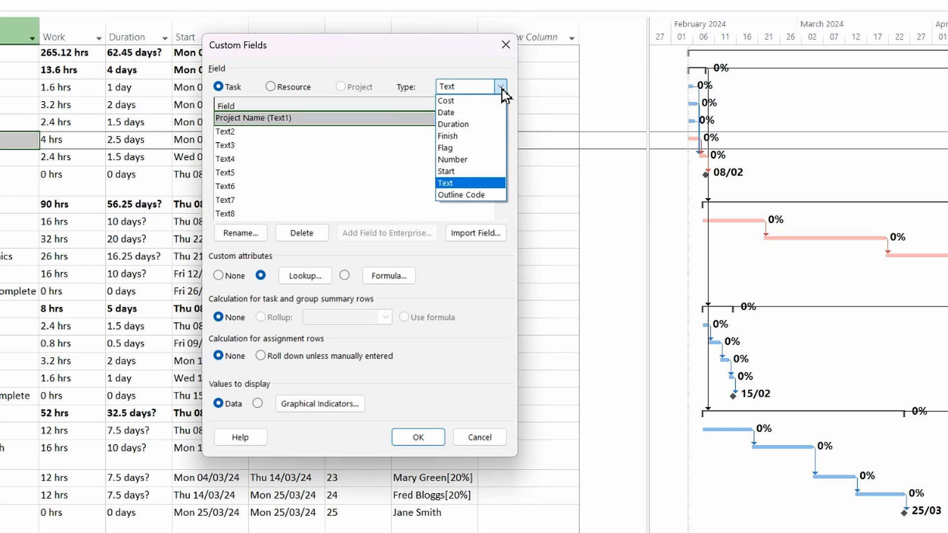
{"action": "left_click", "coordinate": [451, 159]}
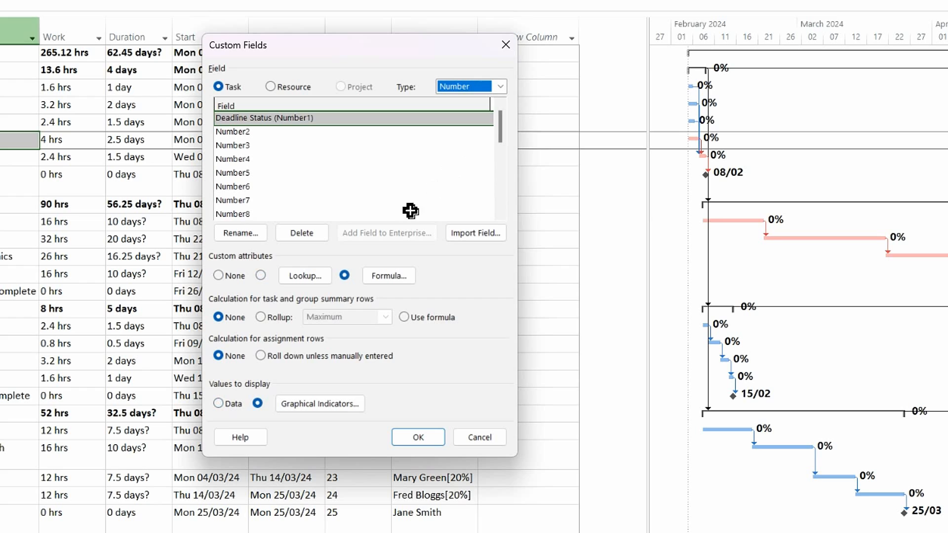
{"action": "left_click", "coordinate": [238, 131]}
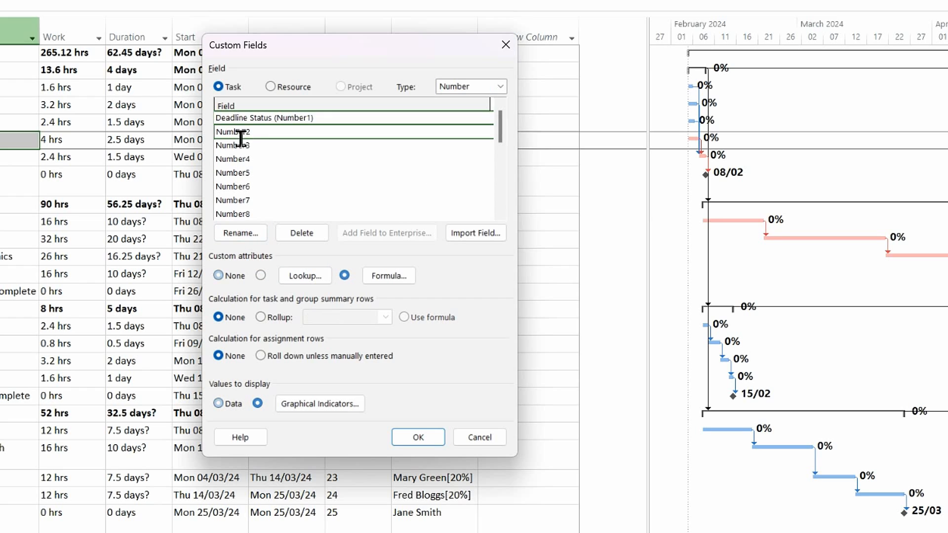
{"action": "left_click", "coordinate": [249, 235]}
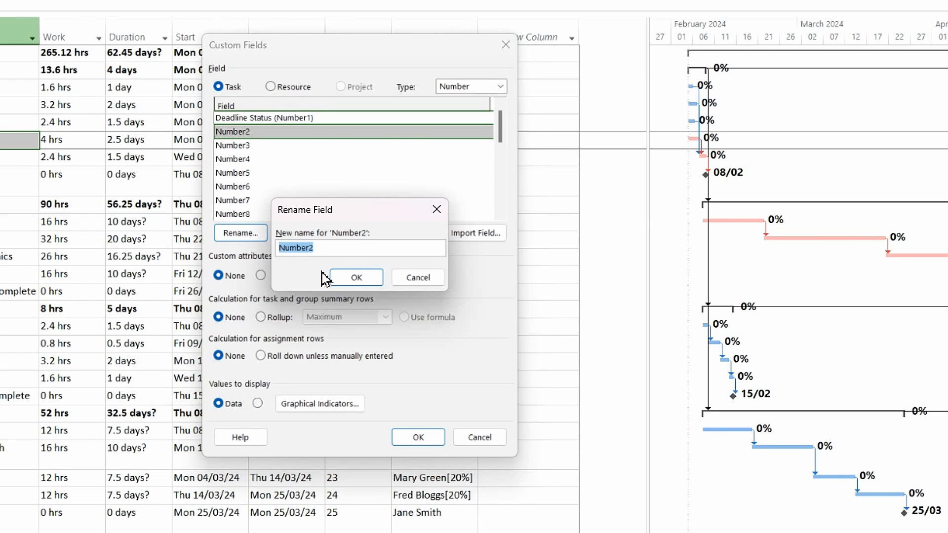
{"action": "type", "text": "Milestone Lev"}
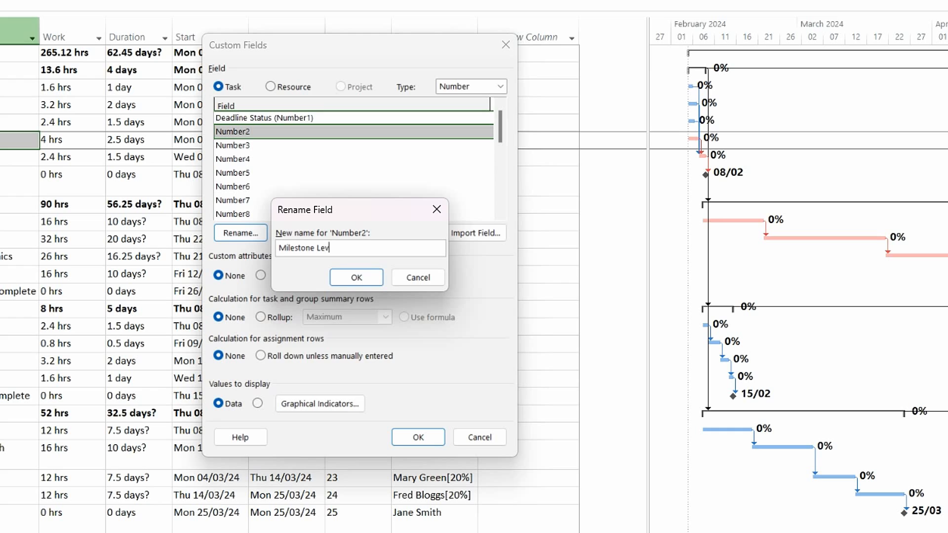
{"action": "type", "text": "el"}
{"action": "left_click", "coordinate": [359, 276]}
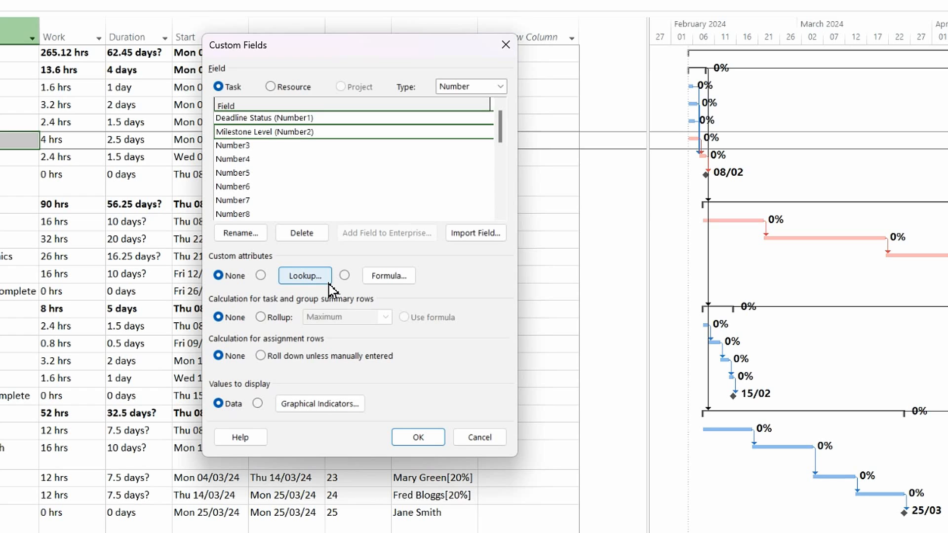
{"action": "left_click", "coordinate": [317, 281]}
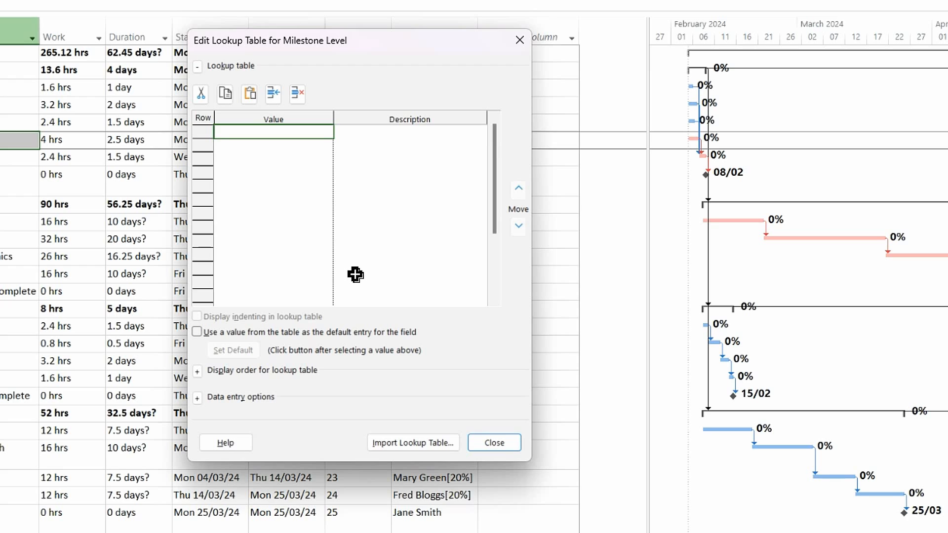
Step: Enter lookup values 0 'Not a Milestone', 1 'Programme Level' and 2 'Project Level', then close
{"action": "type", "text": "0"}
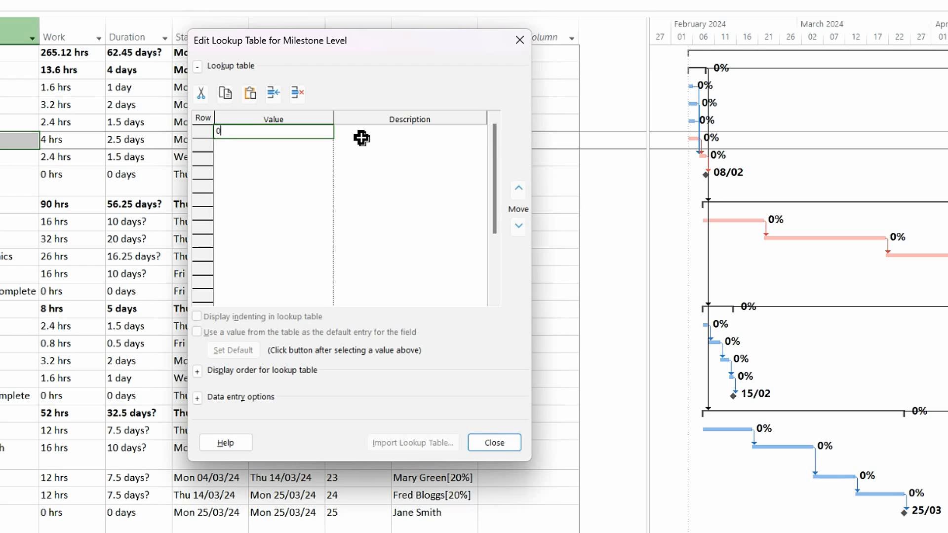
{"action": "key", "text": "Tab"}
{"action": "type", "text": "No"}
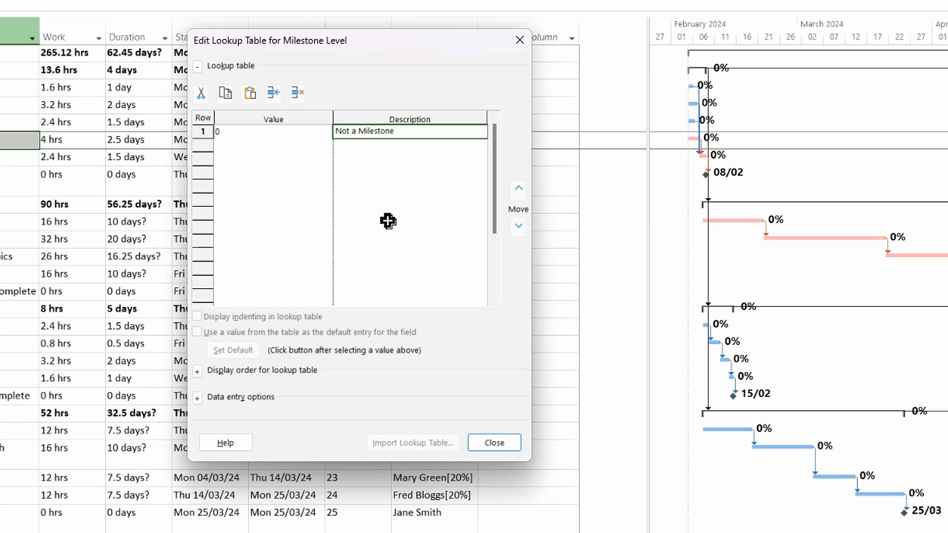
{"action": "left_click", "coordinate": [242, 145]}
{"action": "type", "text": "1"}
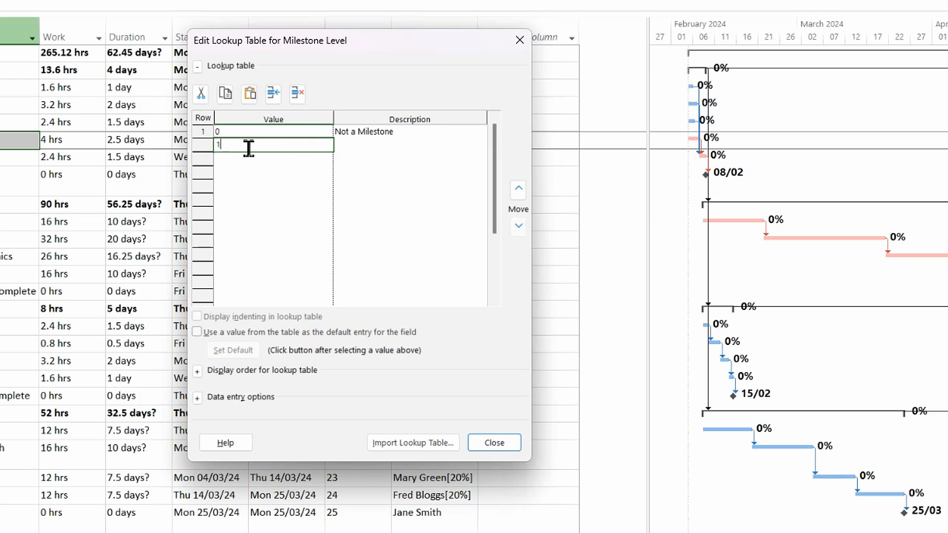
{"action": "left_click", "coordinate": [354, 145]}
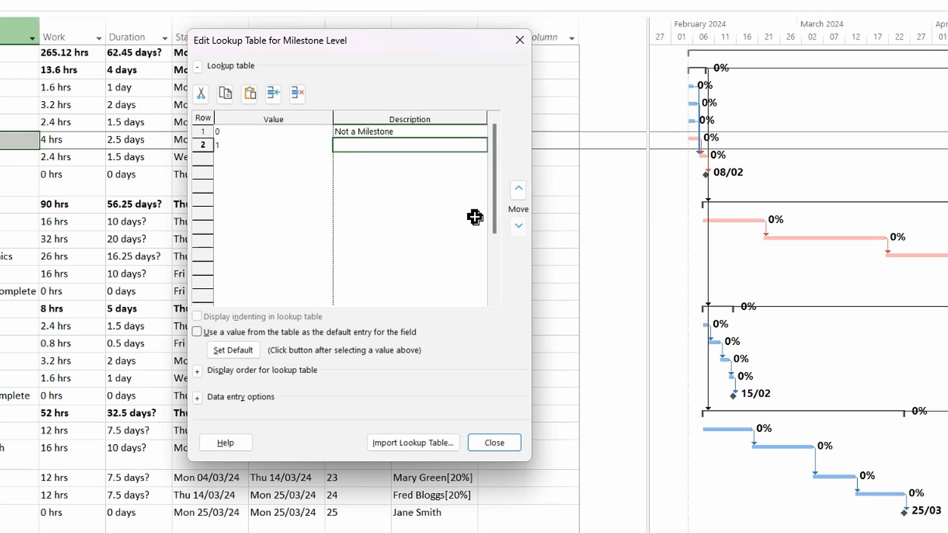
{"action": "type", "text": "Programme Level"}
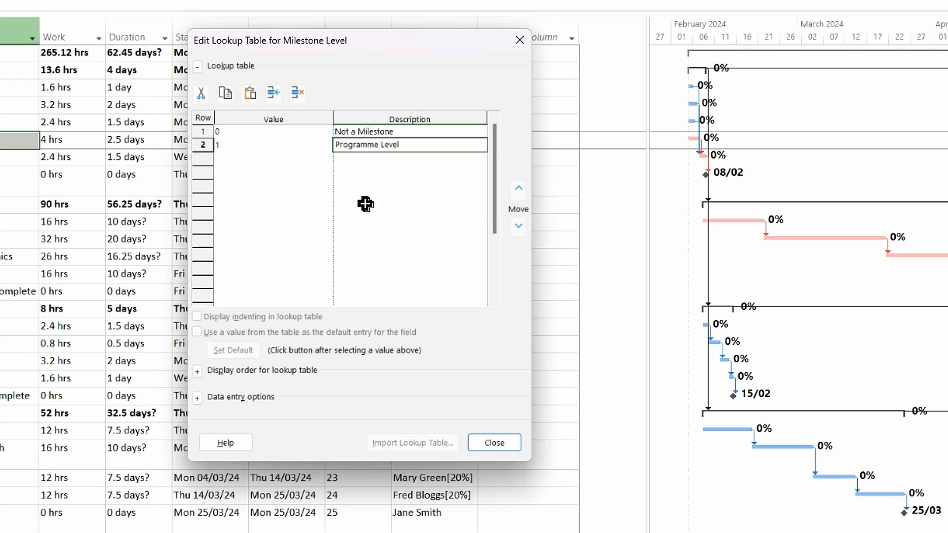
{"action": "left_click", "coordinate": [234, 159]}
{"action": "type", "text": "2"}
{"action": "left_click", "coordinate": [352, 158]}
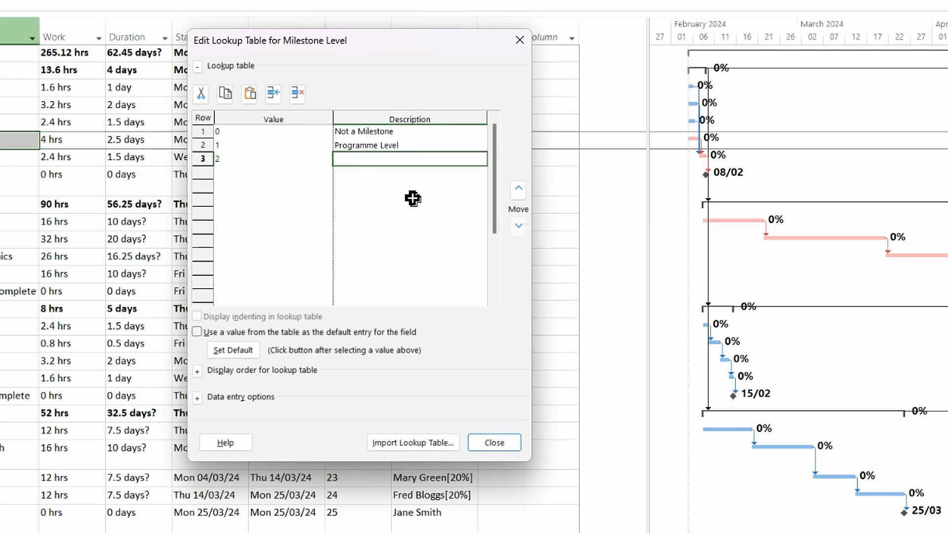
{"action": "type", "text": "Project Level"}
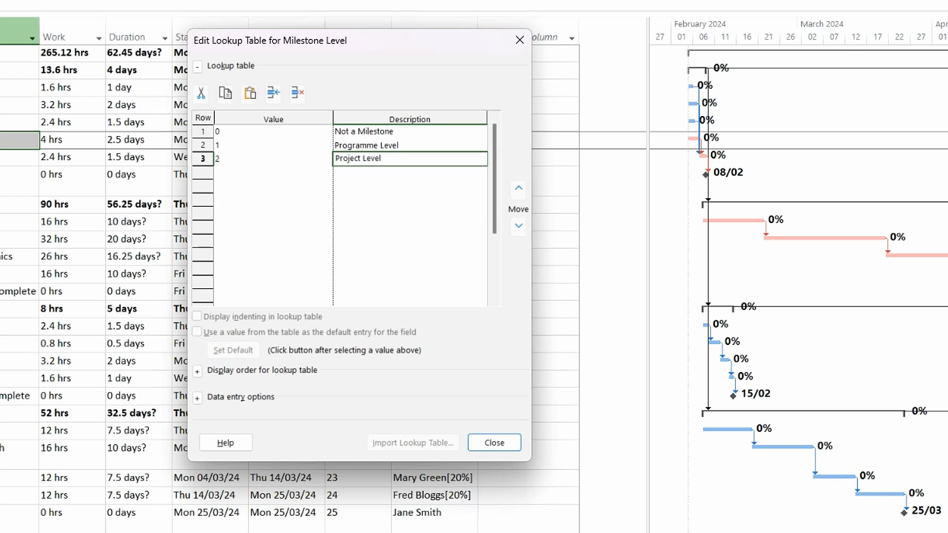
{"action": "key", "text": "Return"}
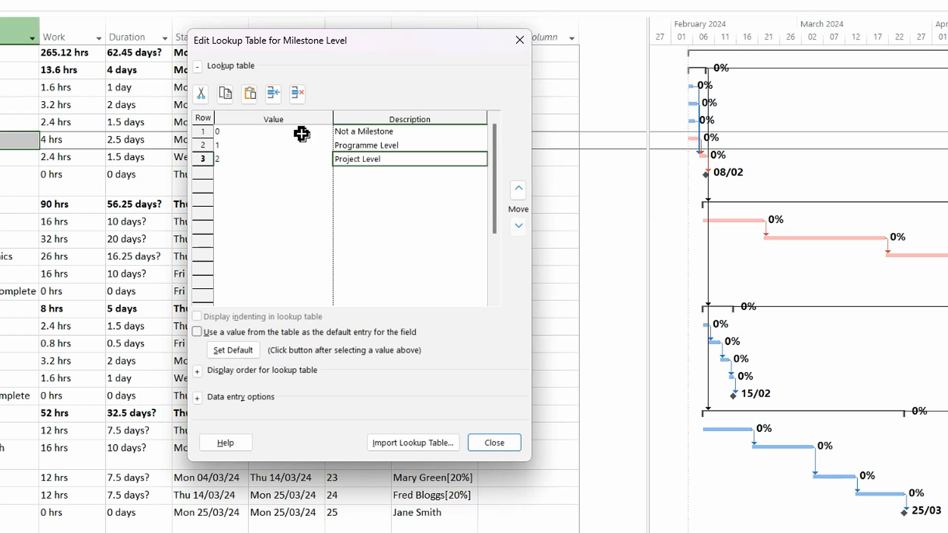
{"action": "left_click", "coordinate": [493, 442]}
Step: Confirm the custom field setup and hide the WBS column
{"action": "left_click", "coordinate": [414, 438]}
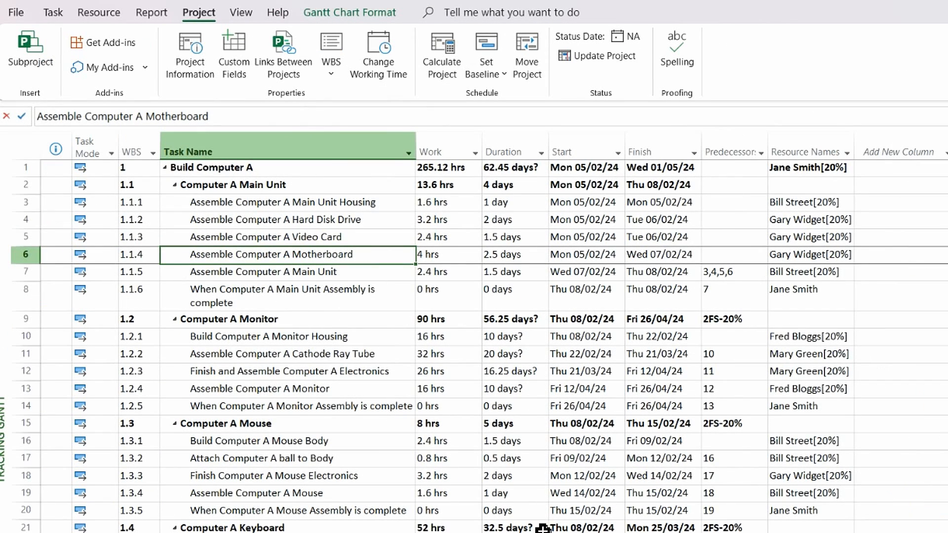
{"action": "right_click", "coordinate": [140, 154]}
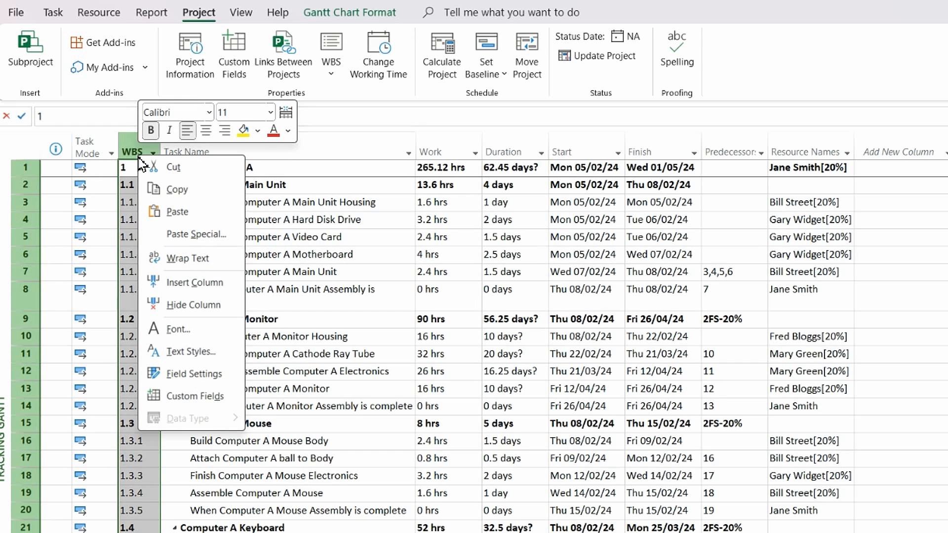
{"action": "left_click", "coordinate": [189, 306]}
Step: Insert a Project Name (Text1) column before Task Name
{"action": "right_click", "coordinate": [138, 153]}
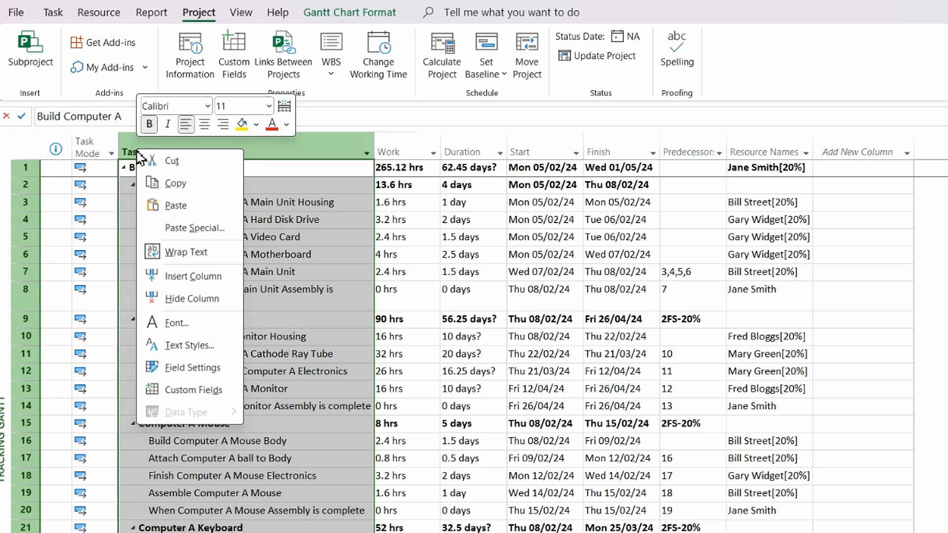
{"action": "left_click", "coordinate": [211, 276]}
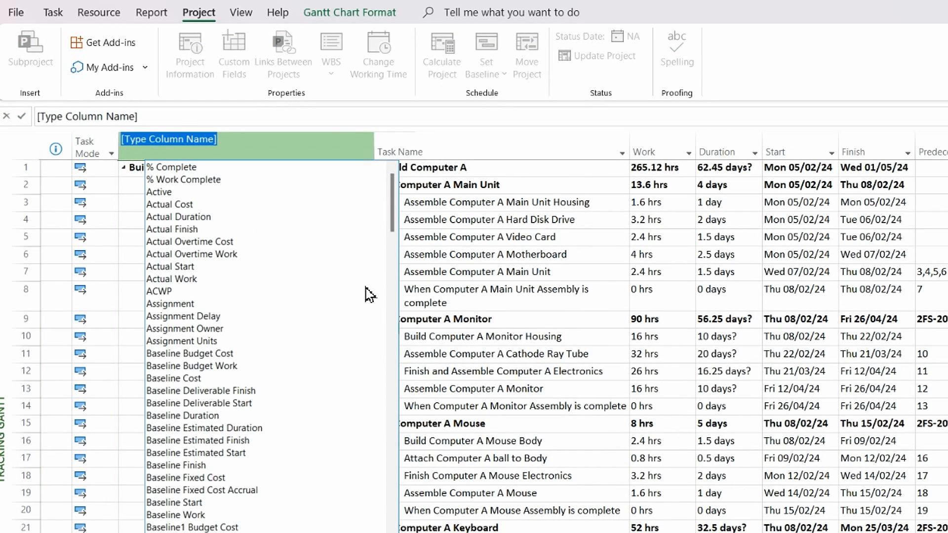
{"action": "type", "text": "task Calendar"}
{"action": "left_click", "coordinate": [149, 242]}
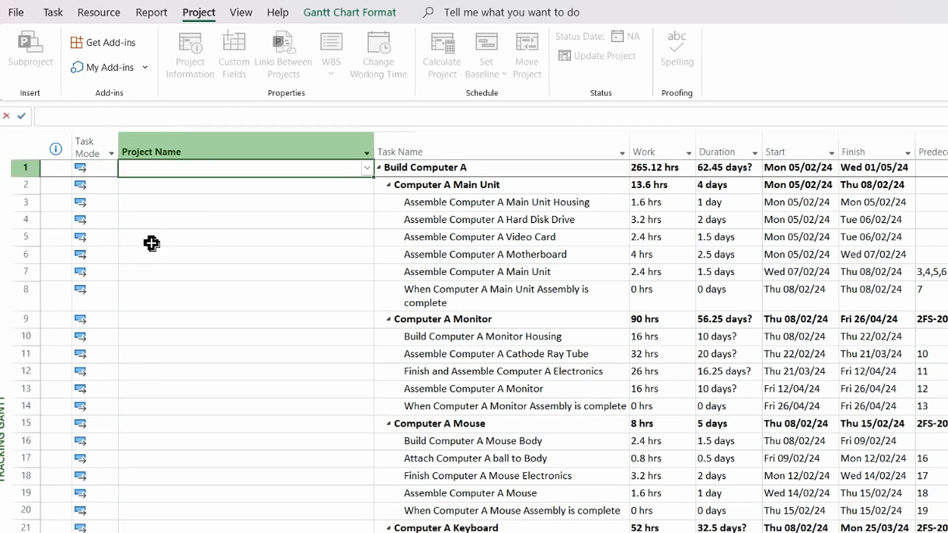
Step: Insert a Milestone Level (Number2) column before Task Name
{"action": "left_click", "coordinate": [400, 143]}
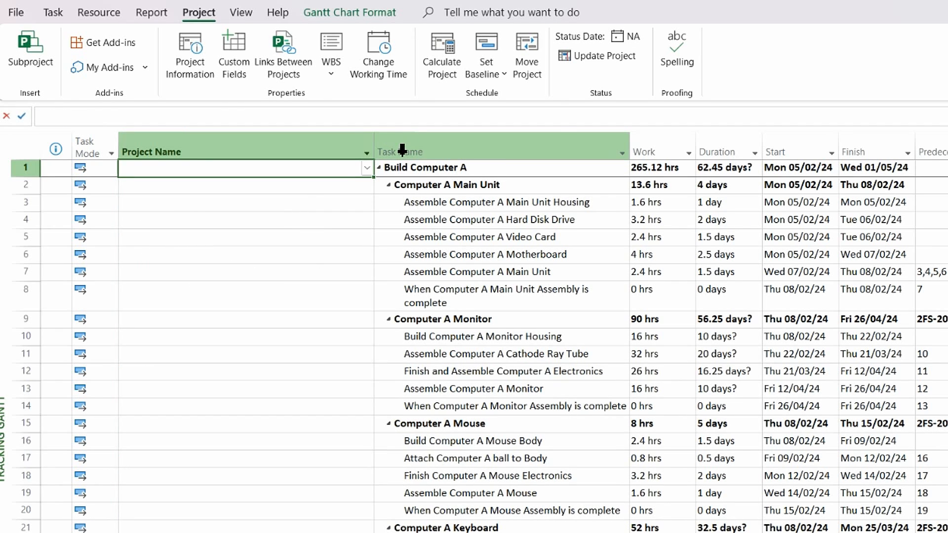
{"action": "right_click", "coordinate": [402, 150]}
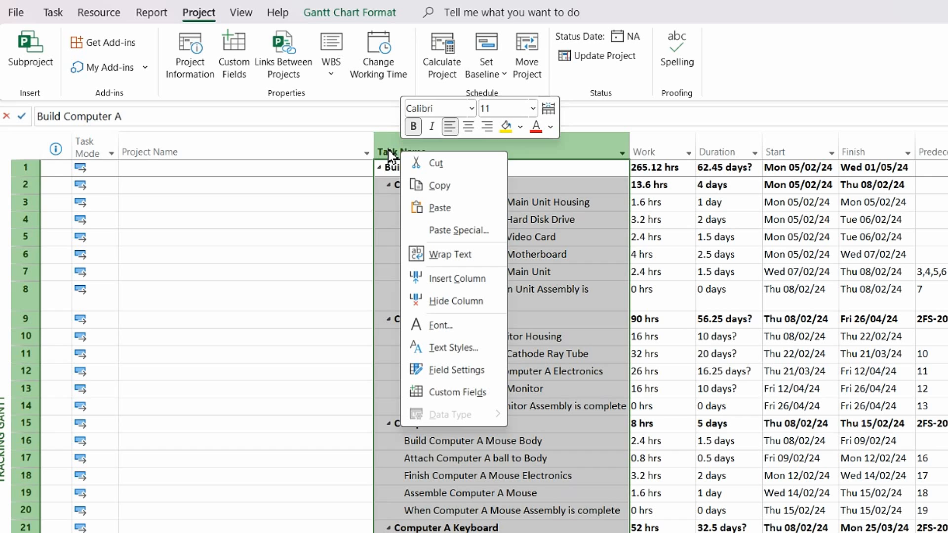
{"action": "left_click", "coordinate": [446, 280]}
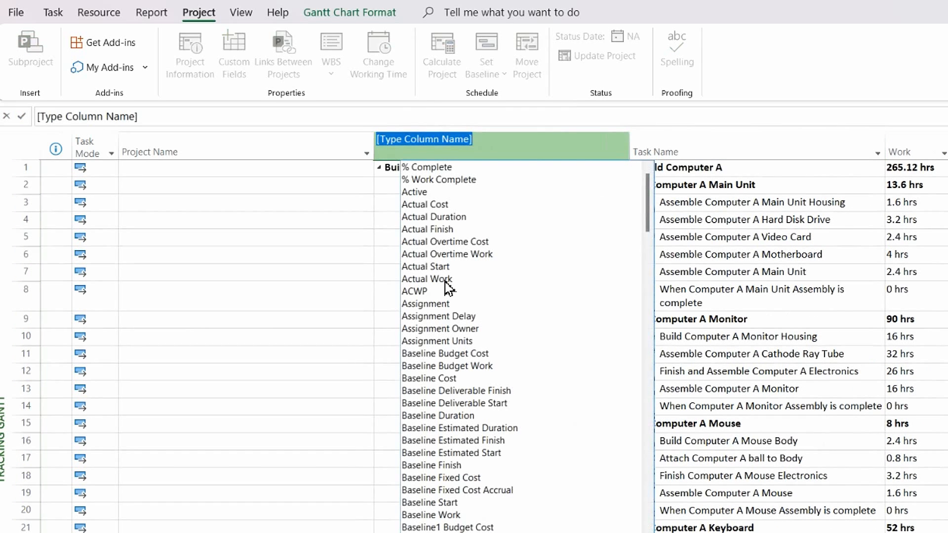
{"action": "type", "text": "name"}
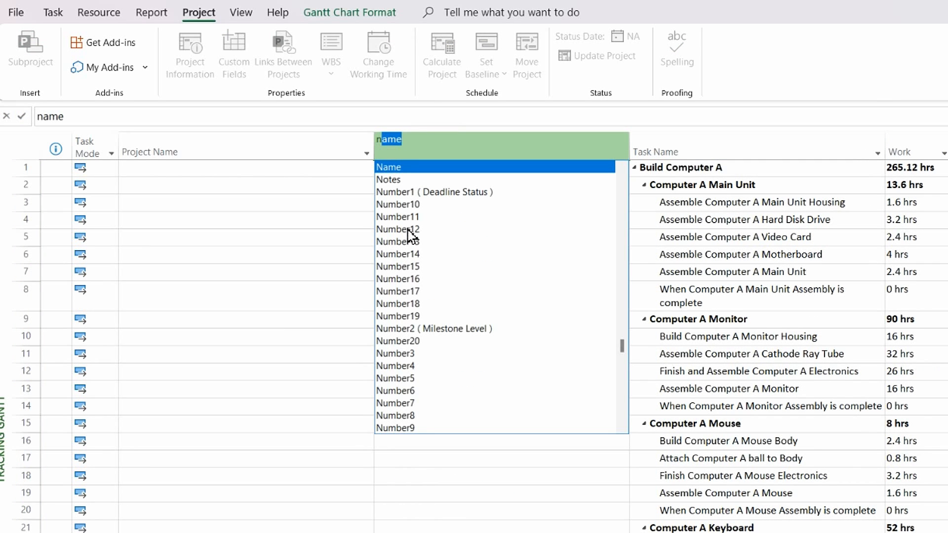
{"action": "left_click", "coordinate": [438, 329]}
{"action": "key", "text": "Return"}
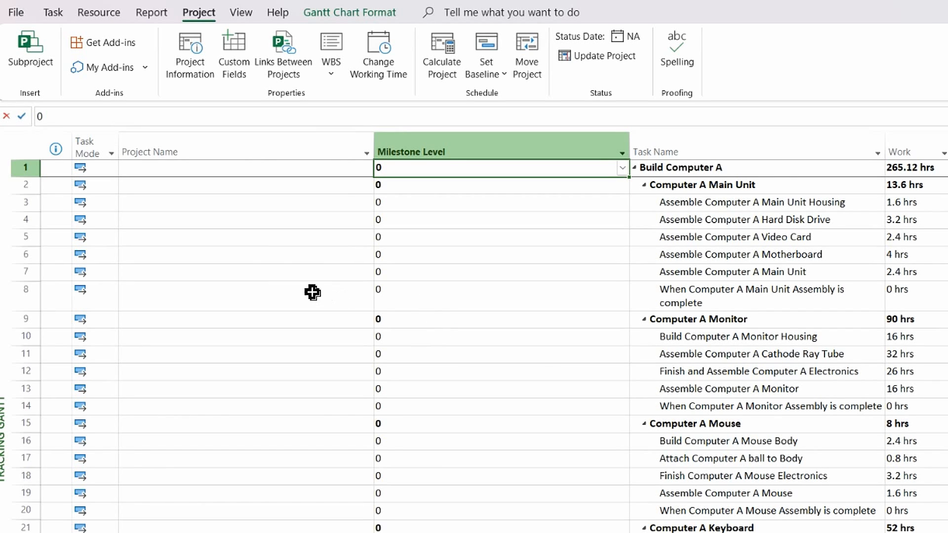
Step: Set row 1's Project Name to Project A, fill it down through row 28, and autofit both columns
{"action": "left_click", "coordinate": [192, 168]}
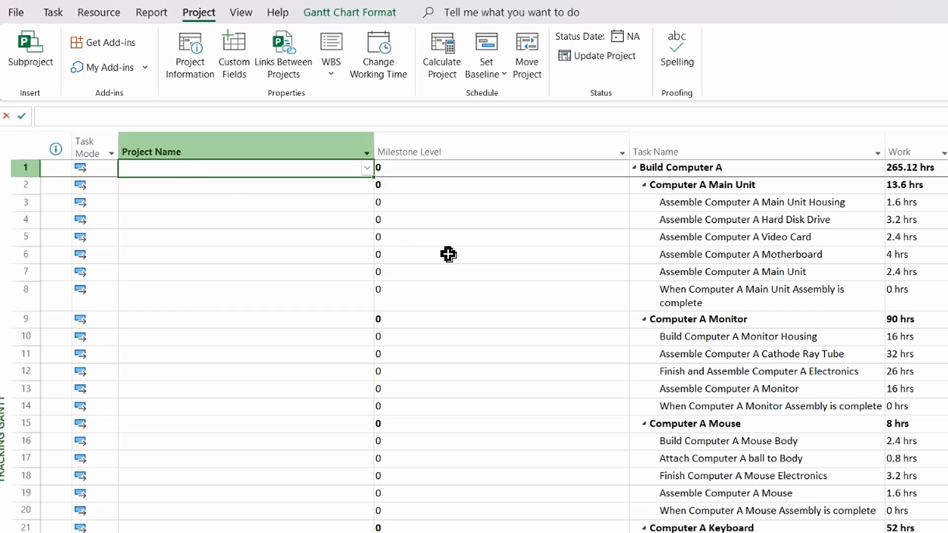
{"action": "left_click", "coordinate": [367, 169]}
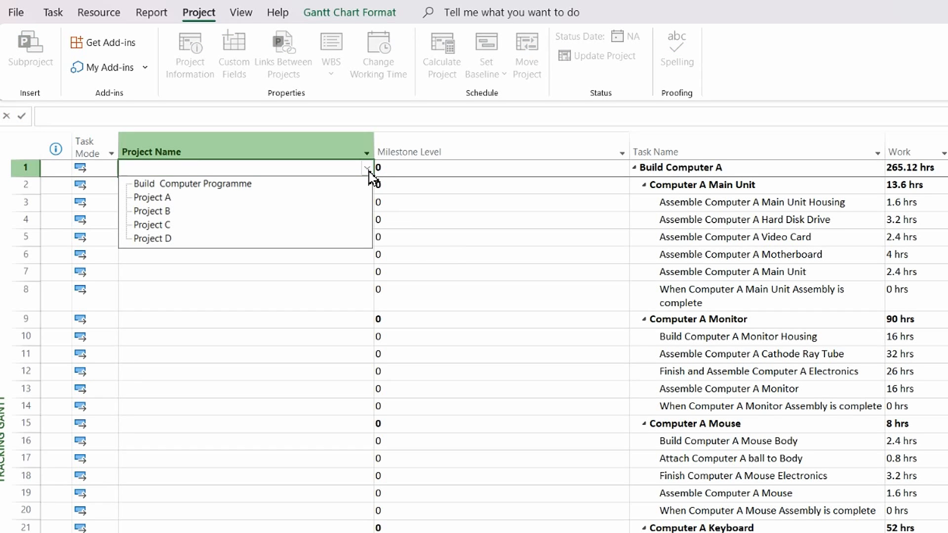
{"action": "left_click", "coordinate": [239, 198]}
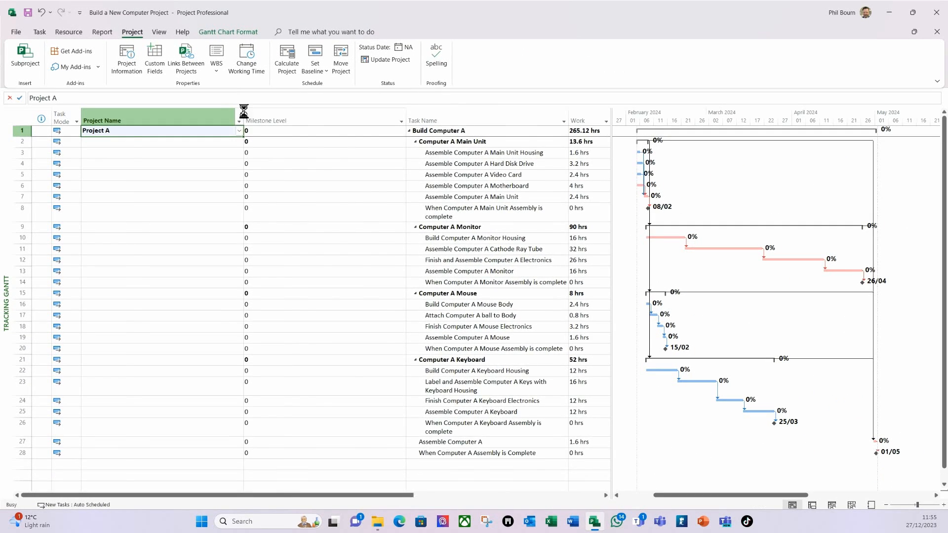
{"action": "double_click", "coordinate": [244, 110]}
{"action": "key", "text": "ctrl+shift+Down"}
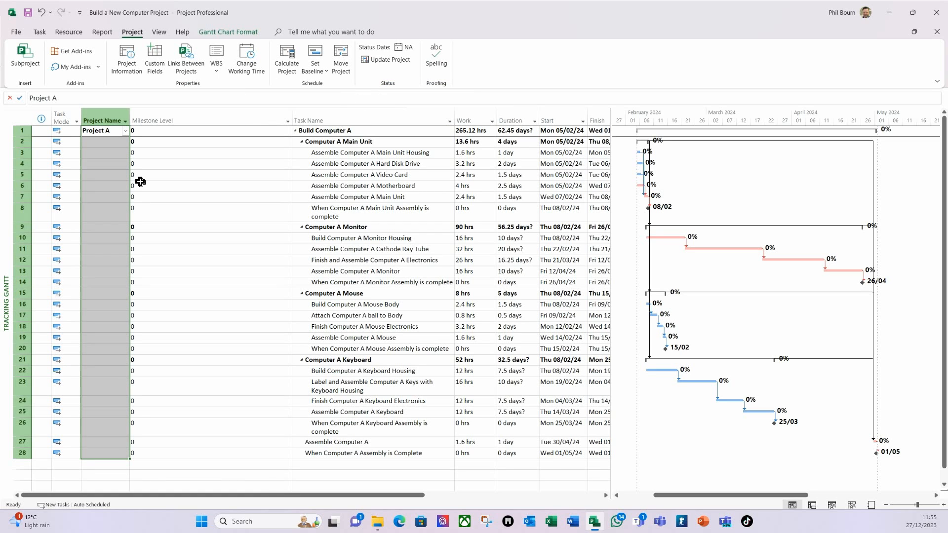
{"action": "key", "text": "ctrl+d"}
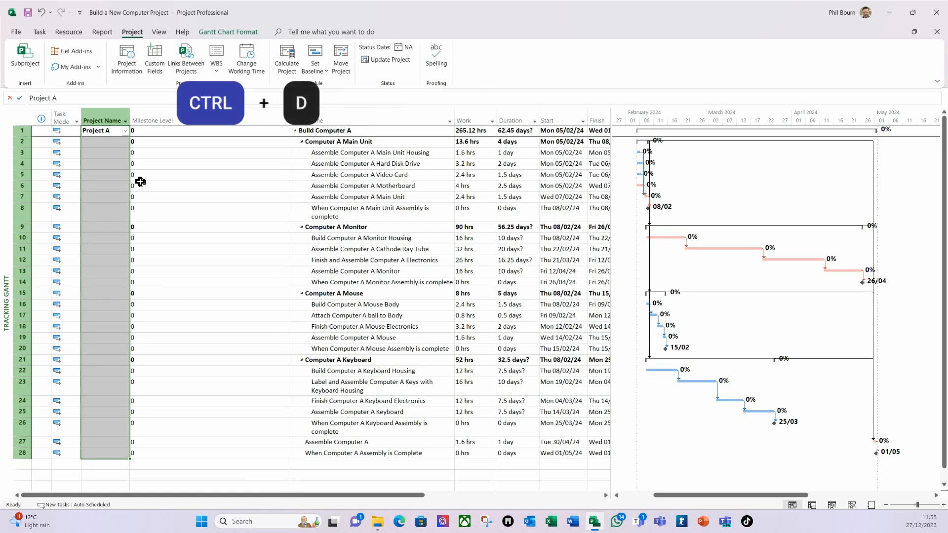
{"action": "double_click", "coordinate": [291, 120]}
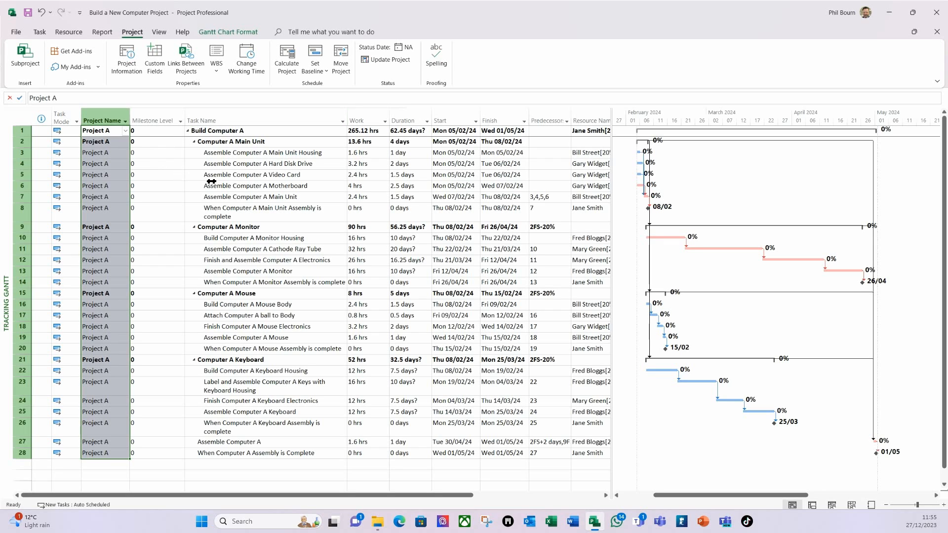
Step: Filter the task list to show only milestones
{"action": "left_click", "coordinate": [176, 215]}
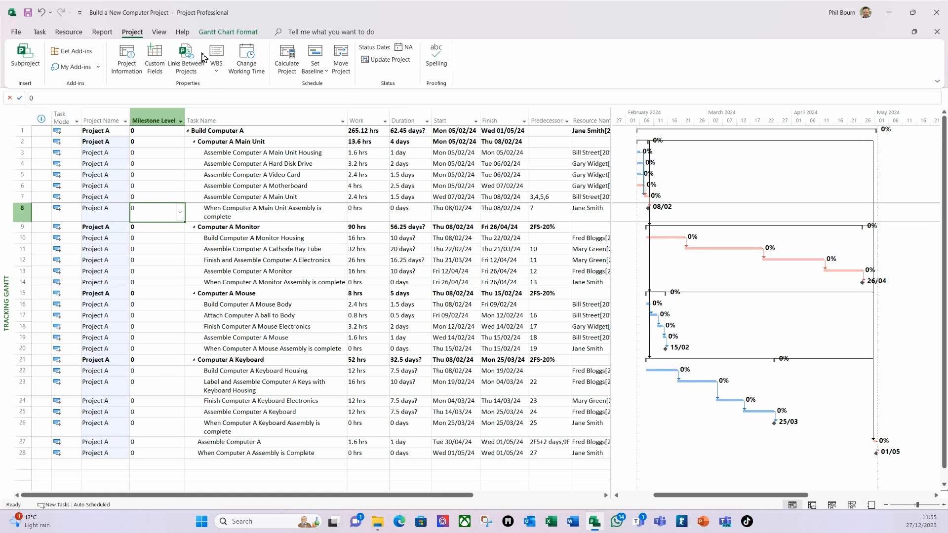
{"action": "left_click", "coordinate": [157, 35]}
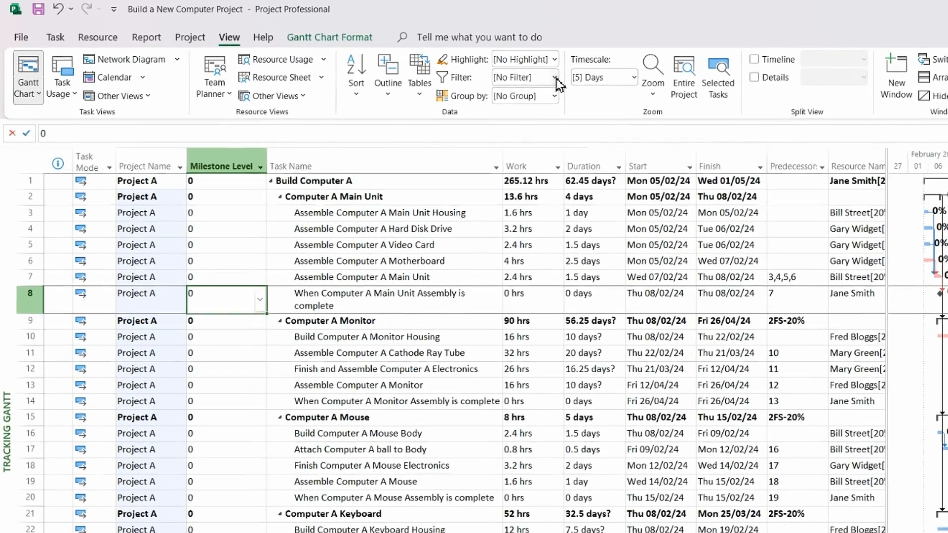
{"action": "left_click", "coordinate": [555, 78]}
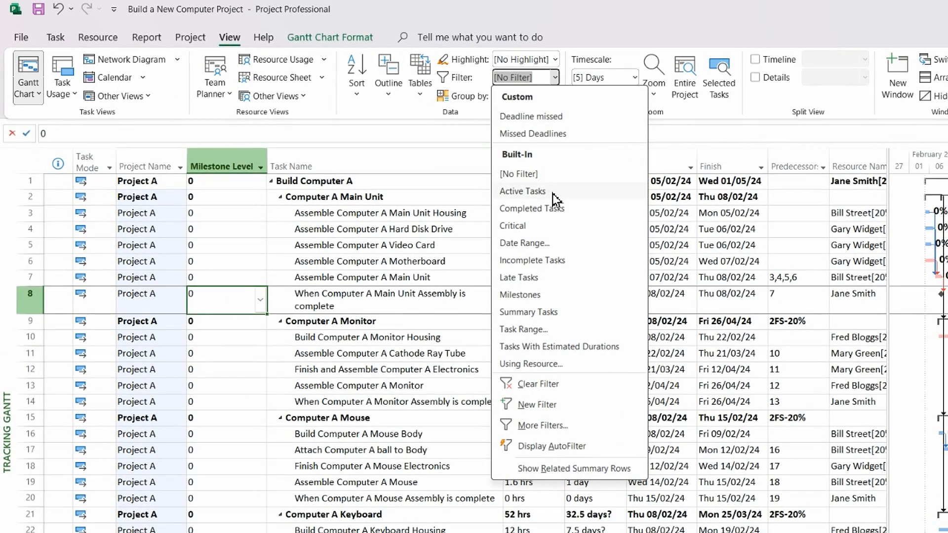
{"action": "left_click", "coordinate": [519, 295]}
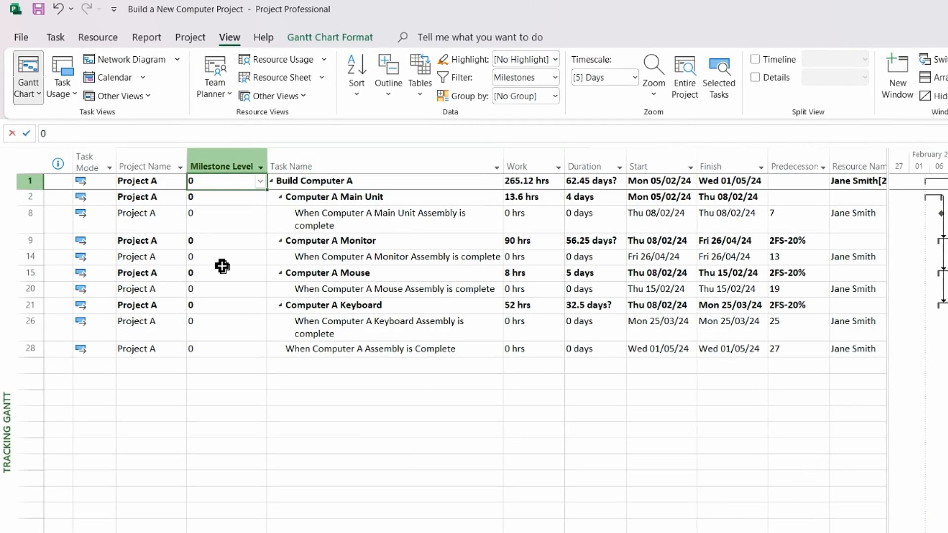
Step: Set Milestone Level to 2 (Project Level) for milestone rows 8, 14 and 20
{"action": "left_click", "coordinate": [204, 222]}
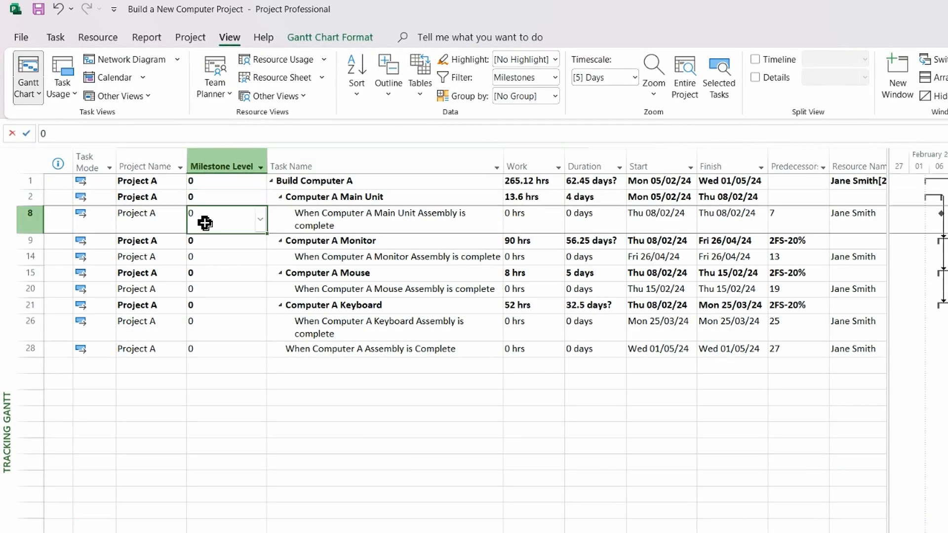
{"action": "left_click", "coordinate": [263, 225]}
{"action": "left_click", "coordinate": [231, 265]}
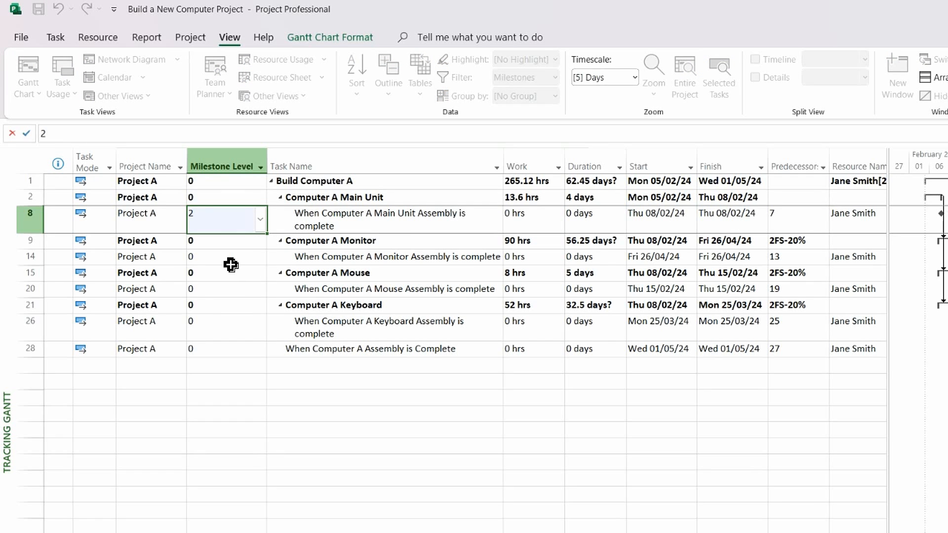
{"action": "left_click", "coordinate": [237, 263]}
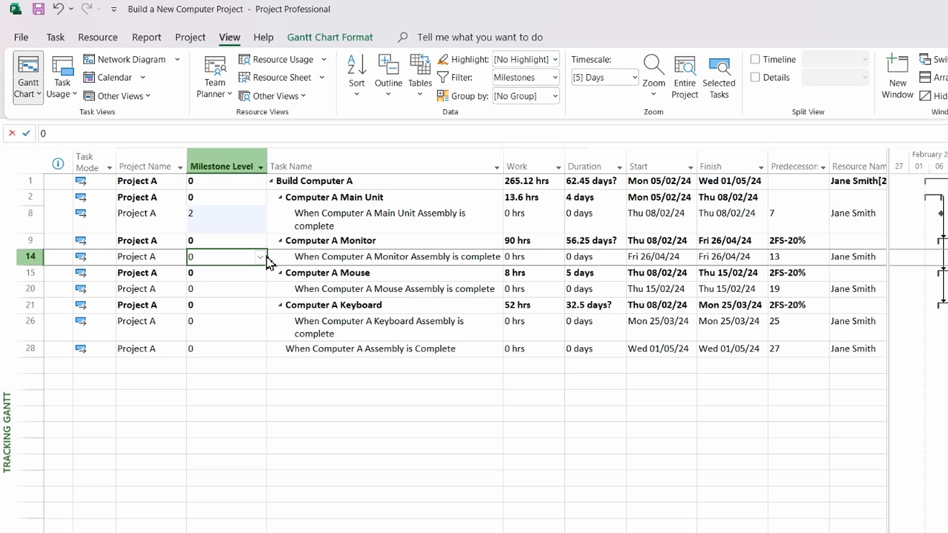
{"action": "left_click", "coordinate": [261, 262]}
{"action": "left_click", "coordinate": [239, 296]}
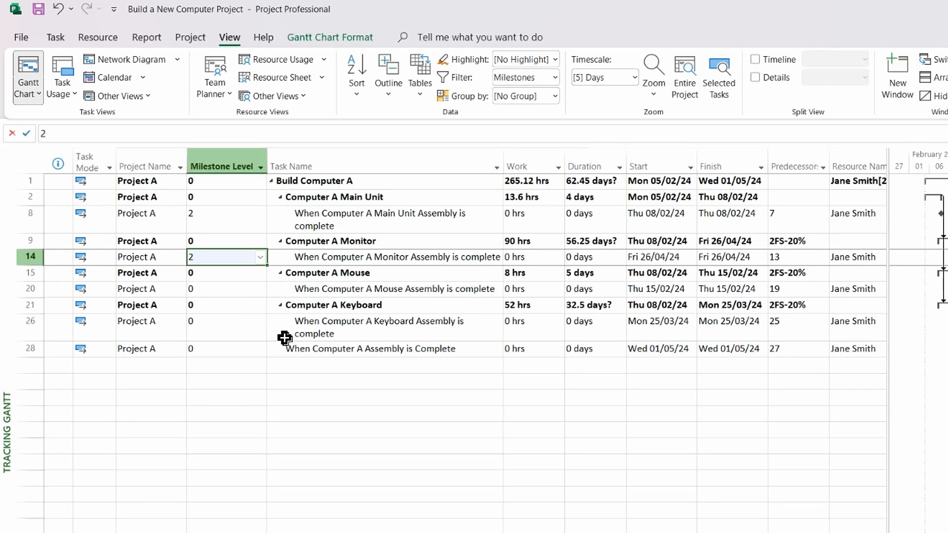
{"action": "left_click", "coordinate": [212, 294]}
{"action": "left_click", "coordinate": [260, 290]}
{"action": "left_click", "coordinate": [239, 327]}
Step: Set row 26 to Project Level (2) and final milestone row 28 to Programme Level (1)
{"action": "left_click", "coordinate": [222, 328]}
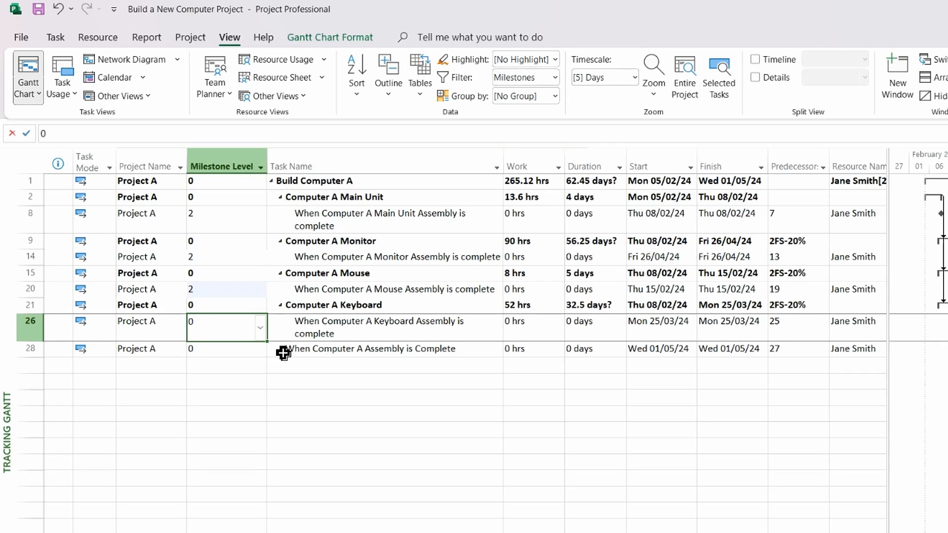
{"action": "left_click", "coordinate": [260, 329]}
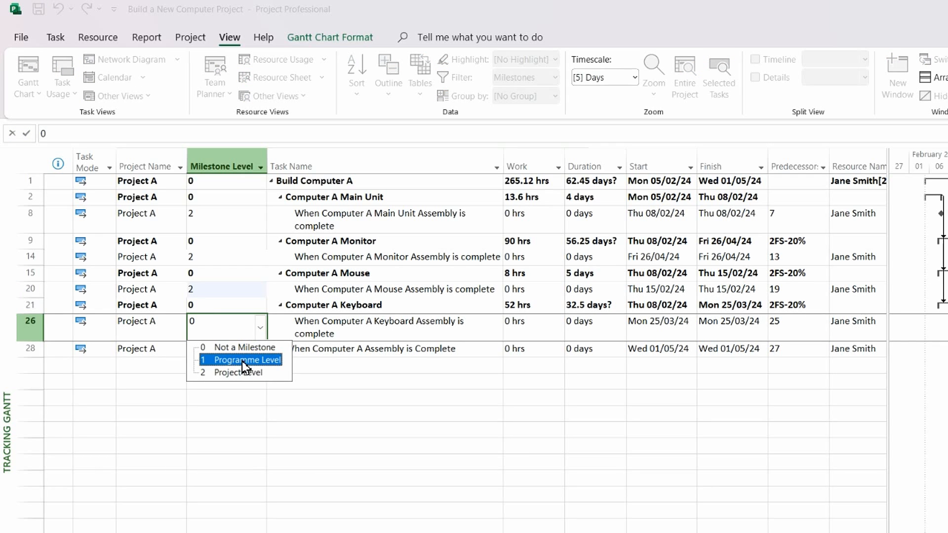
{"action": "left_click", "coordinate": [234, 373]}
{"action": "left_click", "coordinate": [220, 353]}
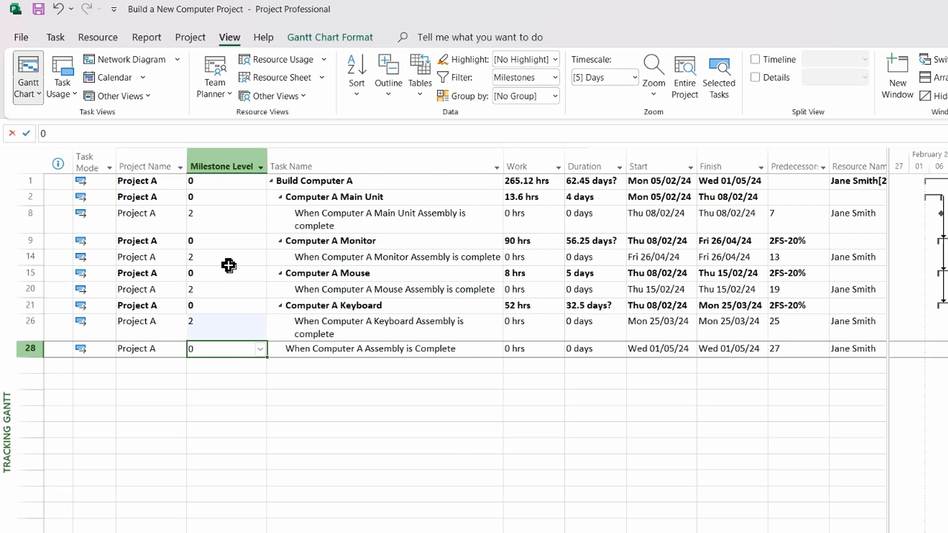
{"action": "left_click", "coordinate": [260, 350]}
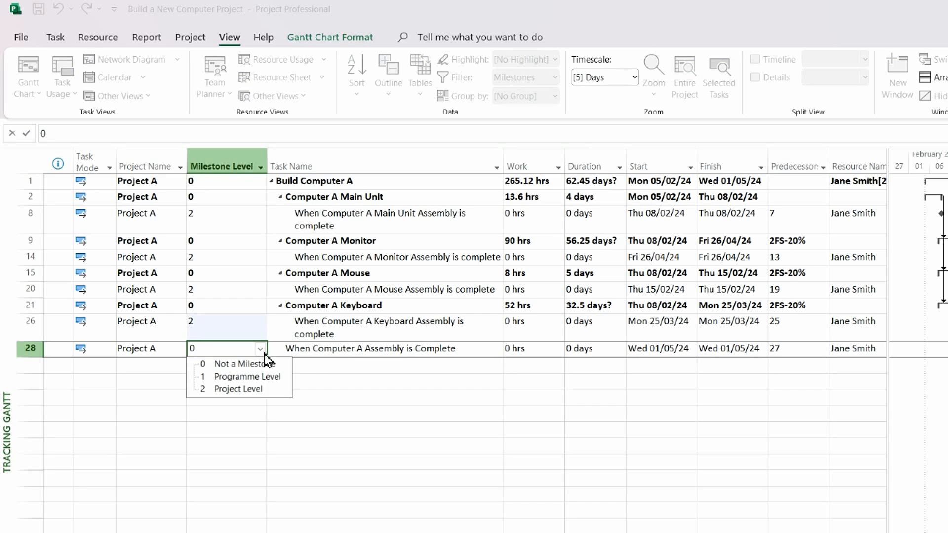
{"action": "left_click", "coordinate": [252, 377]}
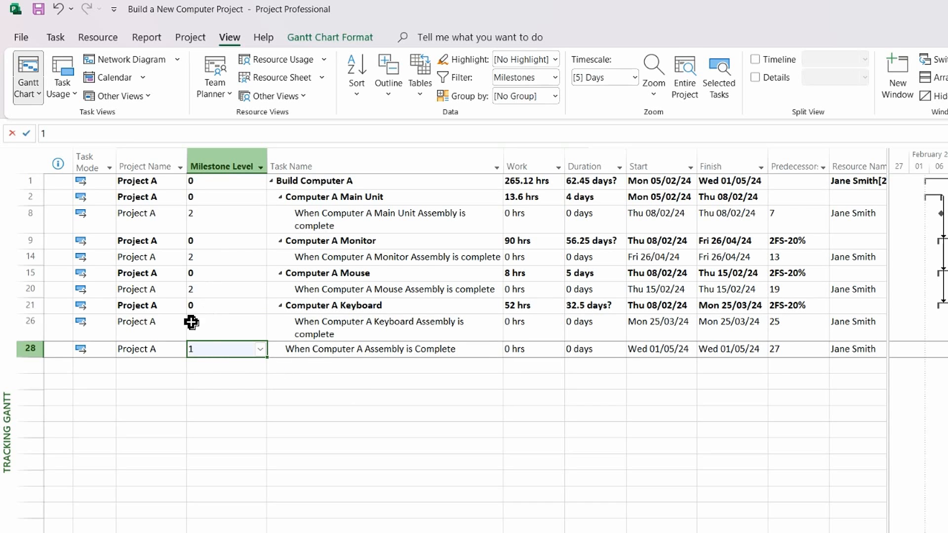
{"action": "left_click", "coordinate": [335, 334]}
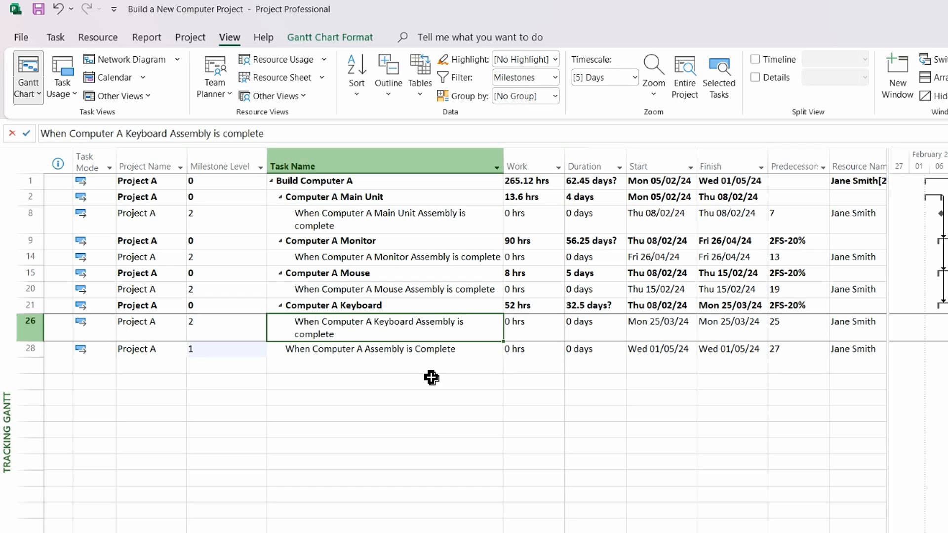
Step: Clear the milestone filter so all 28 tasks are listed again
{"action": "left_click", "coordinate": [555, 78]}
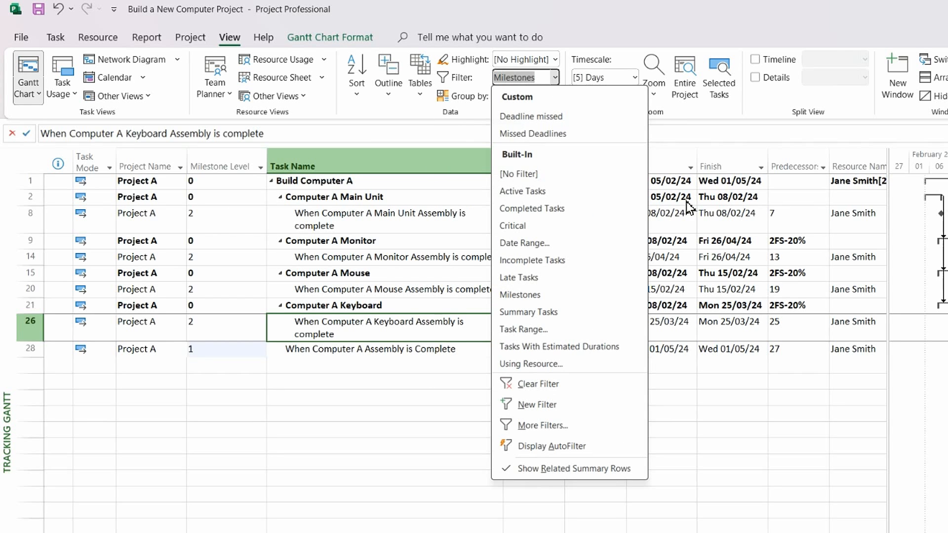
{"action": "left_click", "coordinate": [553, 384]}
{"action": "left_click", "coordinate": [334, 277]}
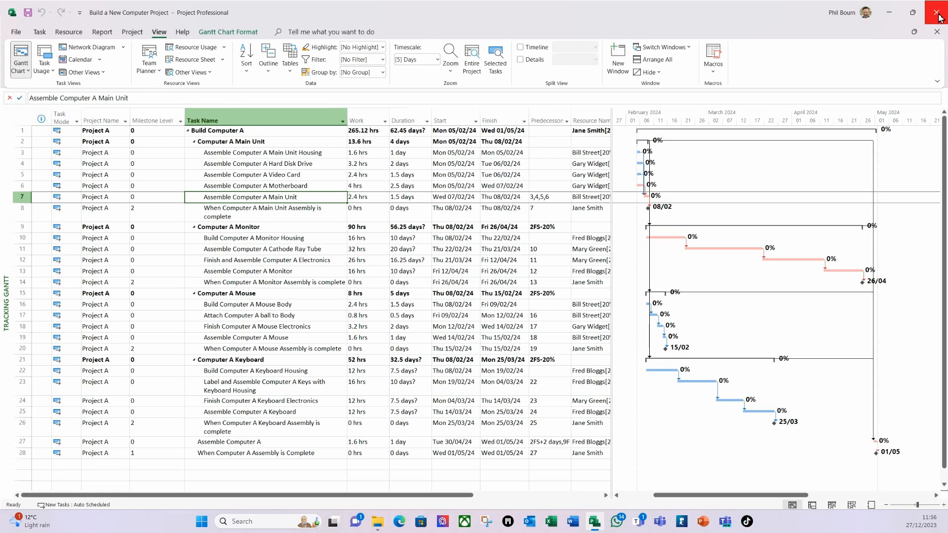
Step: Save As into the IPP\Projects folder, renaming the file to 'Computer A Project'
{"action": "left_click", "coordinate": [15, 34]}
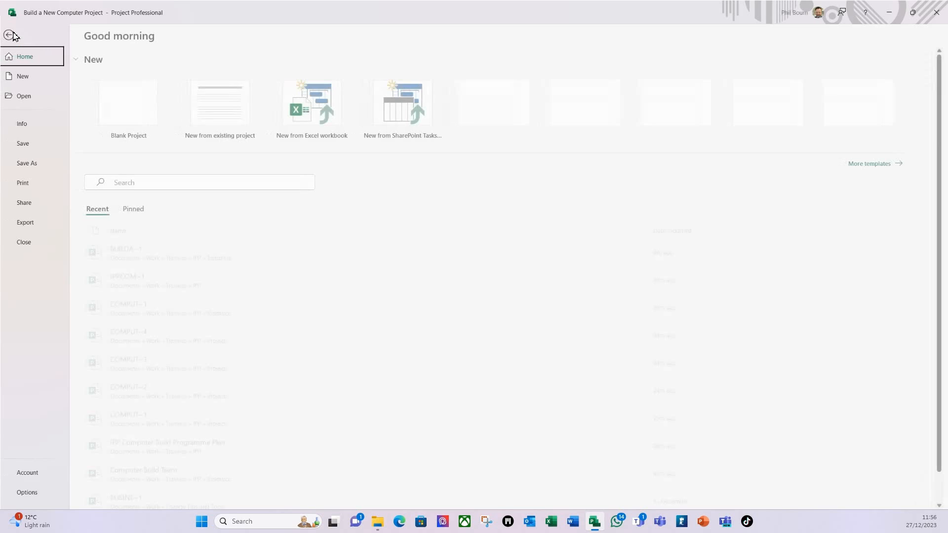
{"action": "left_click", "coordinate": [33, 167]}
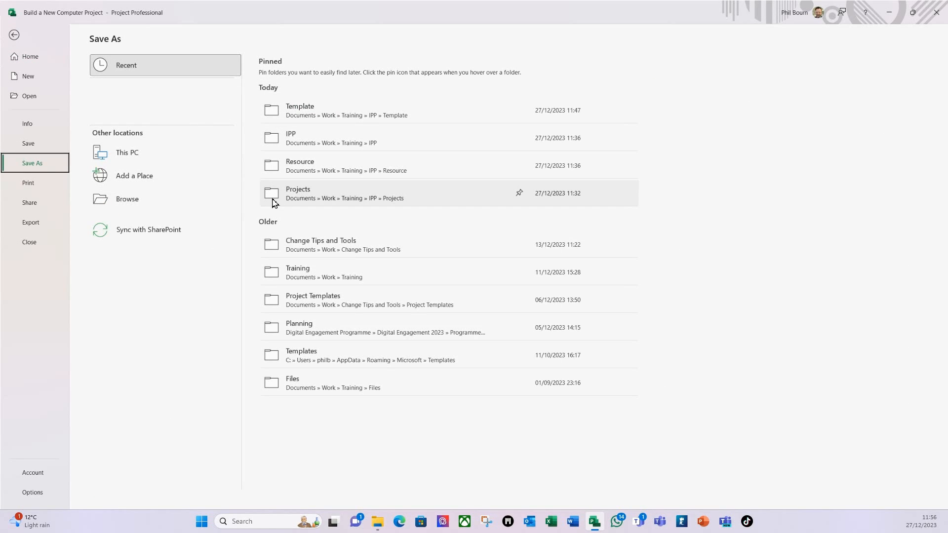
{"action": "left_click", "coordinate": [368, 138]}
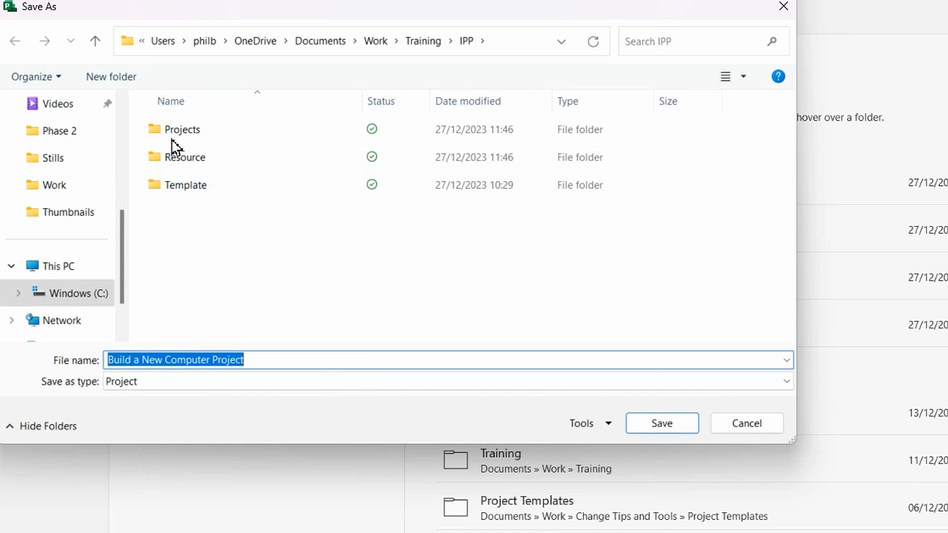
{"action": "left_click", "coordinate": [179, 135]}
{"action": "double_click", "coordinate": [180, 135]}
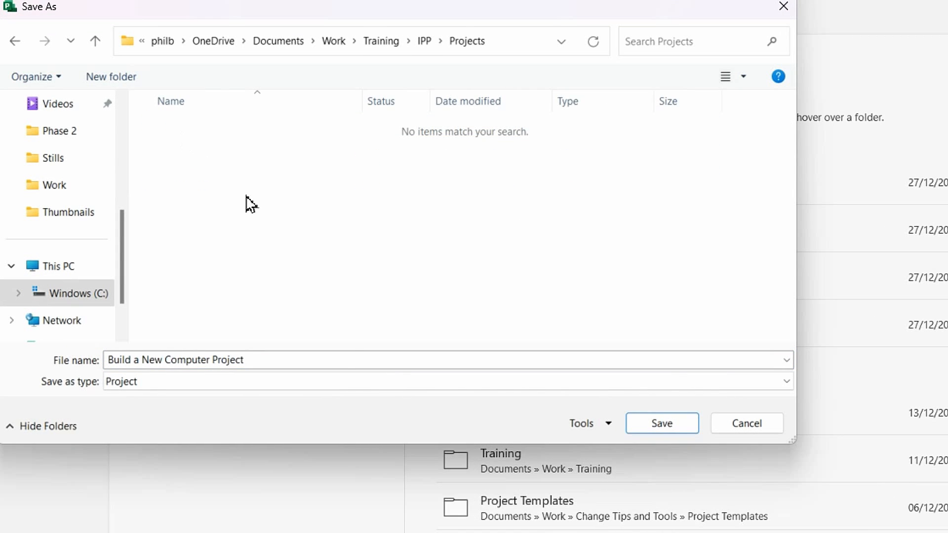
{"action": "left_click", "coordinate": [165, 361]}
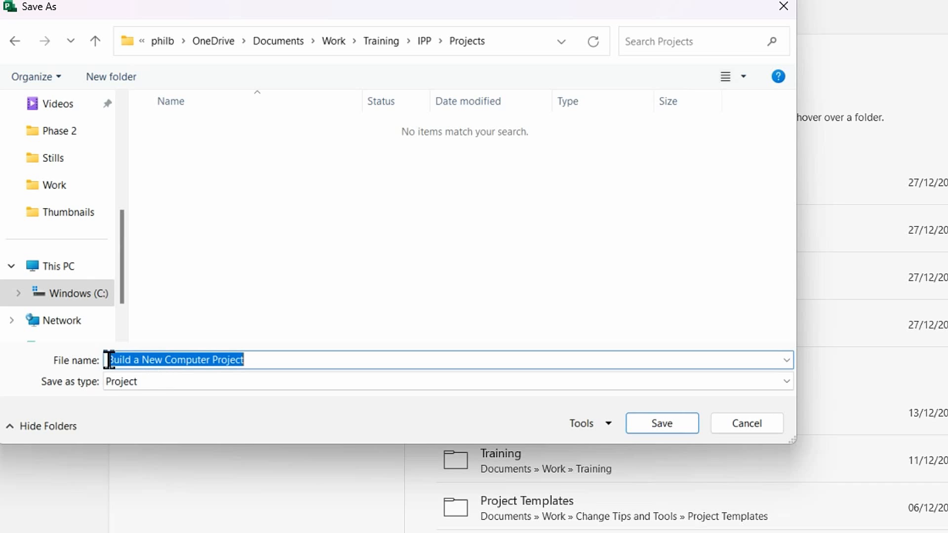
{"action": "left_click", "coordinate": [167, 361]}
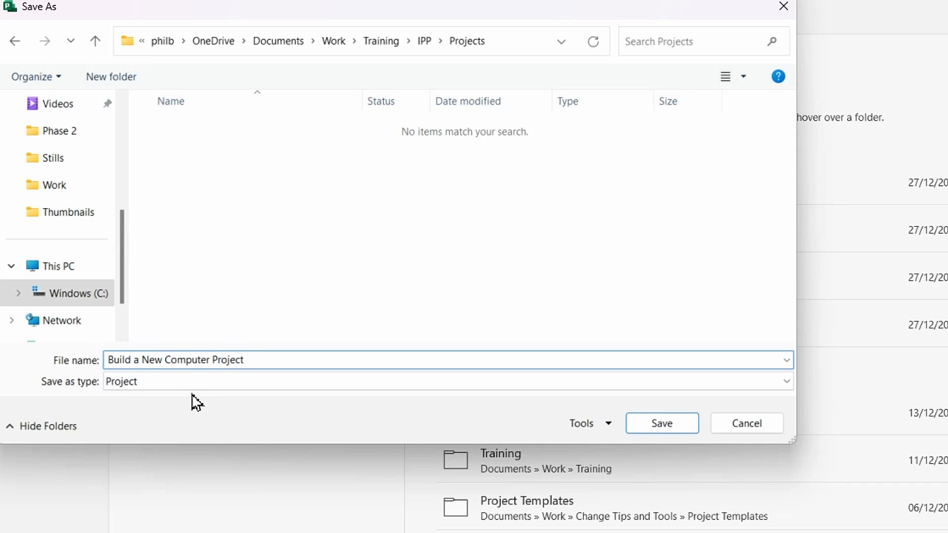
{"action": "key", "text": "BackSpace"}
{"action": "key", "text": "BackSpace"}
{"action": "key", "text": "BackSpace"}
{"action": "key", "text": "BackSpace"}
{"action": "key", "text": "BackSpace"}
{"action": "key", "text": "BackSpace"}
{"action": "key", "text": "BackSpace"}
{"action": "key", "text": "BackSpace"}
{"action": "key", "text": "BackSpace"}
{"action": "key", "text": "BackSpace"}
{"action": "key", "text": "BackSpace"}
{"action": "key", "text": "BackSpace"}
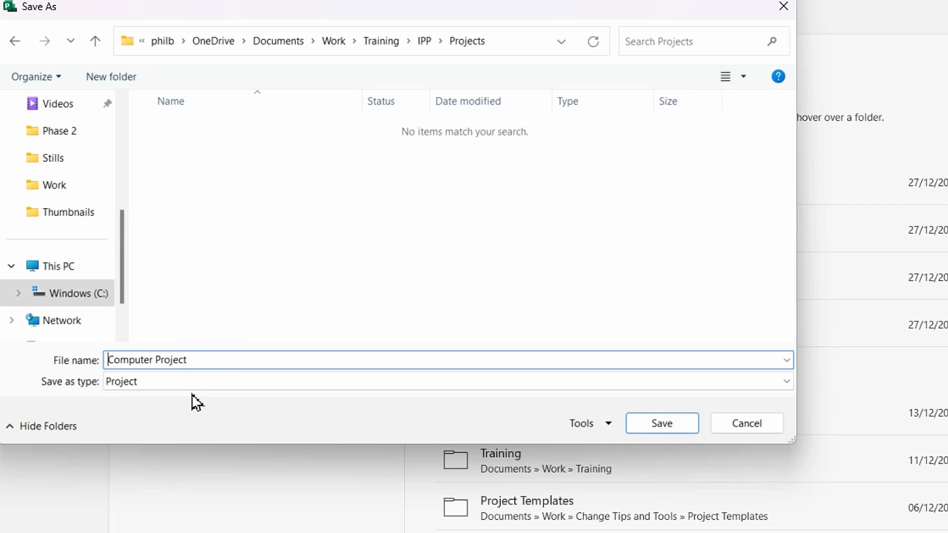
{"action": "left_click", "coordinate": [159, 358]}
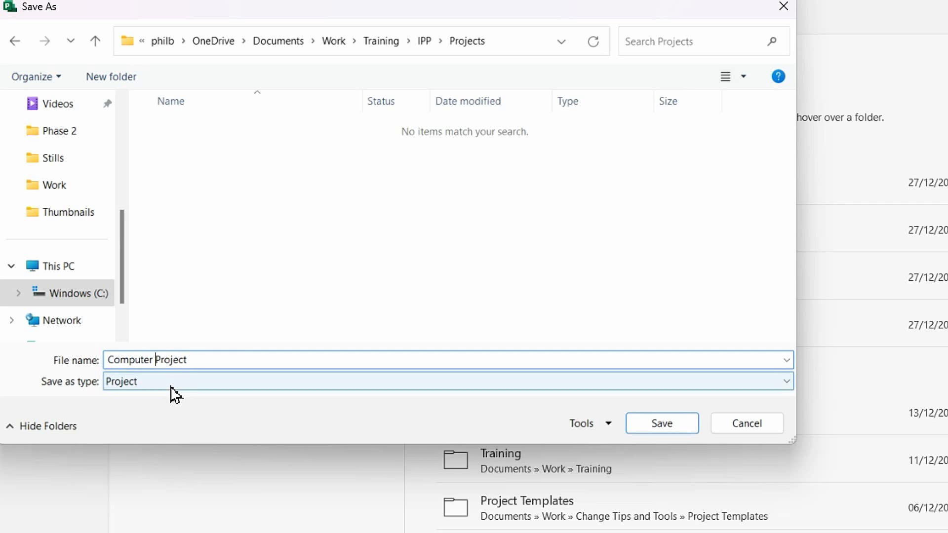
{"action": "type", "text": "A"}
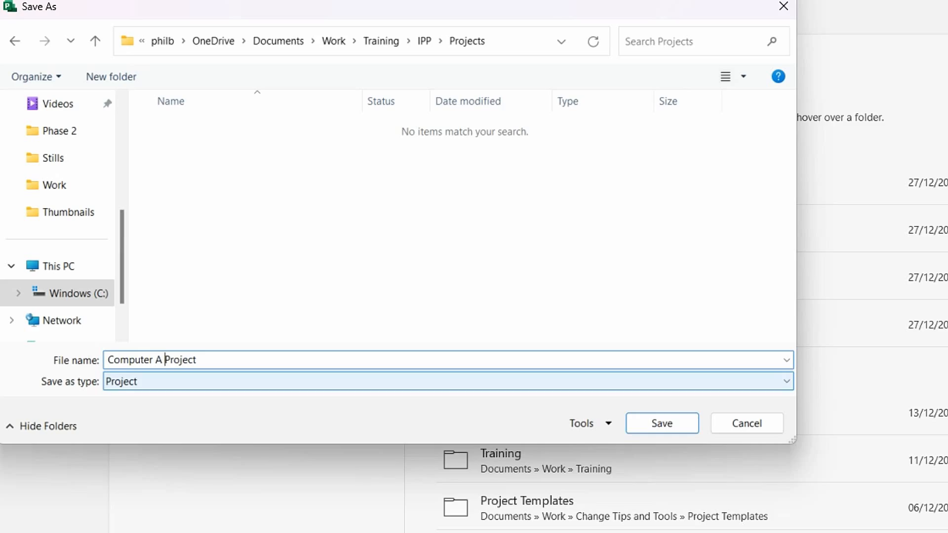
{"action": "left_click", "coordinate": [656, 428]}
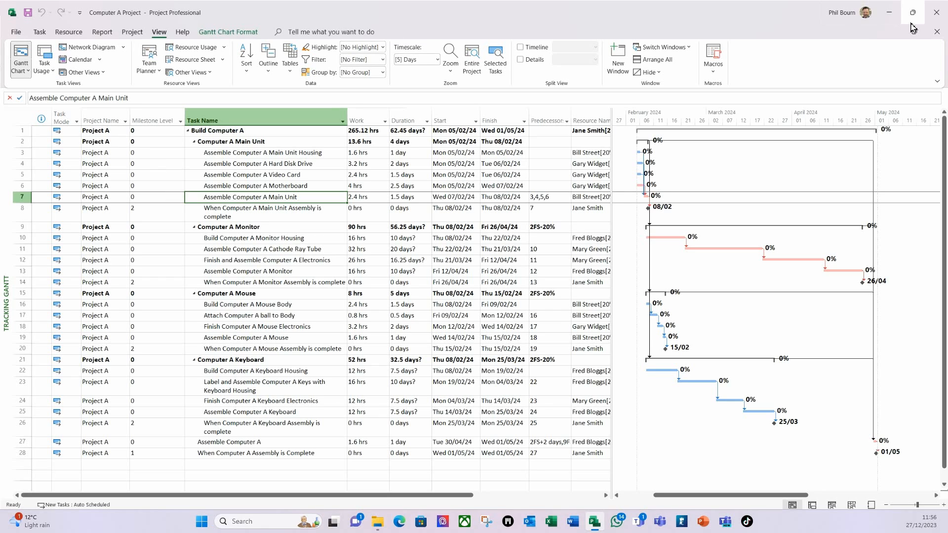
Step: Close Project, browse to IPP > Projects and paste three copies of Computer A Project
{"action": "left_click", "coordinate": [935, 13]}
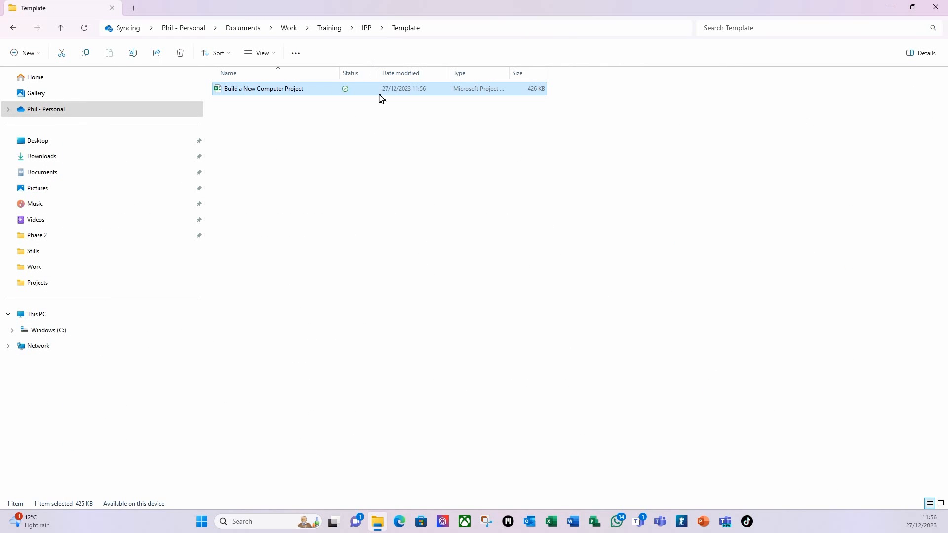
{"action": "left_click", "coordinate": [367, 29]}
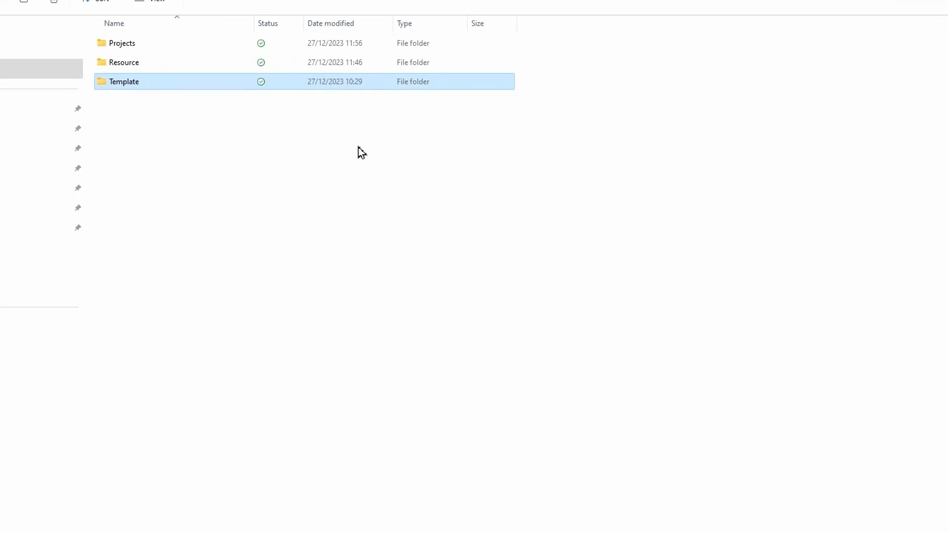
{"action": "double_click", "coordinate": [111, 39]}
{"action": "left_click", "coordinate": [121, 38]}
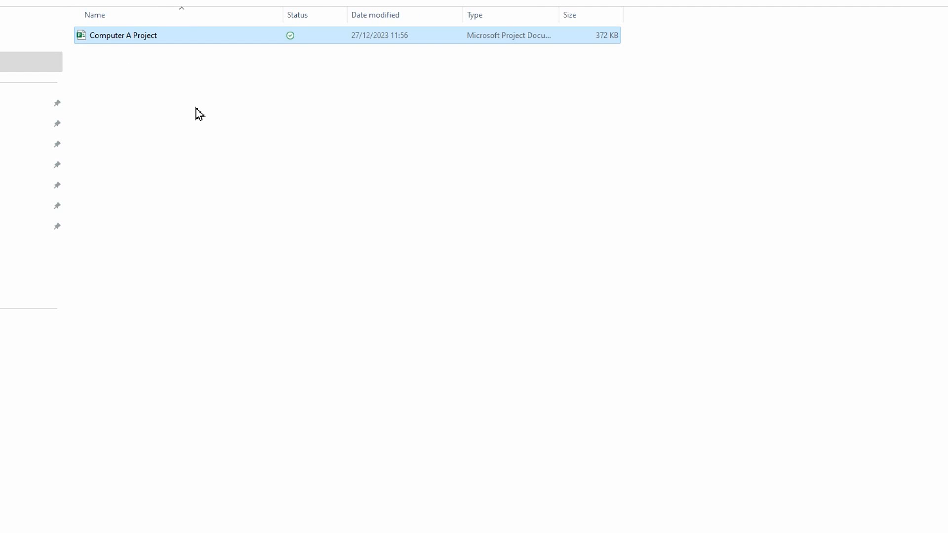
{"action": "key", "text": "ctrl+v"}
{"action": "key", "text": "ctrl+v"}
{"action": "key", "text": "ctrl+v"}
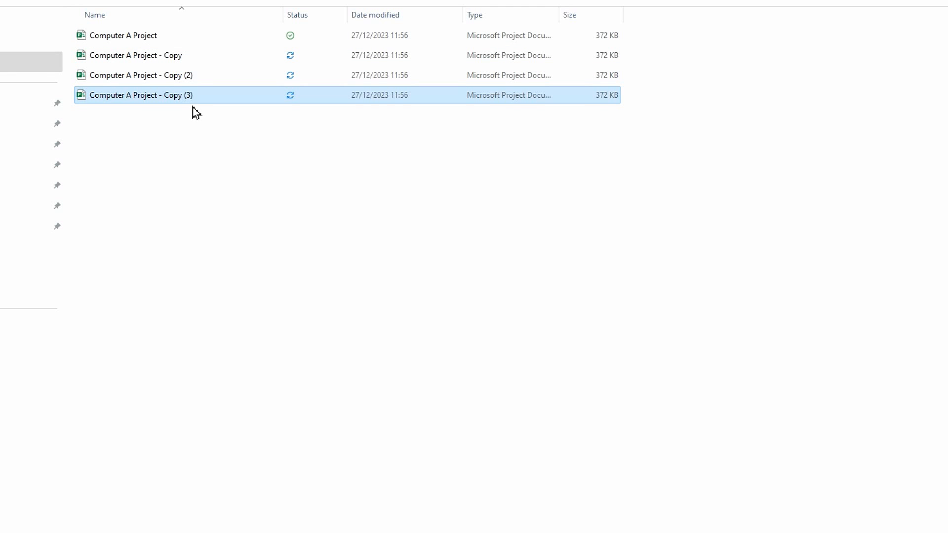
Step: Rename the first two copies to Computer B Project and Computer C Project
{"action": "left_click", "coordinate": [139, 82]}
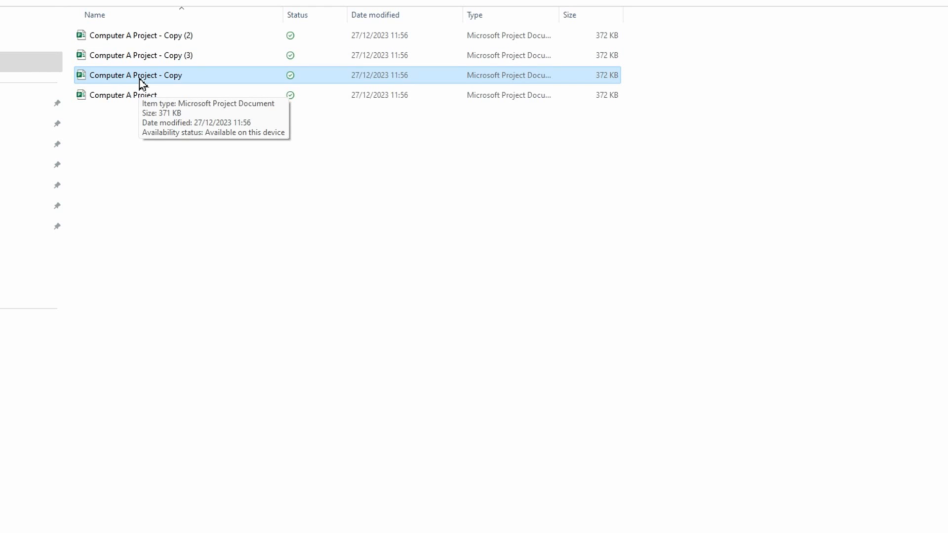
{"action": "key", "text": "F2"}
{"action": "type", "text": "Computer B Project"}
{"action": "key", "text": "Return"}
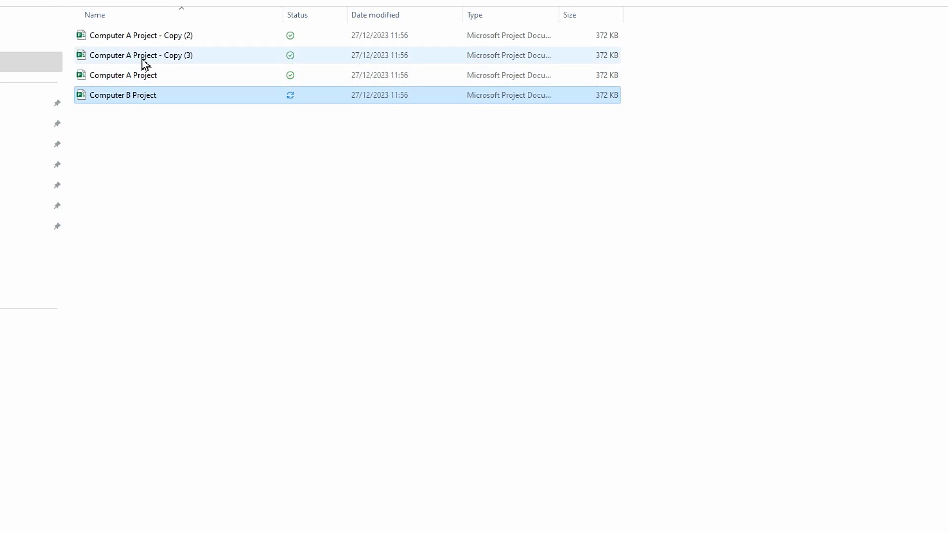
{"action": "left_click", "coordinate": [203, 36]}
{"action": "key", "text": "F2"}
{"action": "left_click", "coordinate": [203, 36]}
{"action": "key", "text": "BackSpace"}
{"action": "key", "text": "BackSpace"}
{"action": "key", "text": "BackSpace"}
{"action": "key", "text": "BackSpace"}
{"action": "key", "text": "BackSpace"}
{"action": "key", "text": "BackSpace"}
{"action": "key", "text": "BackSpace"}
{"action": "key", "text": "BackSpace"}
{"action": "key", "text": "BackSpace"}
{"action": "key", "text": "BackSpace"}
{"action": "key", "text": "BackSpace"}
{"action": "left_click", "coordinate": [133, 36]}
{"action": "key", "text": "BackSpace"}
{"action": "type", "text": "C"}
{"action": "left_click", "coordinate": [136, 56]}
Step: Rename the third copy to Computer D Project, then open Computer B Project
{"action": "left_click", "coordinate": [203, 37]}
{"action": "key", "text": "BackSpace"}
{"action": "key", "text": "BackSpace"}
{"action": "key", "text": "BackSpace"}
{"action": "key", "text": "BackSpace"}
{"action": "key", "text": "BackSpace"}
{"action": "key", "text": "BackSpace"}
{"action": "key", "text": "BackSpace"}
{"action": "key", "text": "BackSpace"}
{"action": "key", "text": "BackSpace"}
{"action": "key", "text": "BackSpace"}
{"action": "key", "text": "BackSpace"}
{"action": "left_click", "coordinate": [132, 36]}
{"action": "key", "text": "BackSpace"}
{"action": "type", "text": "D"}
{"action": "left_click", "coordinate": [146, 57]}
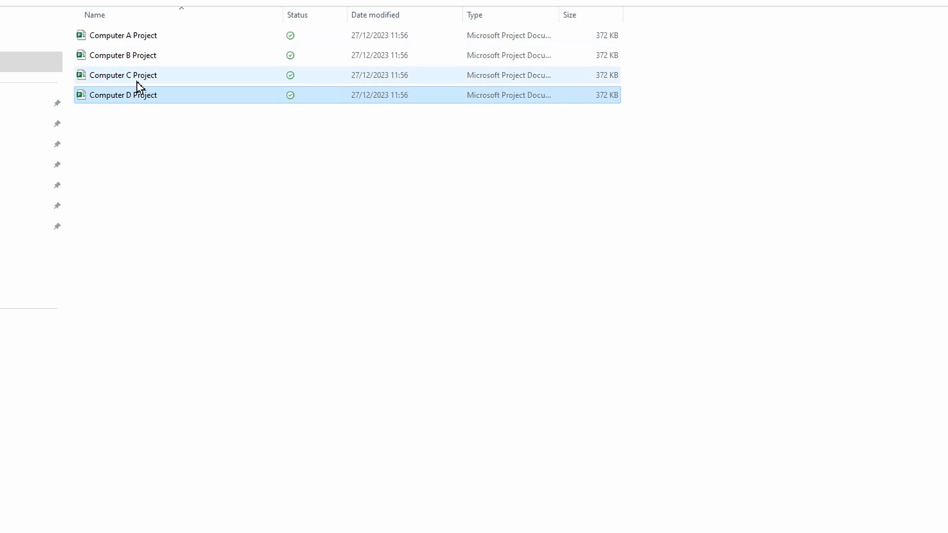
{"action": "left_click", "coordinate": [129, 58]}
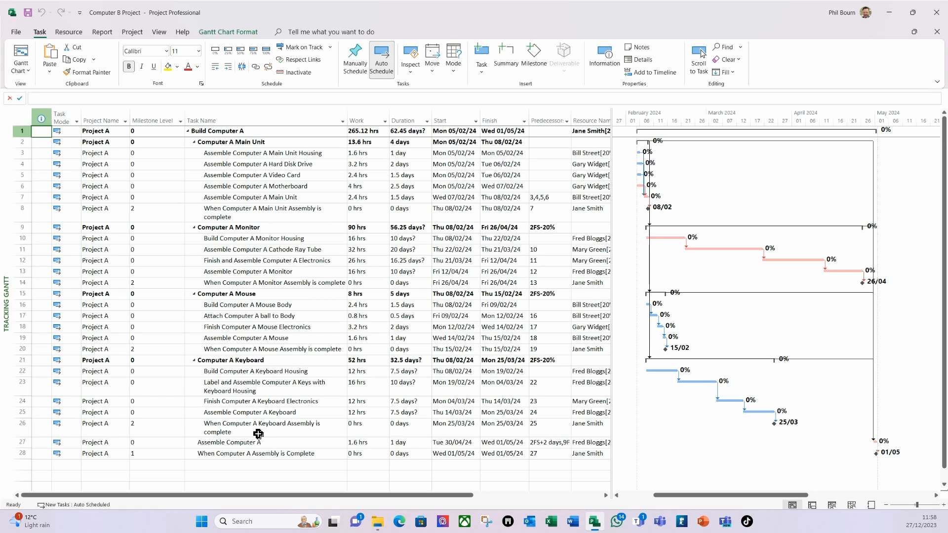
Step: Replace Computer A with Computer B across all 28 task names using Replace All
{"action": "left_click", "coordinate": [248, 133]}
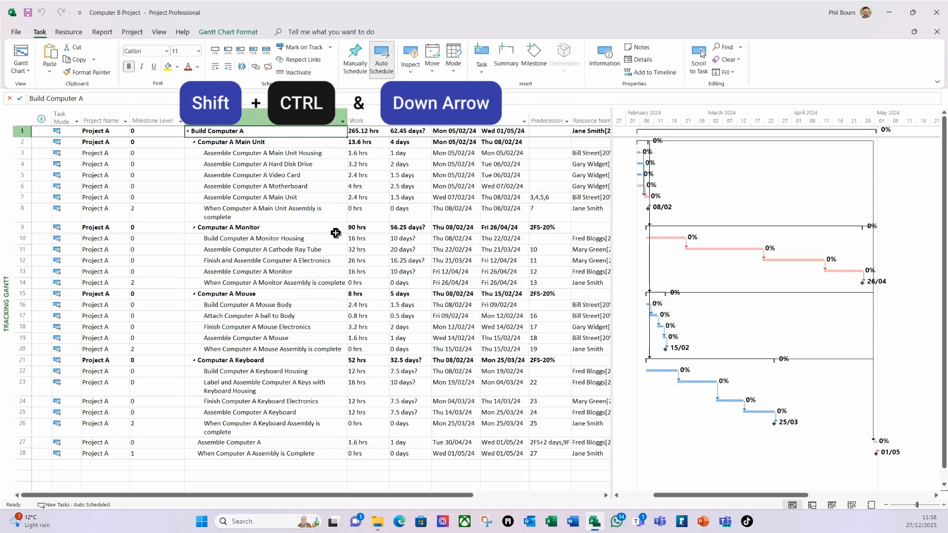
{"action": "key", "text": "ctrl+shift+Down"}
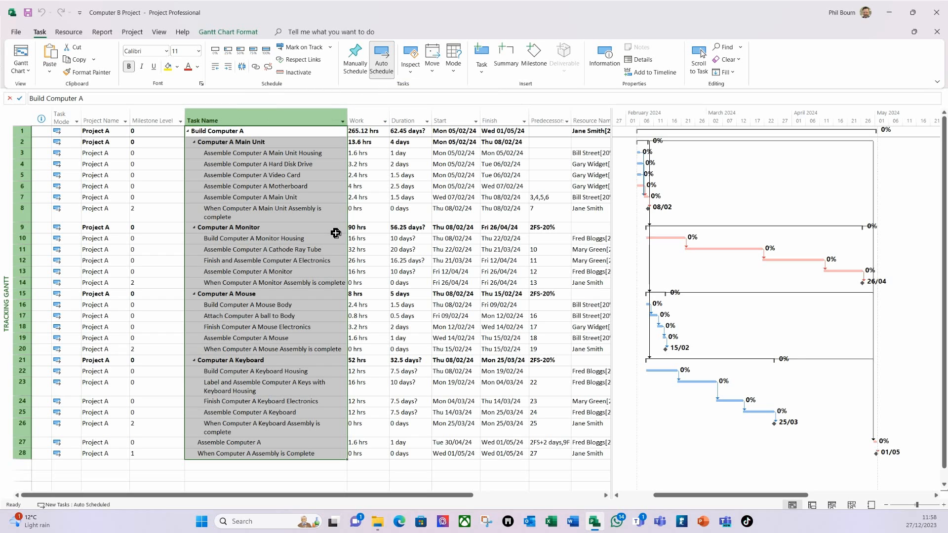
{"action": "key", "text": "ctrl+f"}
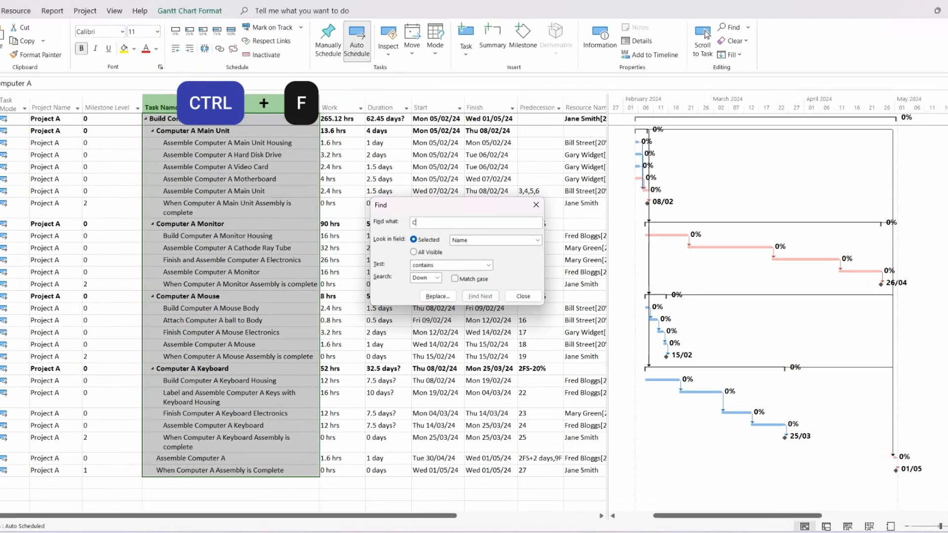
{"action": "type", "text": "Computer A"}
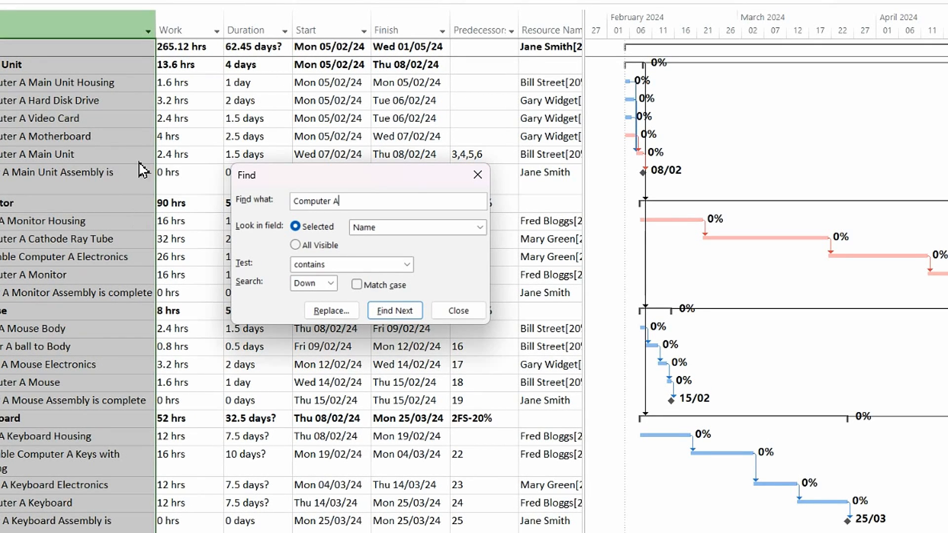
{"action": "left_click", "coordinate": [316, 312]}
{"action": "key", "text": "ctrl+c"}
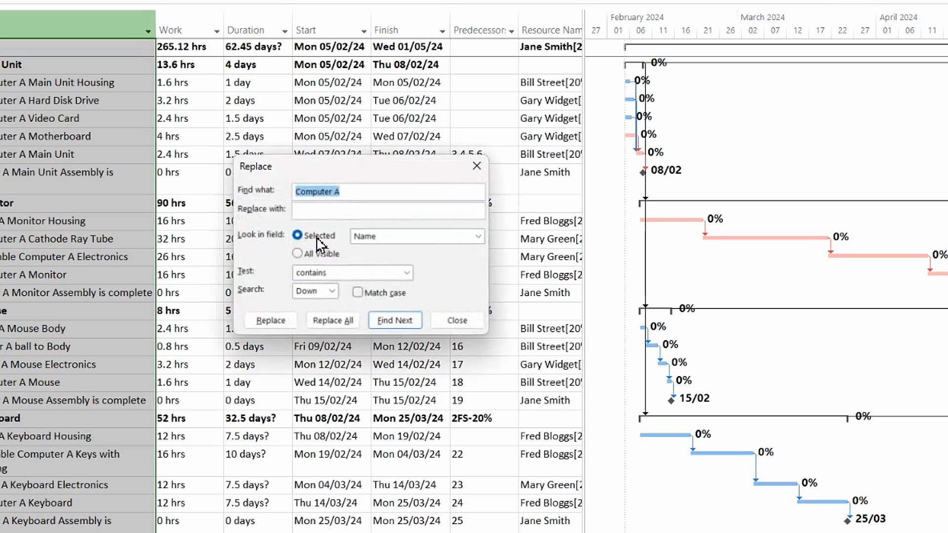
{"action": "left_click", "coordinate": [318, 212]}
{"action": "type", "text": "c"}
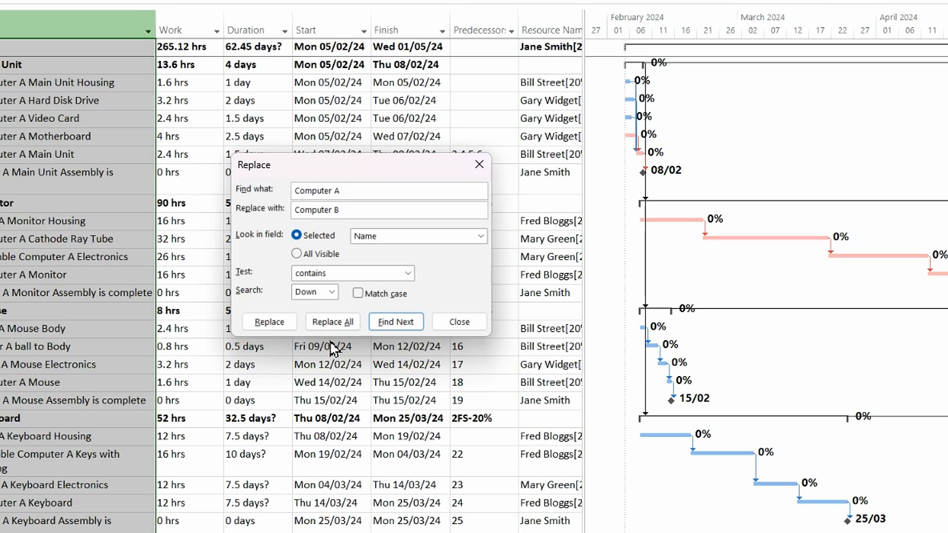
{"action": "left_click", "coordinate": [326, 322]}
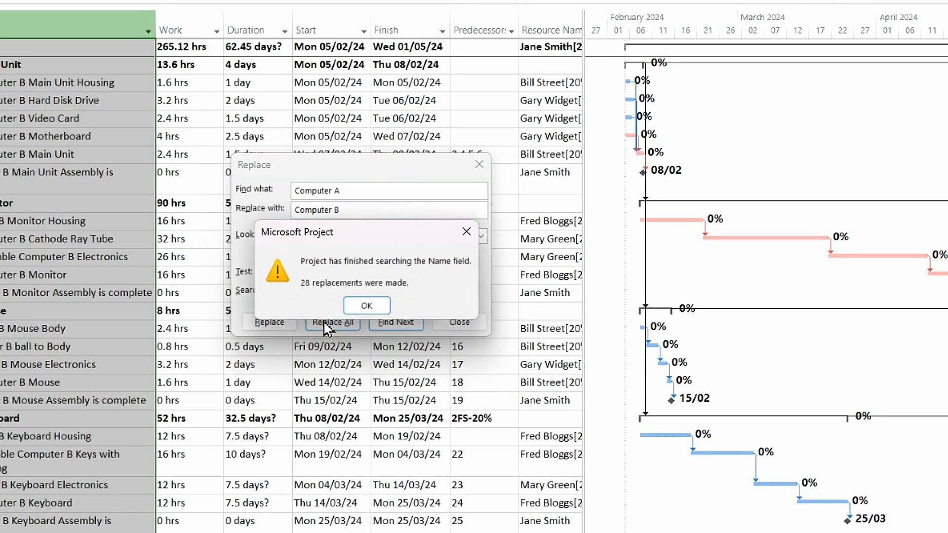
{"action": "left_click", "coordinate": [366, 306]}
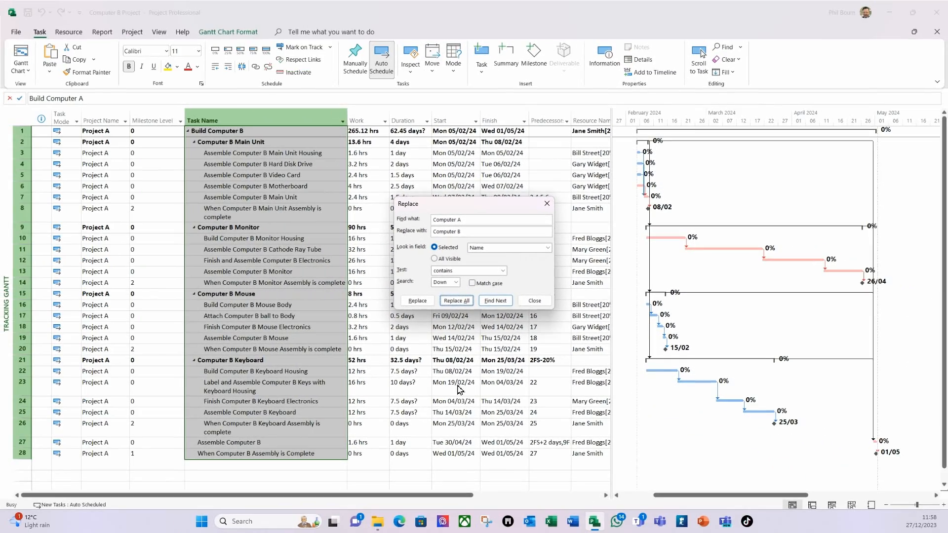
{"action": "left_click", "coordinate": [477, 316]}
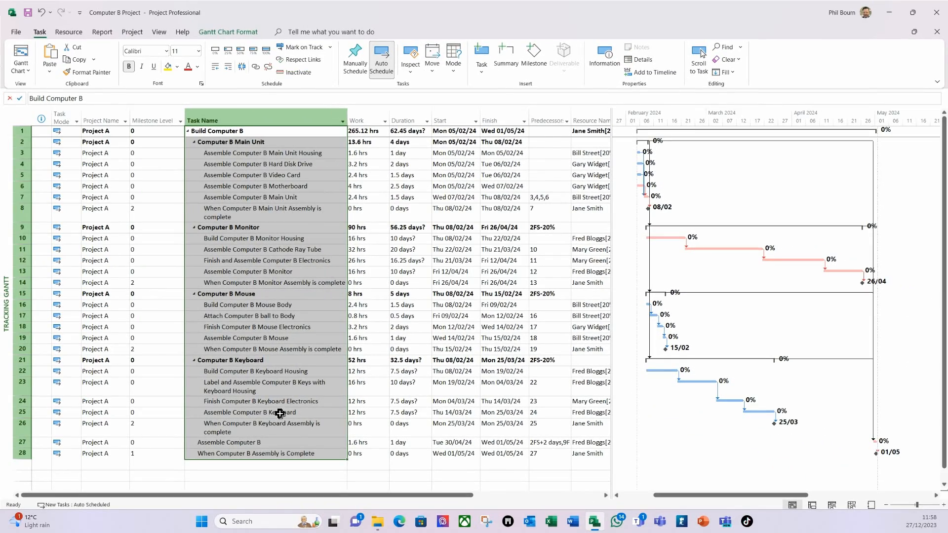
Step: Choose Project B as row 1's Project Name and fill it down through row 28
{"action": "left_click", "coordinate": [105, 132]}
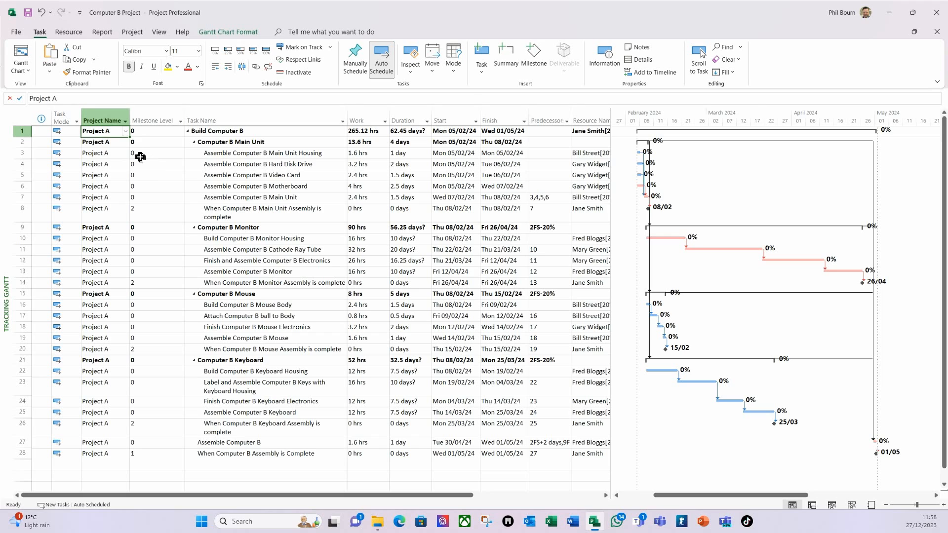
{"action": "left_click", "coordinate": [125, 130]}
{"action": "key", "text": "shift"}
{"action": "left_click", "coordinate": [104, 158]}
{"action": "key", "text": "ctrl+shift+Down"}
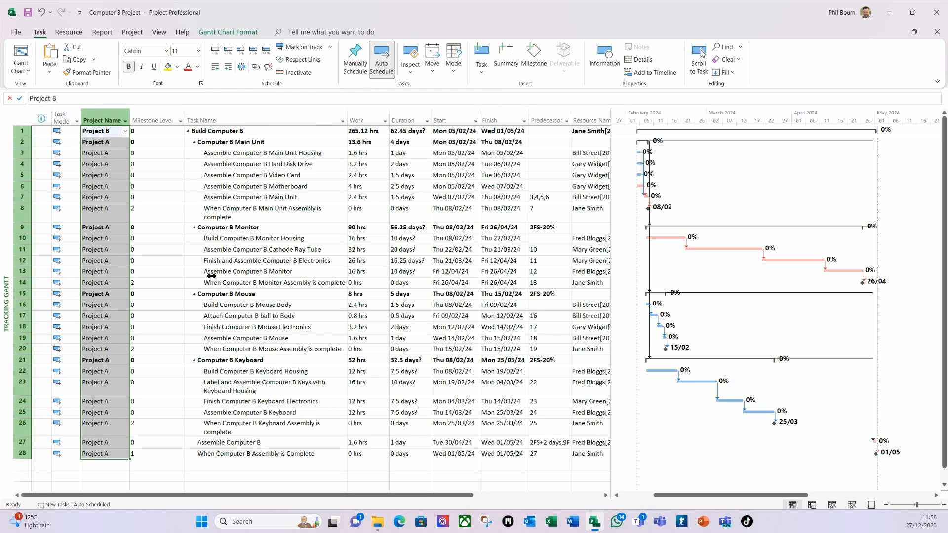
{"action": "key", "text": "ctrl+d"}
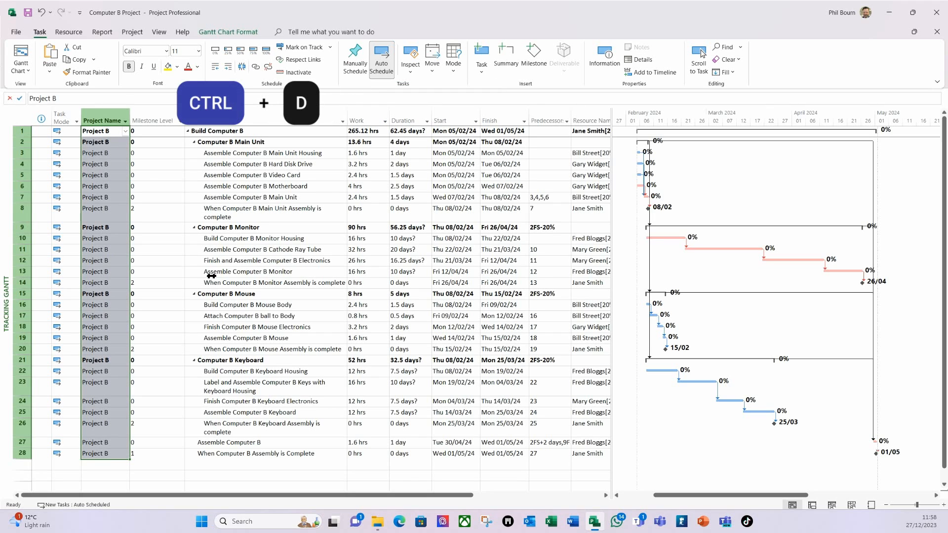
{"action": "left_click", "coordinate": [220, 186]}
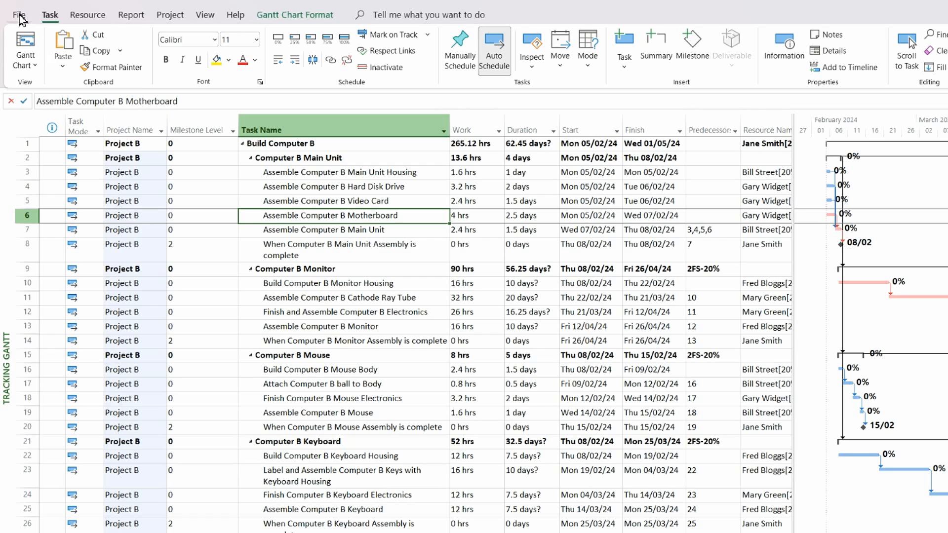
Step: Edit the Advanced Properties Title to read Computer B Project, then return to the Gantt chart
{"action": "left_click", "coordinate": [19, 15]}
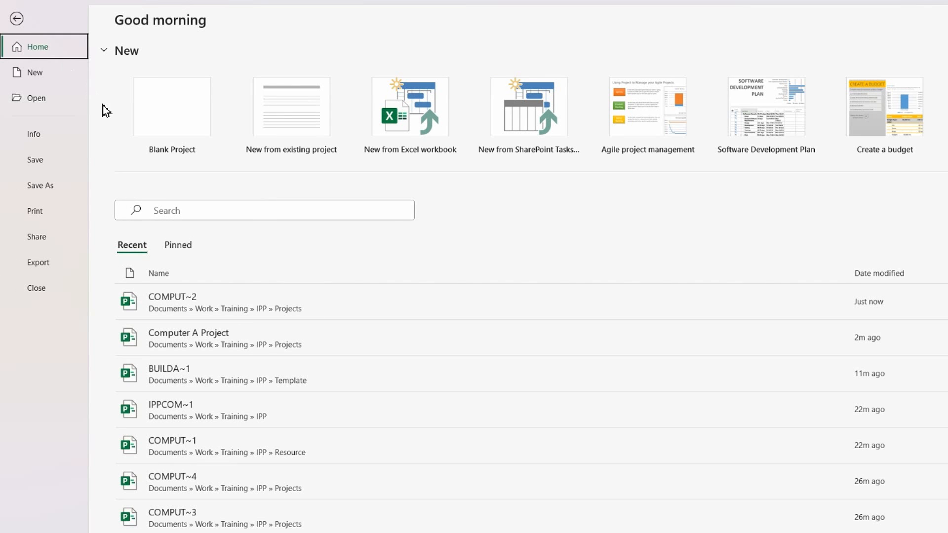
{"action": "left_click", "coordinate": [36, 135]}
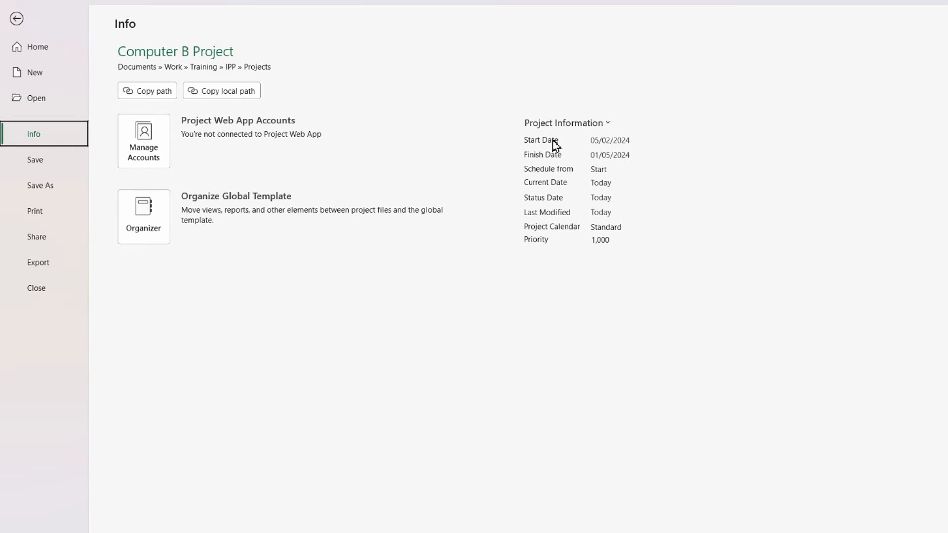
{"action": "left_click", "coordinate": [578, 124]}
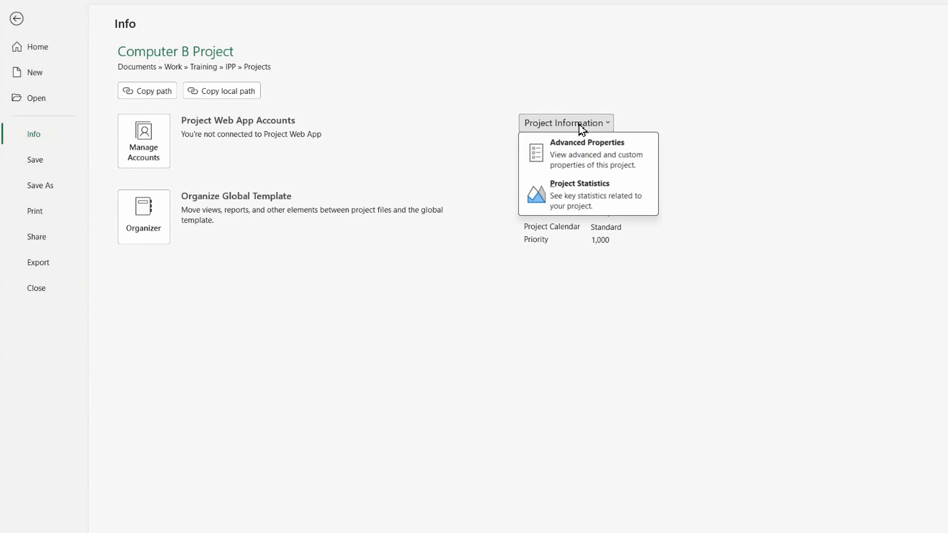
{"action": "left_click", "coordinate": [576, 155]}
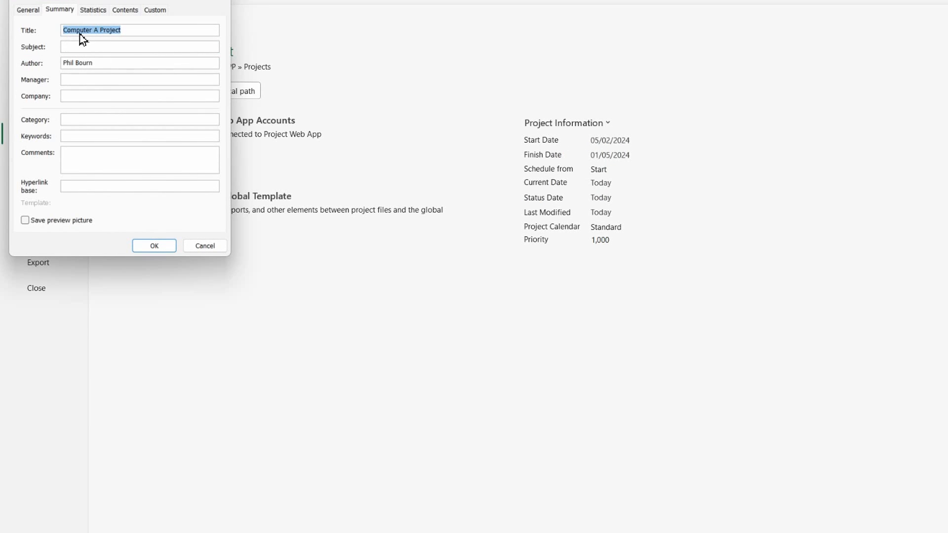
{"action": "left_click", "coordinate": [100, 30]}
{"action": "key", "text": "BackSpace"}
{"action": "left_click", "coordinate": [154, 246]}
{"action": "left_click", "coordinate": [17, 20]}
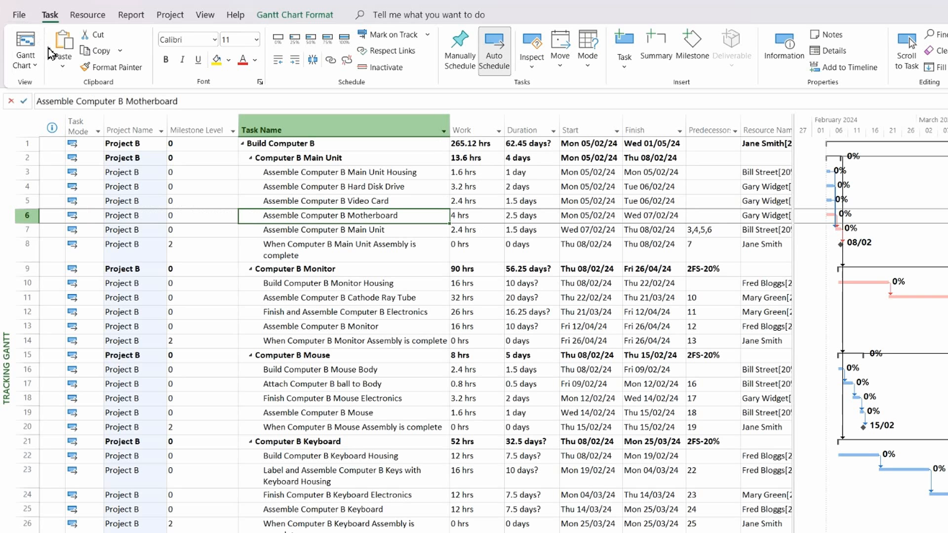
Step: Change the project priority from 1000 to 500 in Project Information
{"action": "left_click", "coordinate": [170, 14]}
{"action": "left_click", "coordinate": [158, 65]}
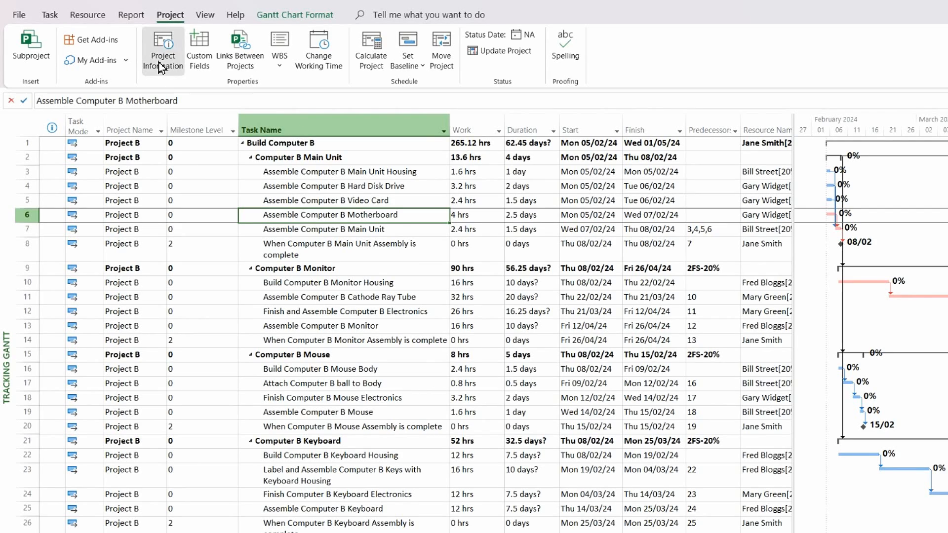
{"action": "left_click", "coordinate": [689, 259]}
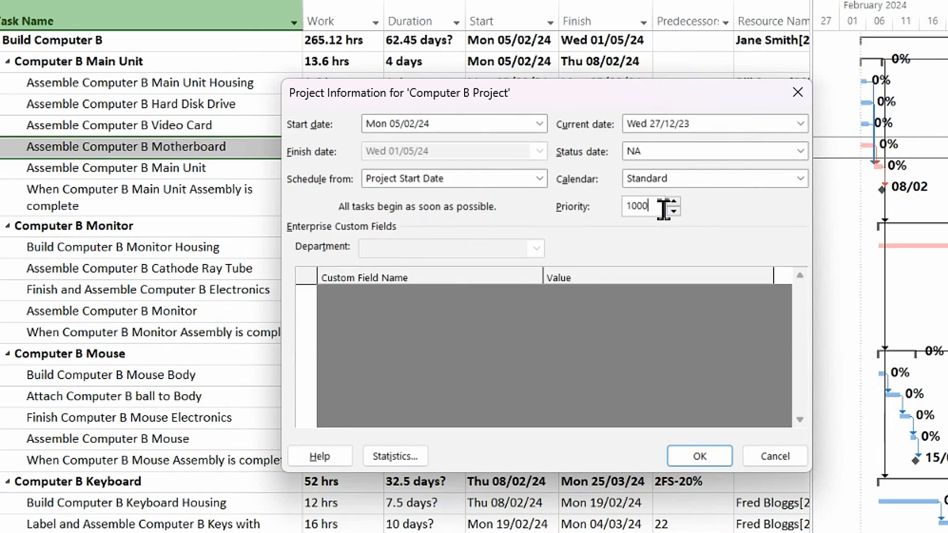
{"action": "left_click_drag", "start_coordinate": [663, 209], "coordinate": [563, 207]}
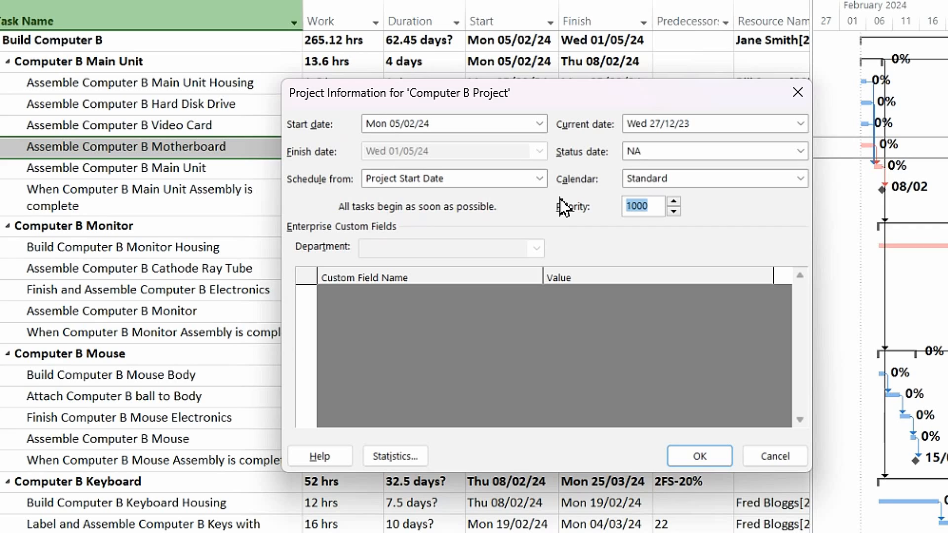
{"action": "type", "text": "5"}
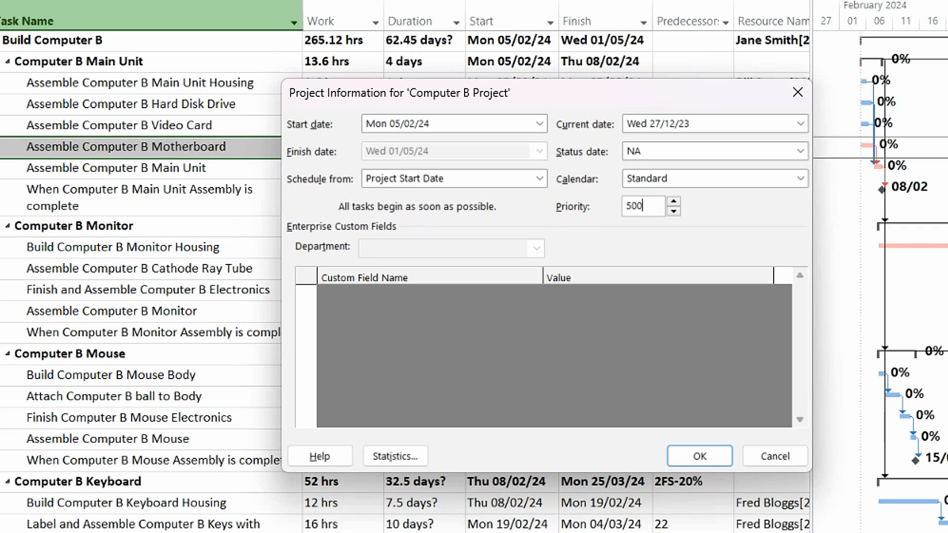
{"action": "key", "text": "Tab"}
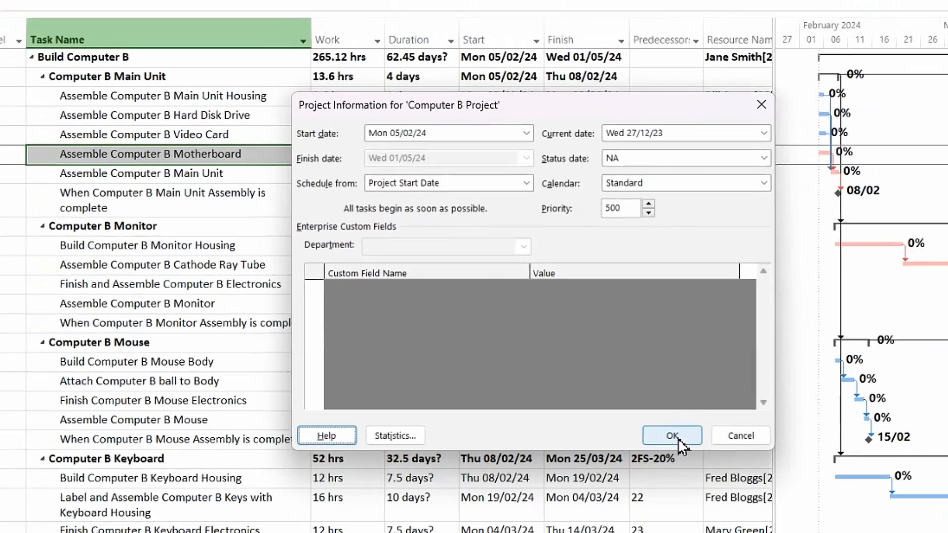
{"action": "left_click", "coordinate": [700, 455]}
{"action": "left_click", "coordinate": [248, 217]}
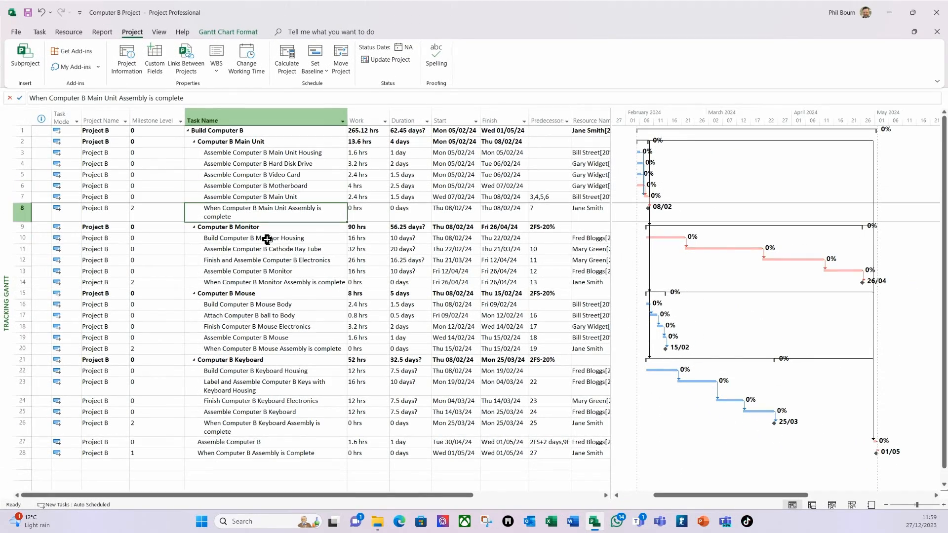
Step: Save and close Computer B Project, then open Computer C Project
{"action": "left_click", "coordinate": [42, 13]}
{"action": "left_click", "coordinate": [938, 15]}
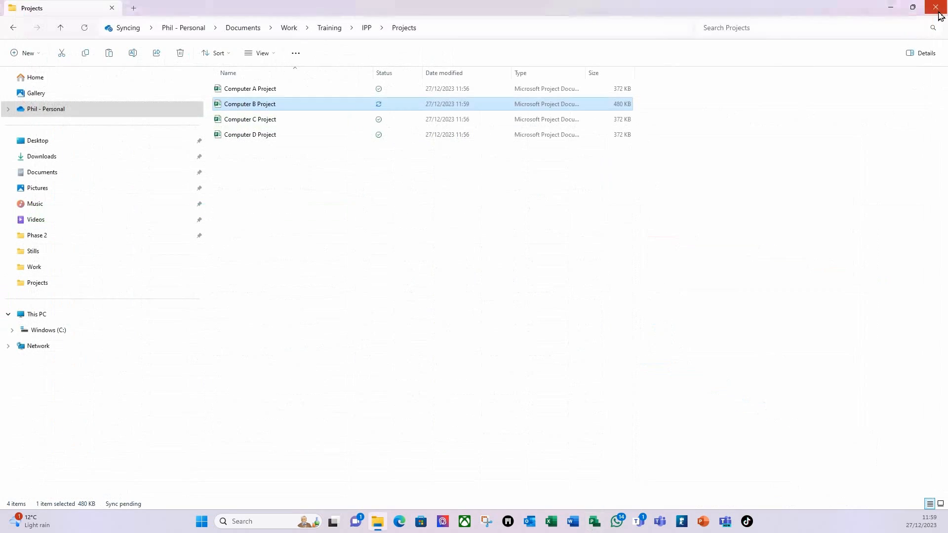
{"action": "double_click", "coordinate": [241, 123]}
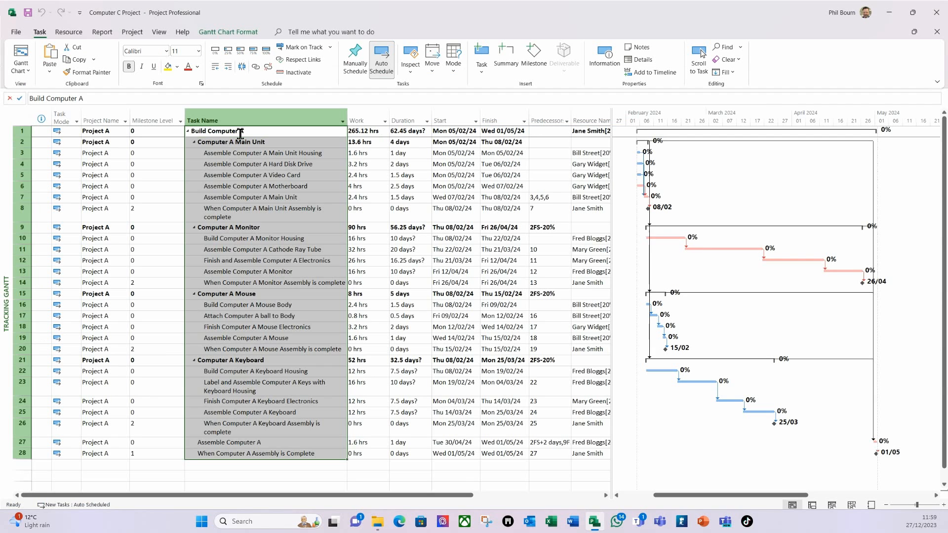
Step: Replace Computer A with Computer C in all task names of Computer C Project
{"action": "key", "text": "ctrl+f"}
{"action": "type", "text": "Computer A"}
{"action": "left_click", "coordinate": [453, 295]}
{"action": "left_click_drag", "start_coordinate": [474, 222], "coordinate": [421, 222]}
{"action": "left_click", "coordinate": [443, 231]}
{"action": "key", "text": "ctrl+v"}
{"action": "key", "text": "BackSpace"}
{"action": "type", "text": "C"}
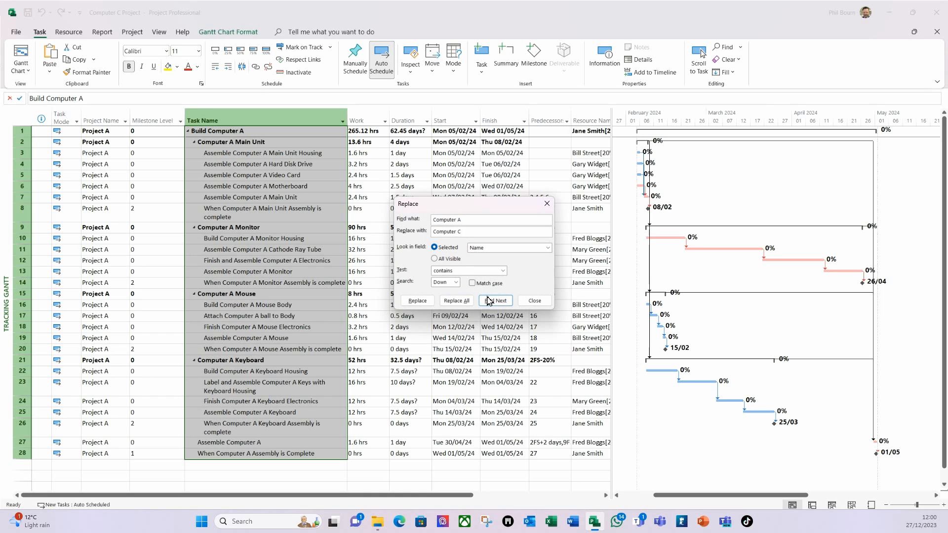
{"action": "left_click", "coordinate": [457, 301]}
{"action": "left_click", "coordinate": [534, 301]}
{"action": "left_click", "coordinate": [109, 131]}
Step: Change the Project Name to Project C and extend it down the task rows
{"action": "key", "text": "BackSpace"}
{"action": "type", "text": "C"}
{"action": "left_click_drag", "start_coordinate": [129, 136], "coordinate": [111, 453]}
{"action": "left_click", "coordinate": [158, 131]}
{"action": "left_click", "coordinate": [17, 32]}
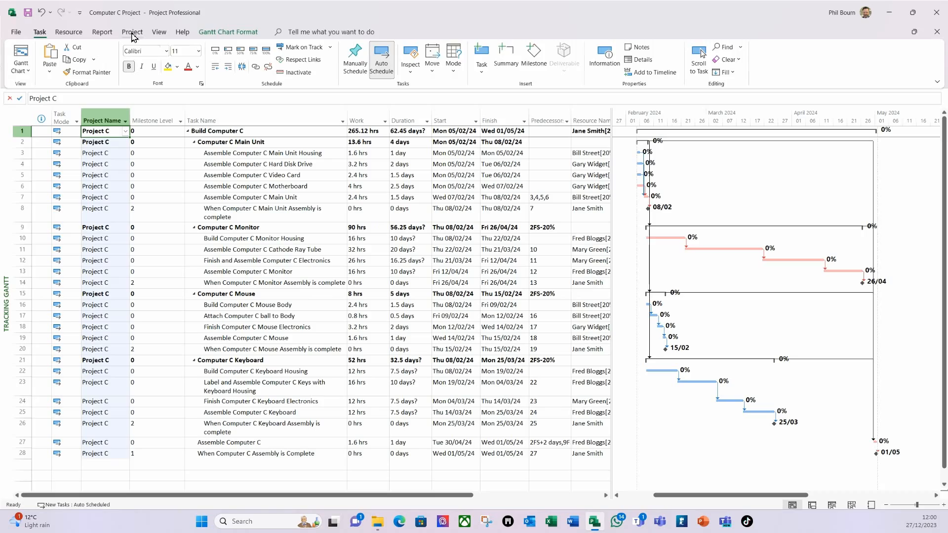
Step: Set the Computer C project priority to 400 in Project Information
{"action": "left_click", "coordinate": [132, 32]}
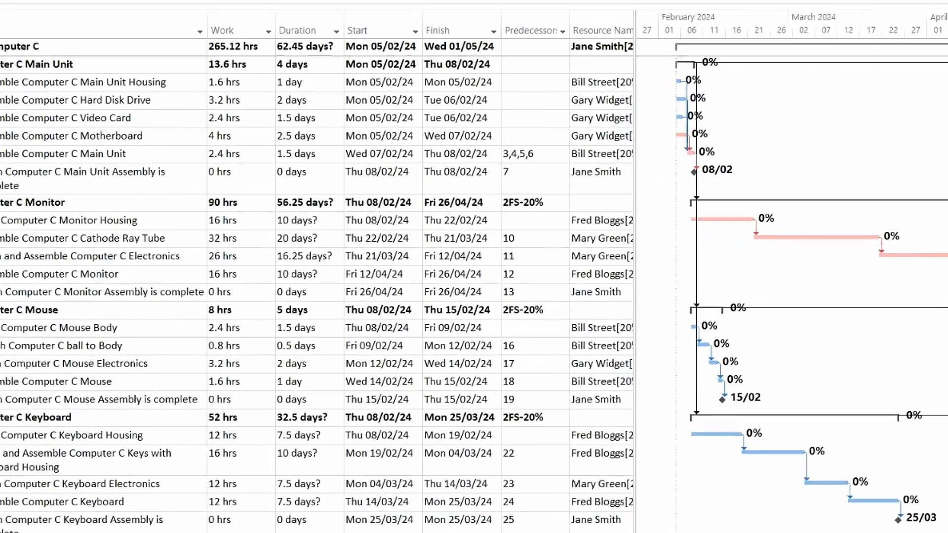
{"action": "left_click", "coordinate": [125, 66]}
{"action": "double_click", "coordinate": [489, 178]}
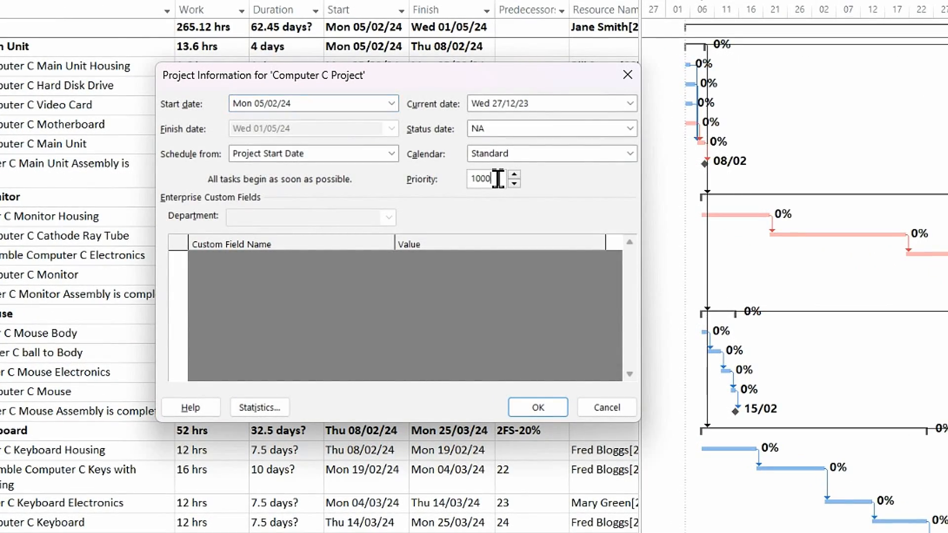
{"action": "type", "text": "400"}
{"action": "left_click", "coordinate": [543, 412]}
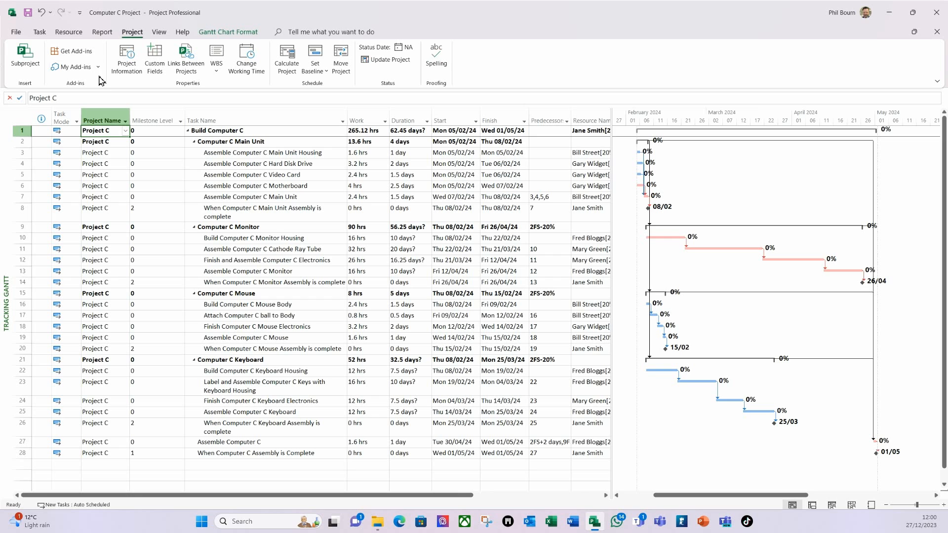
Step: Save and close Computer C Project, then open Computer D Project
{"action": "left_click", "coordinate": [29, 17]}
{"action": "left_click", "coordinate": [937, 13]}
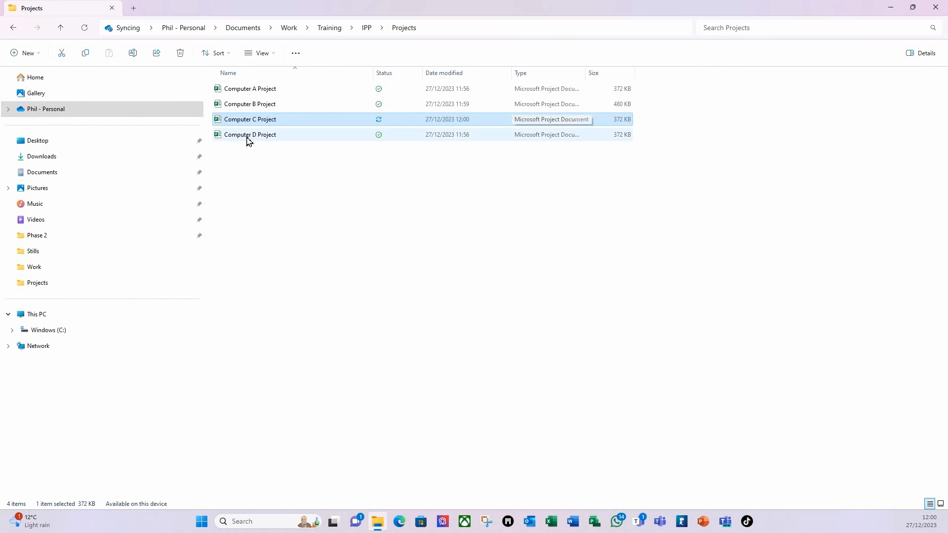
{"action": "left_click", "coordinate": [246, 140]}
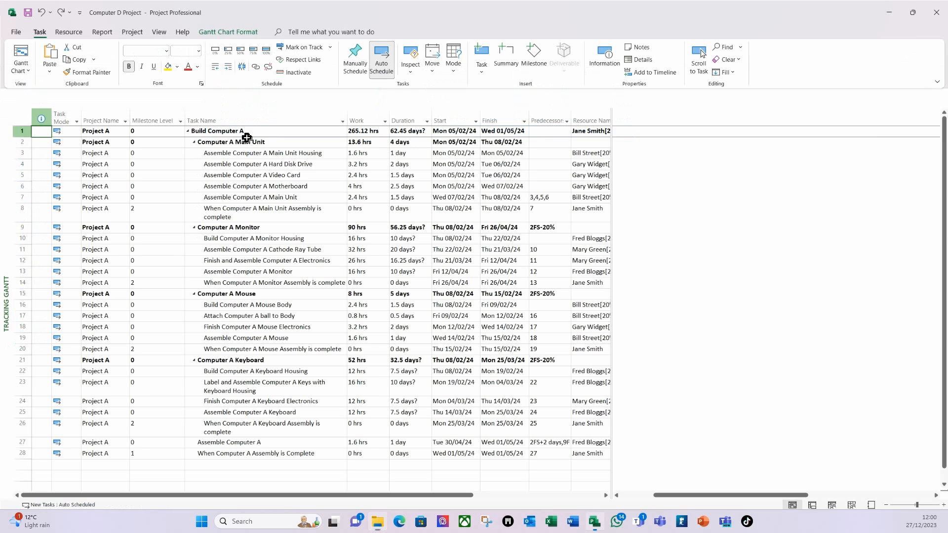
Step: Replace Computer A with Computer D throughout the Task Name column
{"action": "left_click", "coordinate": [202, 121]}
{"action": "key", "text": "ctrl+f"}
{"action": "type", "text": "Computer A"}
{"action": "left_click_drag", "start_coordinate": [461, 226], "coordinate": [413, 225]}
{"action": "left_click", "coordinate": [454, 294]}
{"action": "type", "text": "Computer D"}
{"action": "left_click", "coordinate": [457, 300]}
Step: Set the Project Name to Project D down all task rows
{"action": "left_click", "coordinate": [534, 301]}
{"action": "left_click", "coordinate": [110, 131]}
{"action": "left_click_drag", "start_coordinate": [128, 135], "coordinate": [121, 211]}
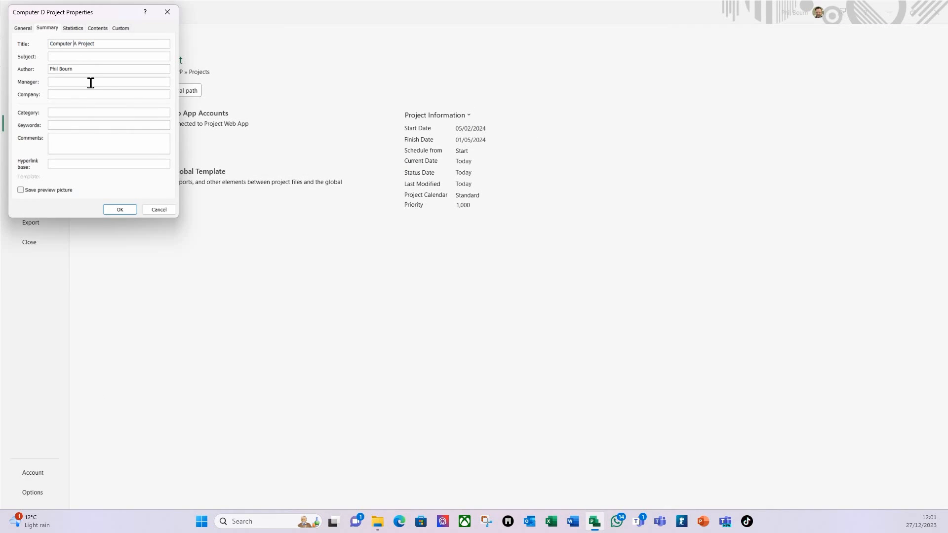
{"action": "left_click", "coordinate": [120, 209]}
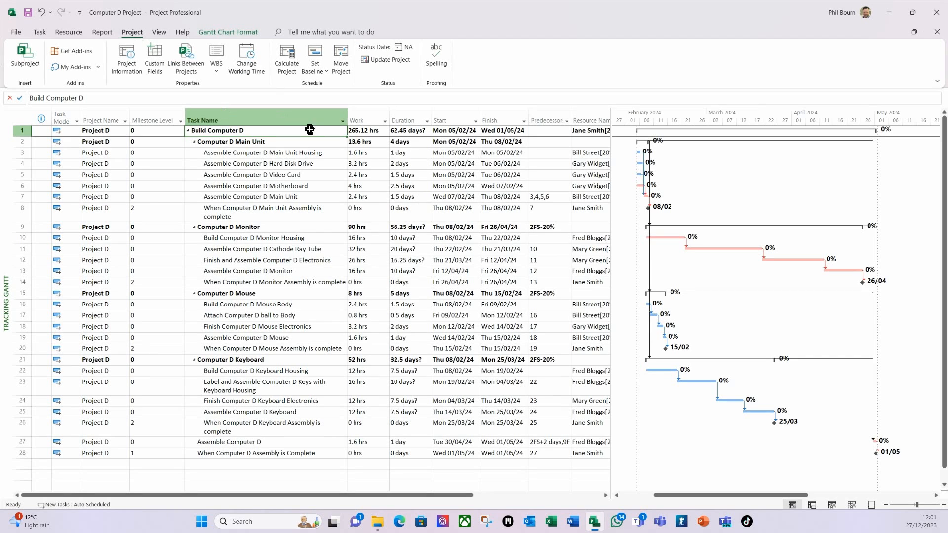
Step: Set the project priority to 300 and save Computer D Project
{"action": "left_click", "coordinate": [127, 59]}
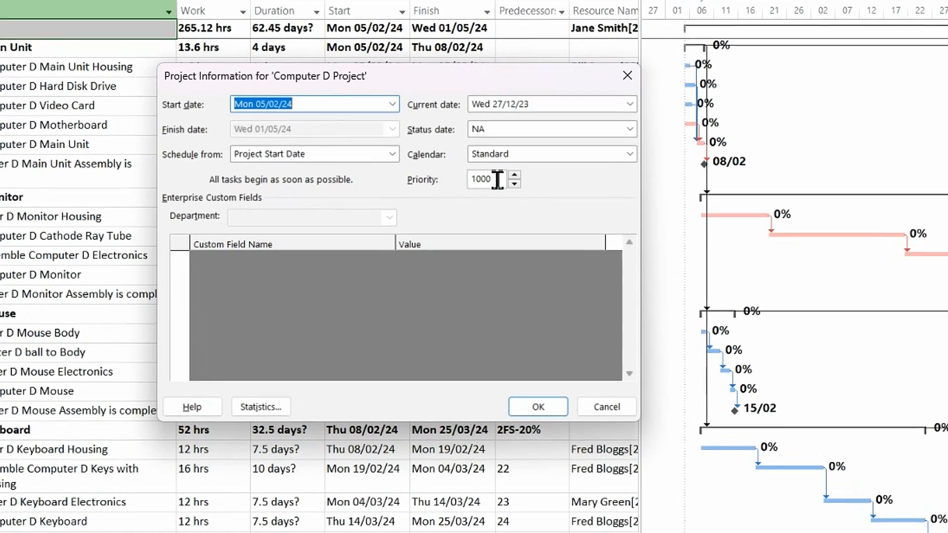
{"action": "left_click_drag", "start_coordinate": [532, 217], "coordinate": [502, 215]}
{"action": "type", "text": "3"}
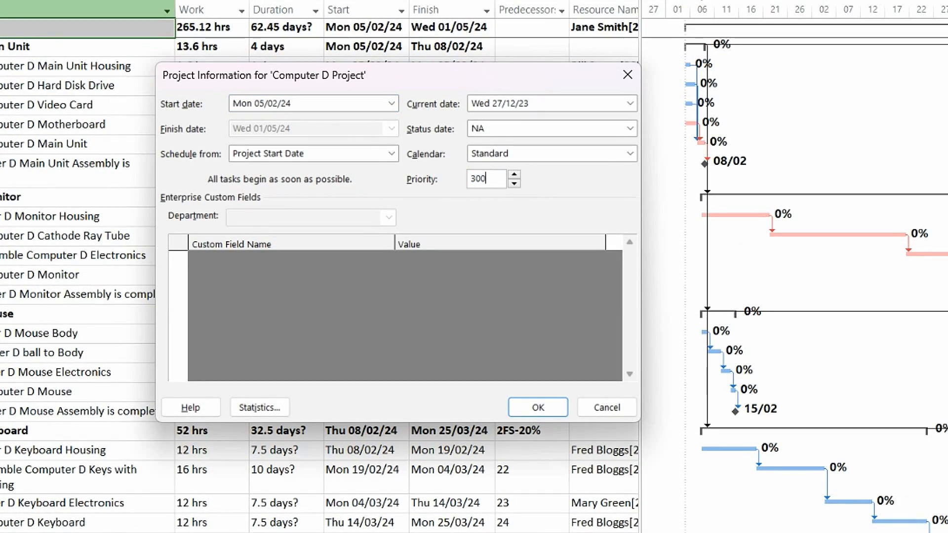
{"action": "left_click", "coordinate": [541, 407]}
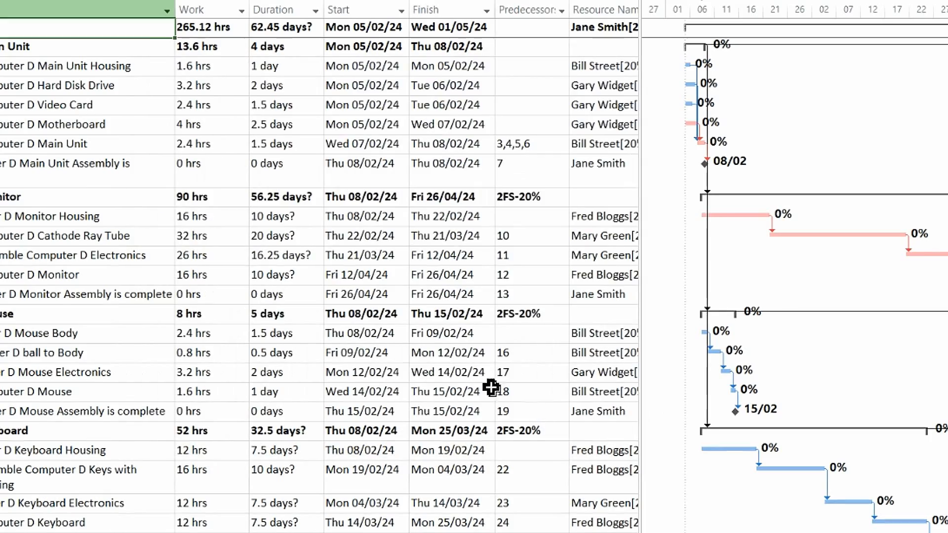
{"action": "left_click", "coordinate": [9, 66]}
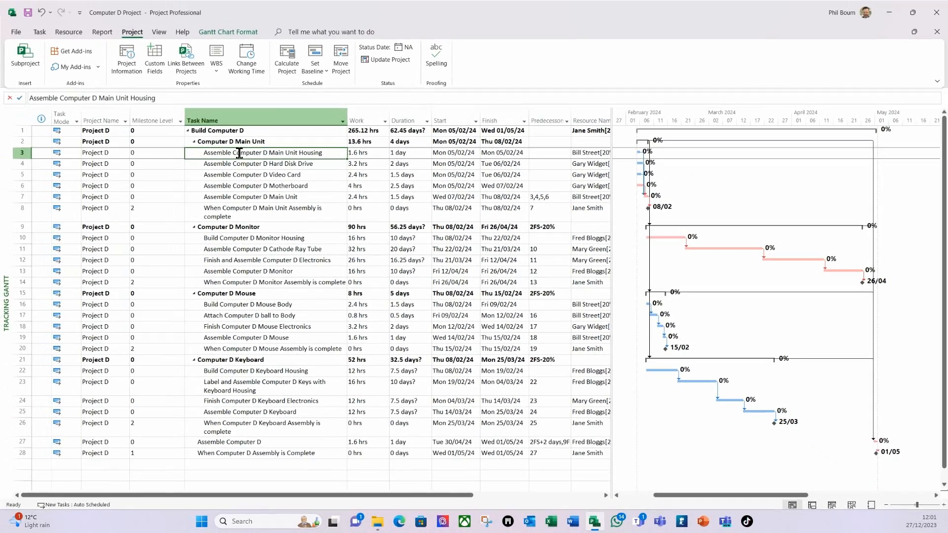
{"action": "left_click", "coordinate": [29, 15]}
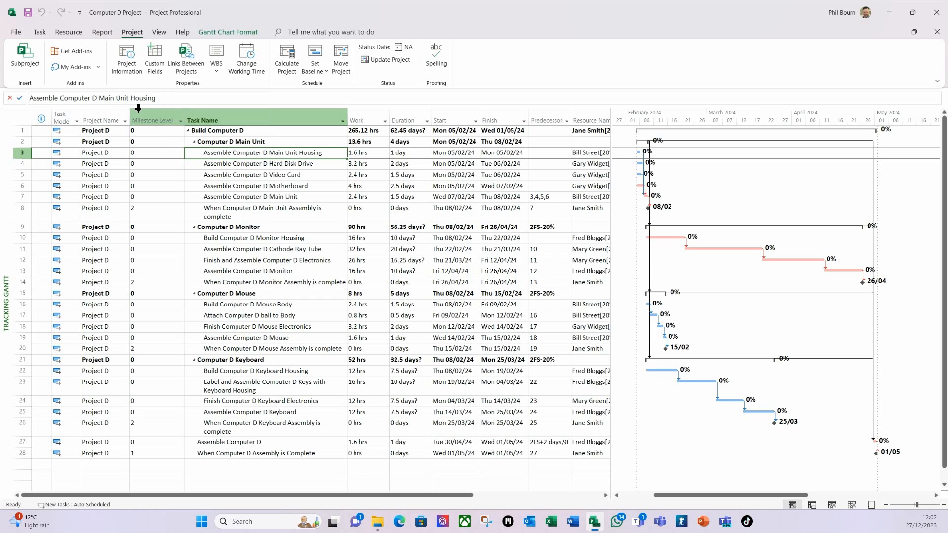
Step: Create a new blank project and hide its Timeline
{"action": "left_click", "coordinate": [16, 34]}
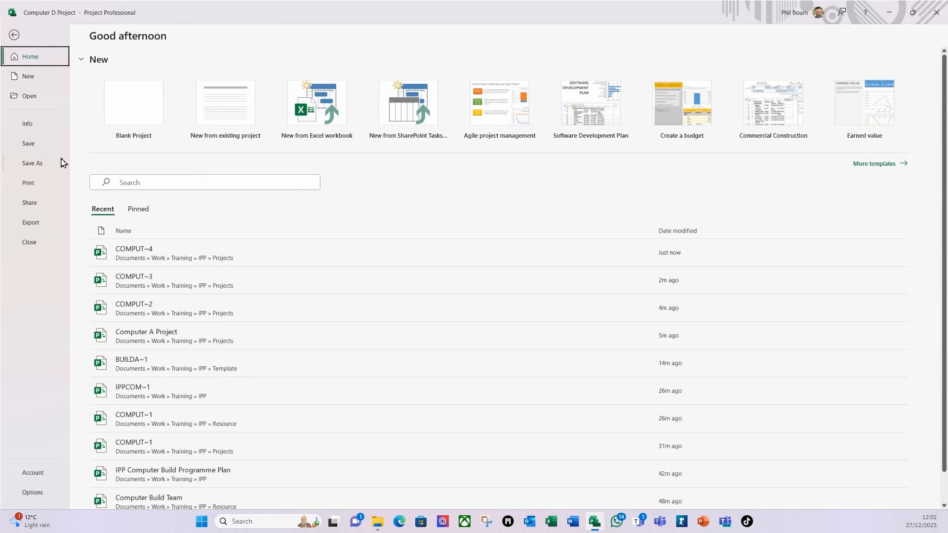
{"action": "left_click", "coordinate": [27, 78]}
{"action": "left_click", "coordinate": [135, 112]}
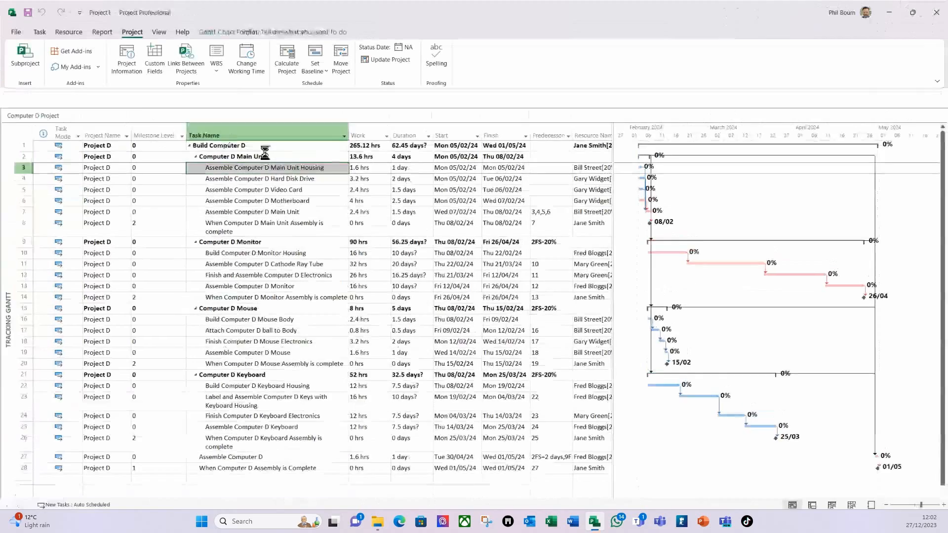
{"action": "left_click", "coordinate": [159, 33]}
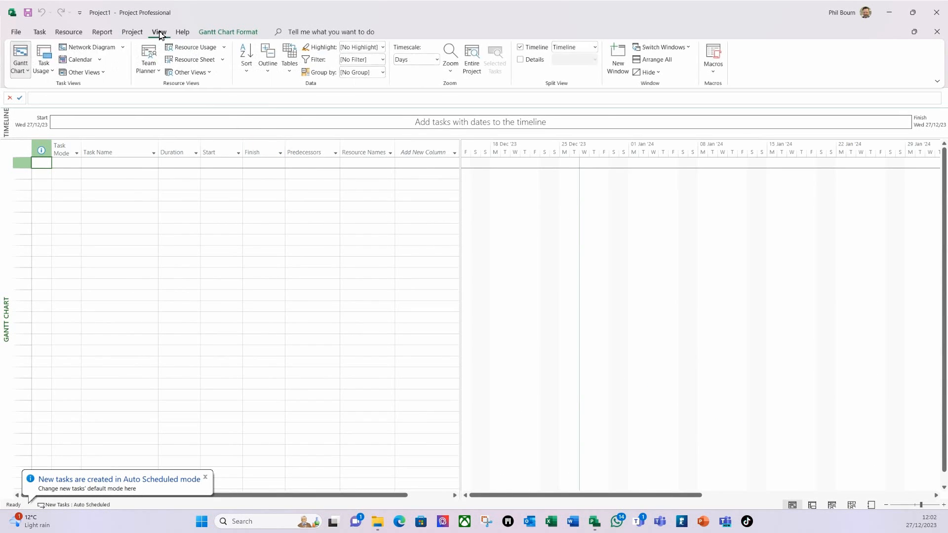
{"action": "left_click", "coordinate": [522, 48]}
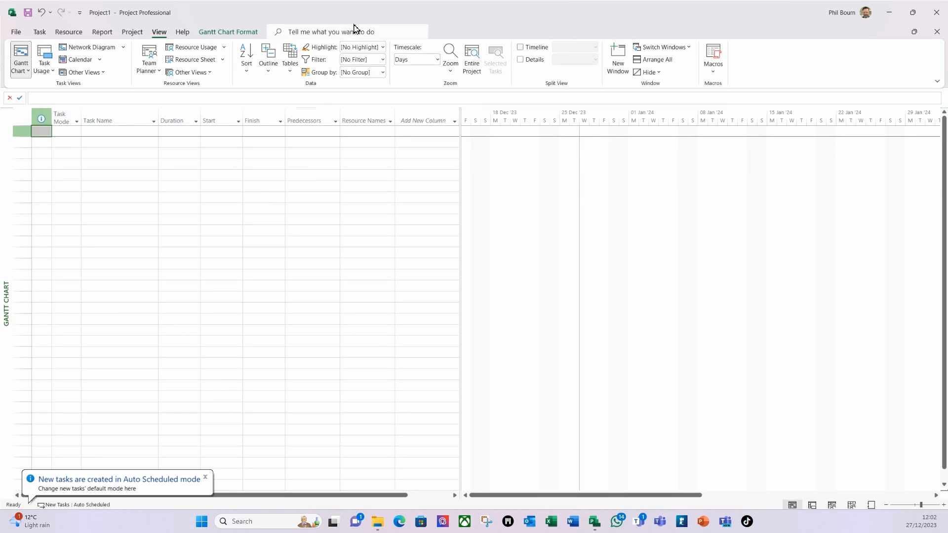
Step: Switch the new project to the Resource Sheet view and bring up Save
{"action": "left_click", "coordinate": [29, 73]}
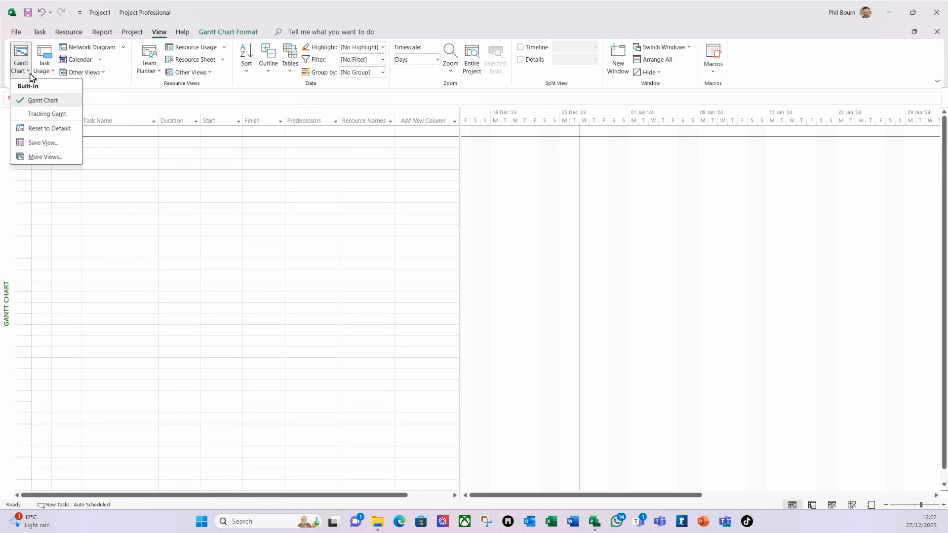
{"action": "left_click", "coordinate": [75, 33]}
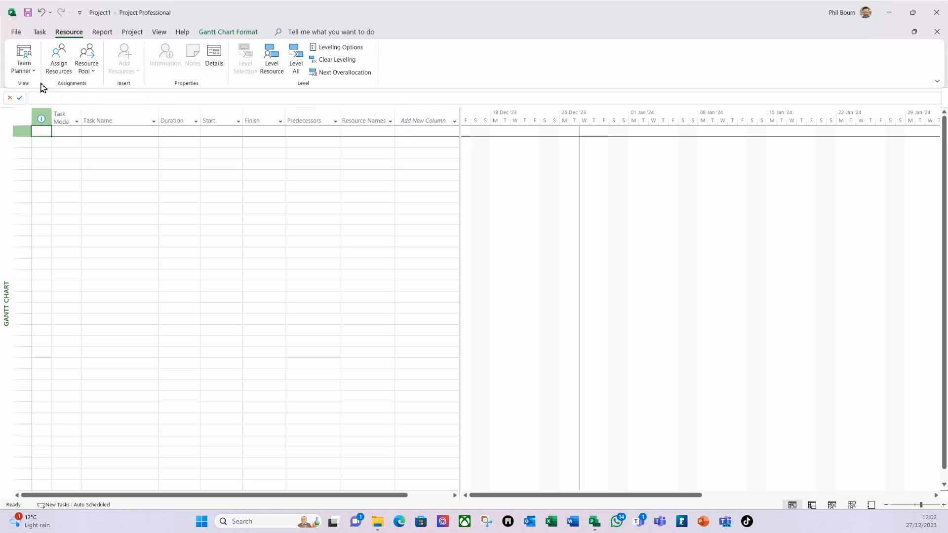
{"action": "left_click", "coordinate": [30, 72]}
{"action": "left_click", "coordinate": [46, 142]}
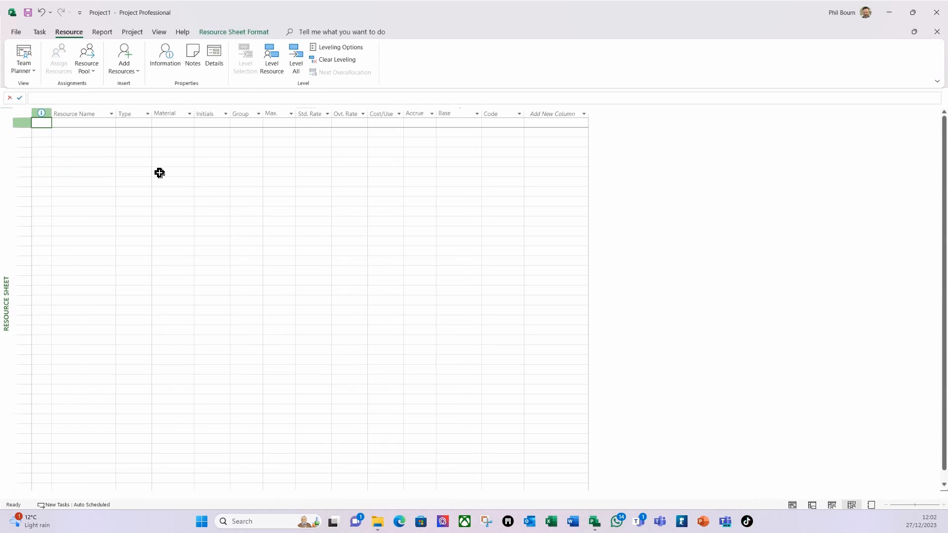
{"action": "left_click", "coordinate": [28, 13]}
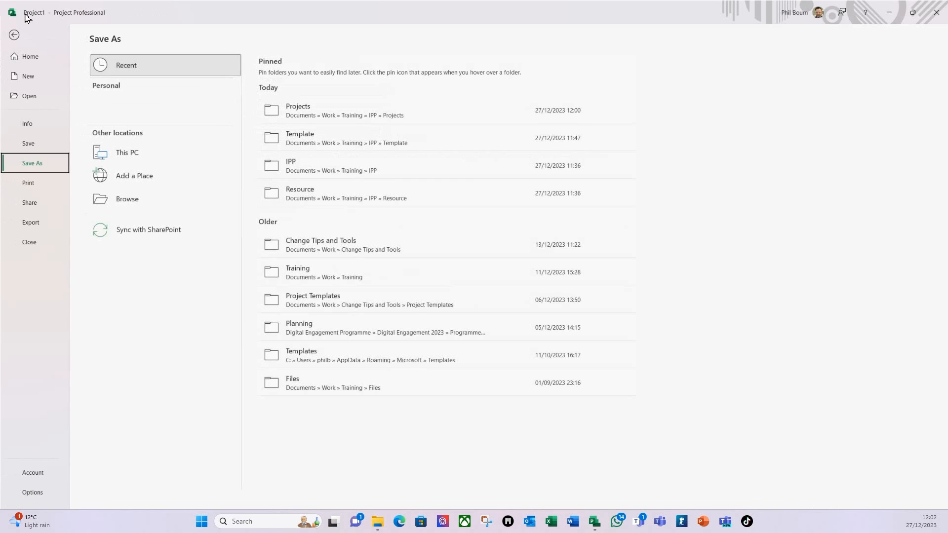
Step: Save the blank file as Resource Pool in IPP > Resource, then return to the Projects folder
{"action": "left_click", "coordinate": [290, 168]}
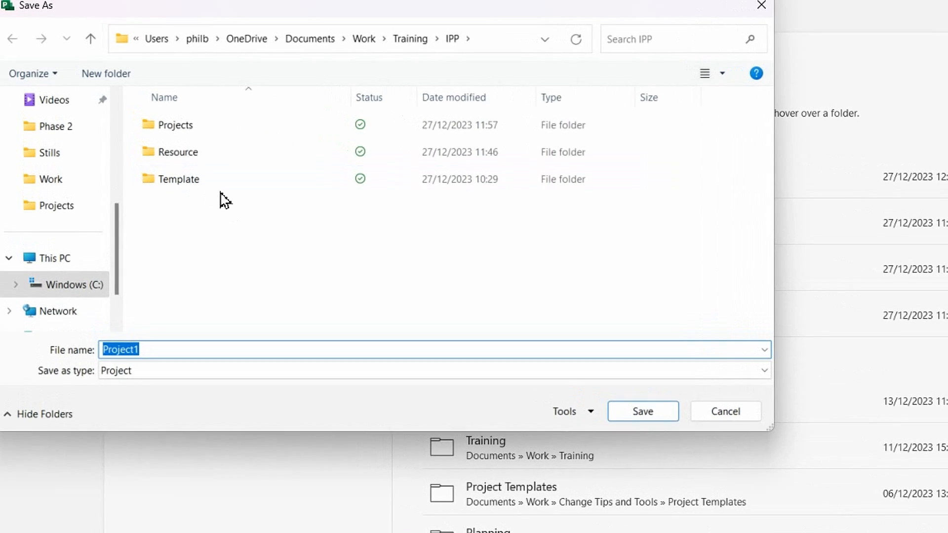
{"action": "left_click", "coordinate": [188, 157]}
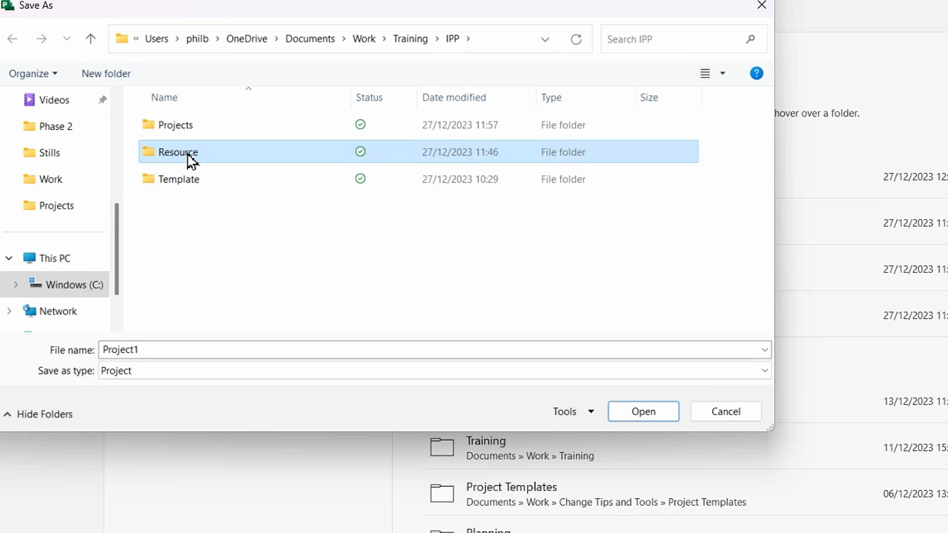
{"action": "double_click", "coordinate": [192, 159]}
{"action": "double_click", "coordinate": [148, 349]}
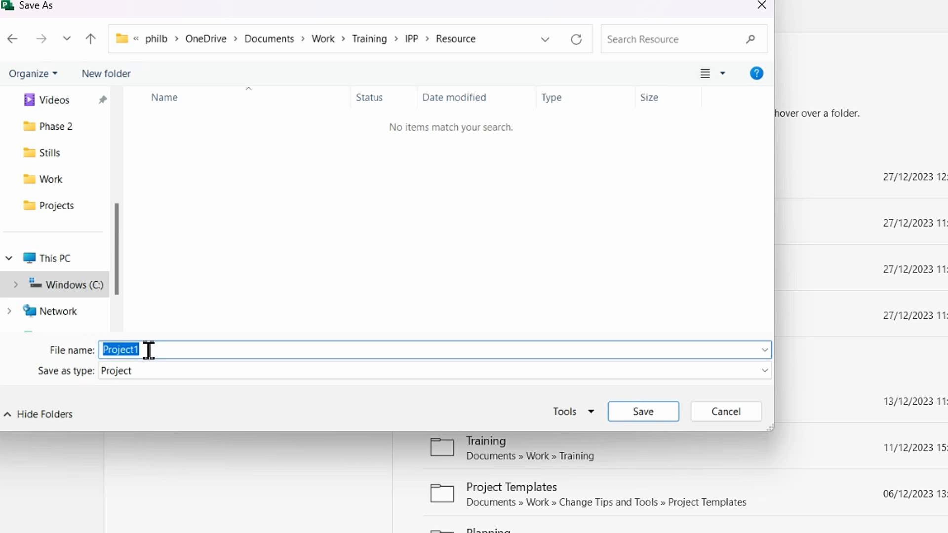
{"action": "type", "text": "Resource Pool"}
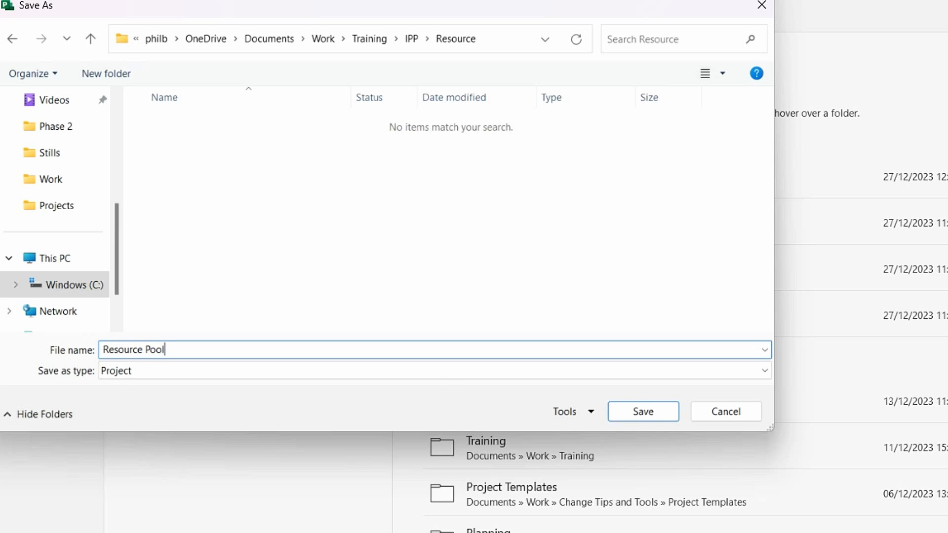
{"action": "left_click", "coordinate": [656, 420]}
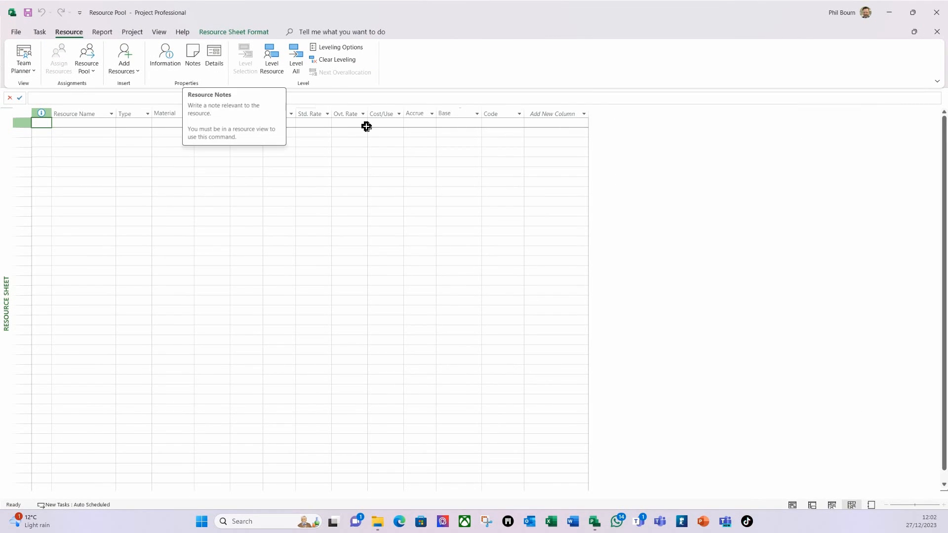
{"action": "left_click", "coordinate": [378, 521]}
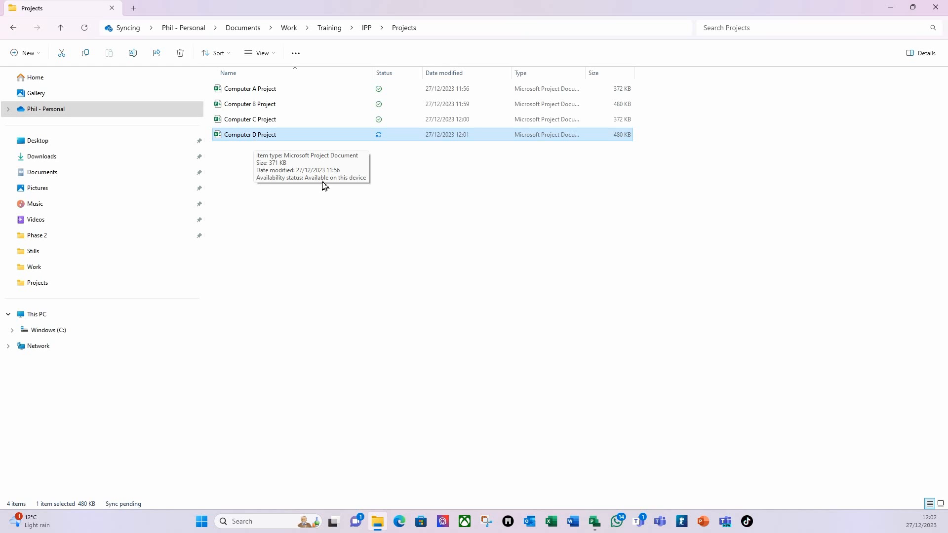
Step: Select Computer A through Computer C Project files and open them via the right-click menu
{"action": "left_click", "coordinate": [248, 90]}
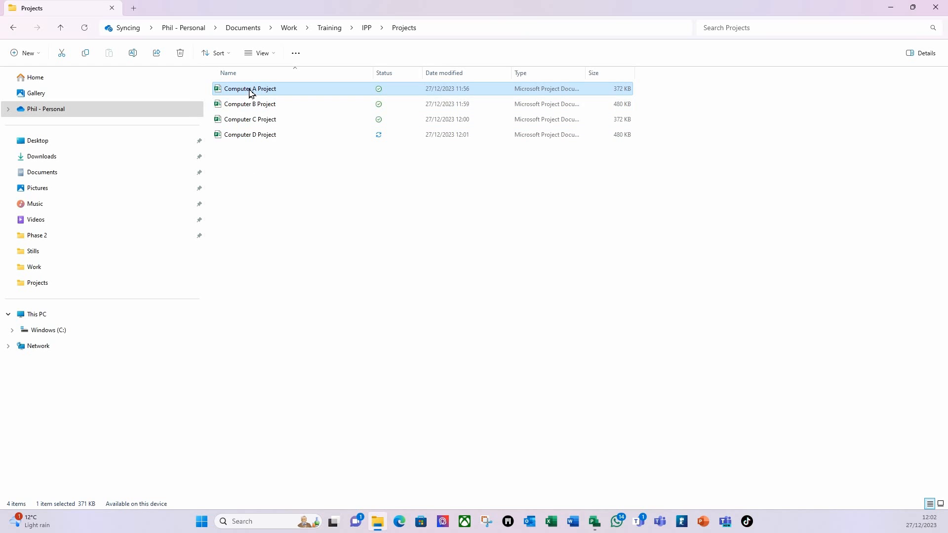
{"action": "left_click", "coordinate": [241, 119], "text": "shift"}
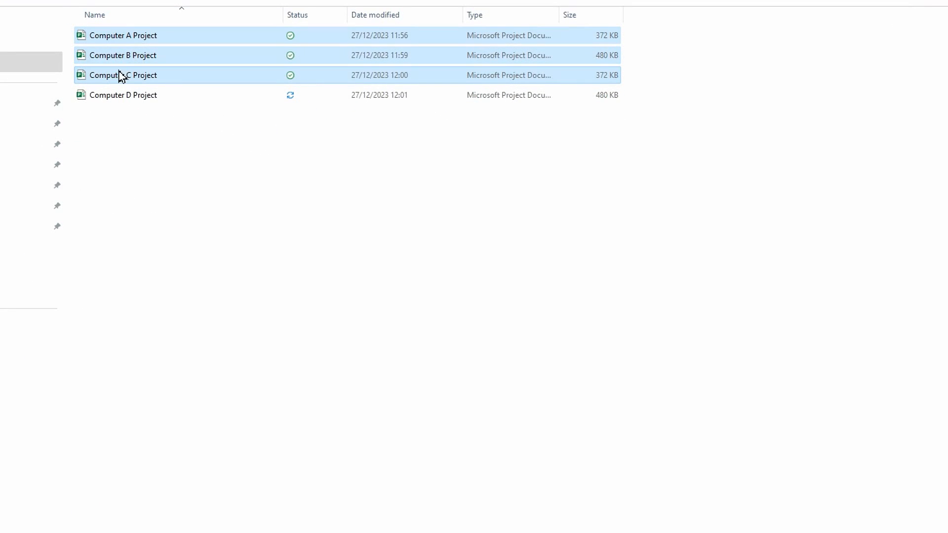
{"action": "right_click", "coordinate": [123, 81]}
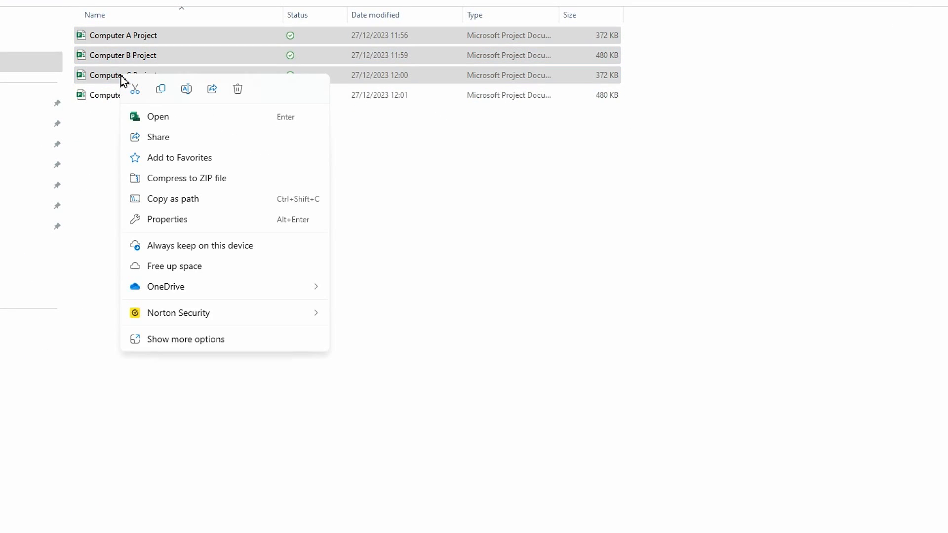
{"action": "left_click", "coordinate": [168, 118]}
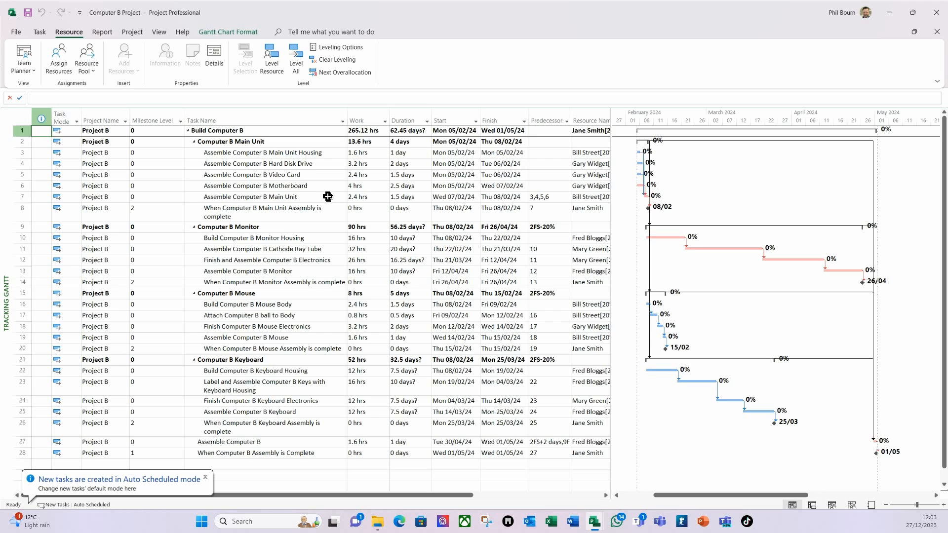
Step: Arrange all windows to tile Computer A–D and the Resource Pool, then activate Computer A
{"action": "left_click", "coordinate": [159, 33]}
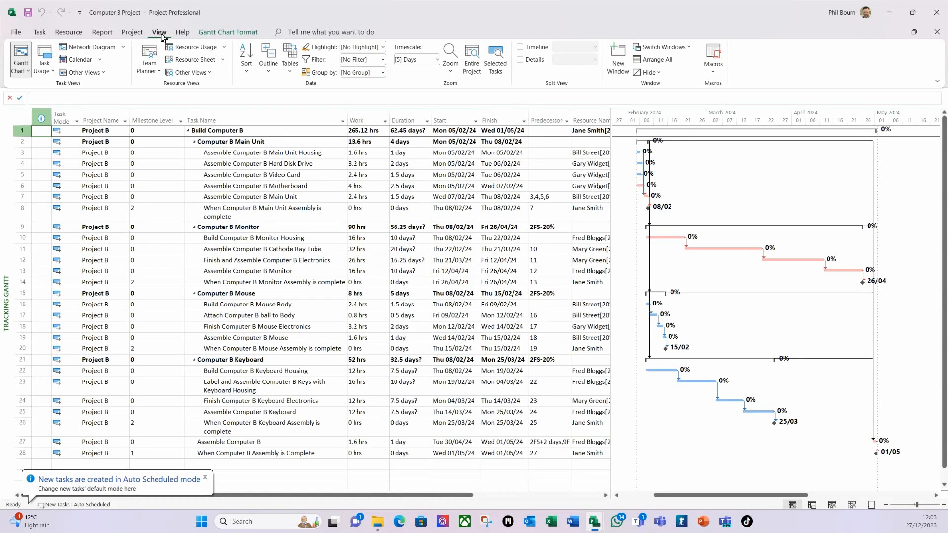
{"action": "left_click", "coordinate": [654, 60]}
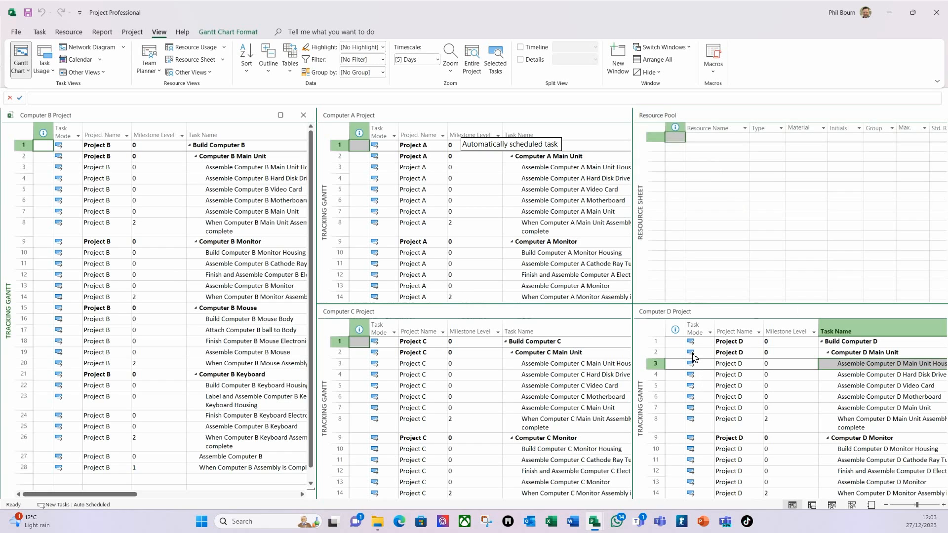
{"action": "left_click", "coordinate": [394, 118]}
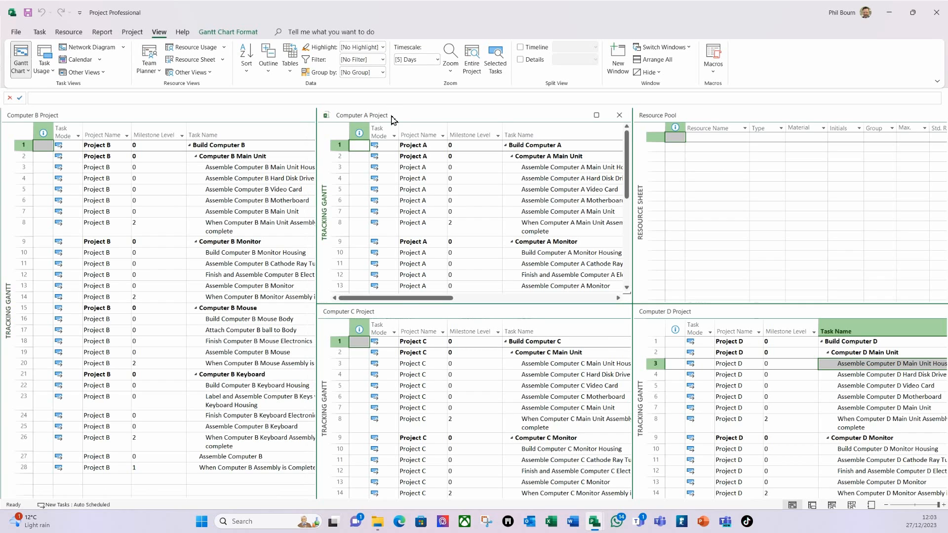
{"action": "left_click", "coordinate": [66, 31]}
Step: Make Computer A Project use resources from the Resource Pool, and save
{"action": "left_click", "coordinate": [94, 74]}
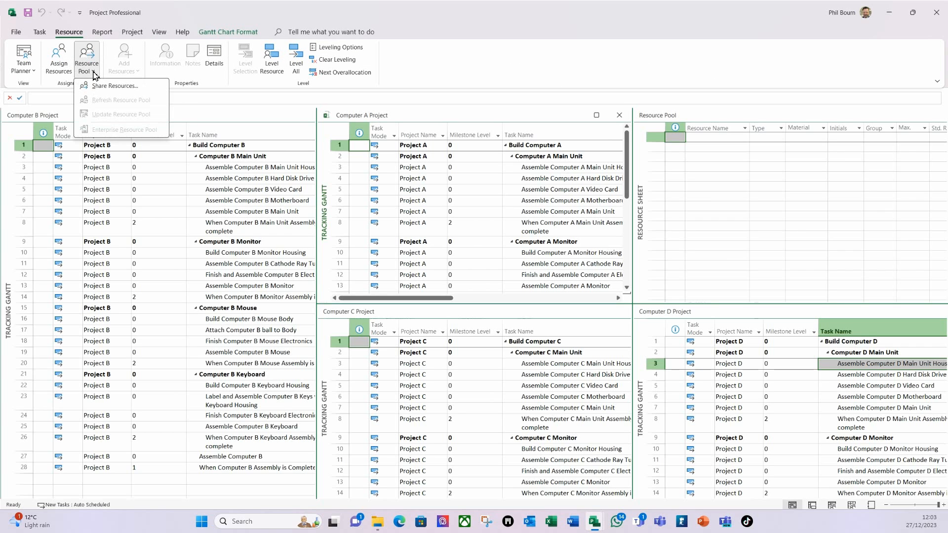
{"action": "left_click", "coordinate": [126, 90]}
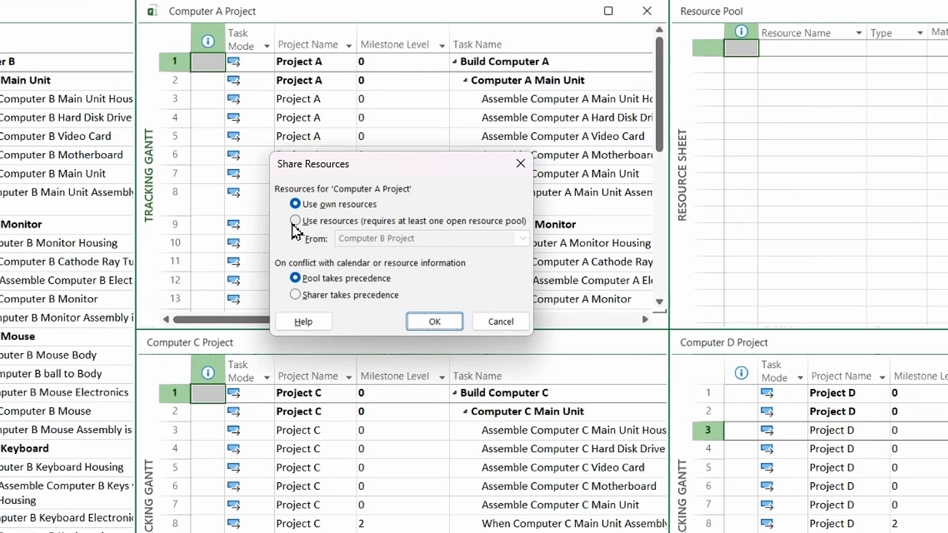
{"action": "left_click", "coordinate": [295, 221]}
{"action": "left_click", "coordinate": [522, 239]}
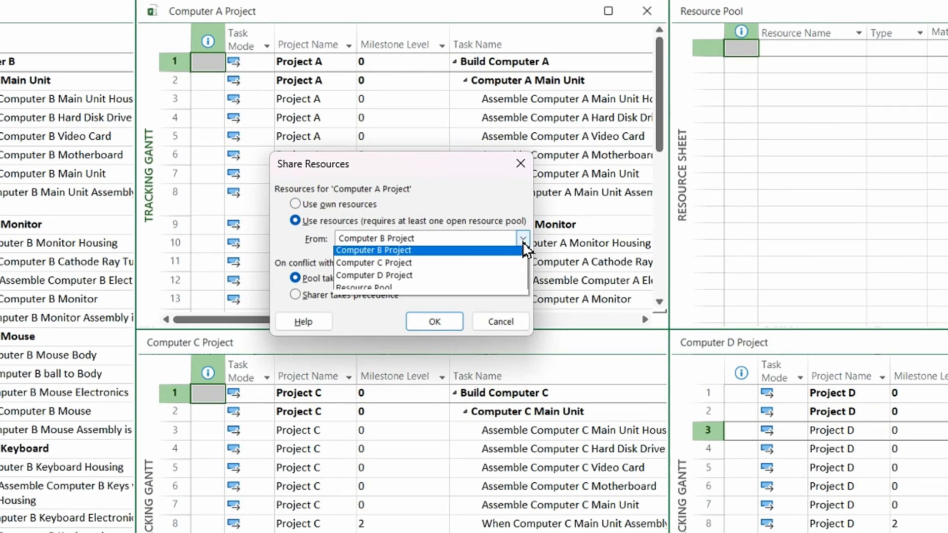
{"action": "left_click", "coordinate": [364, 291]}
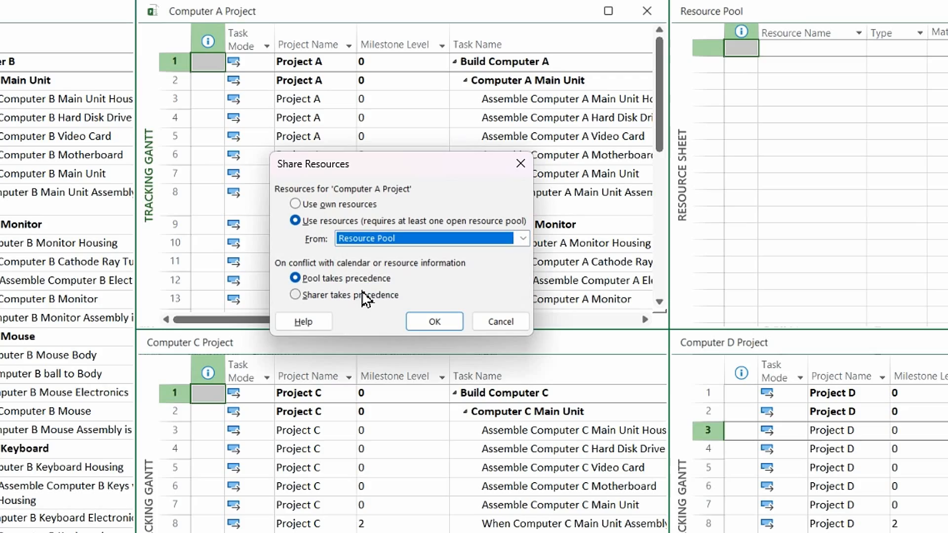
{"action": "left_click", "coordinate": [434, 321]}
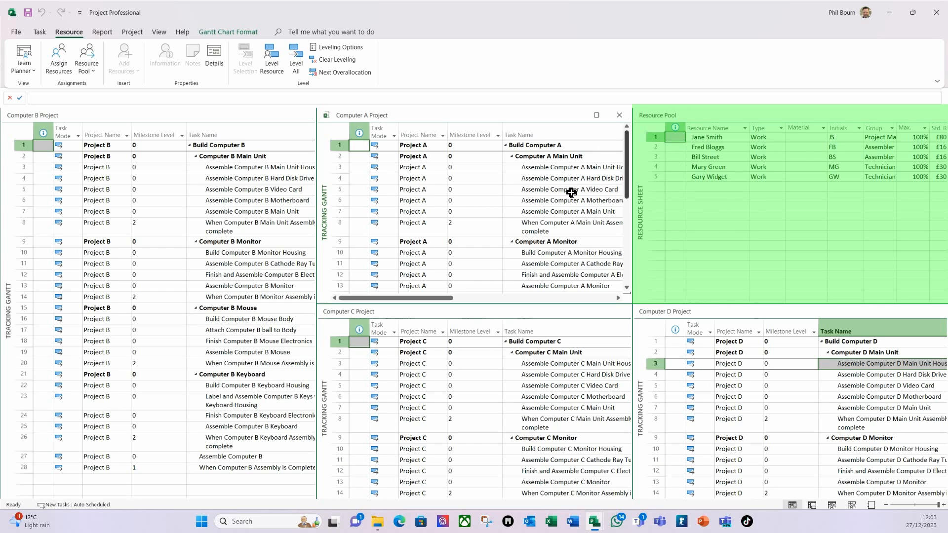
{"action": "left_click", "coordinate": [28, 15]}
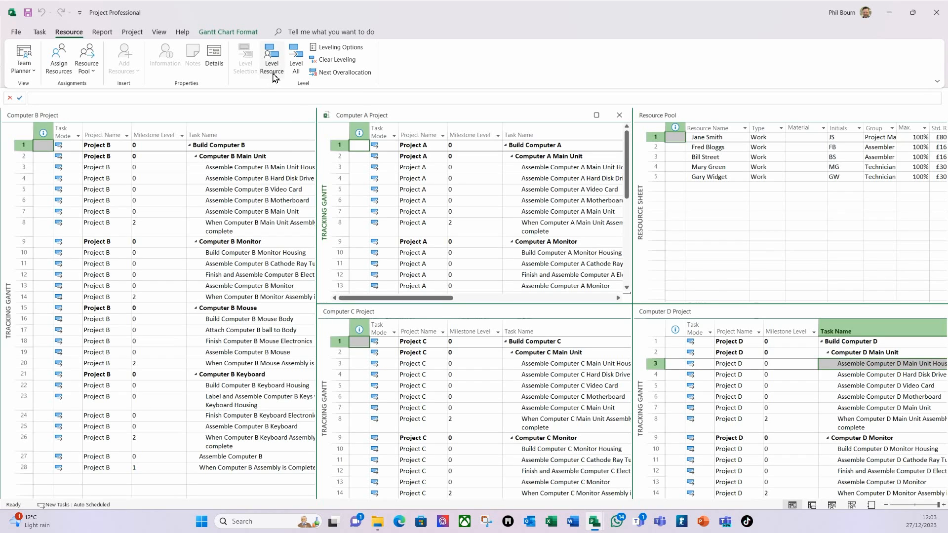
{"action": "left_click", "coordinate": [92, 115]}
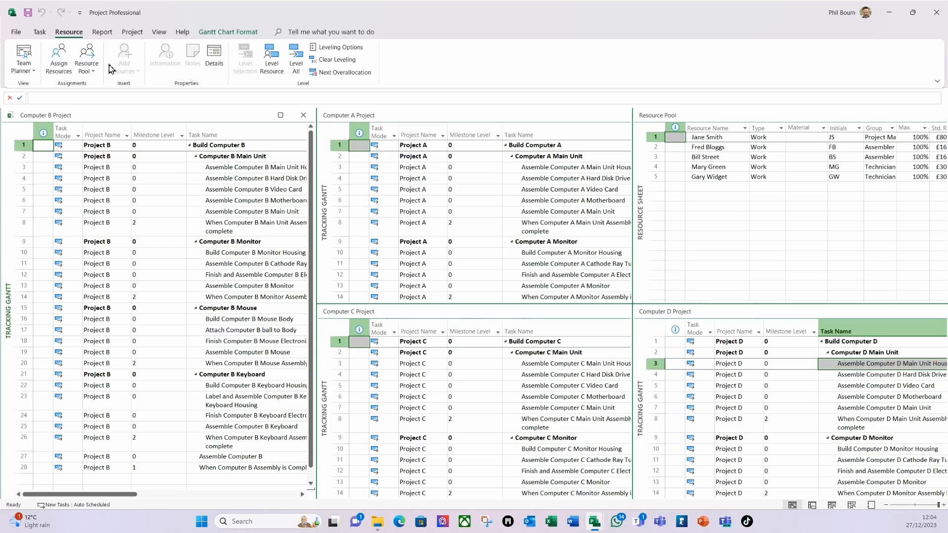
Step: Set Computer B Project to use resources from the Resource Pool
{"action": "left_click", "coordinate": [88, 69]}
{"action": "left_click", "coordinate": [115, 86]}
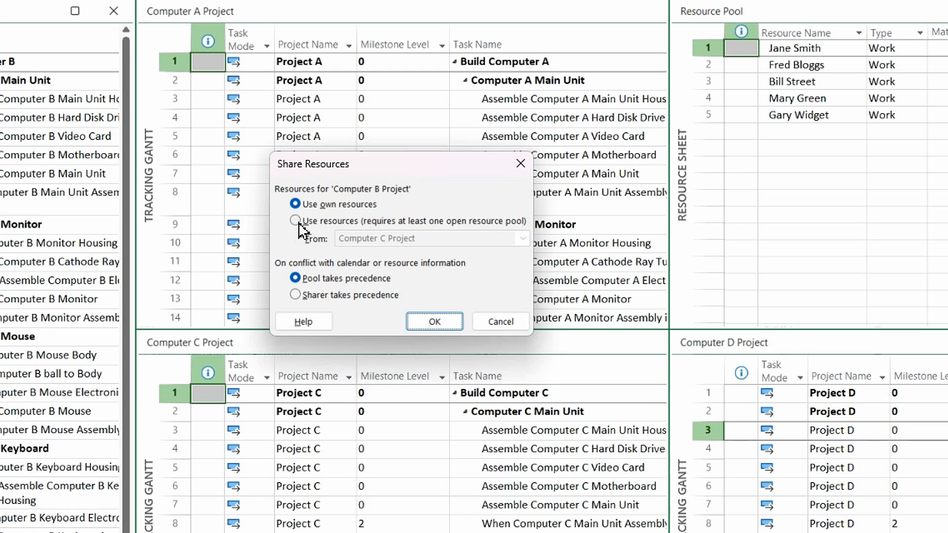
{"action": "left_click", "coordinate": [299, 223]}
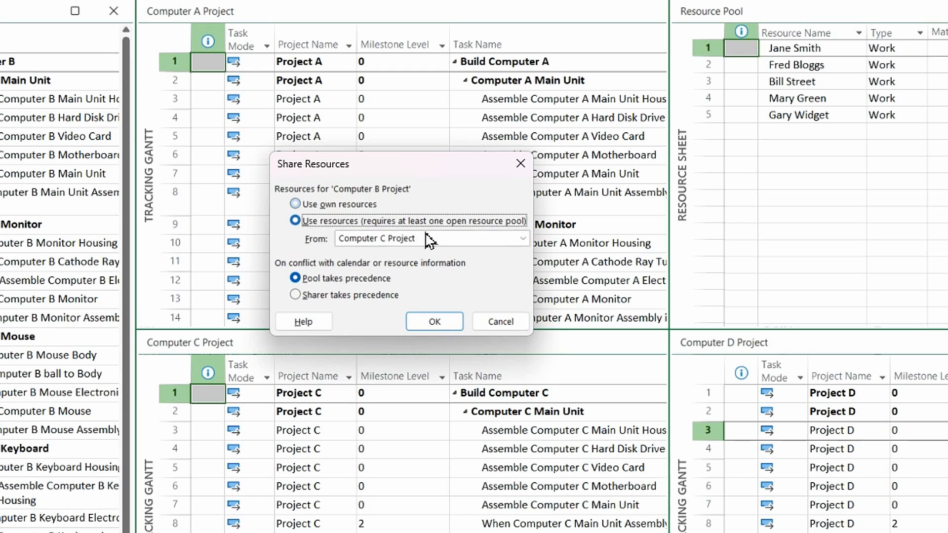
{"action": "left_click", "coordinate": [522, 239]}
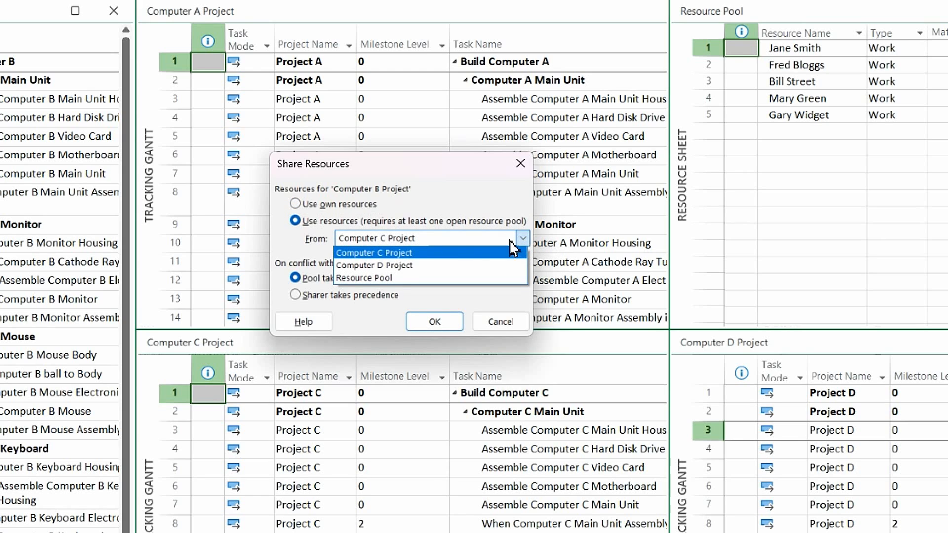
{"action": "left_click", "coordinate": [365, 277]}
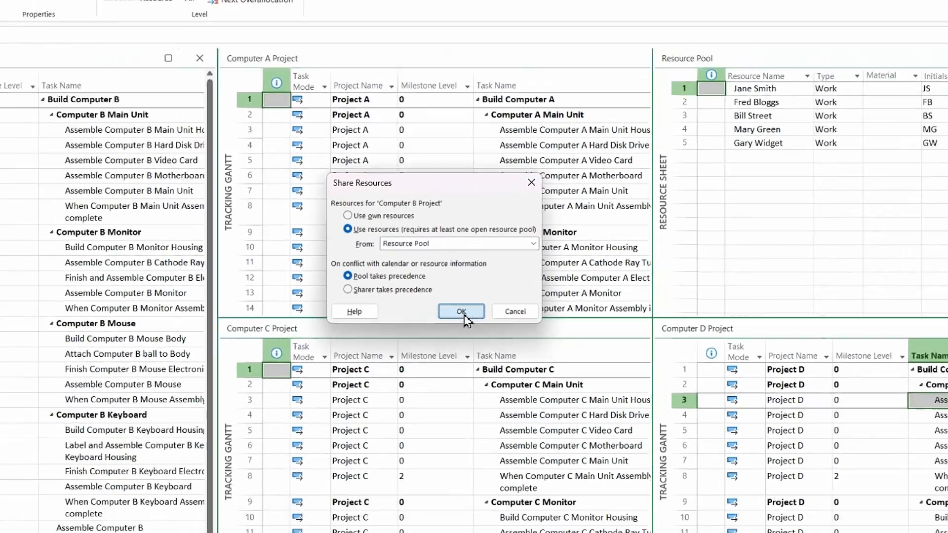
{"action": "left_click", "coordinate": [439, 322]}
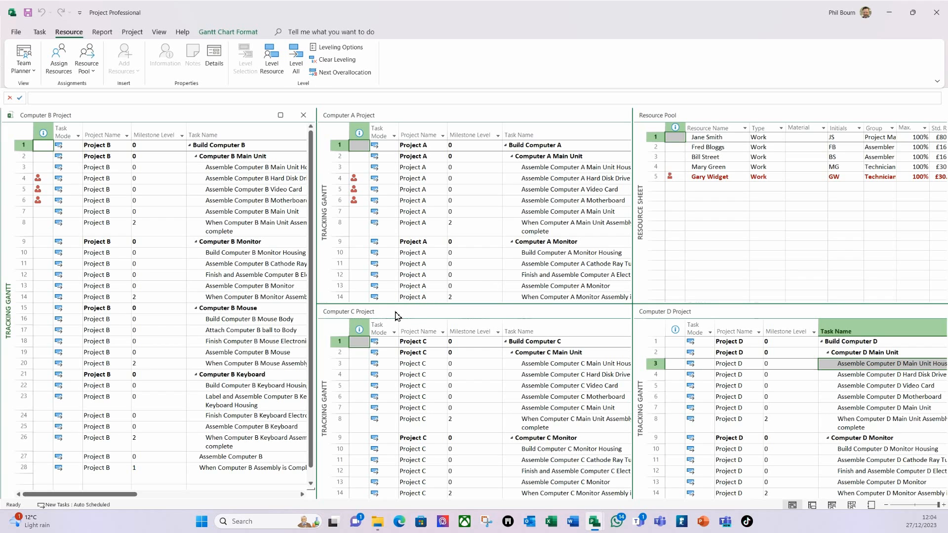
{"action": "left_click", "coordinate": [375, 316]}
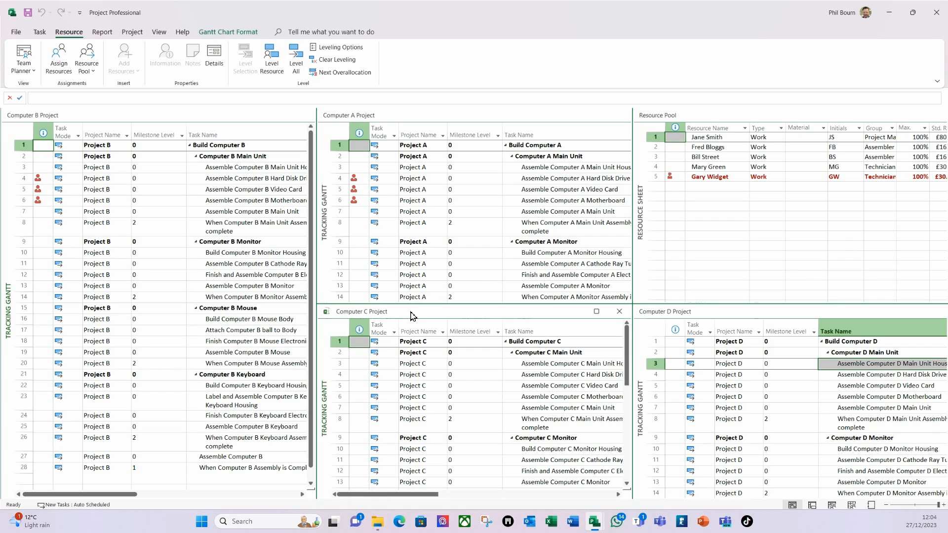
Step: Share the Resource Pool with Computer C Project and save the pool
{"action": "left_click", "coordinate": [93, 72]}
{"action": "left_click", "coordinate": [114, 87]}
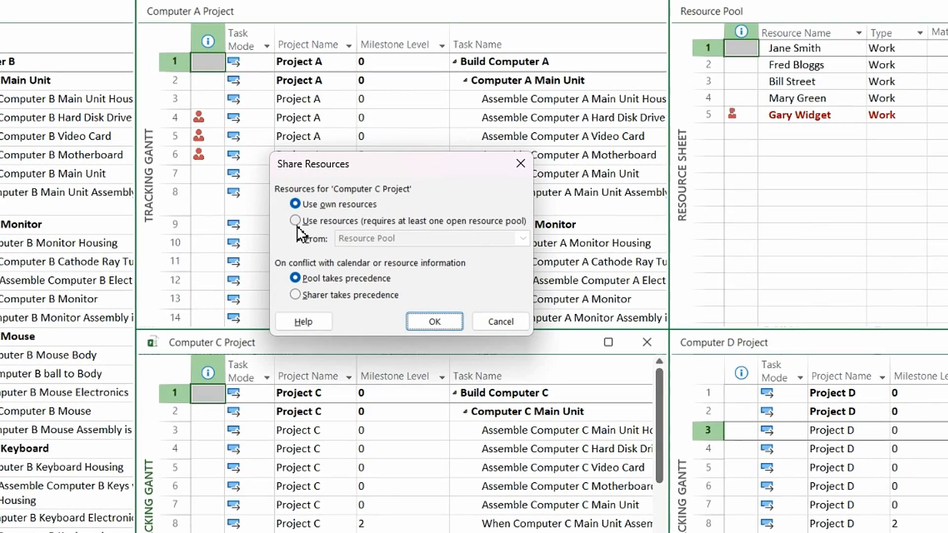
{"action": "left_click", "coordinate": [295, 221]}
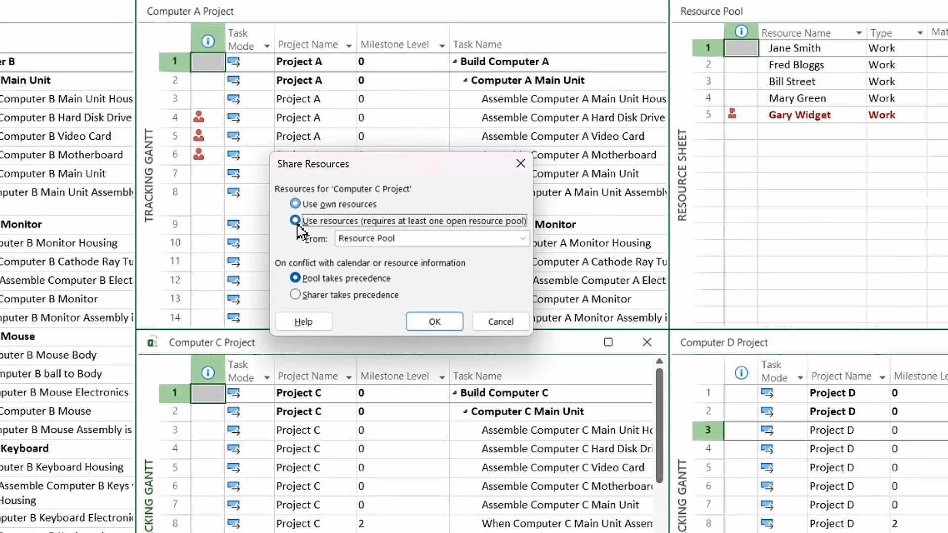
{"action": "left_click", "coordinate": [435, 321]}
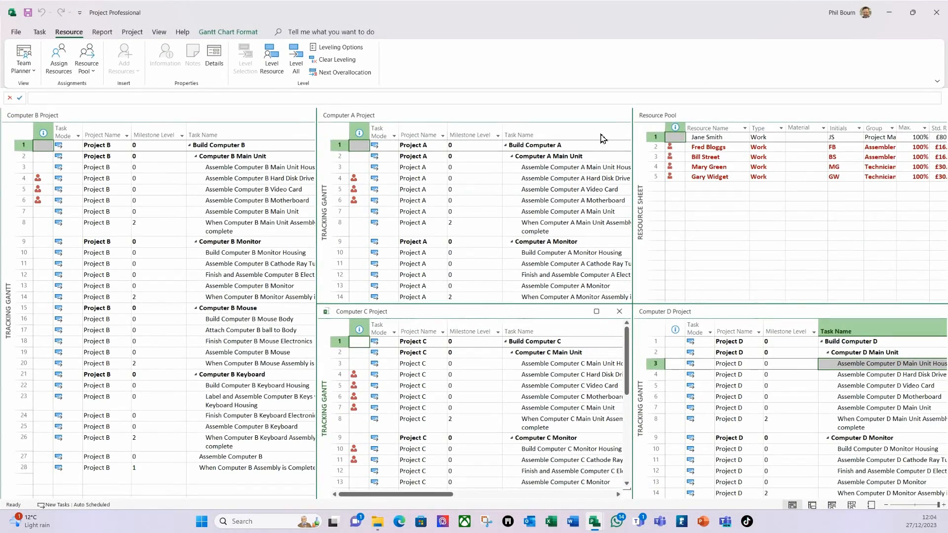
{"action": "left_click", "coordinate": [27, 13]}
Step: Share the Resource Pool with Computer D Project too, then activate the Resource Pool window
{"action": "left_click", "coordinate": [738, 317]}
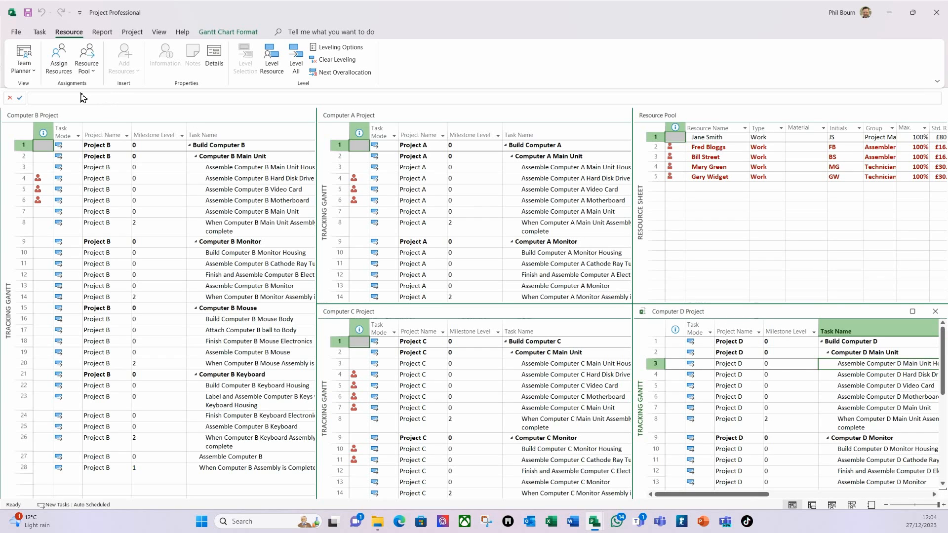
{"action": "left_click", "coordinate": [95, 75]}
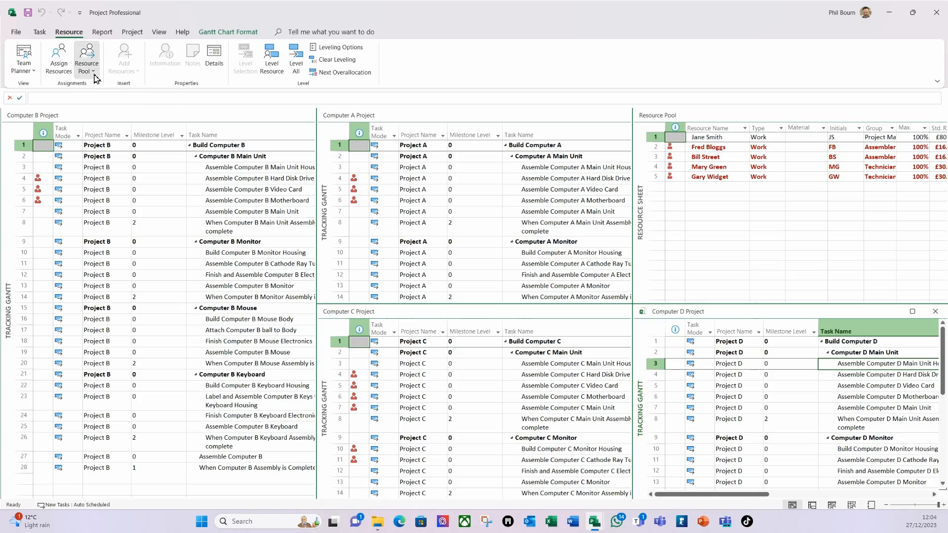
{"action": "left_click", "coordinate": [123, 93]}
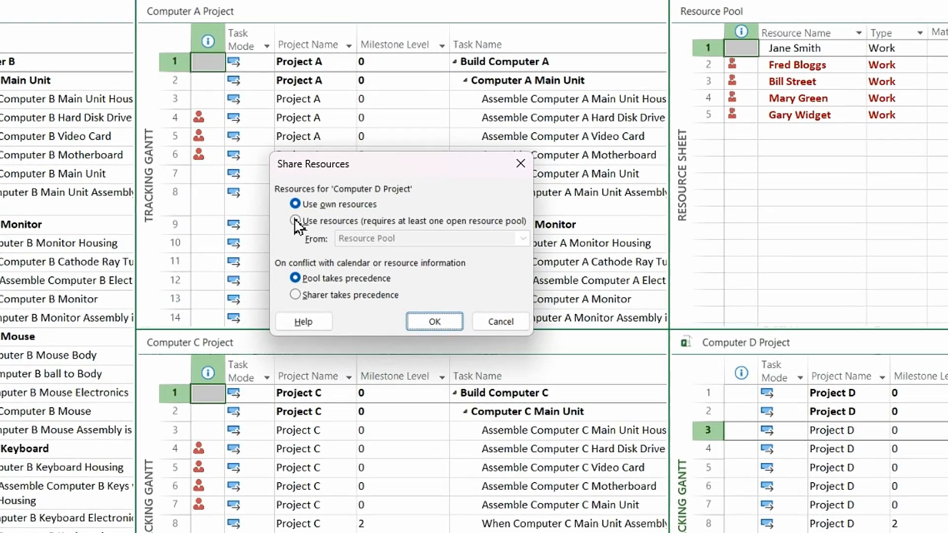
{"action": "left_click", "coordinate": [412, 240]}
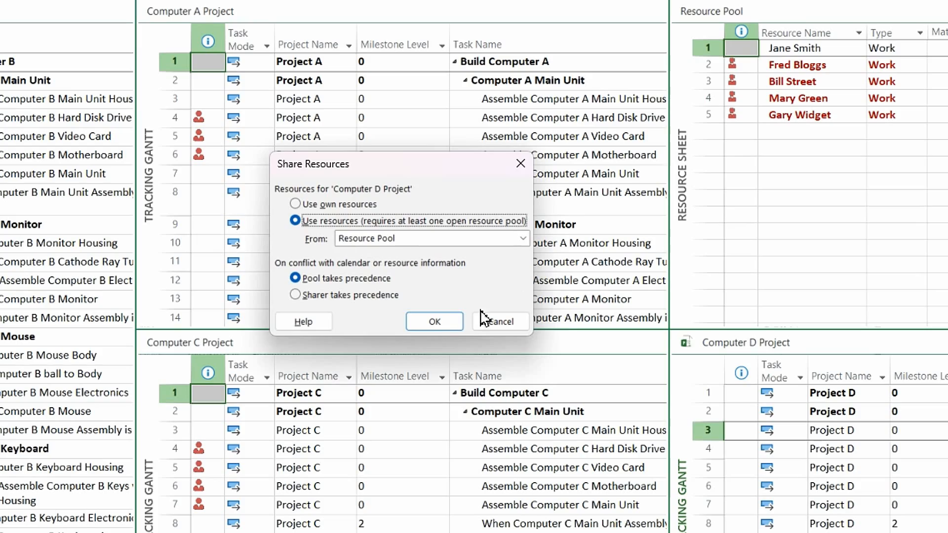
{"action": "left_click", "coordinate": [441, 320]}
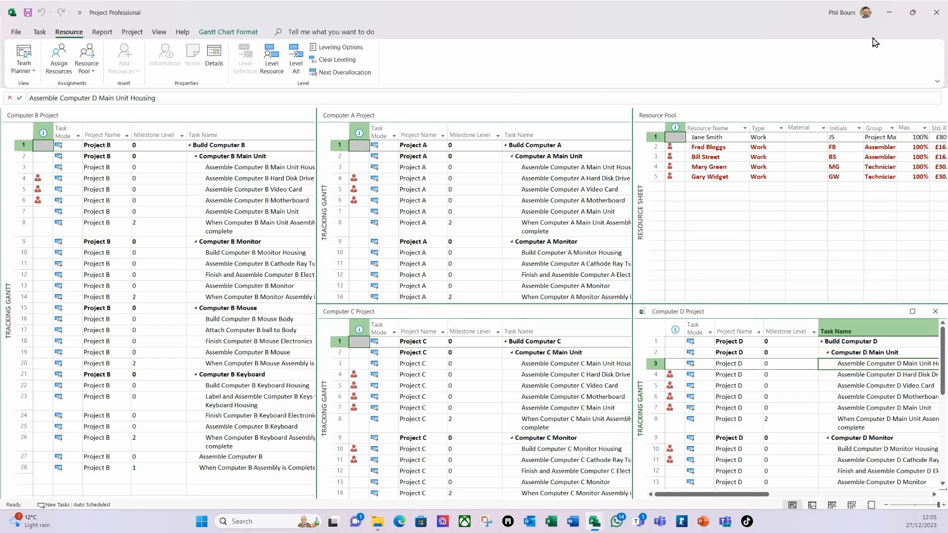
{"action": "left_click", "coordinate": [725, 120]}
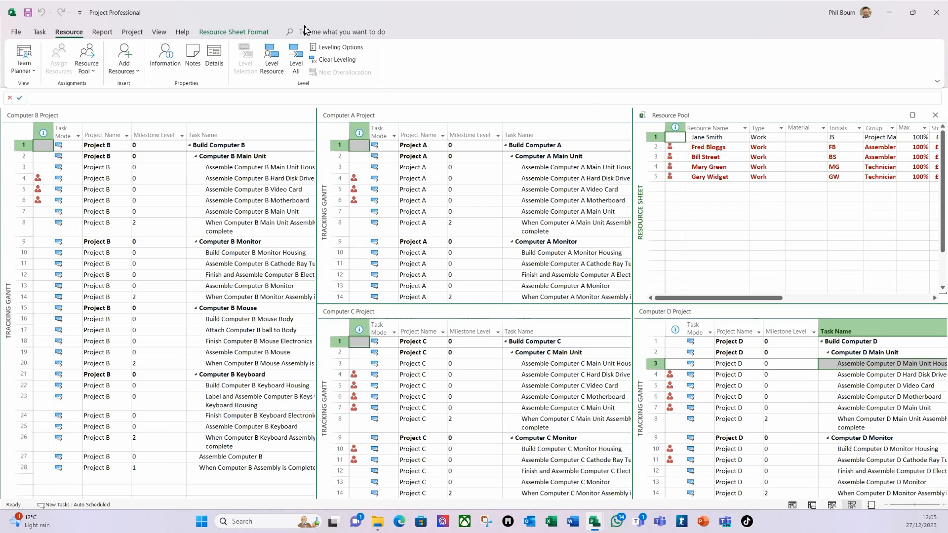
{"action": "left_click", "coordinate": [159, 32]}
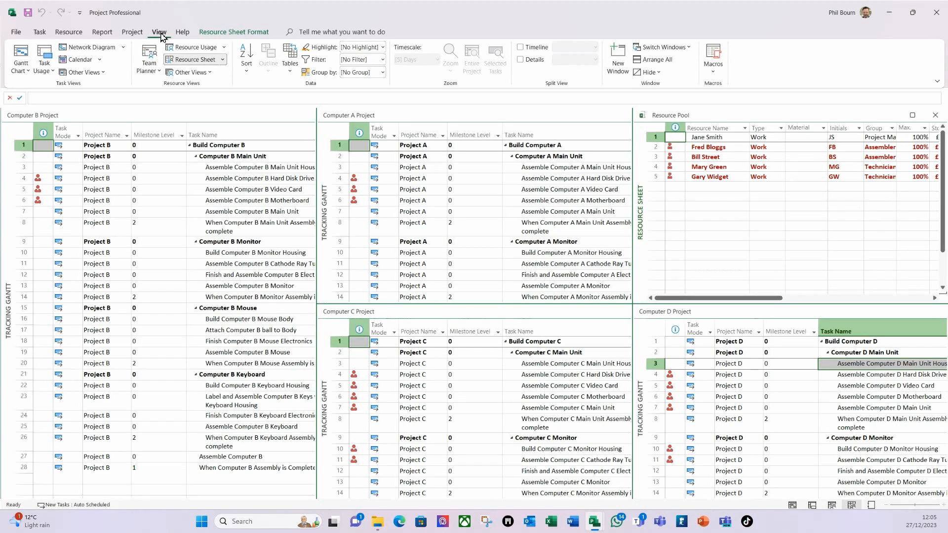
{"action": "left_click", "coordinate": [120, 122]}
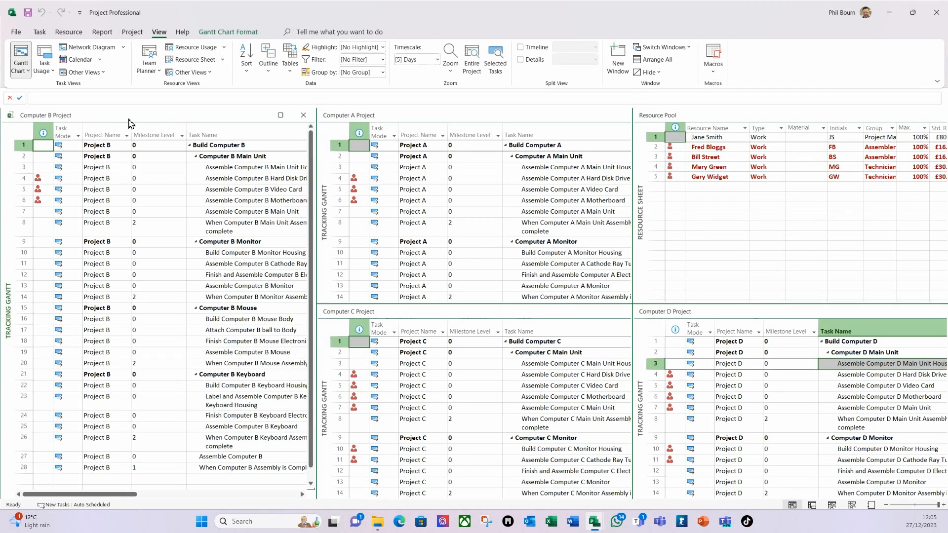
{"action": "left_click", "coordinate": [380, 120]}
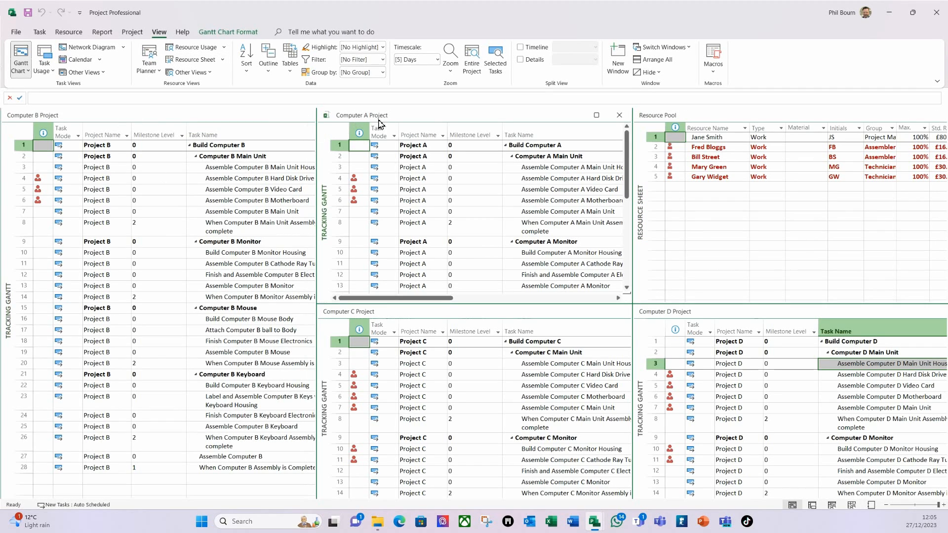
{"action": "left_click", "coordinate": [617, 64]}
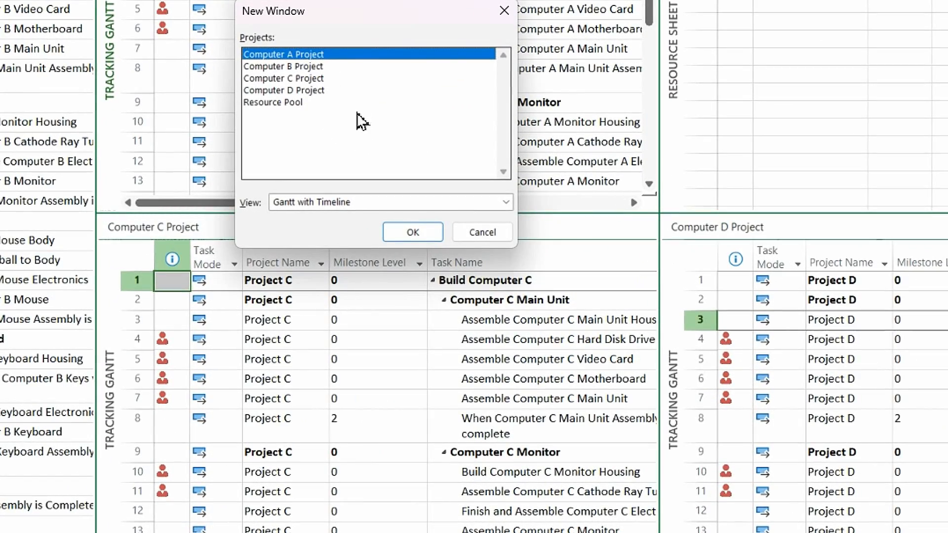
{"action": "left_click", "coordinate": [310, 91], "text": "shift"}
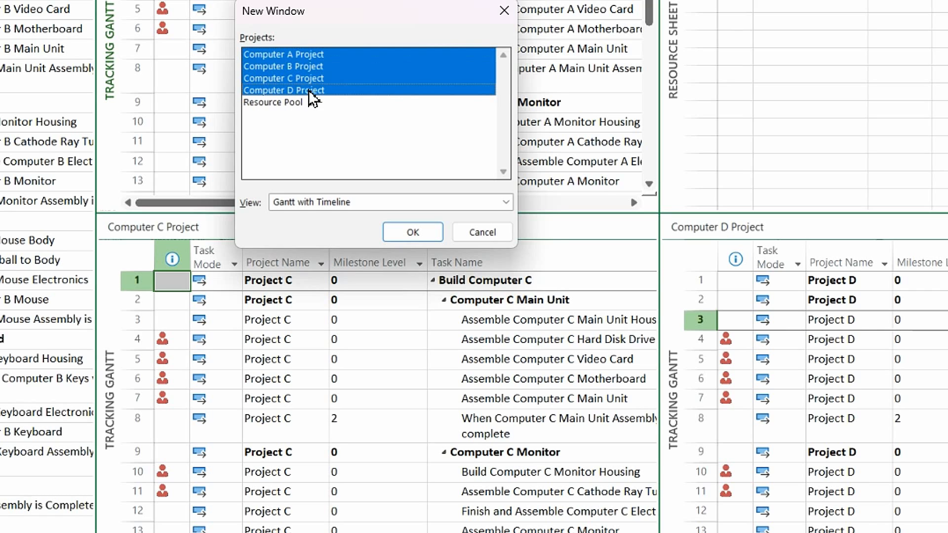
{"action": "left_click", "coordinate": [505, 203]}
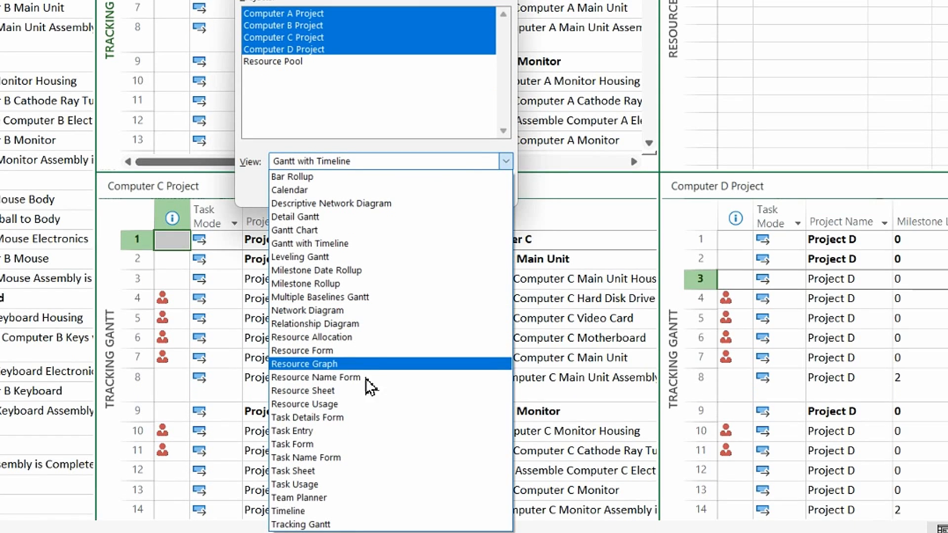
{"action": "left_click", "coordinate": [314, 524]}
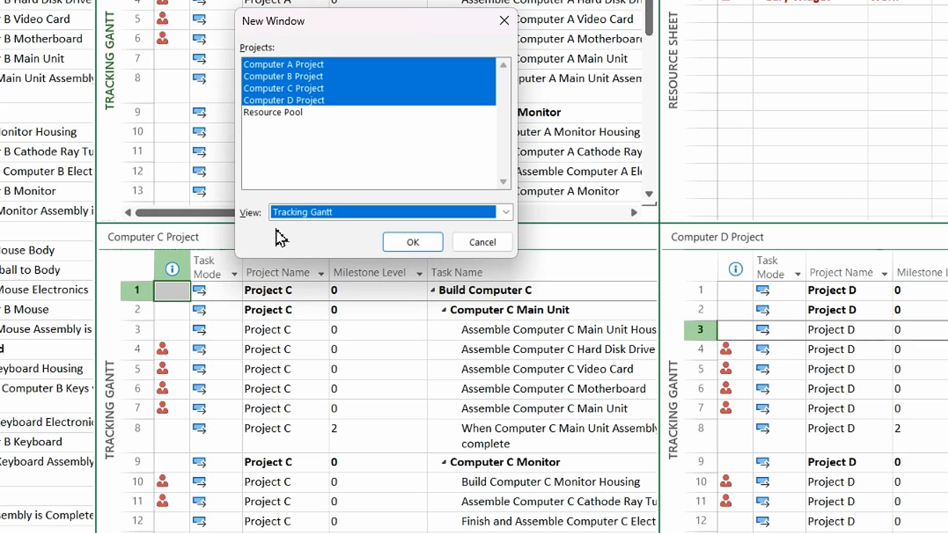
{"action": "left_click", "coordinate": [412, 243]}
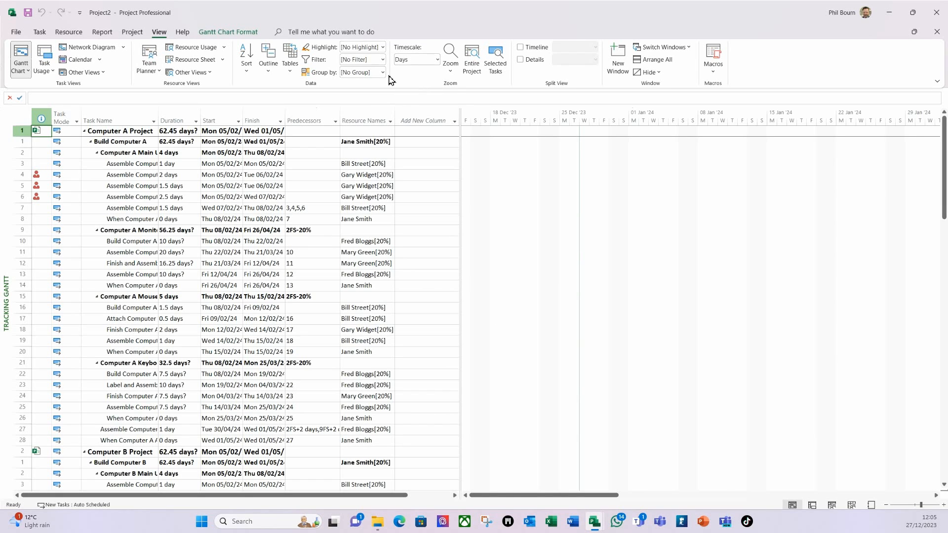
{"action": "left_click", "coordinate": [472, 62]}
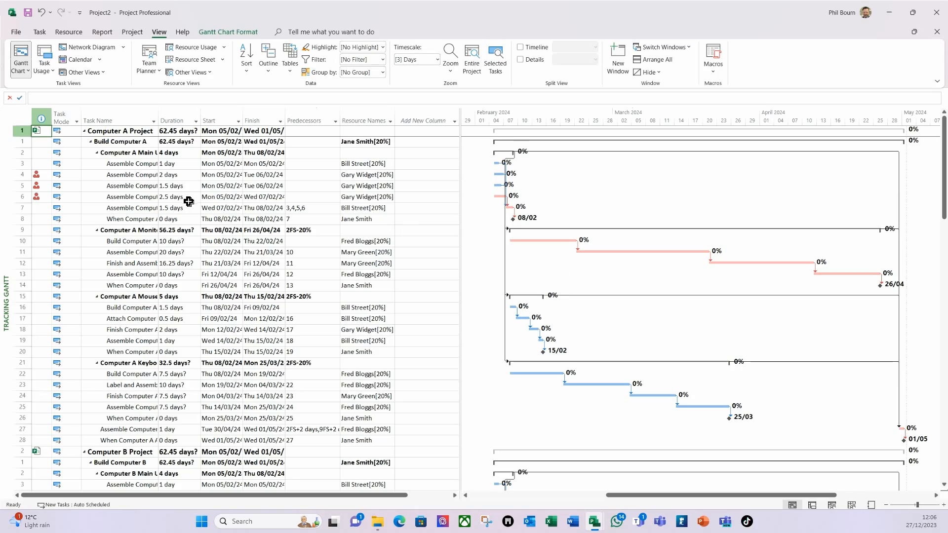
{"action": "scroll", "coordinate": [212, 203], "scroll_direction": "down", "scroll_amount": 7}
{"action": "scroll", "coordinate": [488, 251], "scroll_direction": "down", "scroll_amount": 14}
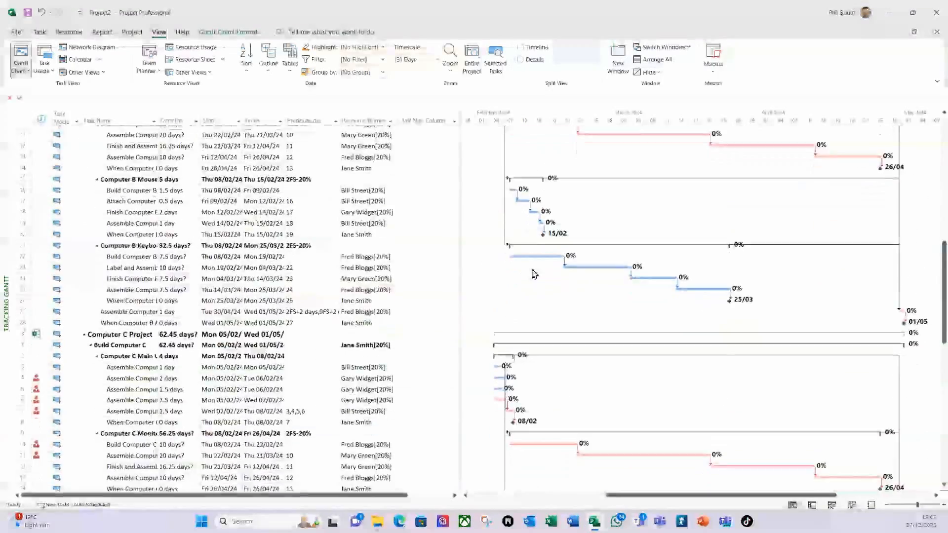
{"action": "scroll", "coordinate": [537, 281], "scroll_direction": "down", "scroll_amount": 3}
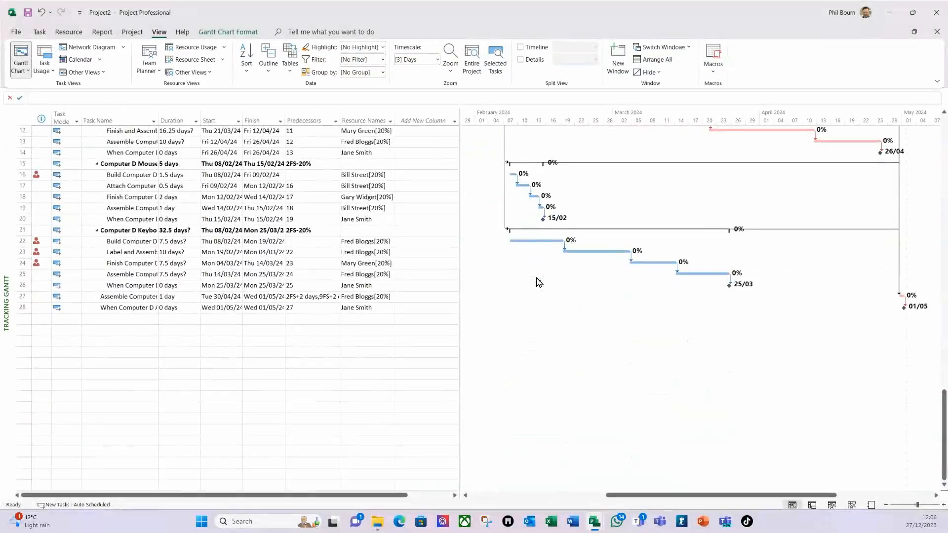
{"action": "scroll", "coordinate": [537, 279], "scroll_direction": "up", "scroll_amount": 5}
{"action": "scroll", "coordinate": [529, 311], "scroll_direction": "up", "scroll_amount": 20}
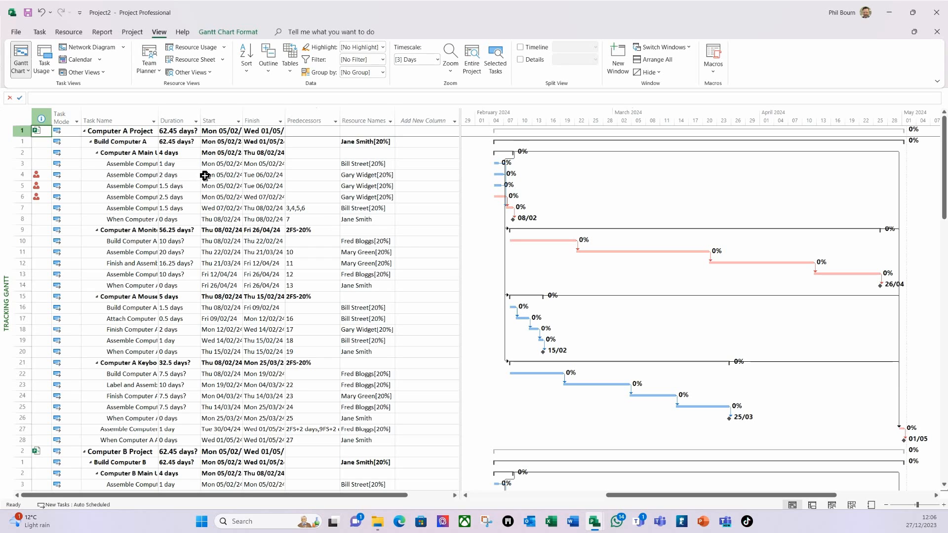
{"action": "left_click", "coordinate": [267, 74]}
Step: Collapse the master to Outline Level 1, showing only the four Computer project rows
{"action": "left_click", "coordinate": [286, 130]}
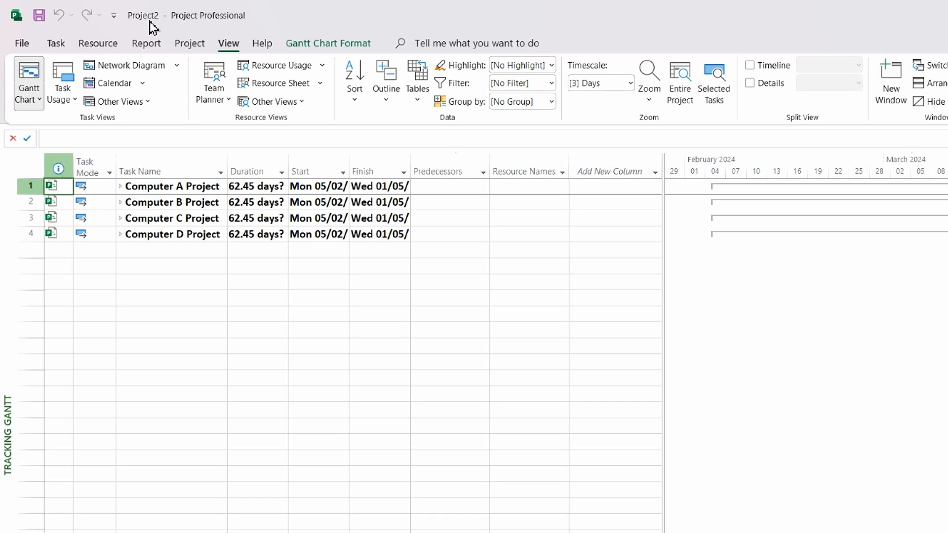
{"action": "left_click", "coordinate": [39, 16]}
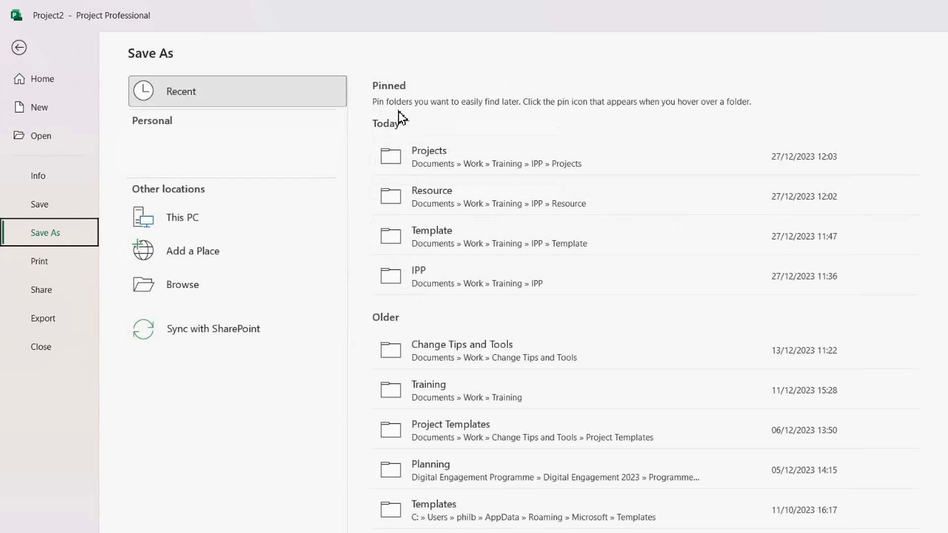
Step: Save the master as 'IPP Build Computers' in the IPP folder, saving all subproject changes
{"action": "left_click", "coordinate": [432, 277]}
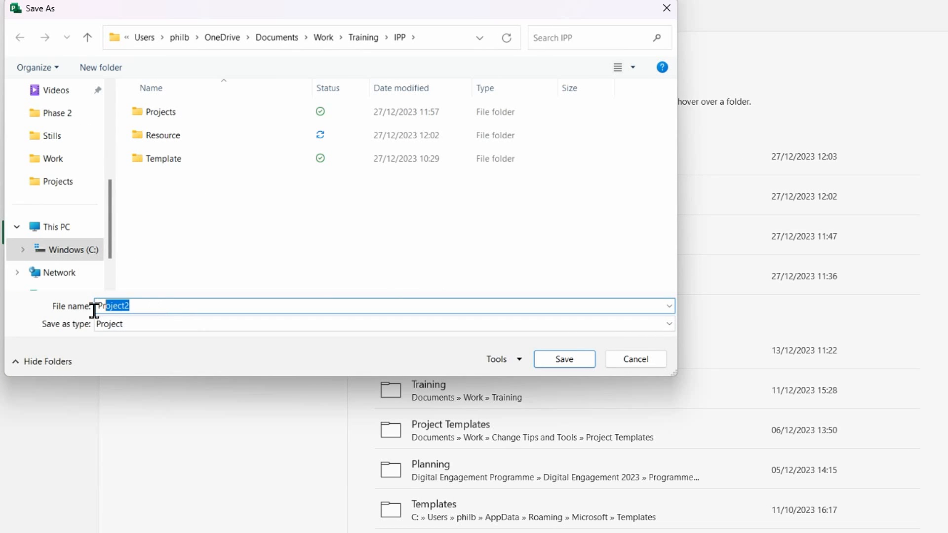
{"action": "type", "text": "IPP Build Computers"}
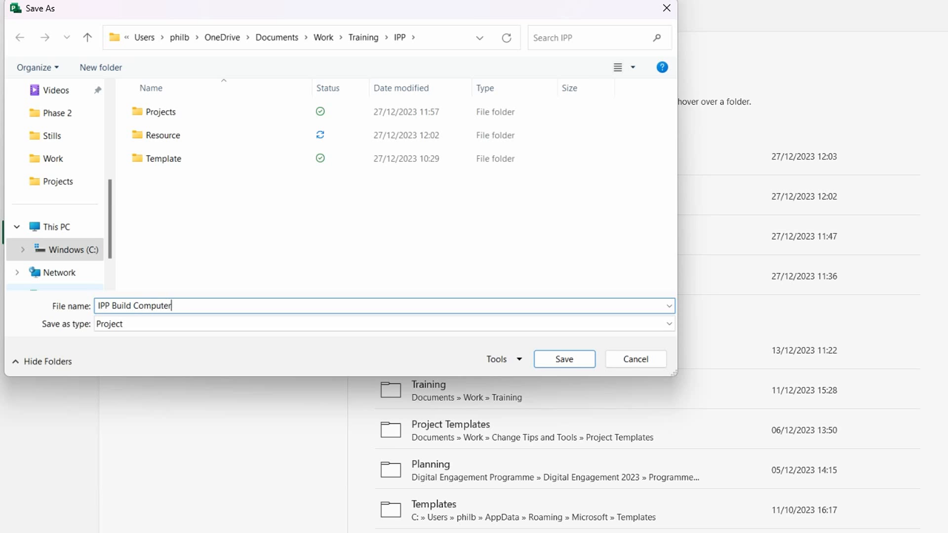
{"action": "left_click", "coordinate": [563, 360]}
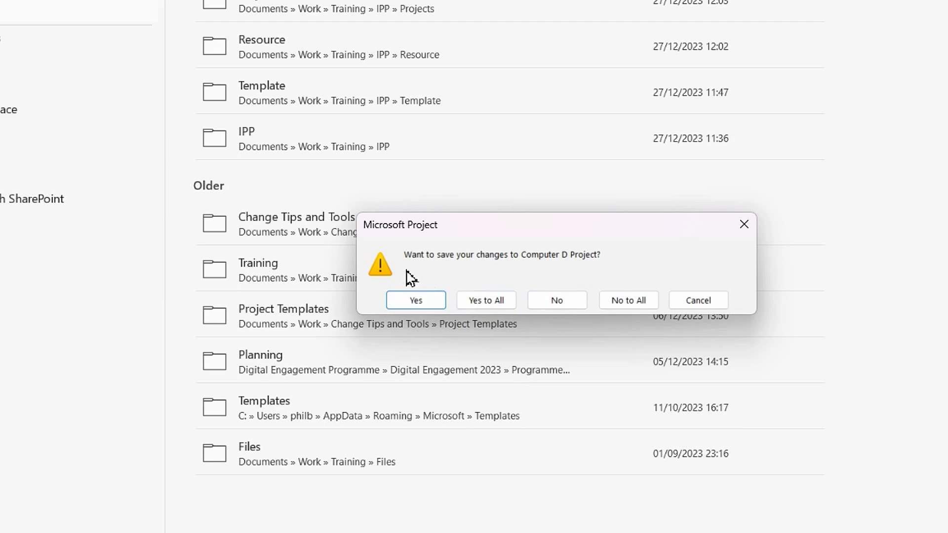
{"action": "left_click", "coordinate": [488, 301]}
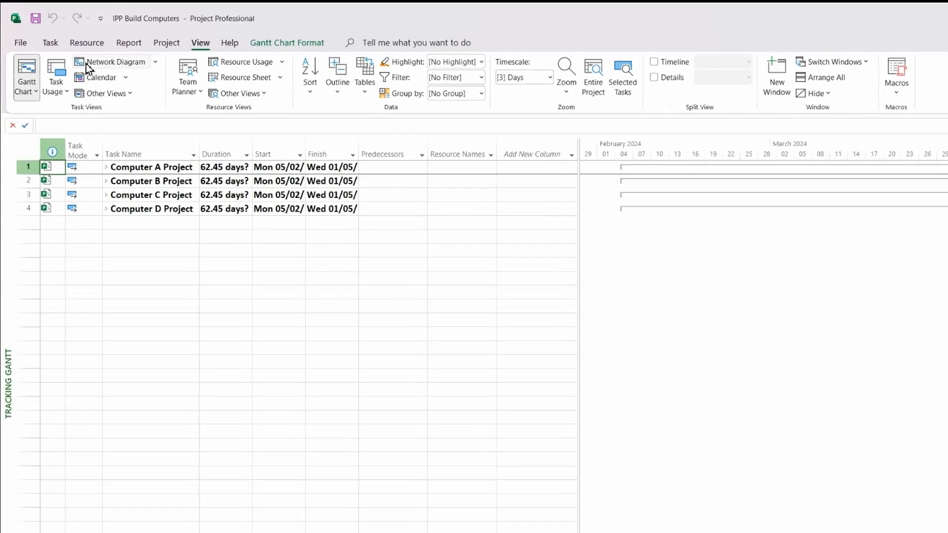
{"action": "left_click", "coordinate": [21, 45]}
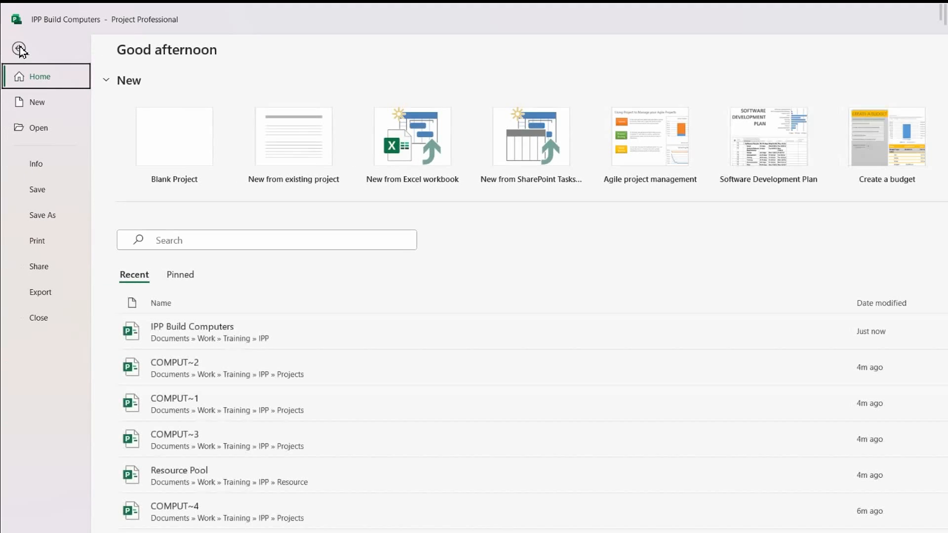
Step: Use the Organizer to copy Deadline Status, Milestone Level and Project Name fields from Computer A Project
{"action": "left_click", "coordinate": [39, 167]}
{"action": "left_click", "coordinate": [152, 267]}
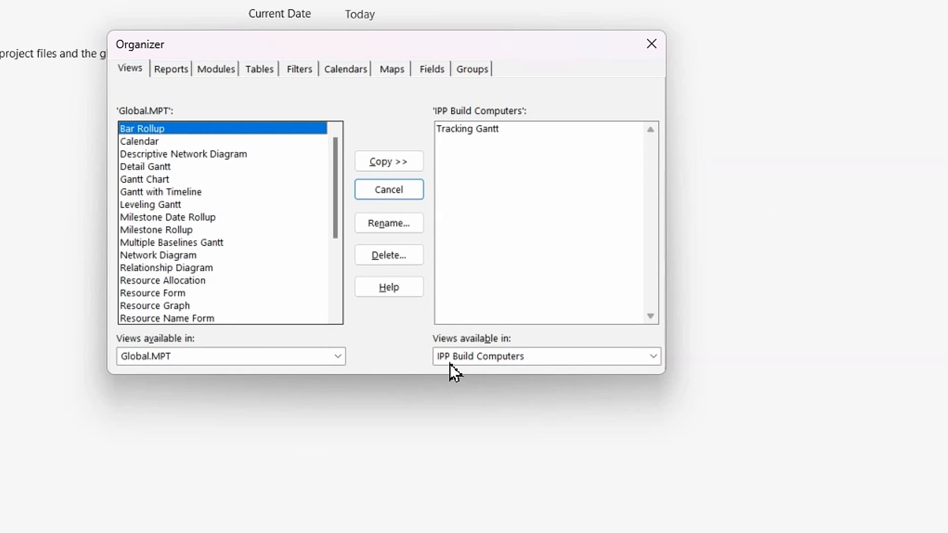
{"action": "left_click", "coordinate": [338, 357]}
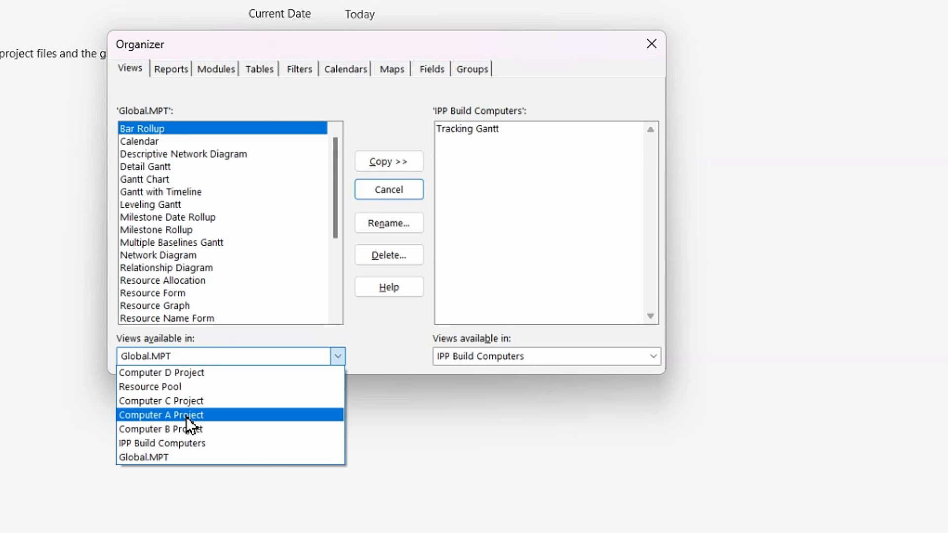
{"action": "left_click", "coordinate": [190, 417]}
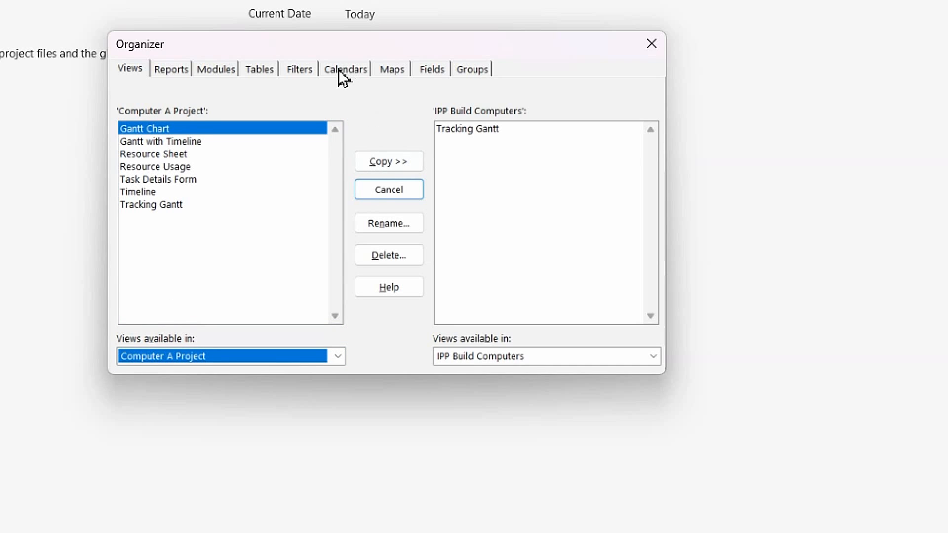
{"action": "left_click", "coordinate": [430, 69]}
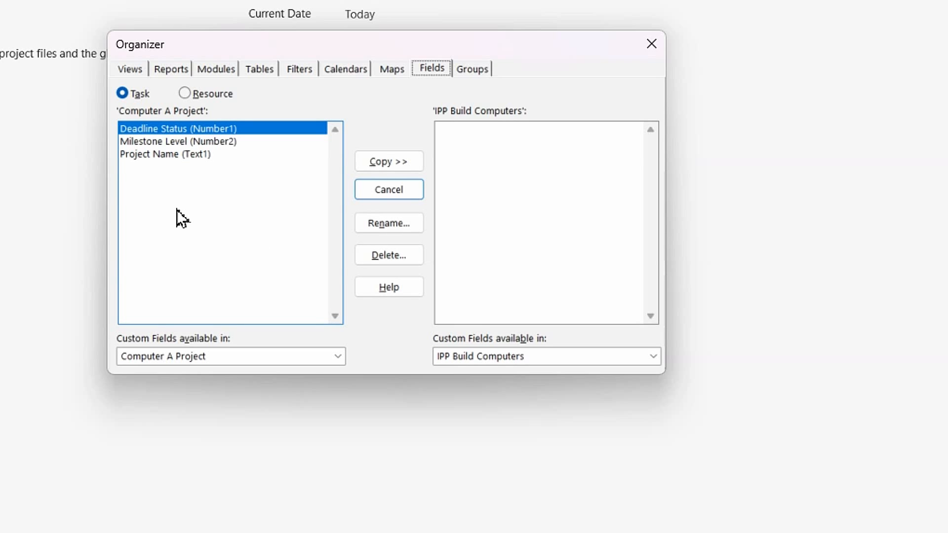
{"action": "left_click", "coordinate": [189, 155], "text": "shift"}
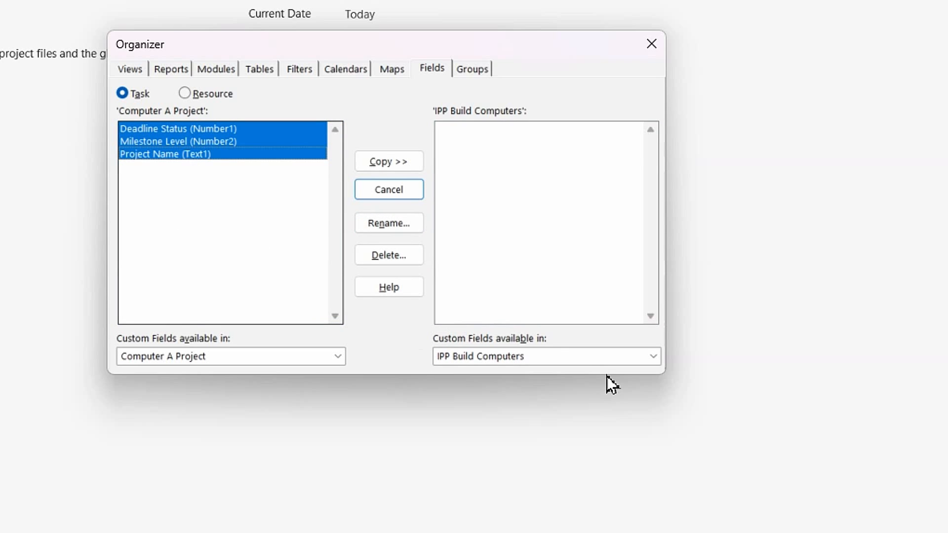
{"action": "left_click", "coordinate": [393, 164]}
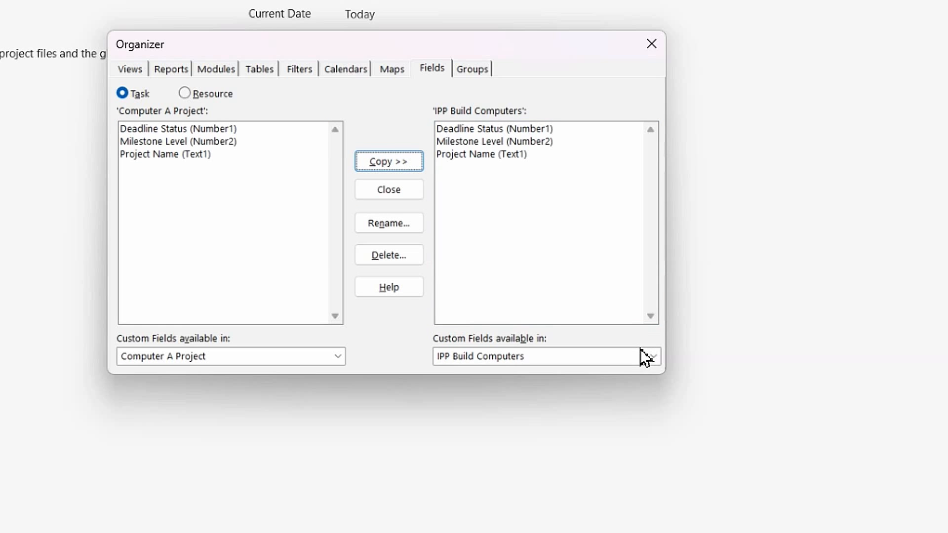
{"action": "left_click", "coordinate": [652, 46]}
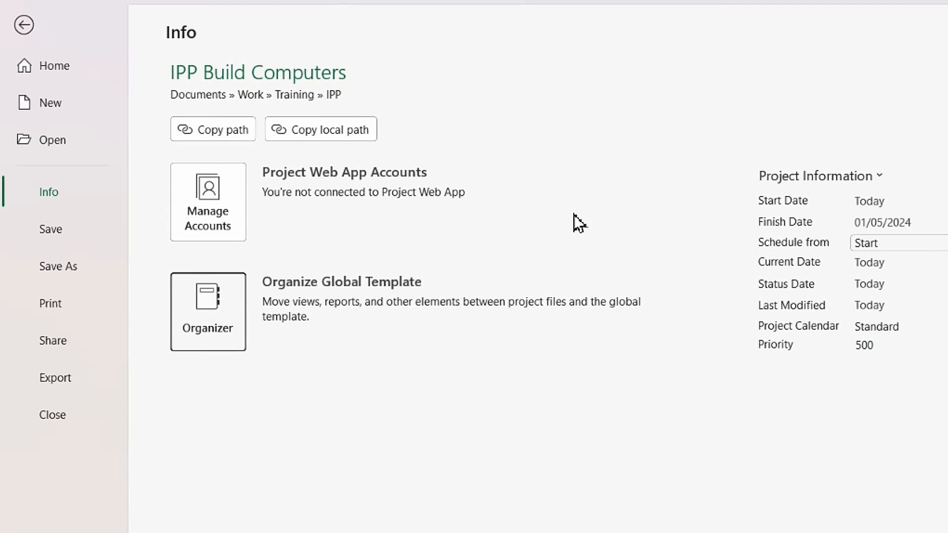
{"action": "left_click", "coordinate": [23, 37]}
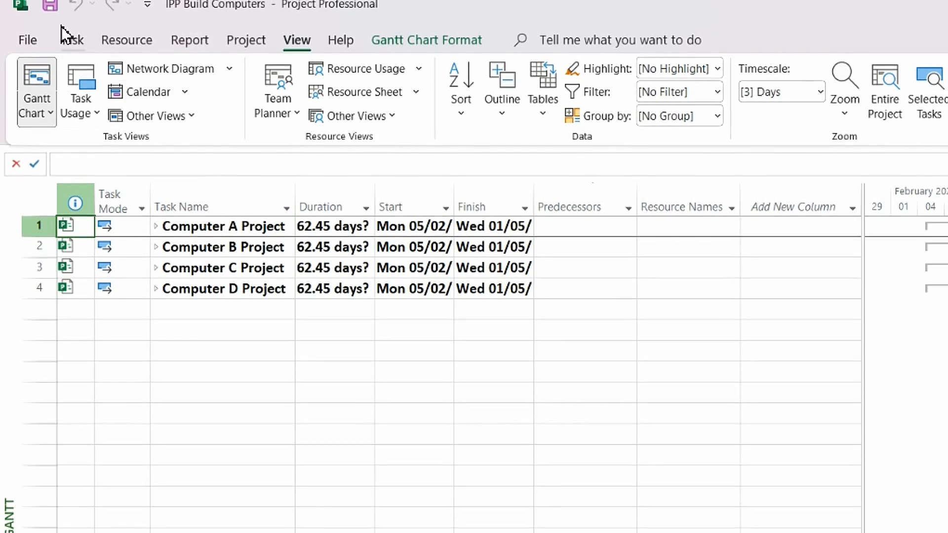
Step: Save the master and all subprojects, then hide subtasks so only the four Computer rows show
{"action": "left_click", "coordinate": [46, 10]}
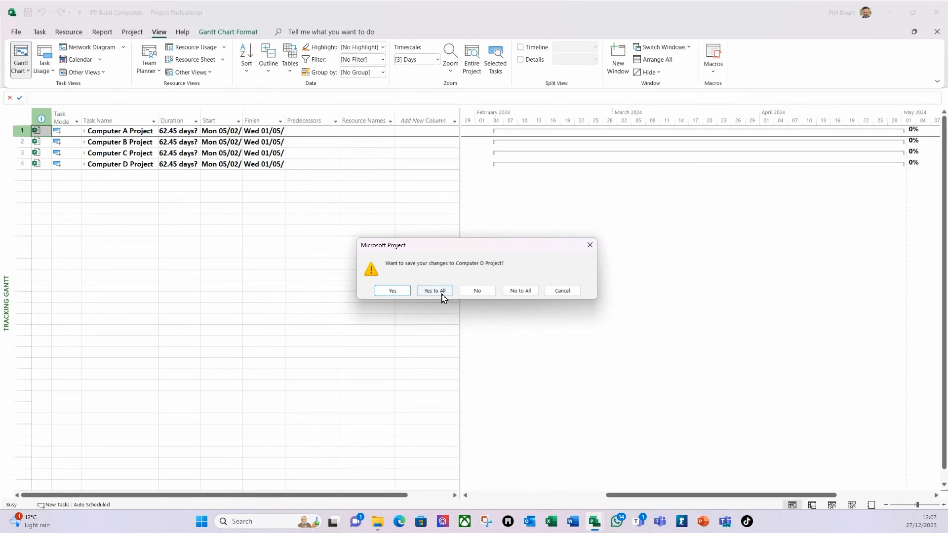
{"action": "left_click", "coordinate": [572, 381]}
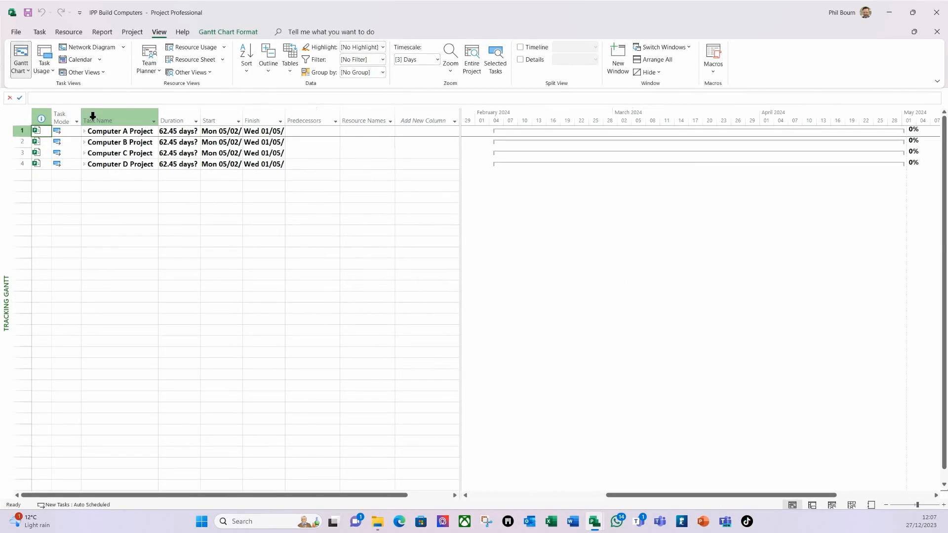
{"action": "left_click", "coordinate": [20, 120]}
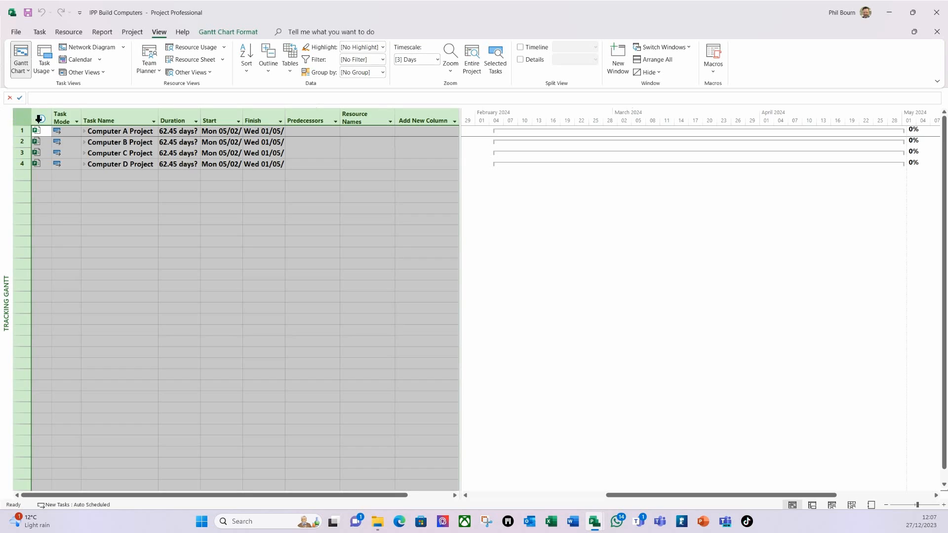
{"action": "left_click", "coordinate": [268, 70]}
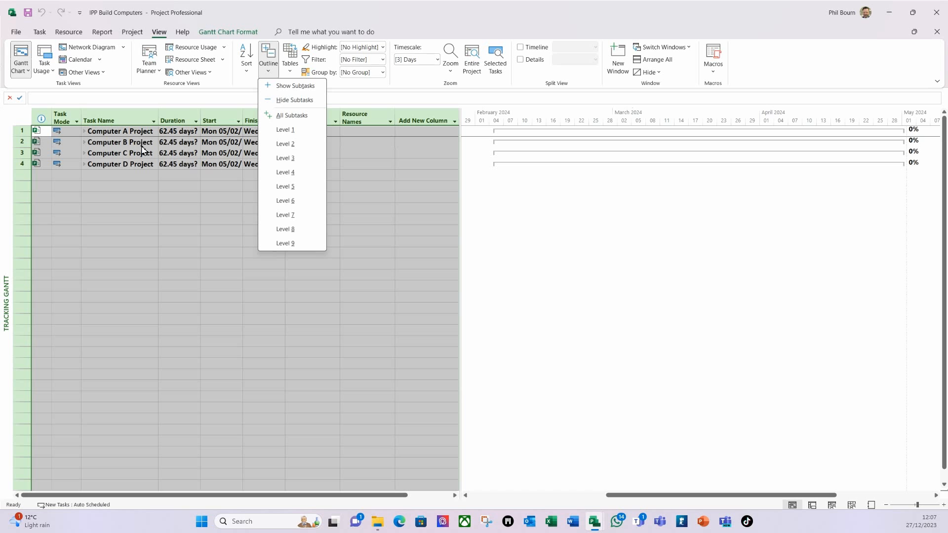
{"action": "left_click", "coordinate": [294, 99]}
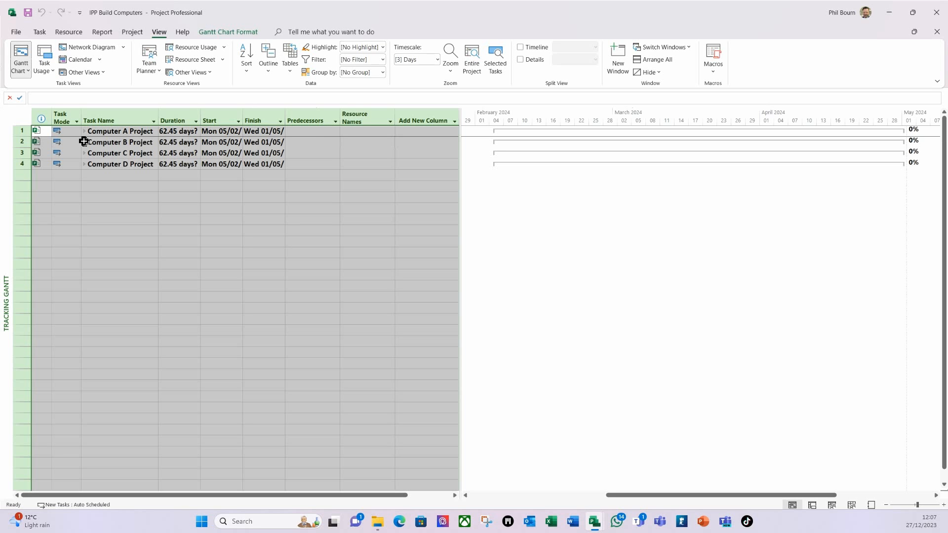
{"action": "left_click", "coordinate": [100, 135]}
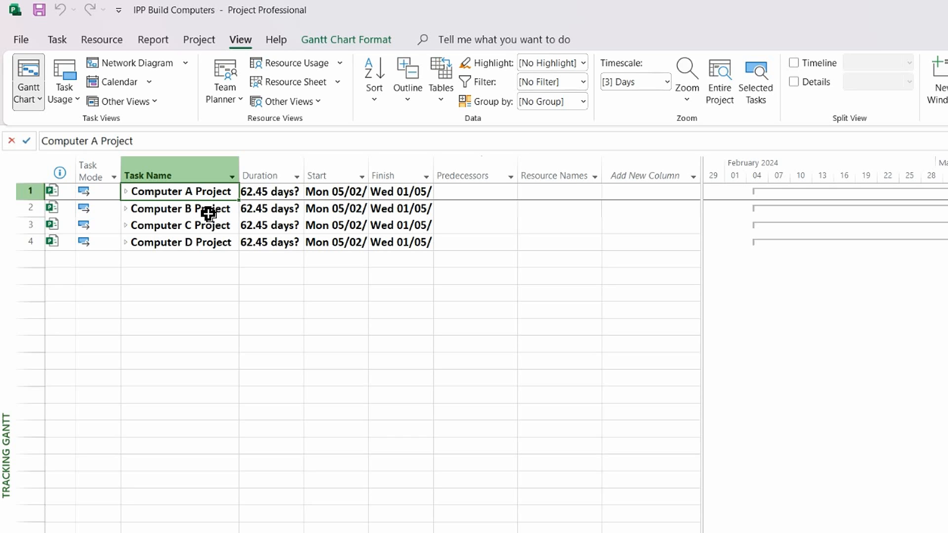
Step: Insert a new task 'Computer Build Programme' above Computer A Project
{"action": "right_click", "coordinate": [176, 197]}
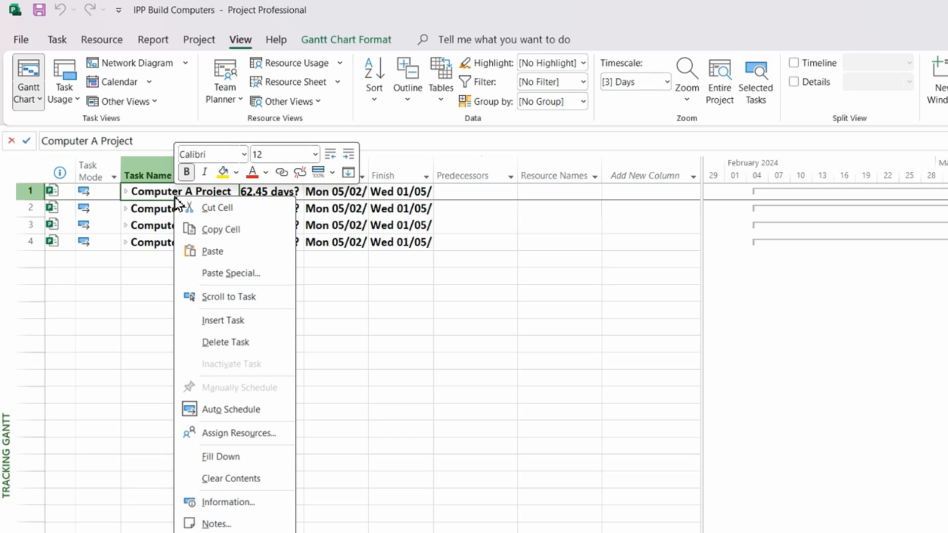
{"action": "left_click", "coordinate": [228, 322]}
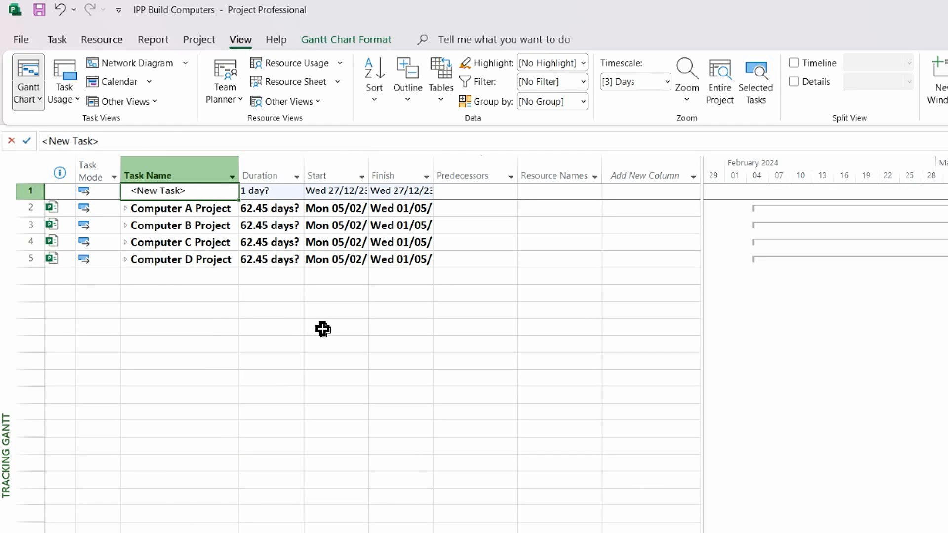
{"action": "type", "text": "Compter"}
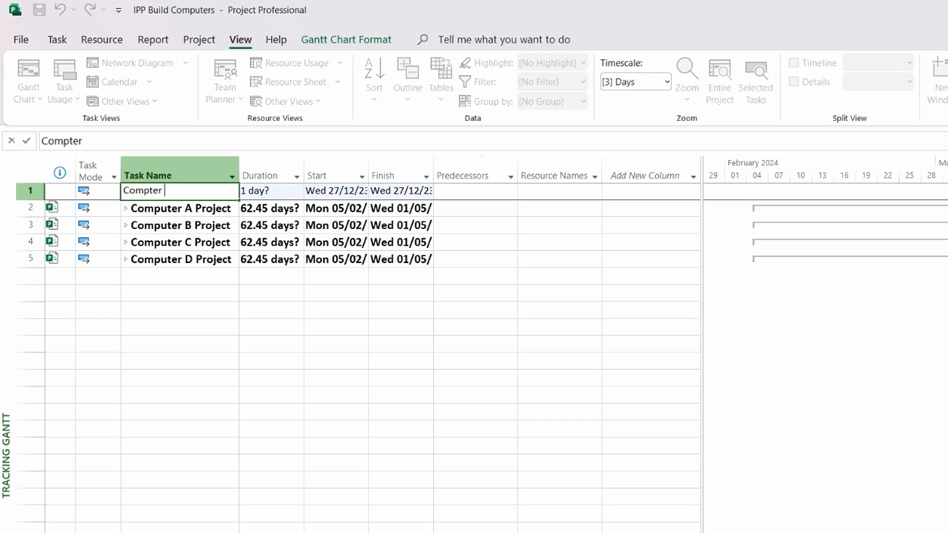
{"action": "key", "text": "BackSpace"}
{"action": "key", "text": "BackSpace"}
{"action": "key", "text": "BackSpace"}
{"action": "type", "text": "uter Build Programme"}
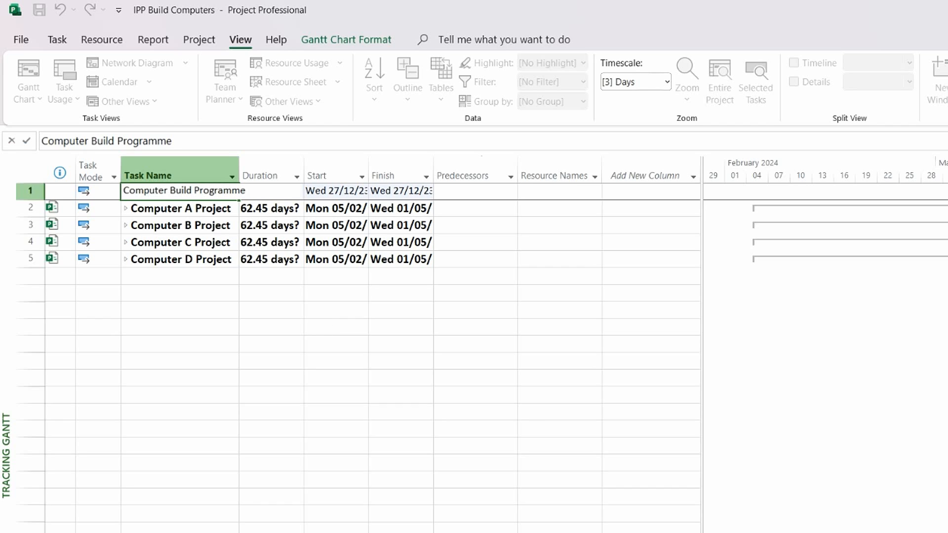
{"action": "key", "text": "Tab"}
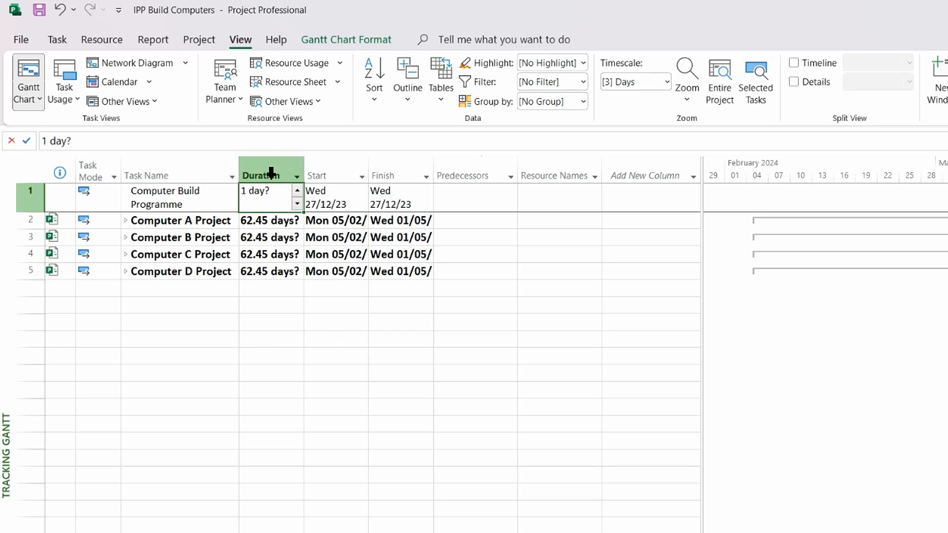
{"action": "left_click", "coordinate": [148, 289]}
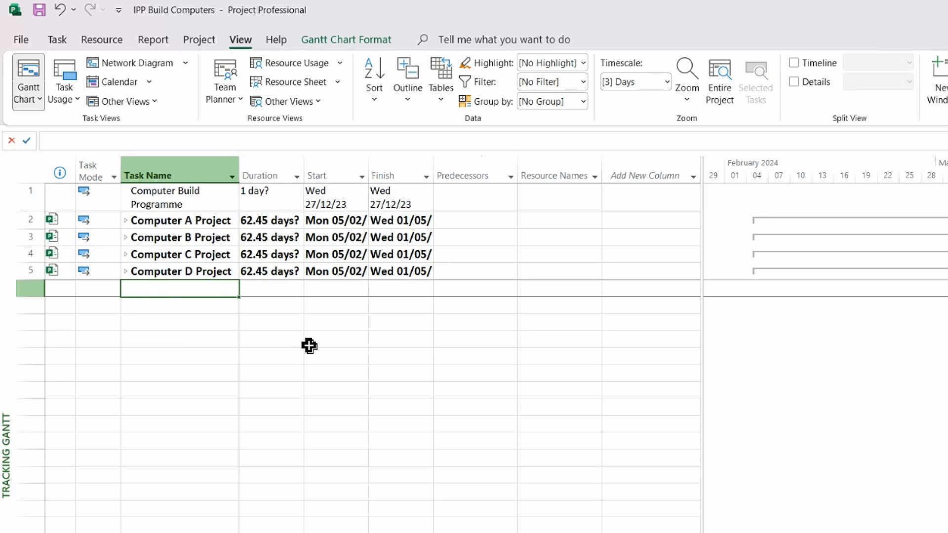
Step: Add the 0-day milestone 'When Computer Build Programme complete' below Computer D Project
{"action": "type", "text": "h"}
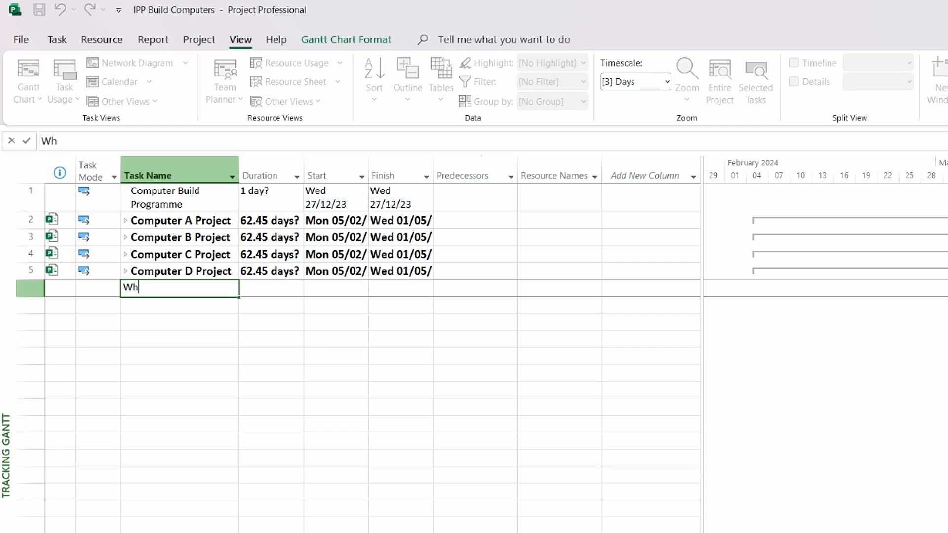
{"action": "type", "text": "en Conmputer Build Programme c"}
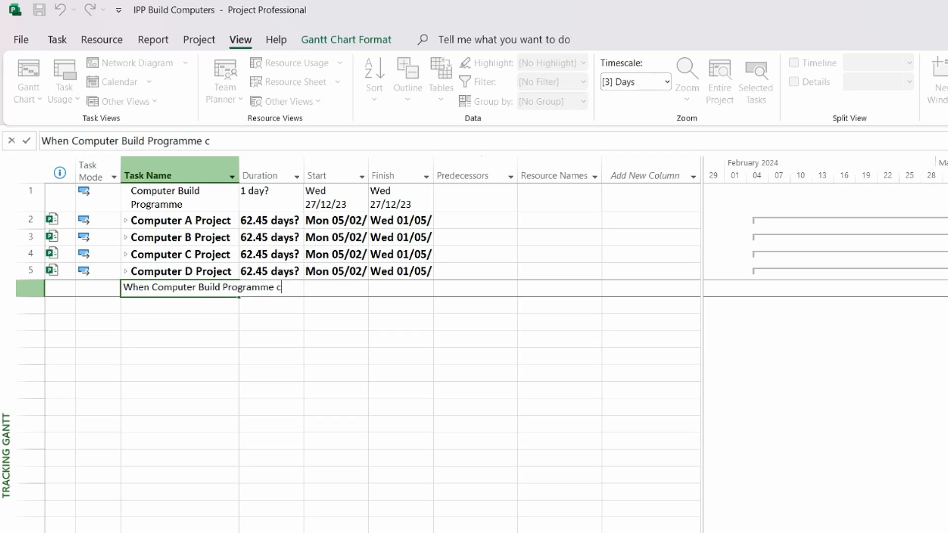
{"action": "type", "text": "egte"}
{"action": "key", "text": "Tab"}
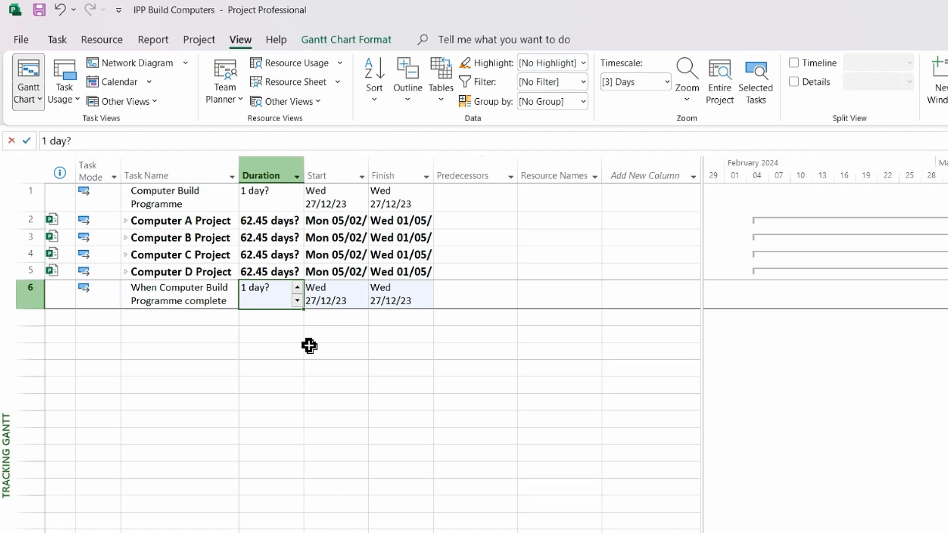
{"action": "type", "text": "0d"}
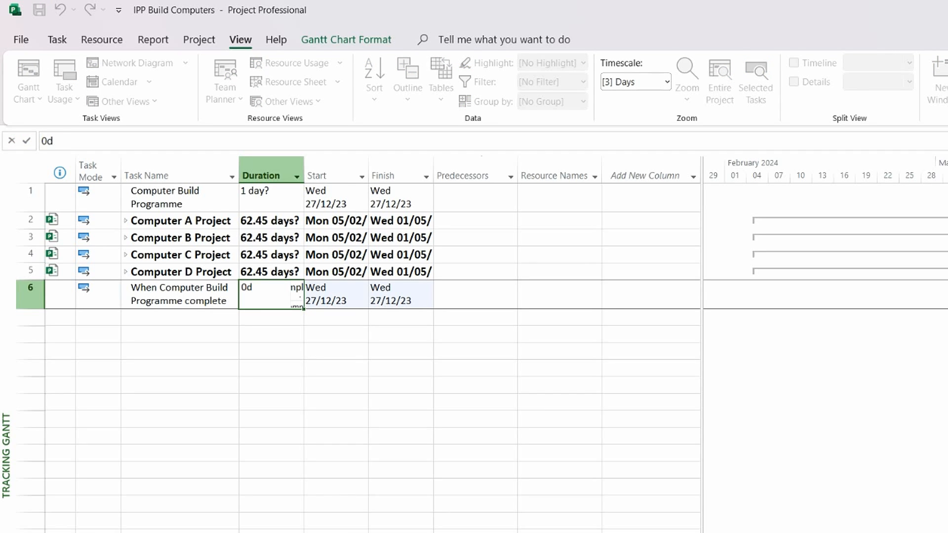
{"action": "key", "text": "Tab"}
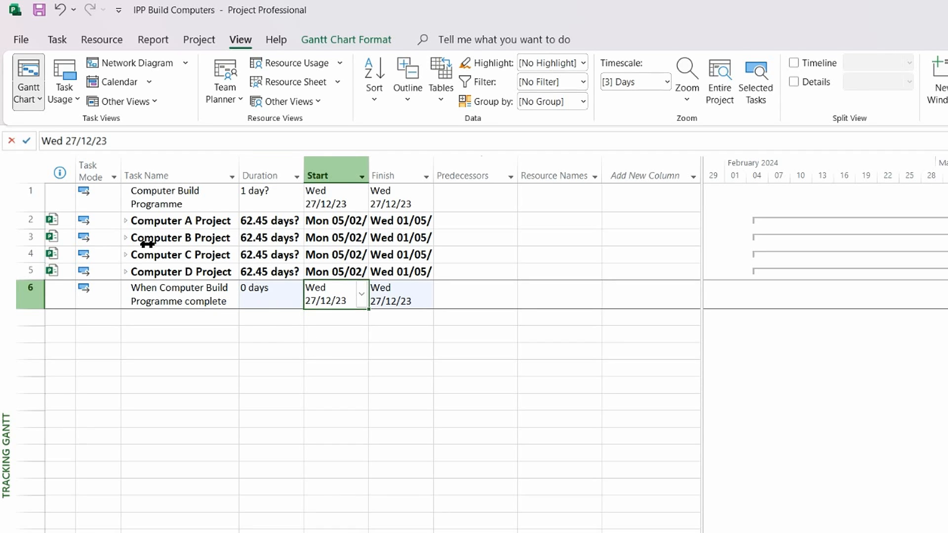
{"action": "left_click", "coordinate": [127, 221]}
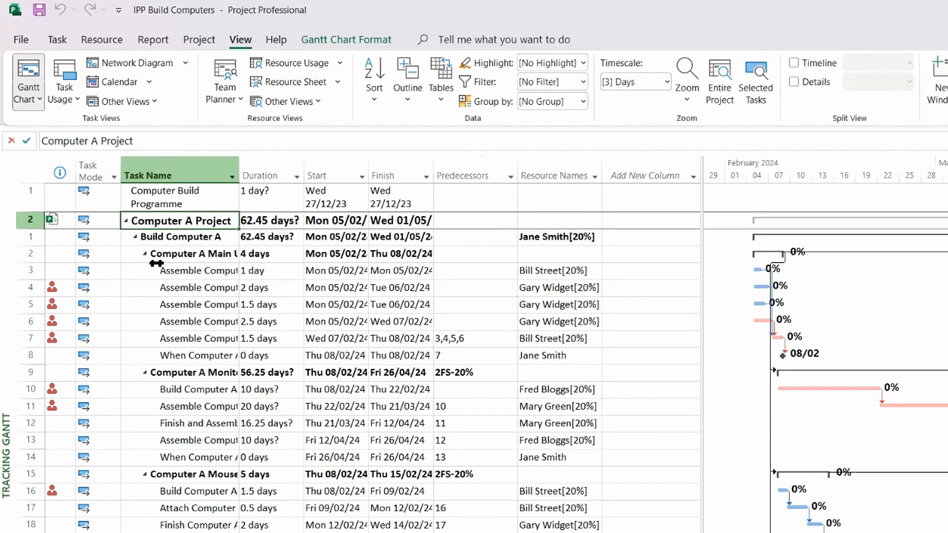
Step: Collapse Computer A Project, show outline level 2, and expand Build Computer A to see its groups
{"action": "left_click", "coordinate": [127, 221]}
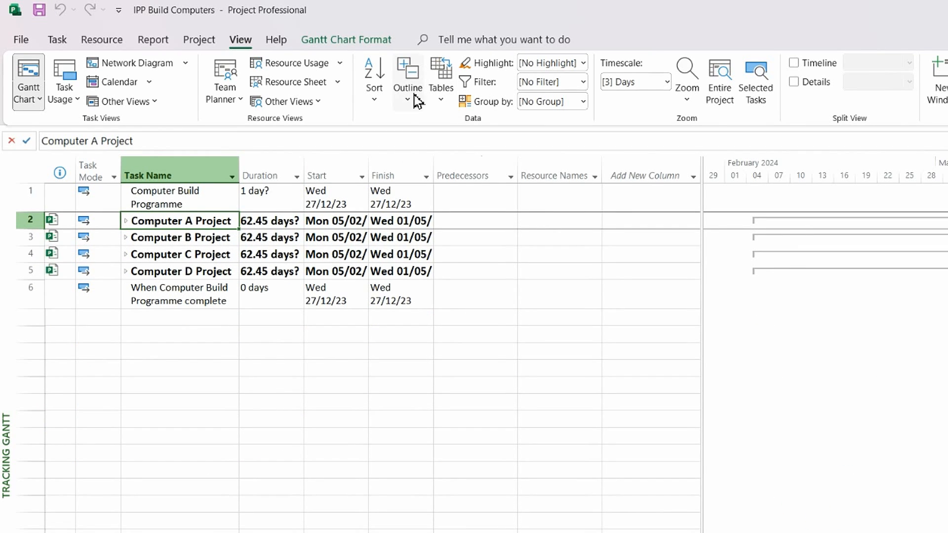
{"action": "left_click", "coordinate": [417, 101]}
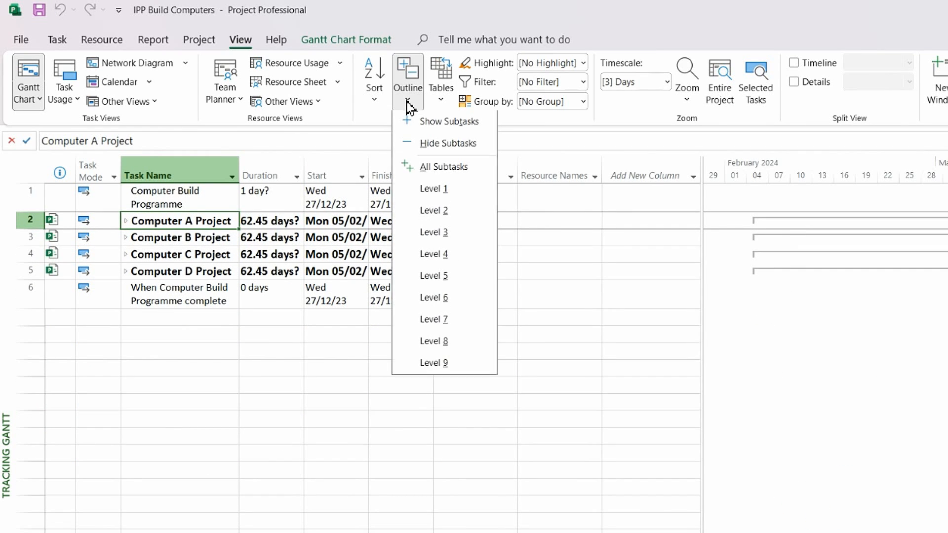
{"action": "left_click", "coordinate": [455, 218]}
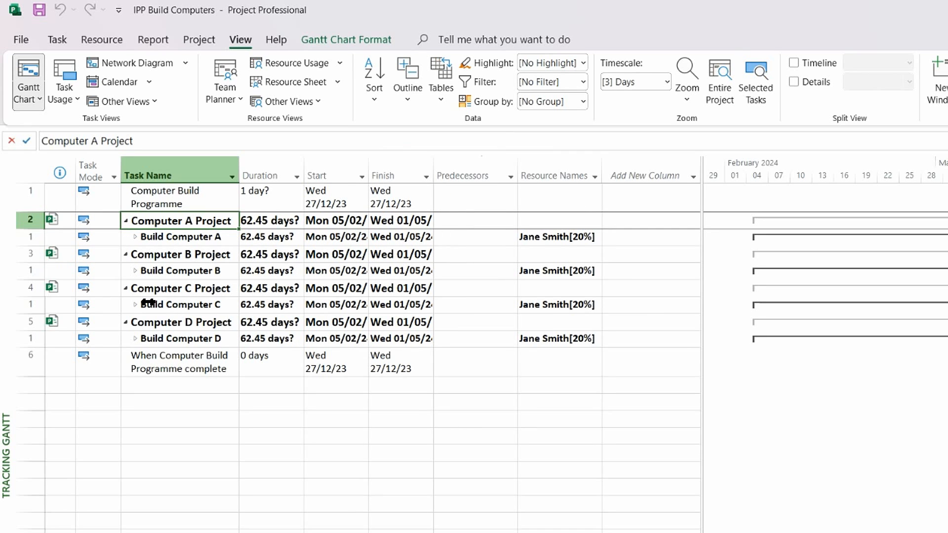
{"action": "left_click", "coordinate": [135, 237]}
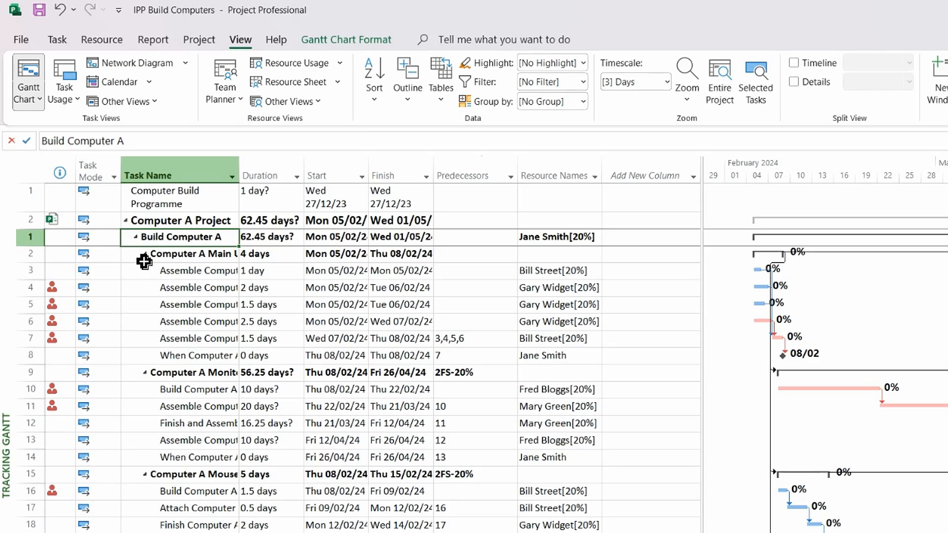
{"action": "scroll", "coordinate": [196, 326], "scroll_direction": "down", "scroll_amount": 4}
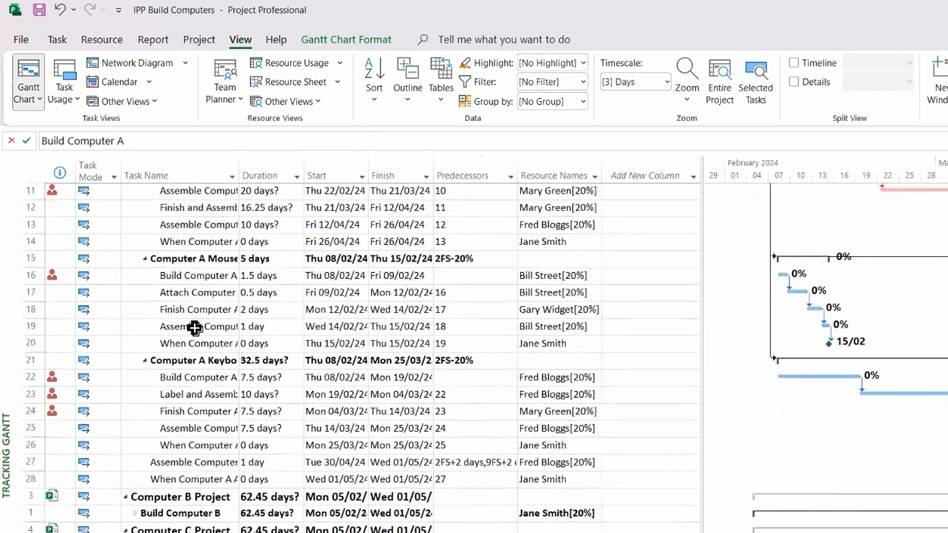
{"action": "scroll", "coordinate": [195, 326], "scroll_direction": "up", "scroll_amount": 4}
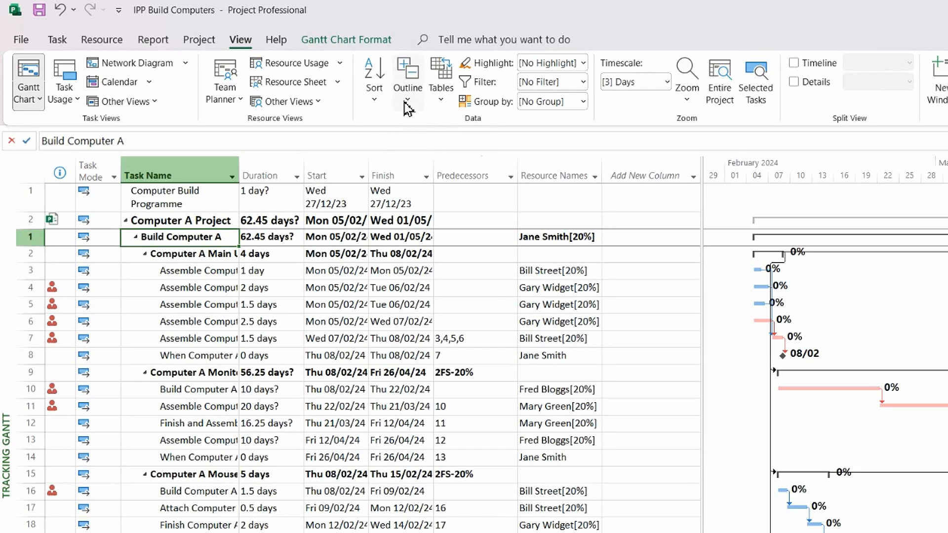
Step: Show outline level 3 and autofit the Task Name column to the longest name
{"action": "left_click", "coordinate": [407, 101]}
{"action": "left_click", "coordinate": [435, 233]}
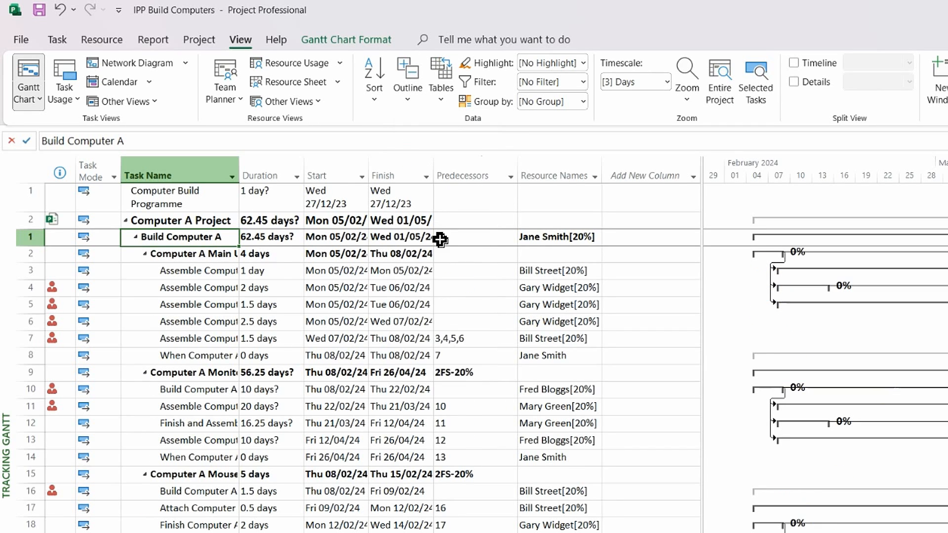
{"action": "double_click", "coordinate": [240, 167]}
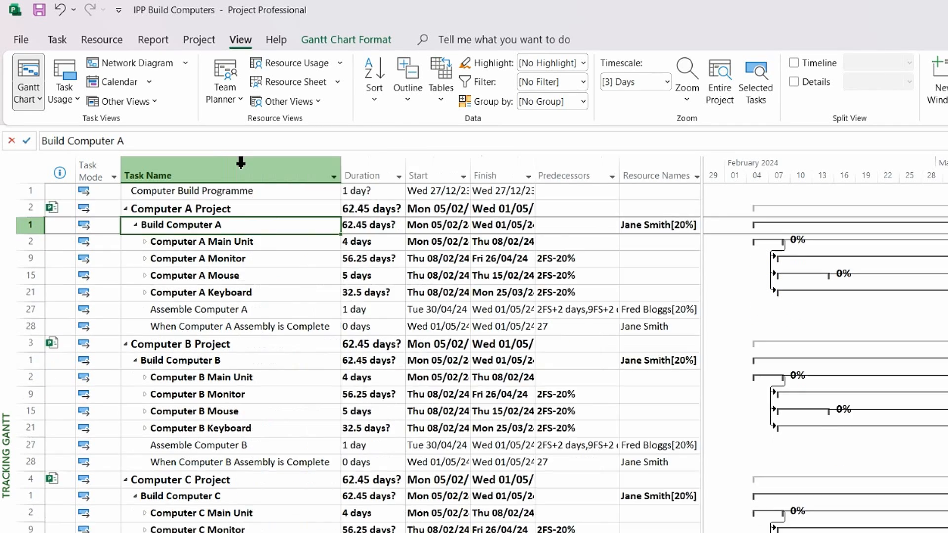
{"action": "left_click", "coordinate": [201, 325]}
{"action": "scroll", "coordinate": [253, 320], "scroll_direction": "down", "scroll_amount": 1}
{"action": "scroll", "coordinate": [252, 320], "scroll_direction": "down", "scroll_amount": 3}
{"action": "scroll", "coordinate": [252, 320], "scroll_direction": "up", "scroll_amount": 4}
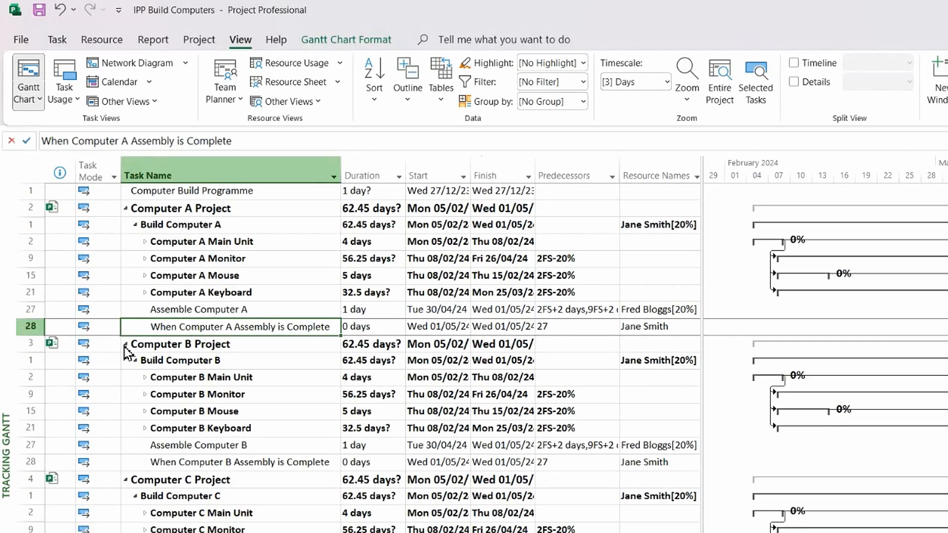
Step: Link When Computer A Assembly is Complete to the programme completion milestone
{"action": "left_click", "coordinate": [126, 344]}
{"action": "left_click", "coordinate": [125, 362]}
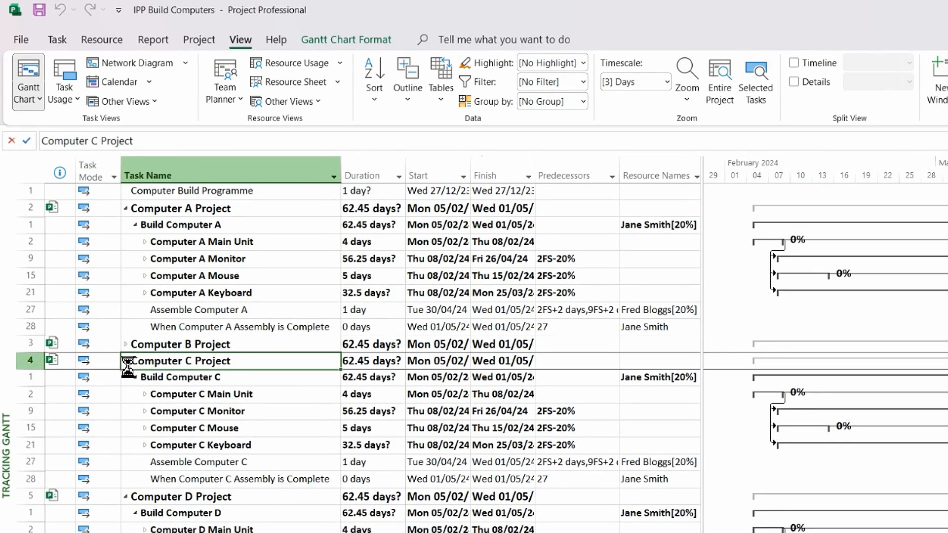
{"action": "left_click", "coordinate": [126, 378]}
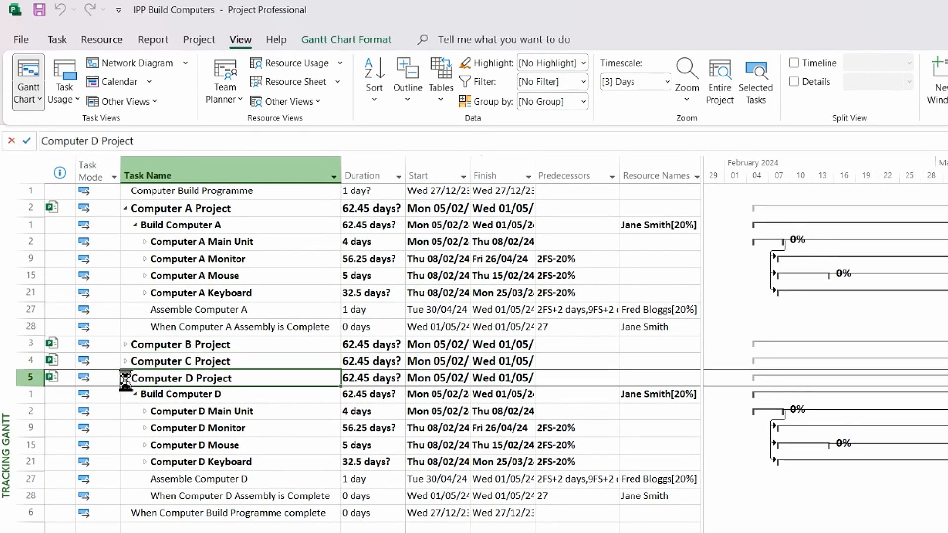
{"action": "left_click", "coordinate": [230, 326]}
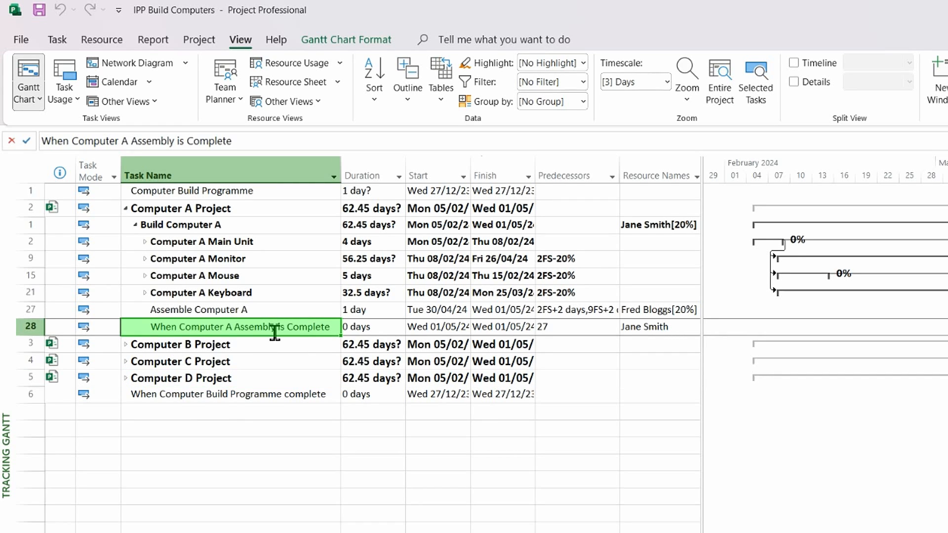
{"action": "left_click", "coordinate": [279, 393], "text": "ctrl"}
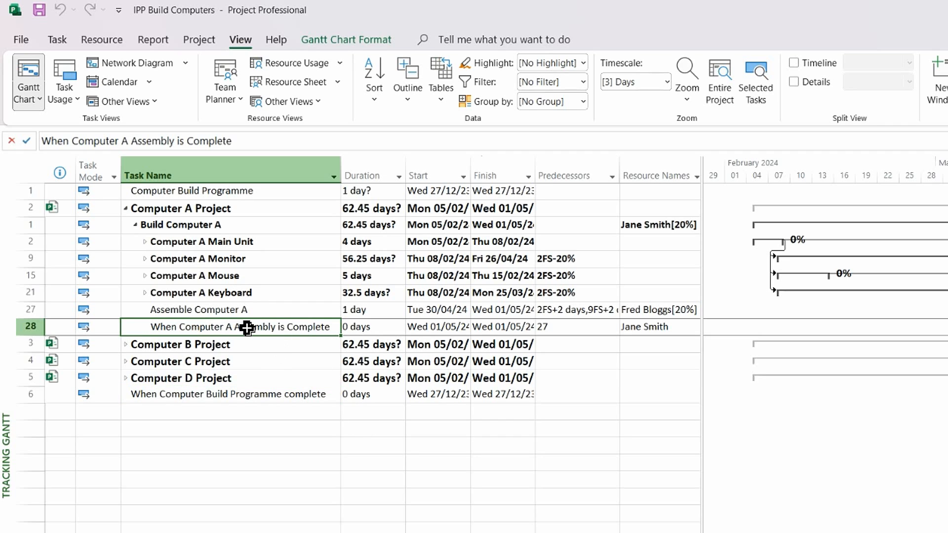
{"action": "left_click", "coordinate": [276, 395], "text": "ctrl"}
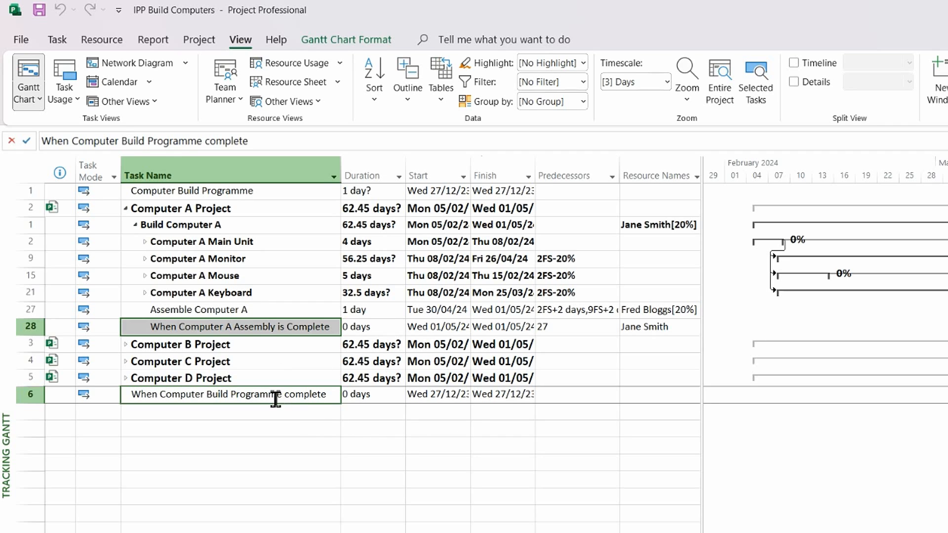
{"action": "left_click", "coordinate": [56, 41]}
{"action": "left_click", "coordinate": [388, 92]}
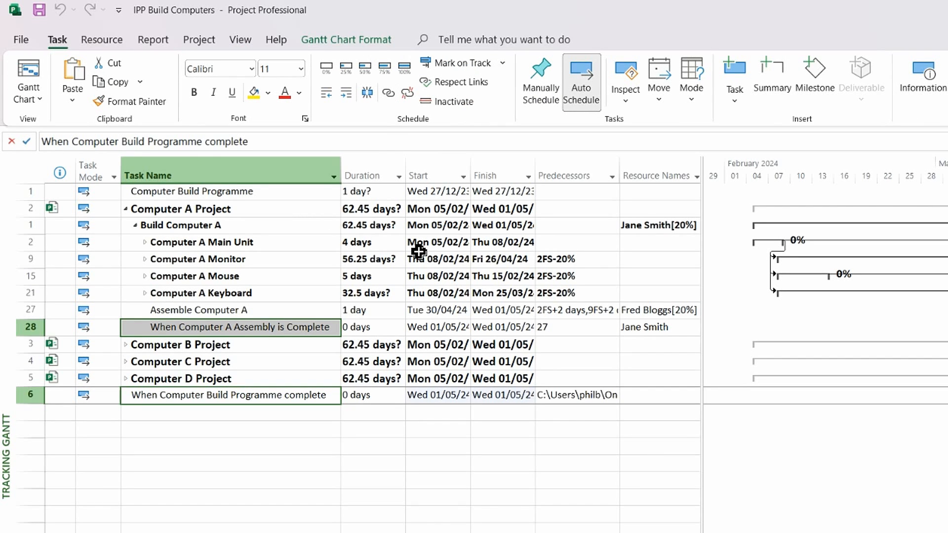
Step: Link When Computer B Assembly is Complete to the programme completion milestone
{"action": "left_click", "coordinate": [125, 208]}
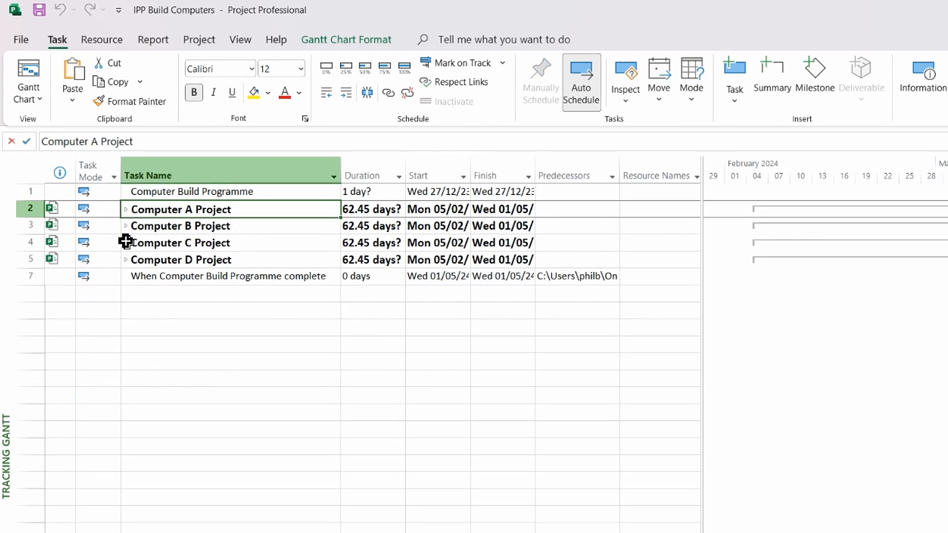
{"action": "left_click", "coordinate": [126, 226]}
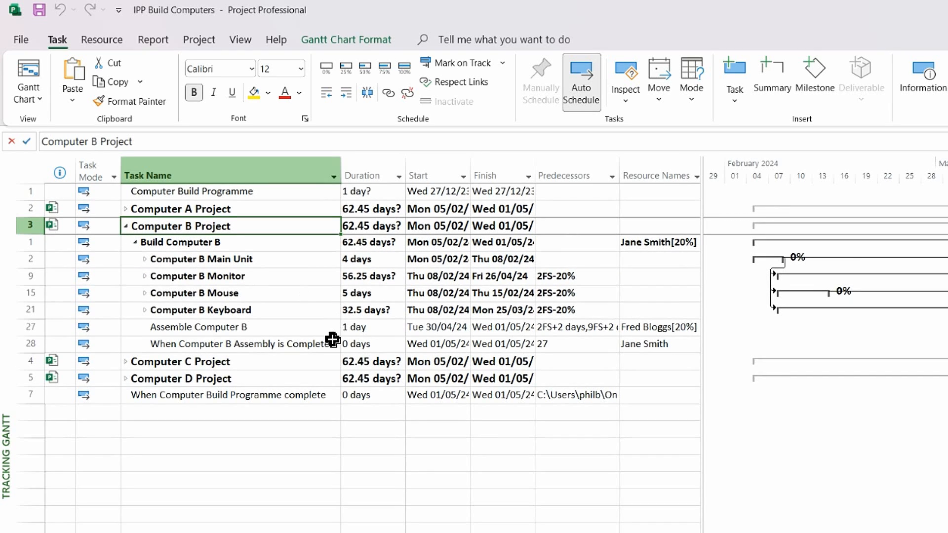
{"action": "left_click", "coordinate": [253, 345]}
{"action": "left_click", "coordinate": [301, 394], "text": "ctrl"}
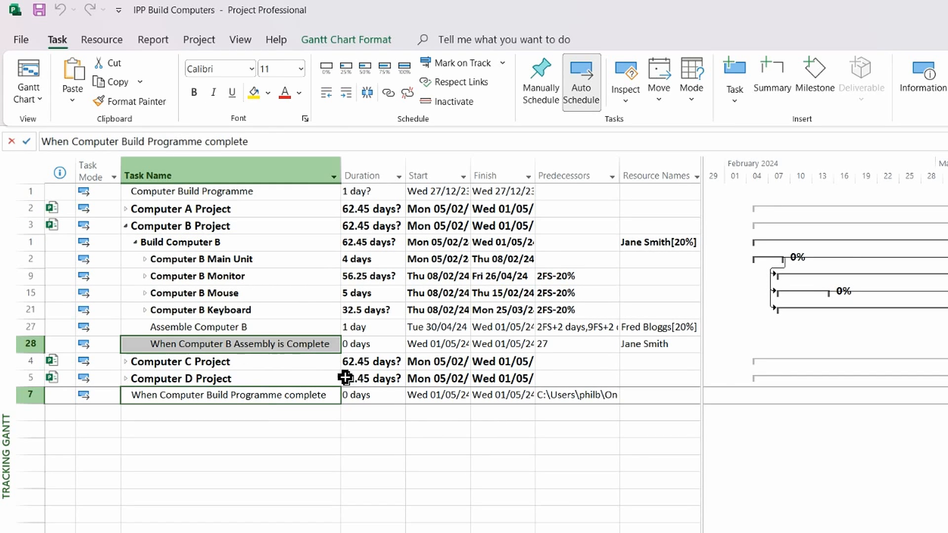
{"action": "left_click", "coordinate": [388, 96]}
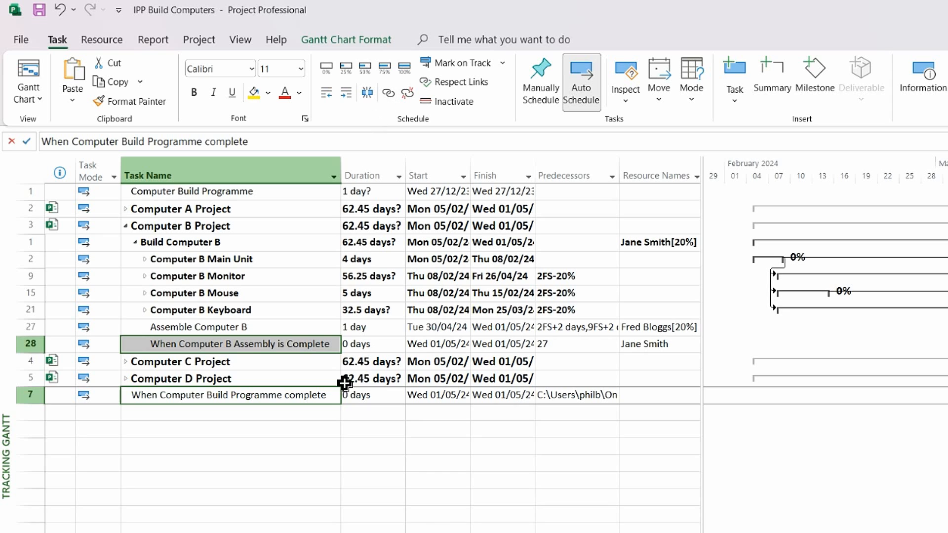
Step: Select When Computer C Assembly is Complete with the programme completion milestone, then collapse Computer C
{"action": "left_click", "coordinate": [126, 227]}
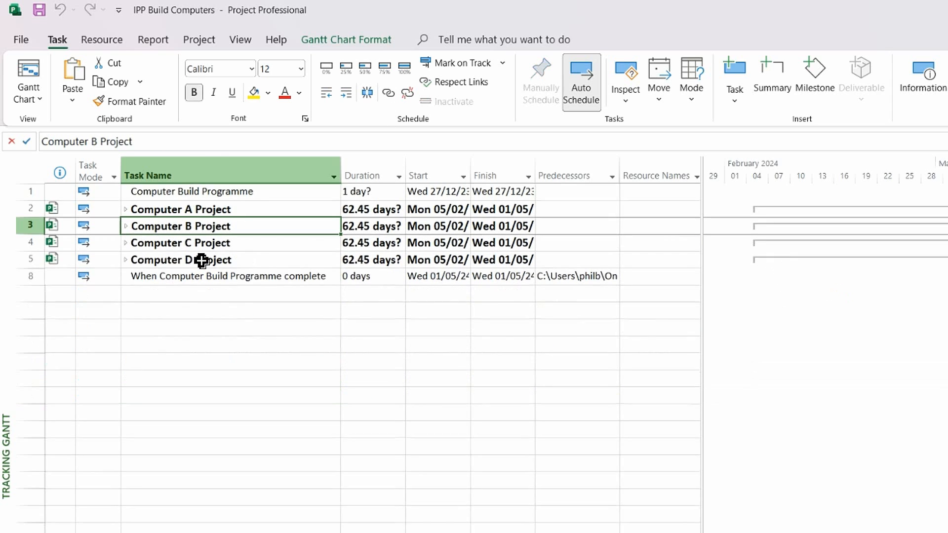
{"action": "left_click", "coordinate": [127, 243]}
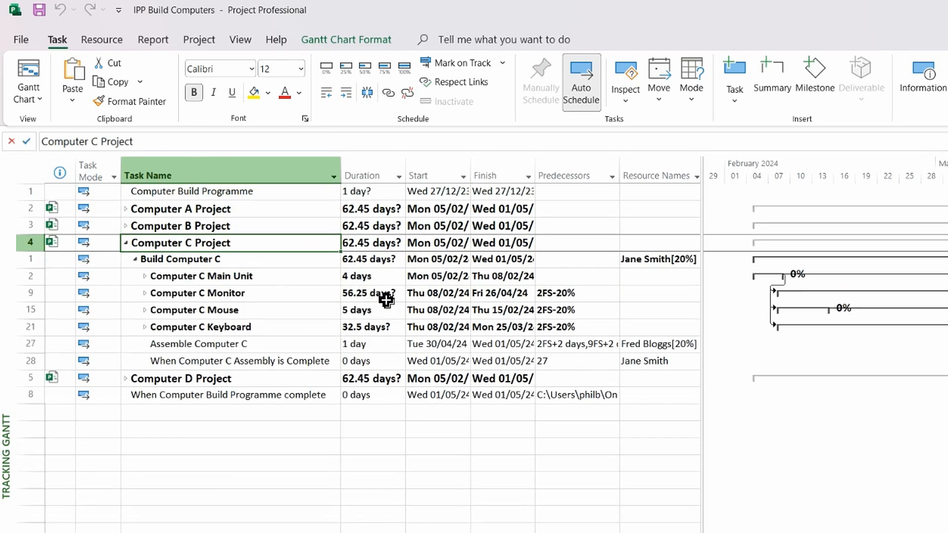
{"action": "left_click", "coordinate": [197, 360]}
{"action": "left_click", "coordinate": [211, 396], "text": "ctrl"}
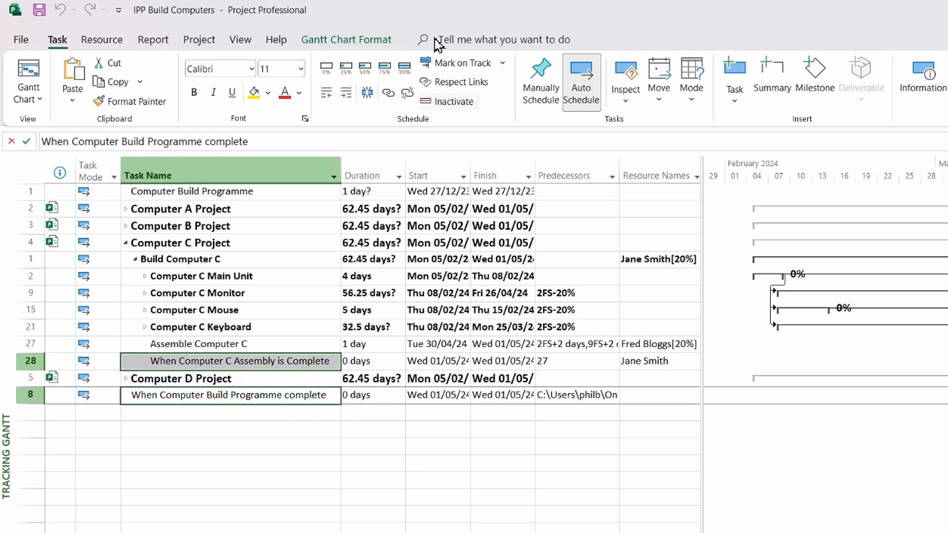
{"action": "left_click", "coordinate": [126, 243]}
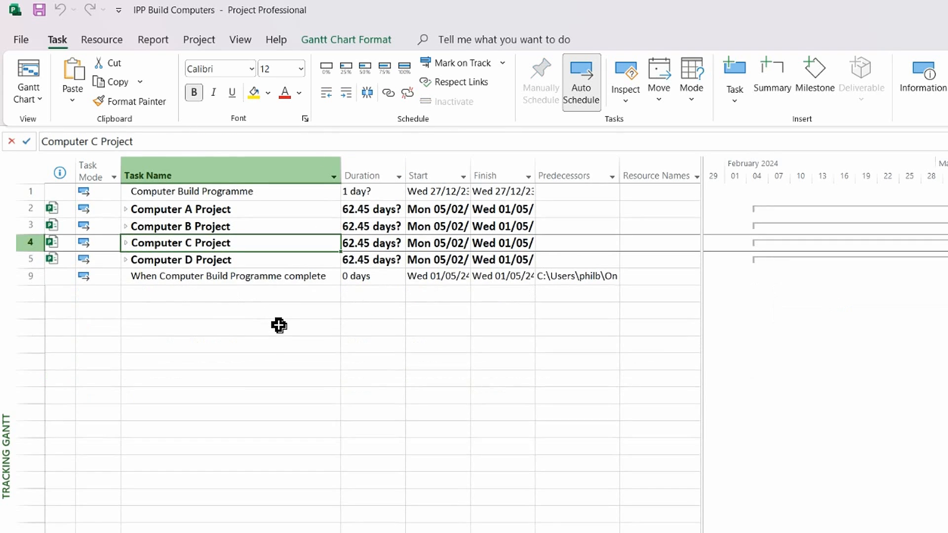
Step: Link Computer D's assembly-complete milestone to the programme-complete milestone and collapse Computer D Project
{"action": "left_click", "coordinate": [126, 261]}
{"action": "left_click", "coordinate": [210, 384]}
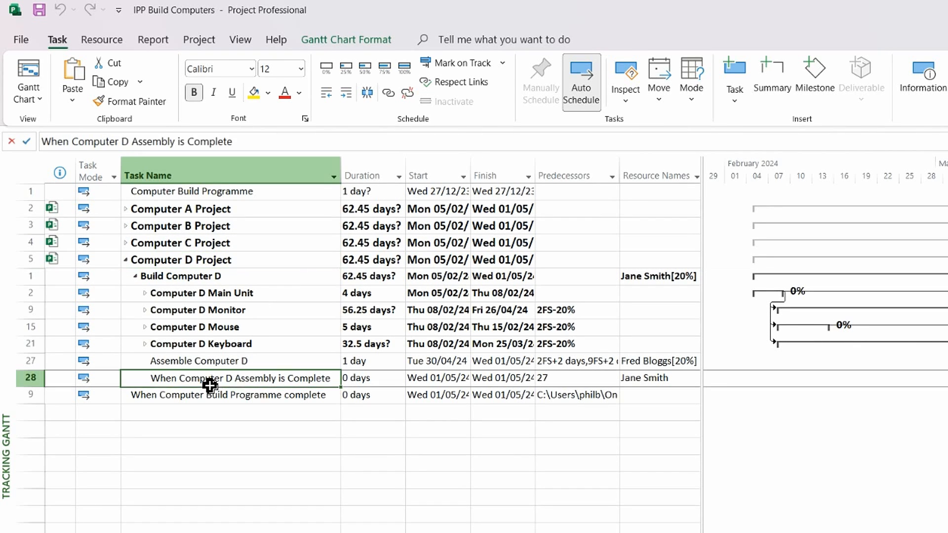
{"action": "left_click", "coordinate": [242, 398], "text": "shift"}
{"action": "left_click", "coordinate": [388, 93]}
{"action": "left_click", "coordinate": [127, 260]}
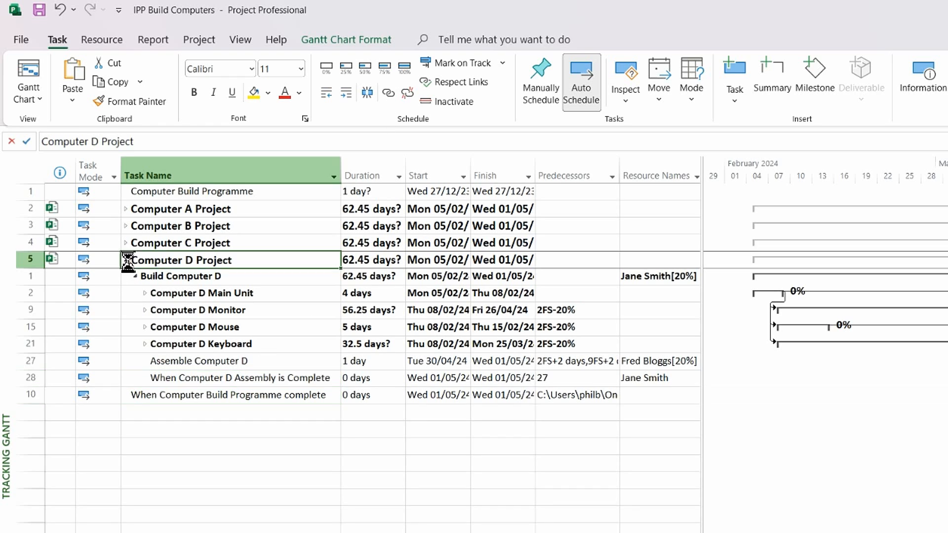
{"action": "left_click", "coordinate": [275, 277]}
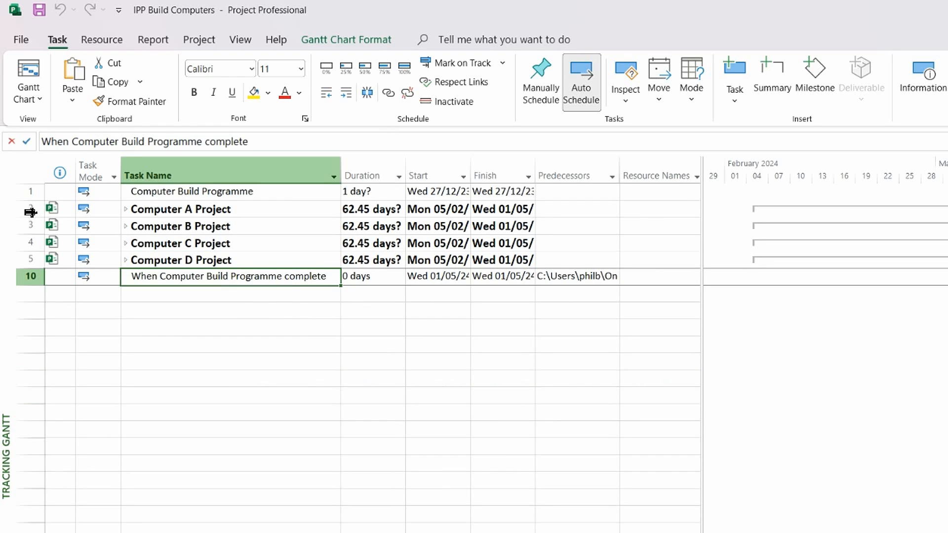
Step: Indent rows 2–5, Computer A–D Project, beneath Computer Build Programme
{"action": "left_click_drag", "start_coordinate": [31, 213], "coordinate": [21, 259]}
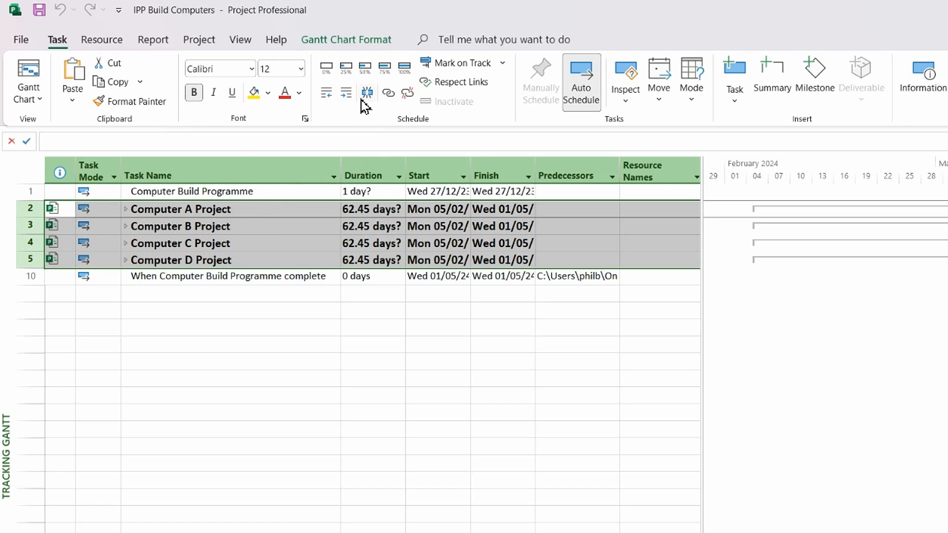
{"action": "left_click", "coordinate": [345, 93]}
{"action": "left_click", "coordinate": [220, 210]}
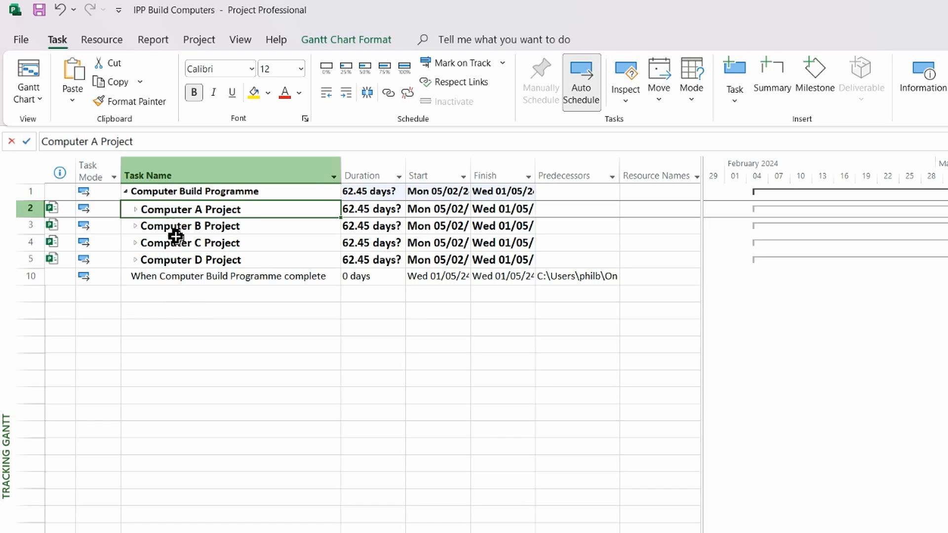
Step: Insert a Project Name column before Task Name
{"action": "right_click", "coordinate": [152, 175]}
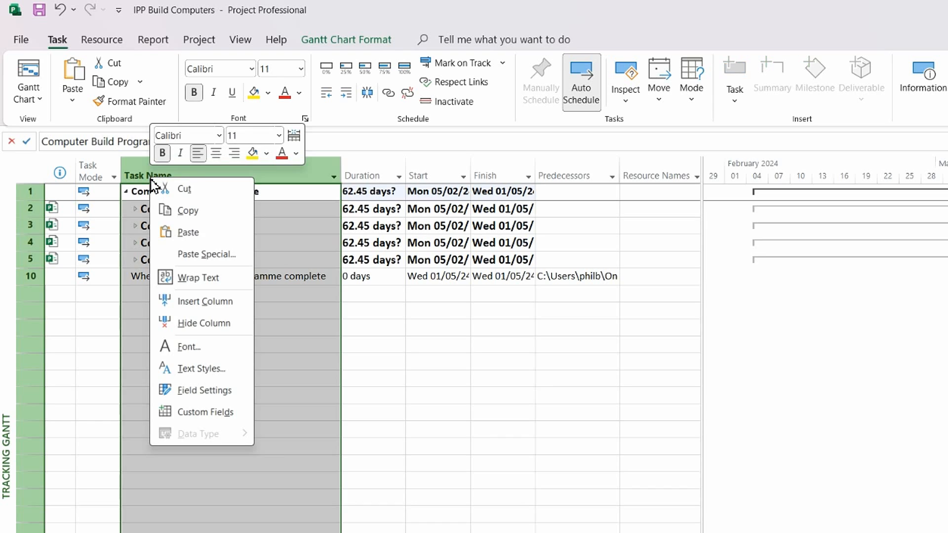
{"action": "left_click", "coordinate": [205, 301]}
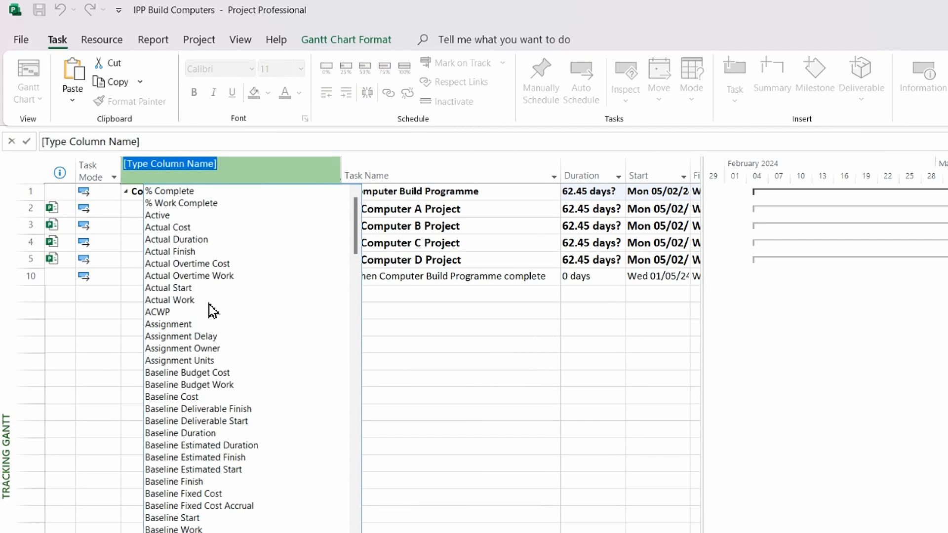
{"action": "type", "text": "task Calendar"}
{"action": "left_click", "coordinate": [155, 264]}
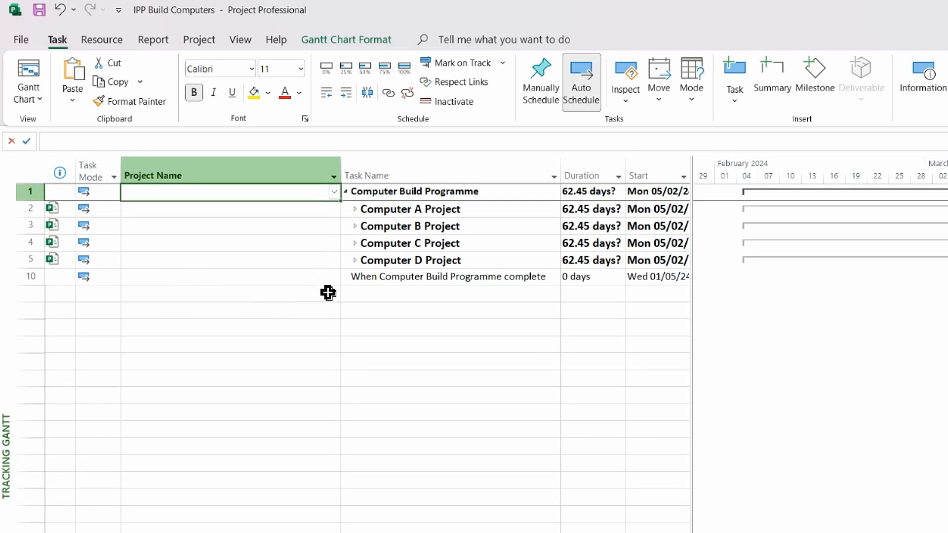
Step: Set Project Name to Build Computer Programme for row 1, Project A for row 2, Project B for row 3
{"action": "left_click", "coordinate": [334, 192]}
{"action": "left_click", "coordinate": [280, 207]}
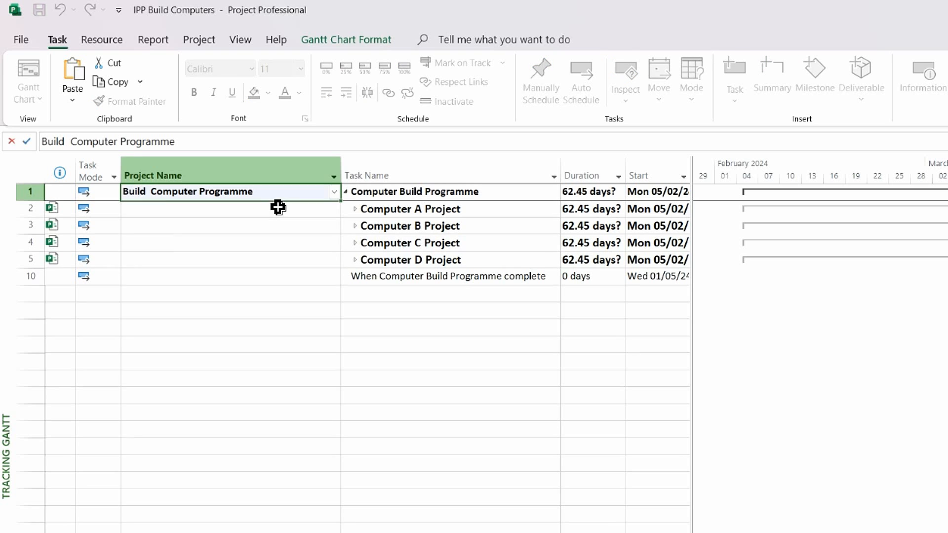
{"action": "left_click", "coordinate": [327, 210]}
{"action": "left_click", "coordinate": [334, 209]}
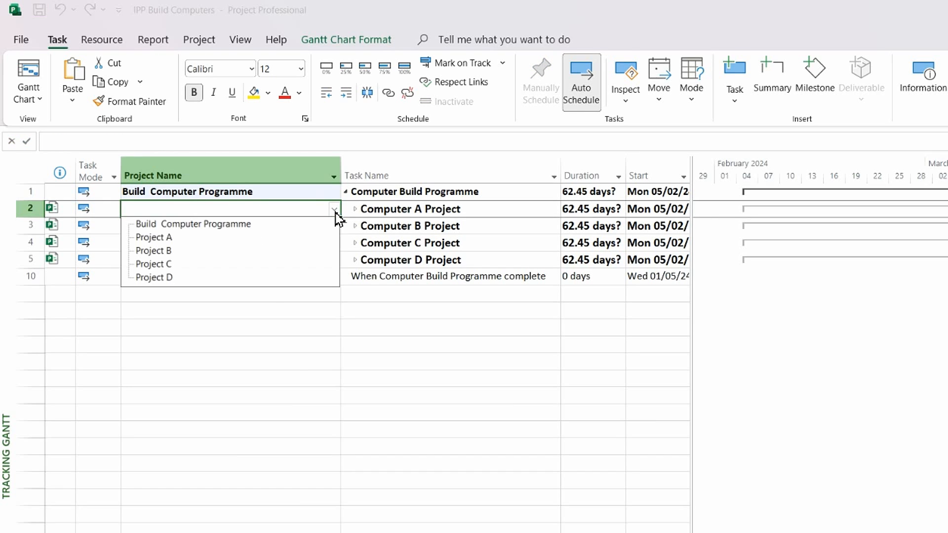
{"action": "left_click", "coordinate": [239, 234]}
{"action": "left_click", "coordinate": [209, 230]}
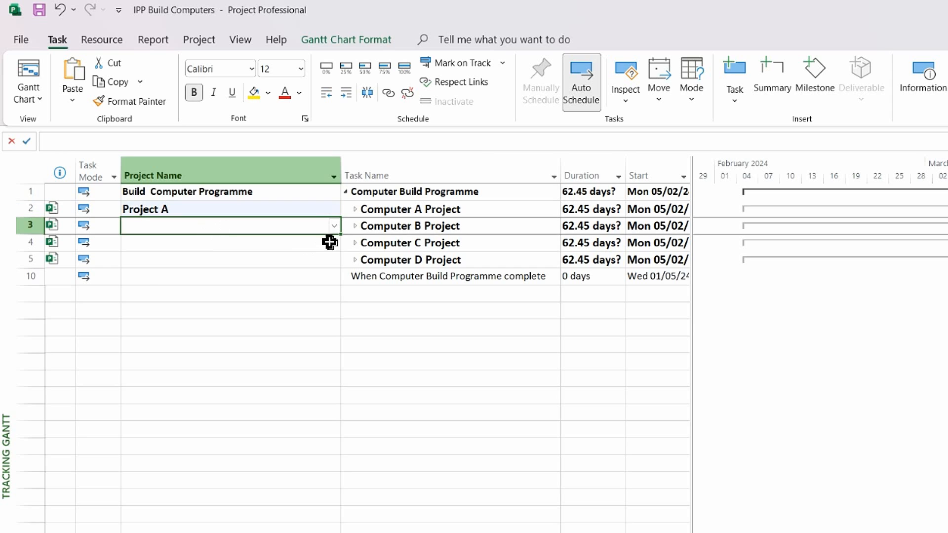
{"action": "left_click", "coordinate": [334, 226]}
{"action": "left_click", "coordinate": [212, 267]}
Step: Set Project Name to Project C, Project D, and Build Computer Programme for the programme milestone
{"action": "left_click", "coordinate": [245, 244]}
{"action": "left_click", "coordinate": [334, 242]}
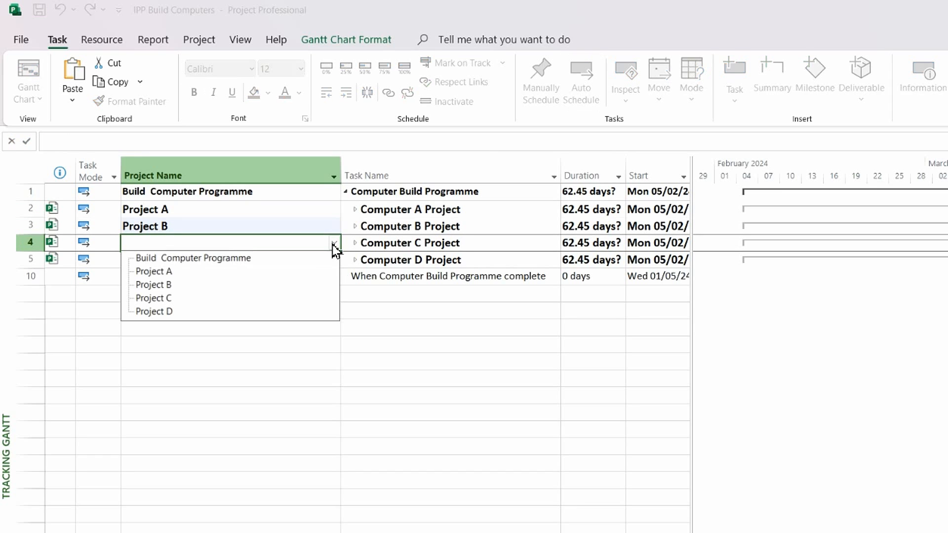
{"action": "left_click", "coordinate": [250, 298]}
{"action": "left_click", "coordinate": [231, 265]}
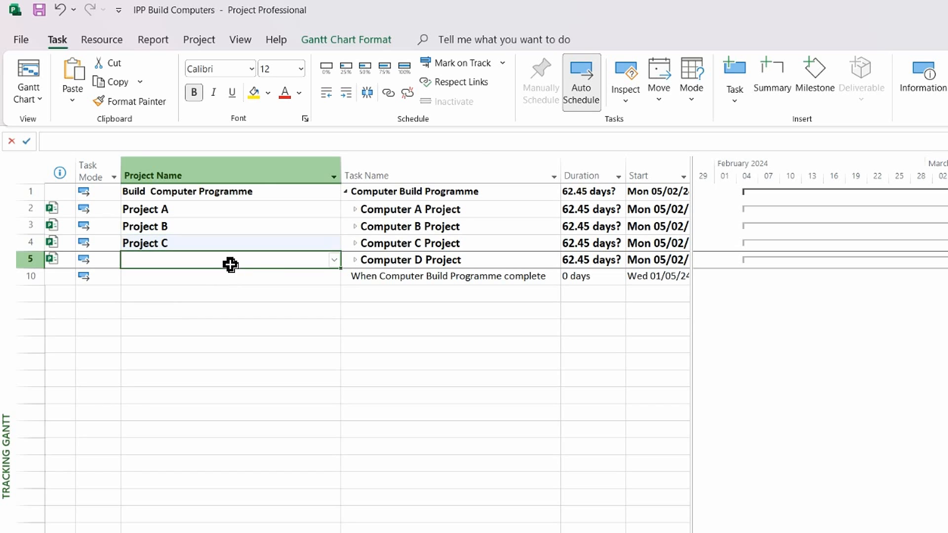
{"action": "left_click", "coordinate": [334, 260]}
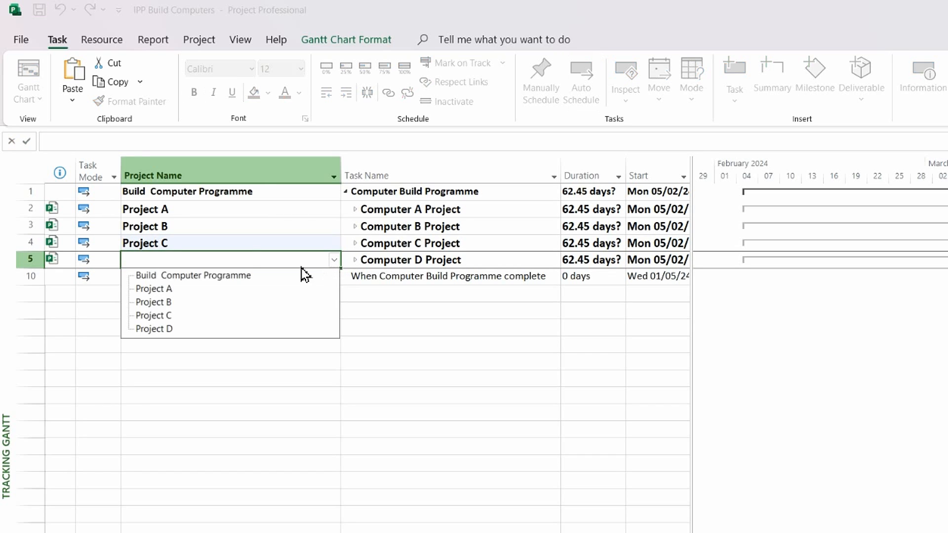
{"action": "left_click", "coordinate": [183, 328]}
{"action": "left_click", "coordinate": [169, 278]}
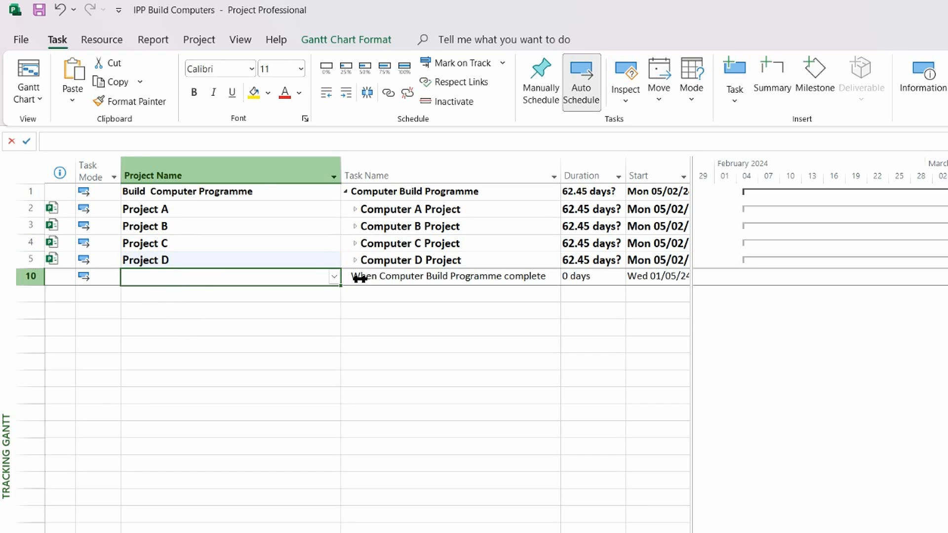
{"action": "left_click", "coordinate": [334, 278]}
{"action": "left_click", "coordinate": [235, 291]}
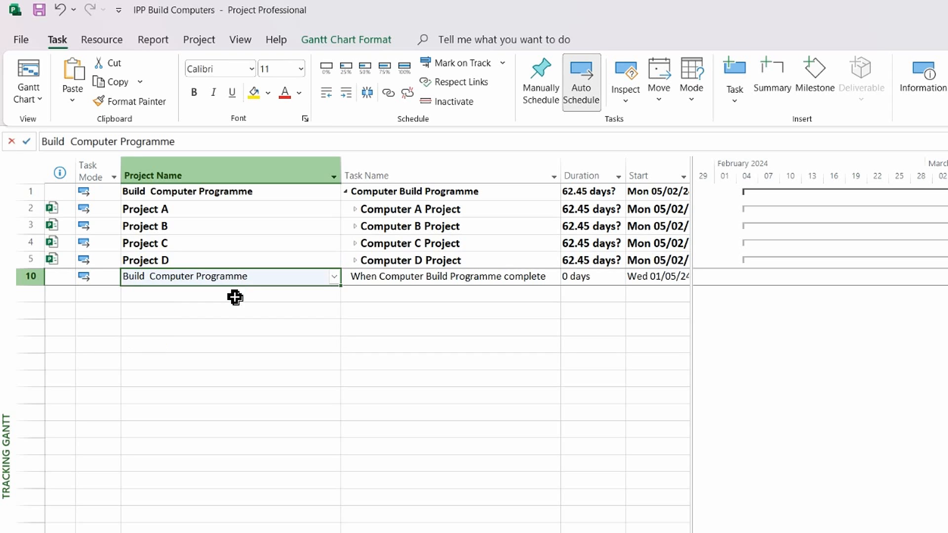
{"action": "left_click", "coordinate": [363, 179]}
Step: Autofit the Project Name column and insert a Milestone Level column before Task Name
{"action": "double_click", "coordinate": [340, 177]}
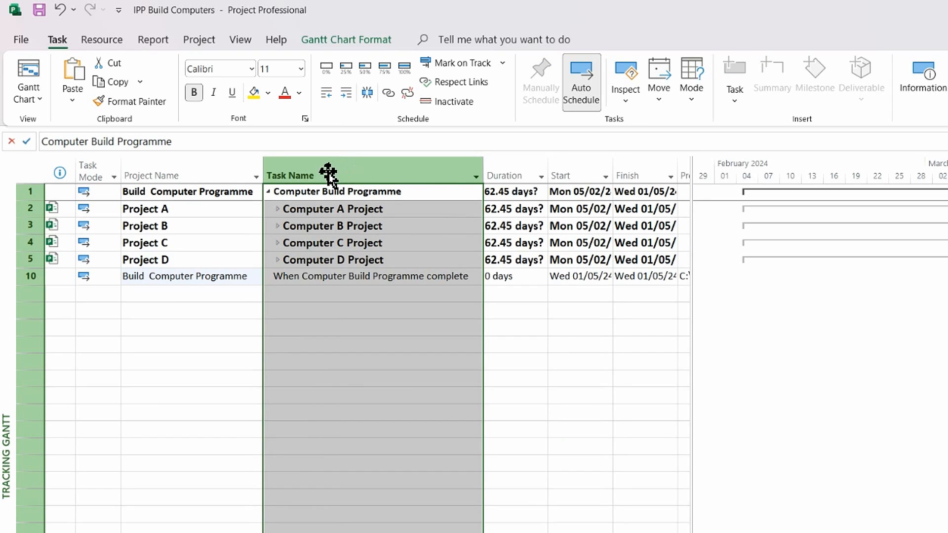
{"action": "right_click", "coordinate": [303, 176]}
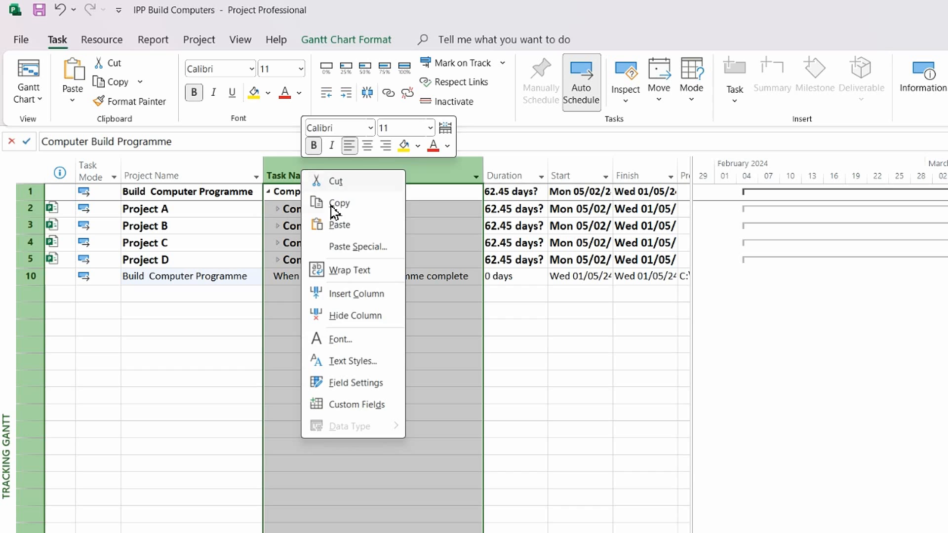
{"action": "left_click", "coordinate": [339, 294]}
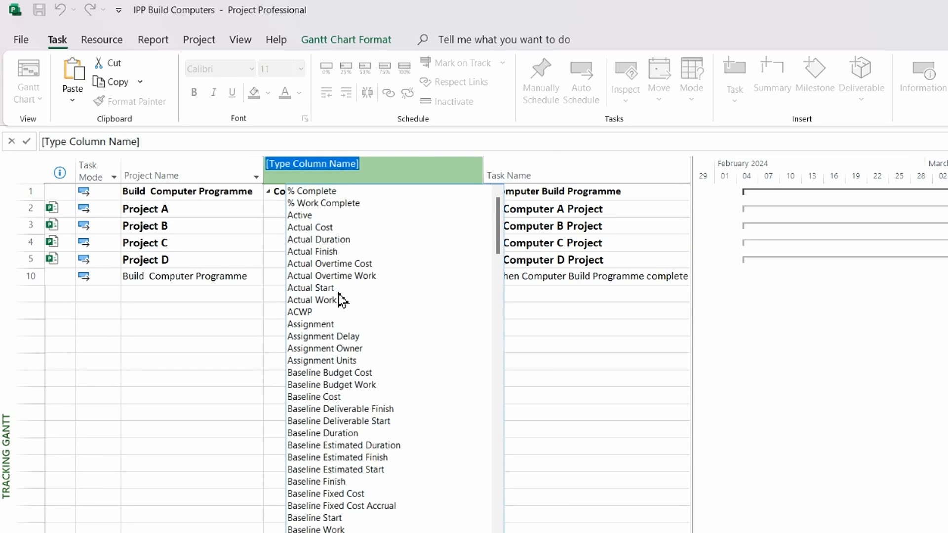
{"action": "type", "text": "name"}
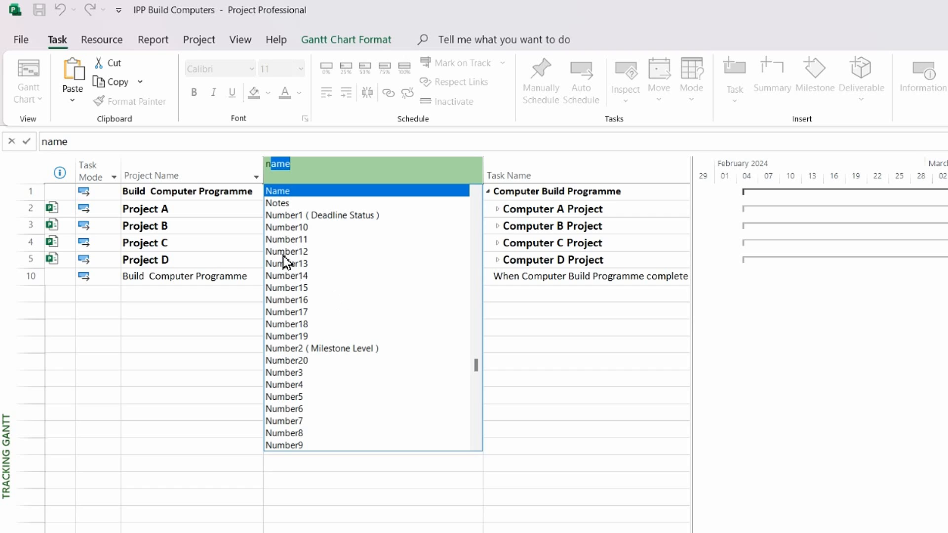
{"action": "left_click", "coordinate": [304, 348]}
Step: Set the programme-complete milestone's Milestone Level to 1, Programme Level, and narrow the column
{"action": "left_click", "coordinate": [379, 239]}
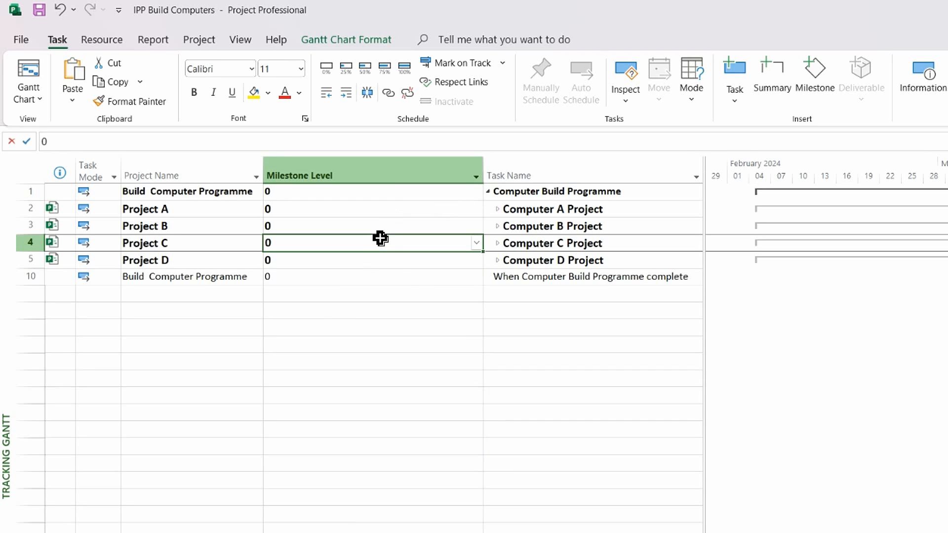
{"action": "left_click", "coordinate": [374, 277]}
{"action": "left_click", "coordinate": [477, 278]}
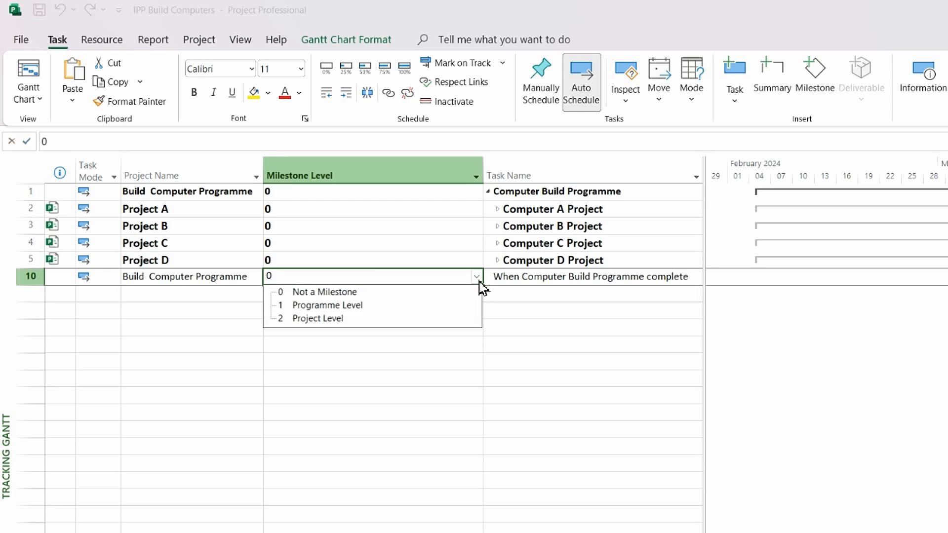
{"action": "left_click", "coordinate": [399, 310]}
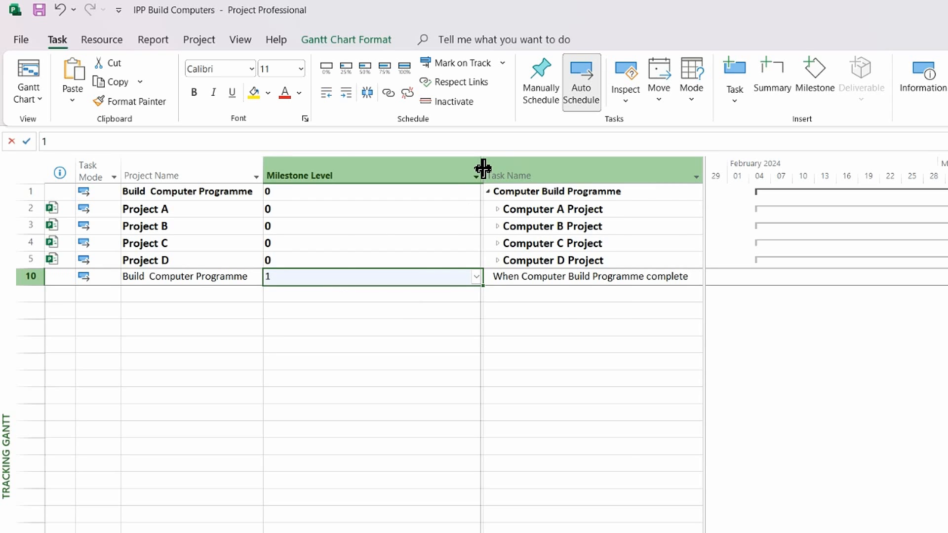
{"action": "left_click_drag", "start_coordinate": [483, 169], "coordinate": [347, 169]}
{"action": "left_click", "coordinate": [421, 241]}
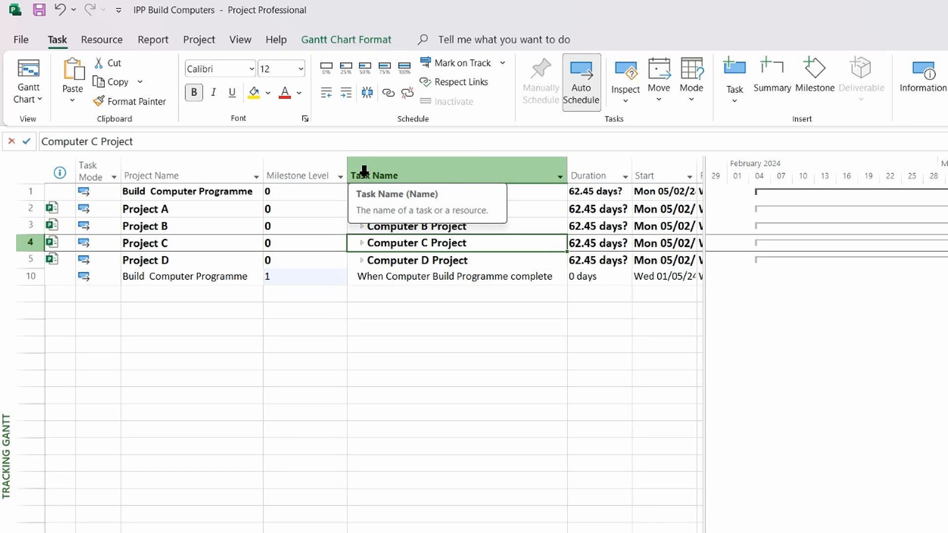
Step: Select the whole task table and apply Outline > All Subtasks to expand every Computer project
{"action": "left_click", "coordinate": [26, 175]}
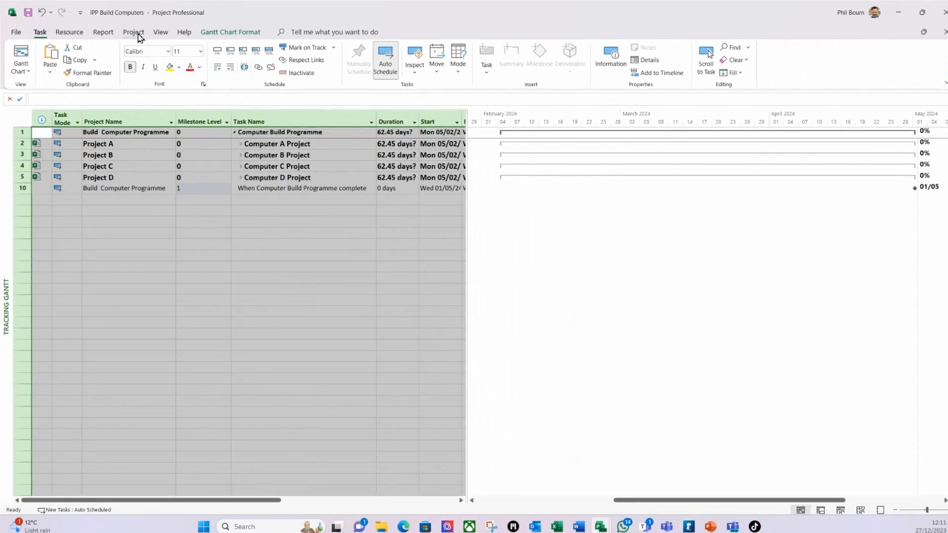
{"action": "left_click", "coordinate": [162, 33]}
{"action": "left_click", "coordinate": [272, 74]}
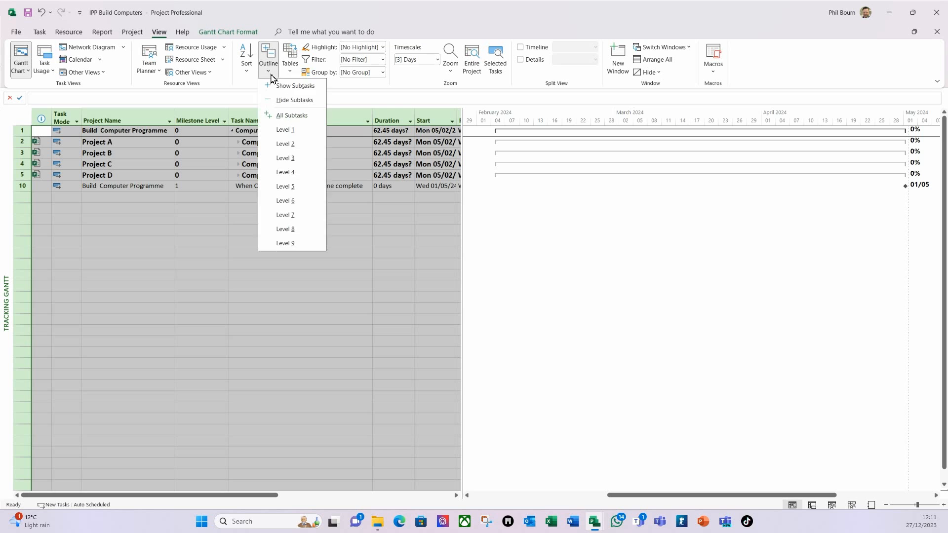
{"action": "left_click", "coordinate": [294, 116]}
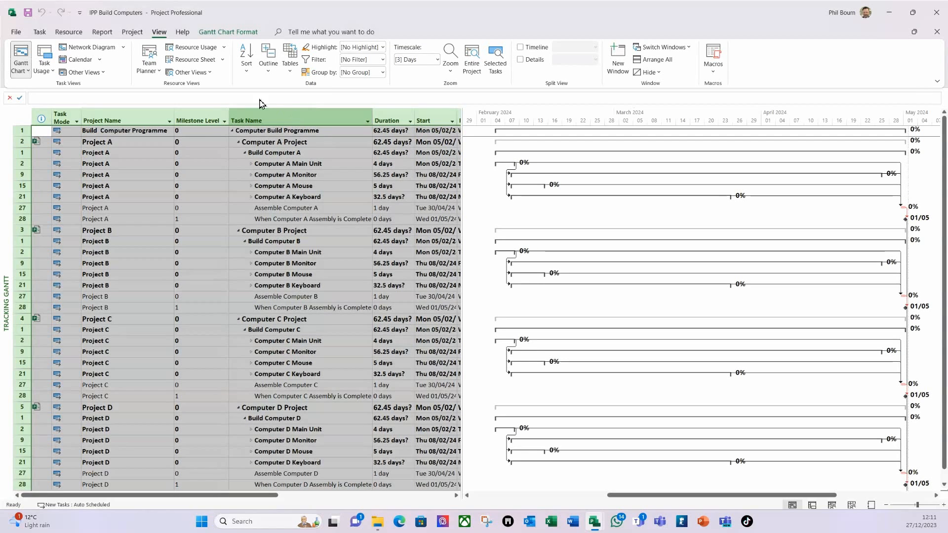
{"action": "left_click", "coordinate": [269, 73]}
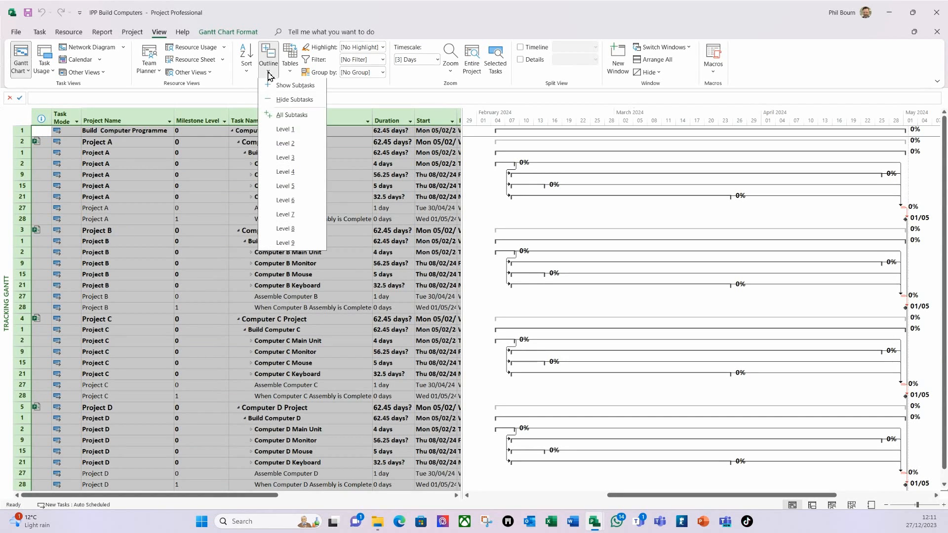
{"action": "left_click", "coordinate": [290, 117]}
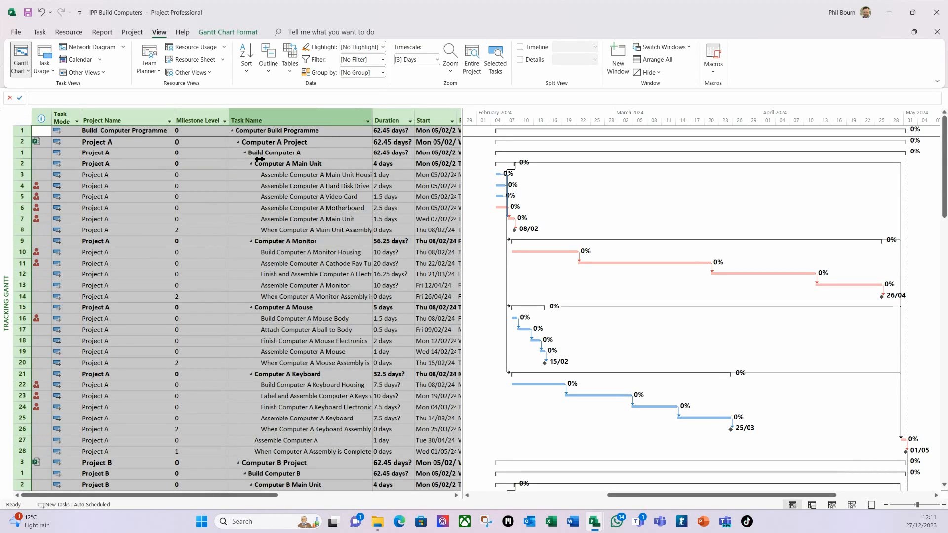
{"action": "left_click", "coordinate": [264, 153]}
{"action": "left_click", "coordinate": [268, 132]}
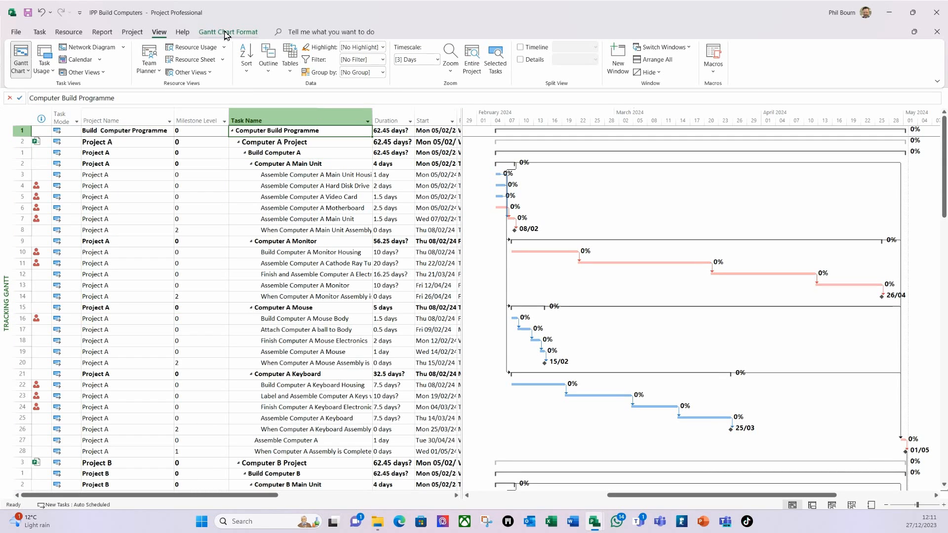
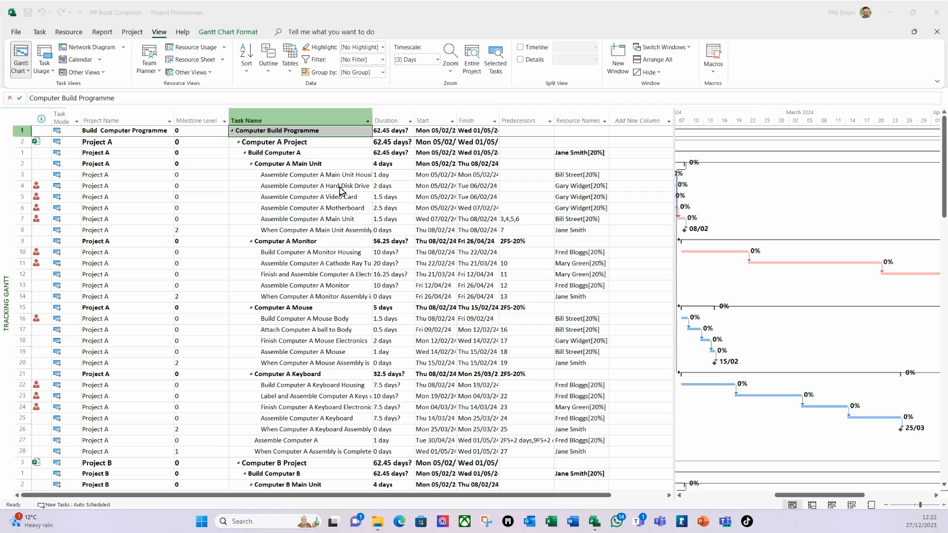
Step: Switch to the Resource Sheet view
{"action": "scroll", "coordinate": [40, 301], "scroll_direction": "down", "scroll_amount": 7}
{"action": "scroll", "coordinate": [352, 200], "scroll_direction": "up", "scroll_amount": 7}
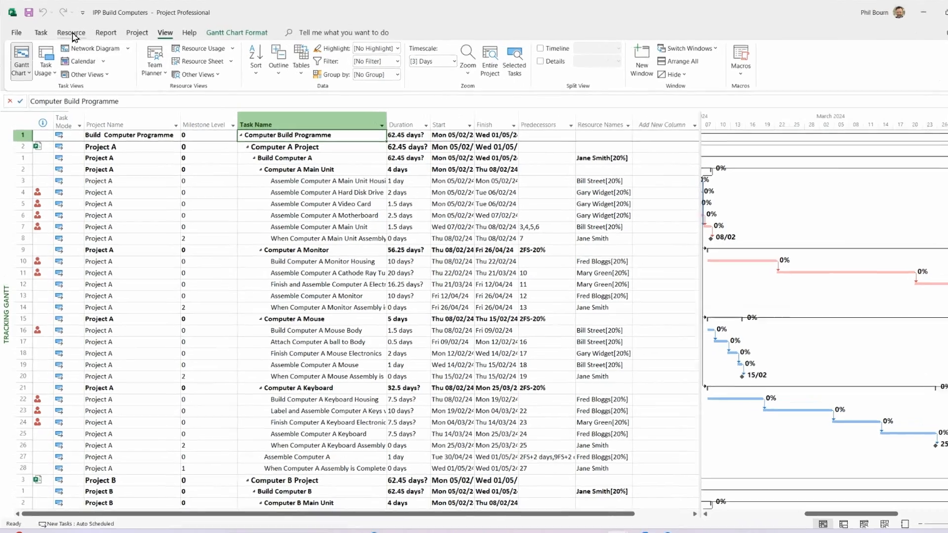
{"action": "left_click", "coordinate": [70, 33]}
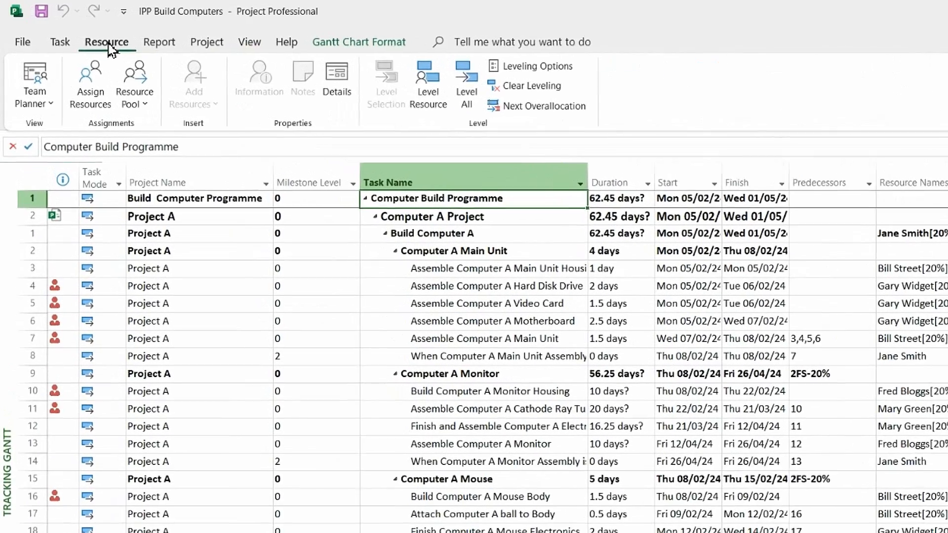
{"action": "left_click", "coordinate": [34, 70]}
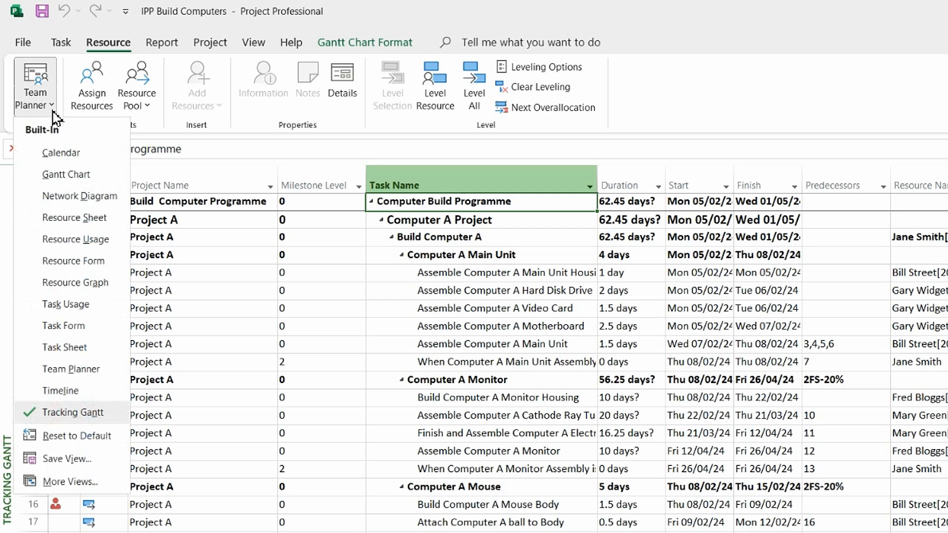
{"action": "left_click", "coordinate": [93, 220]}
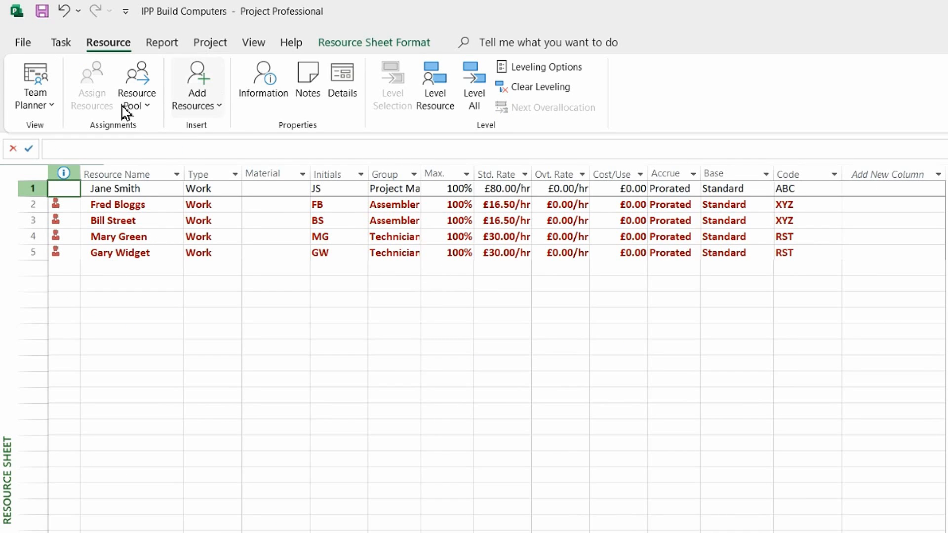
Step: Add a new work resource, entering the person's name and initials
{"action": "left_click", "coordinate": [220, 107]}
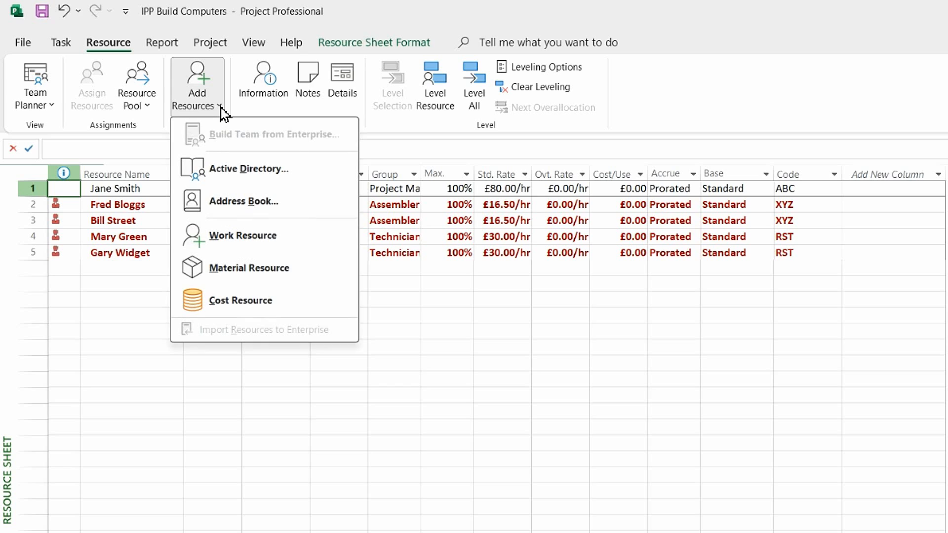
{"action": "left_click", "coordinate": [251, 242]}
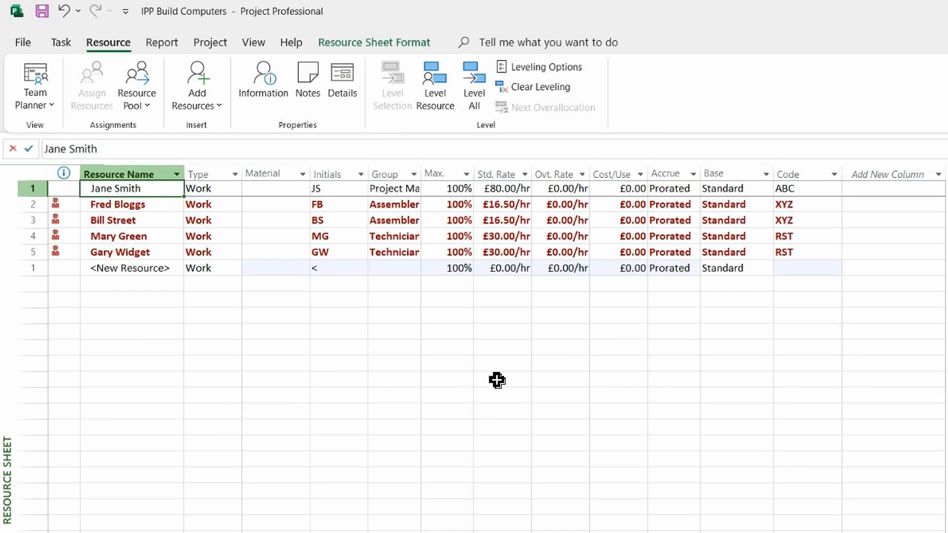
{"action": "left_click", "coordinate": [139, 271]}
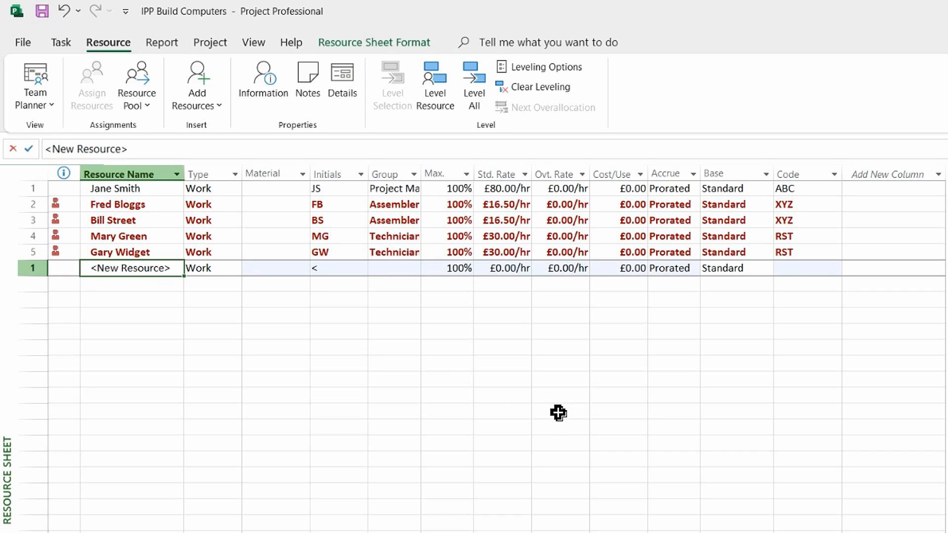
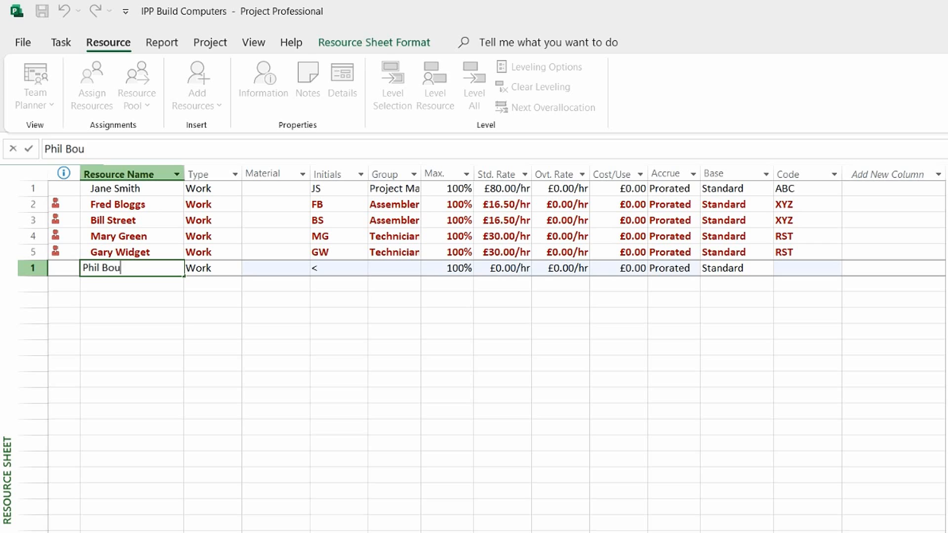
{"action": "key", "text": "Tab"}
{"action": "key", "text": "Tab"}
{"action": "key", "text": "Tab"}
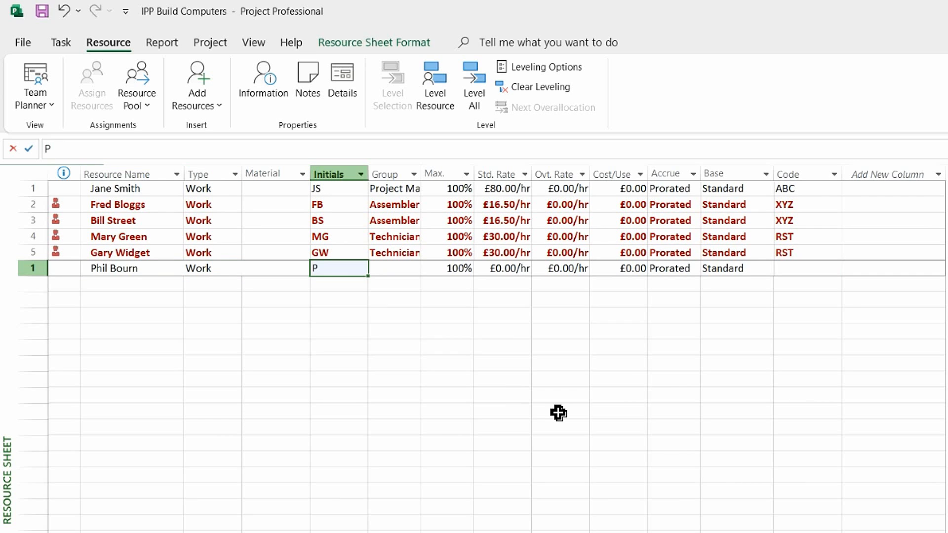
{"action": "type", "text": "PB"}
{"action": "key", "text": "Tab"}
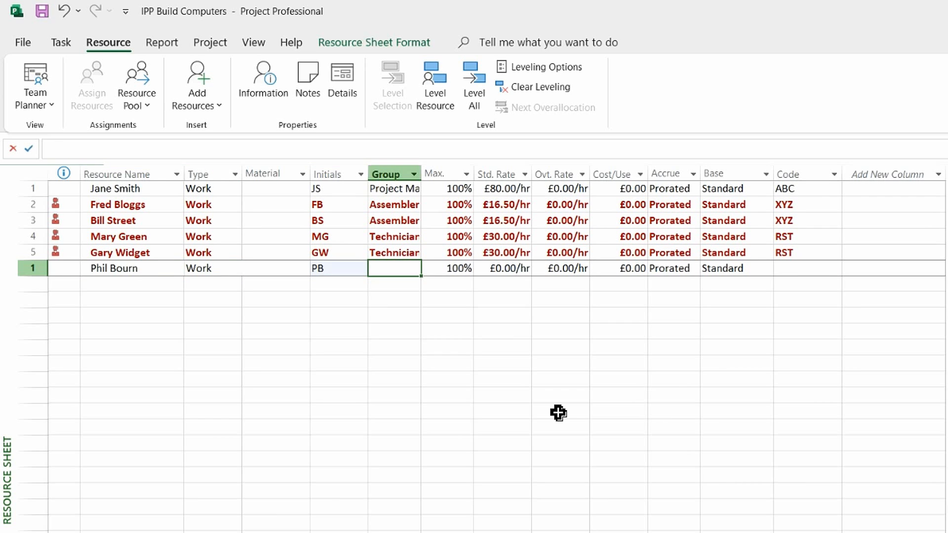
Step: Put the new resource in group PMO at £16.50/hr with resource code ABC
{"action": "type", "text": "PMO"}
{"action": "key", "text": "Tab"}
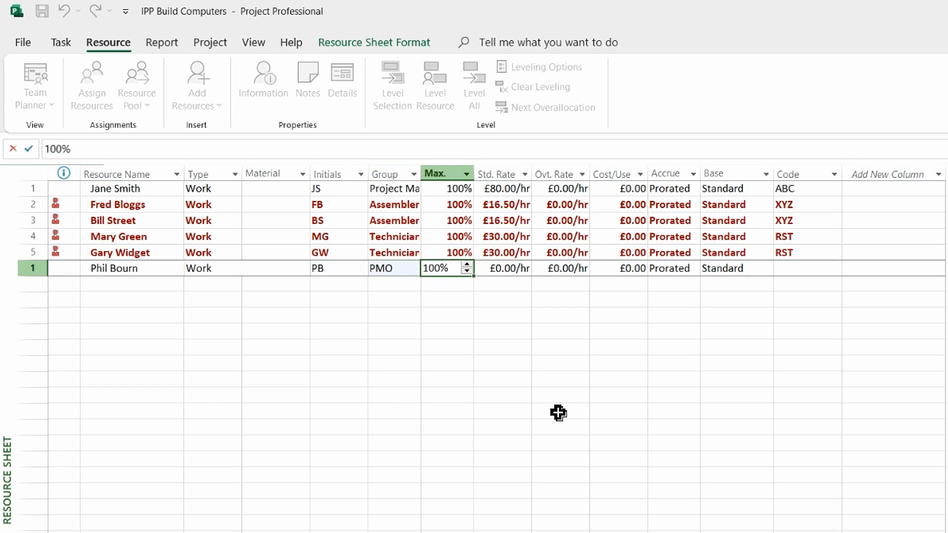
{"action": "key", "text": "Tab"}
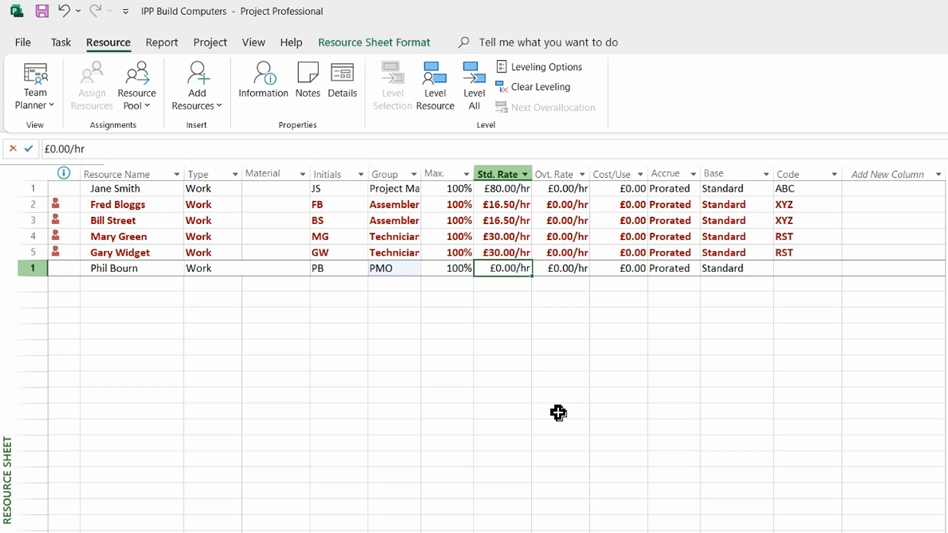
{"action": "type", "text": "16.5"}
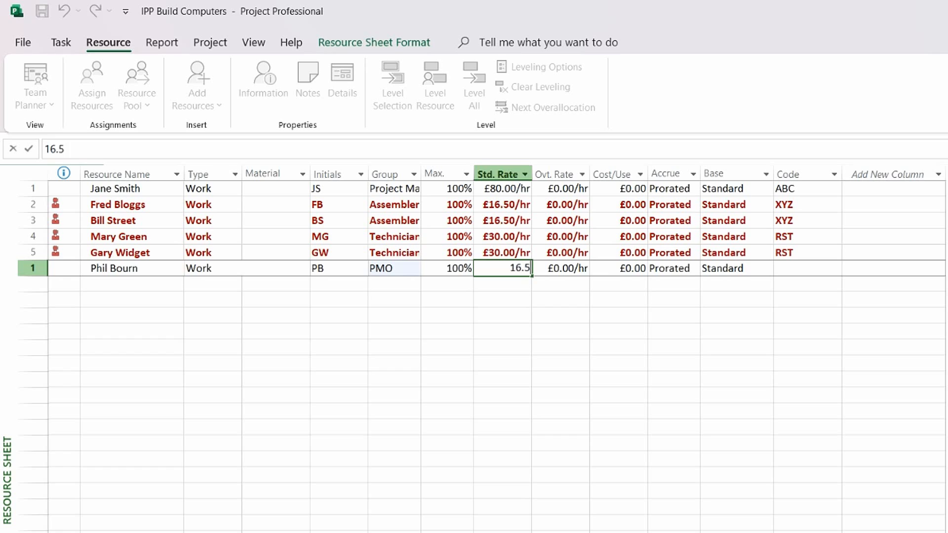
{"action": "key", "text": "Tab"}
{"action": "key", "text": "Tab"}
{"action": "key", "text": "Tab"}
{"action": "key", "text": "Tab"}
{"action": "key", "text": "Tab"}
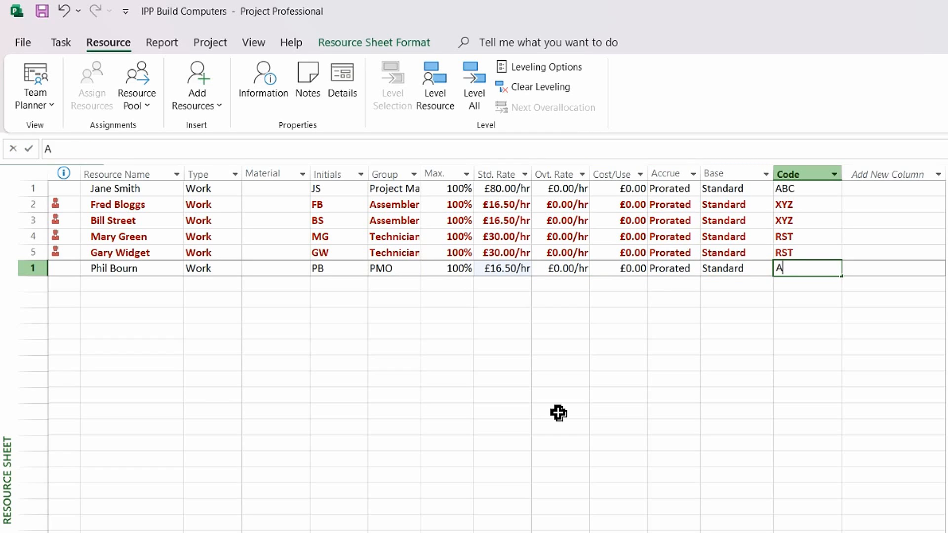
{"action": "type", "text": "AB"}
{"action": "key", "text": "Tab"}
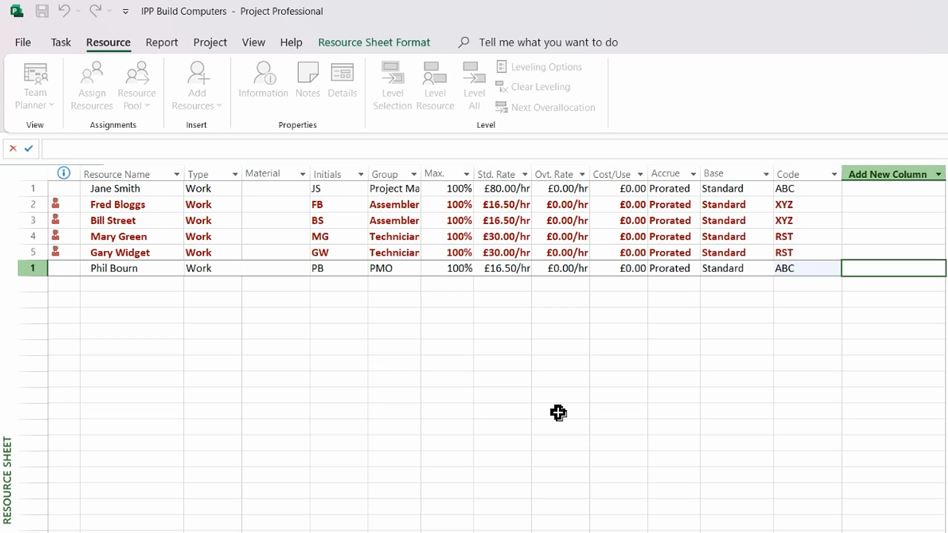
{"action": "key", "text": "Left"}
{"action": "key", "text": "Left"}
{"action": "key", "text": "Left"}
{"action": "key", "text": "Right"}
{"action": "key", "text": "Right"}
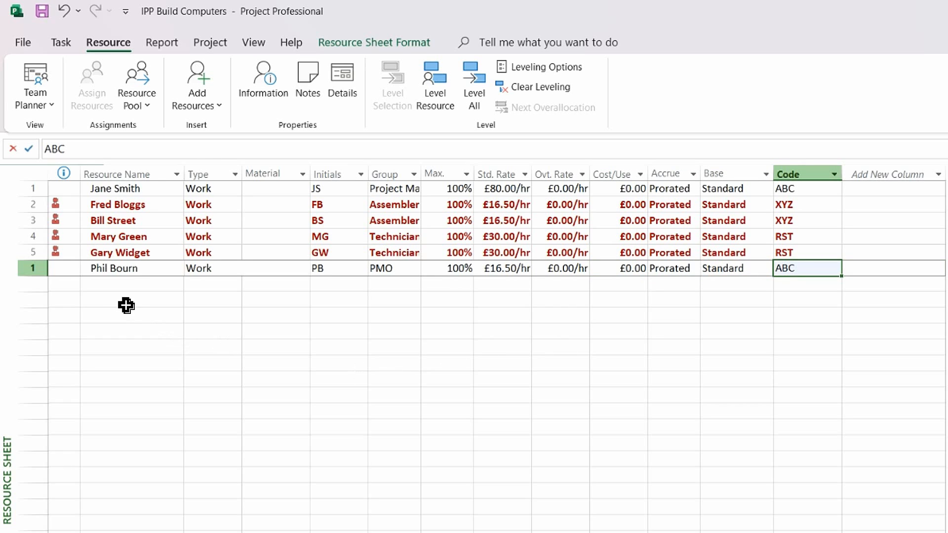
Step: Save all open projects with Yes to All and return to the Tracking Gantt view
{"action": "left_click", "coordinate": [42, 11]}
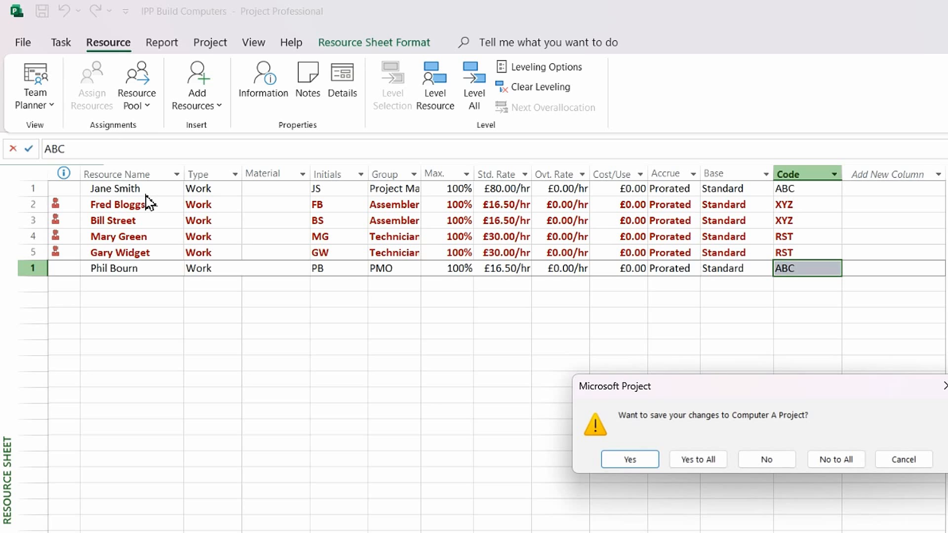
{"action": "left_click", "coordinate": [691, 456]}
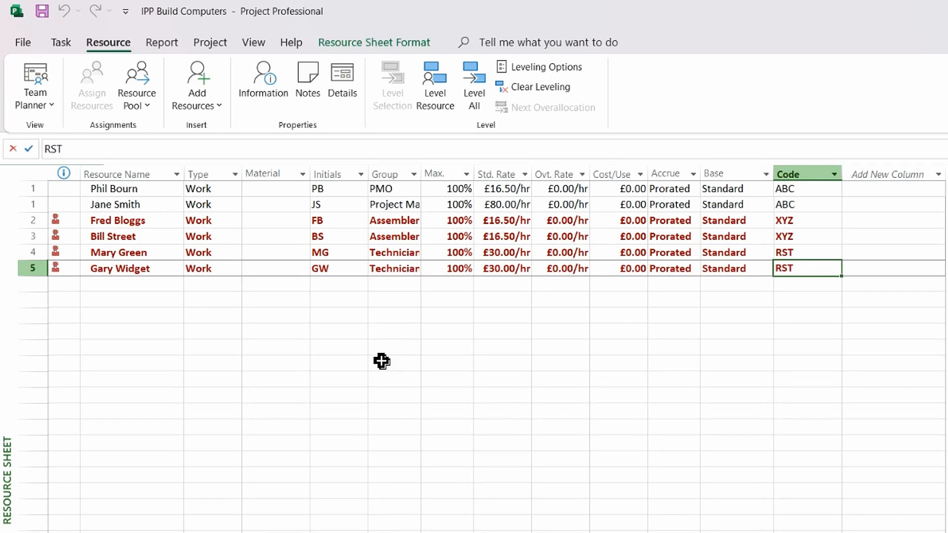
{"action": "left_click", "coordinate": [61, 44]}
{"action": "left_click", "coordinate": [42, 107]}
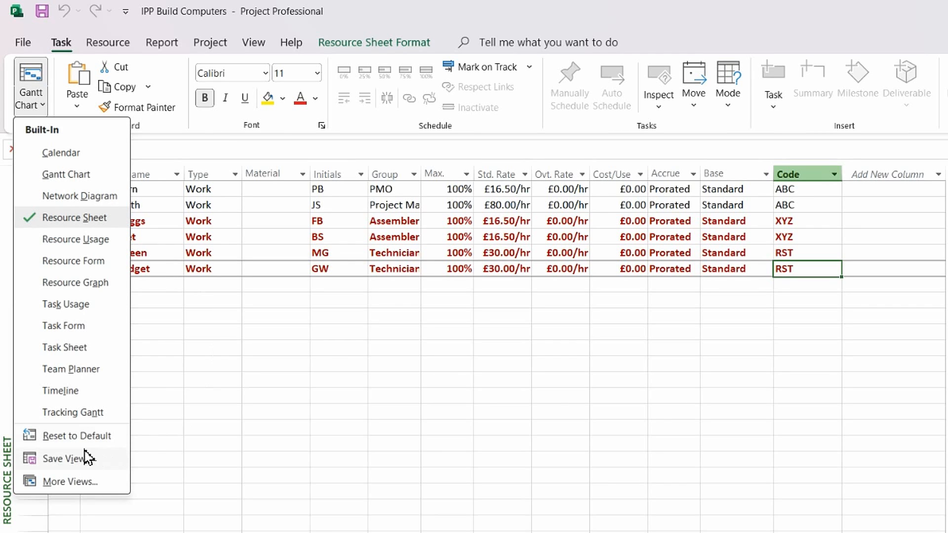
{"action": "left_click", "coordinate": [82, 413]}
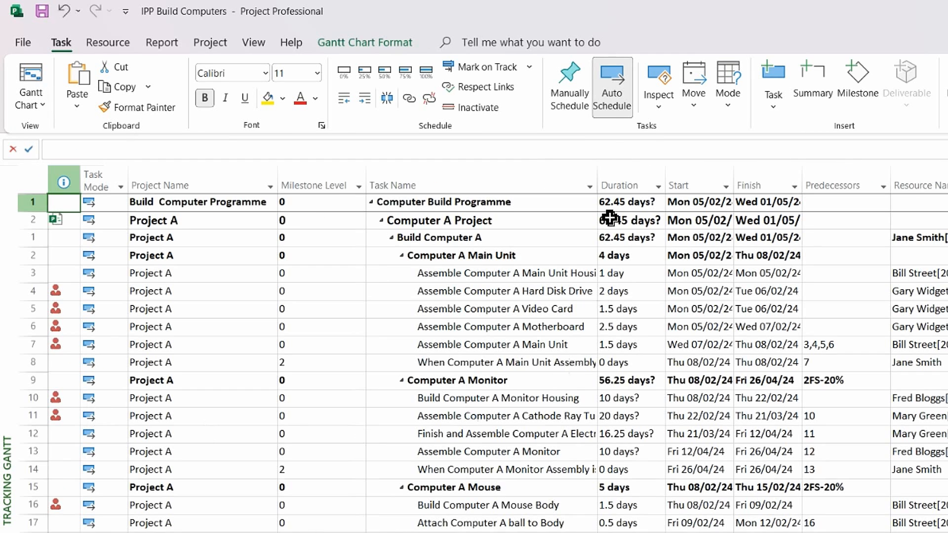
Step: Assign the new PMO resource at 20% units to the Computer Build Programme summary task
{"action": "left_click", "coordinate": [440, 202]}
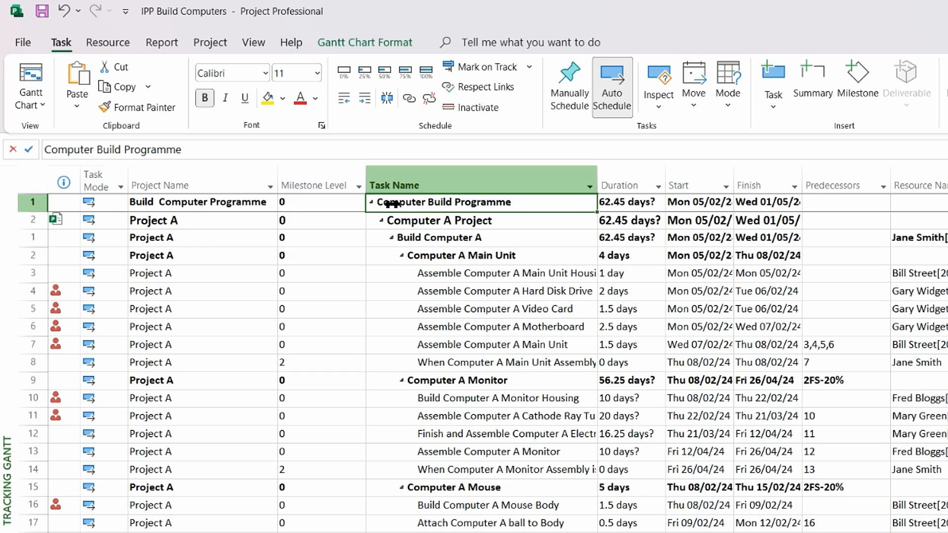
{"action": "double_click", "coordinate": [428, 207]}
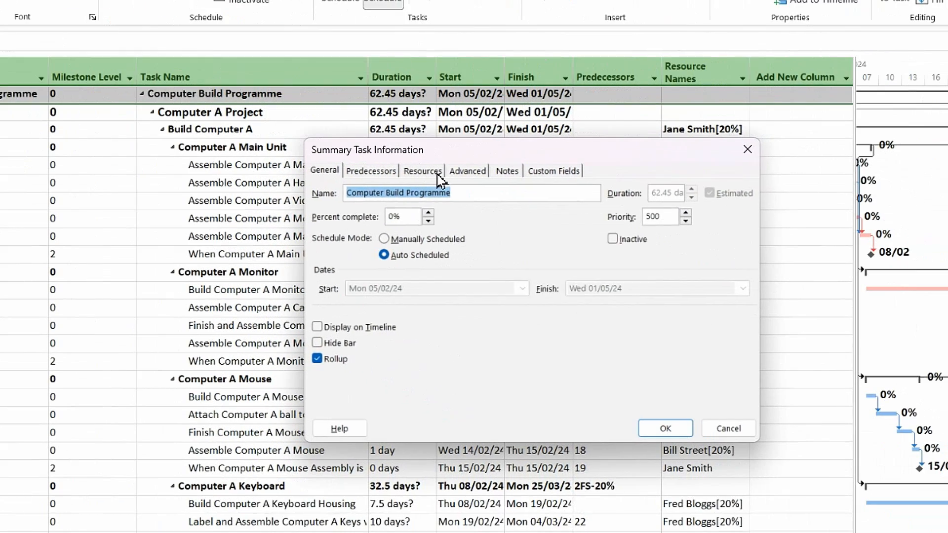
{"action": "left_click", "coordinate": [651, 278]}
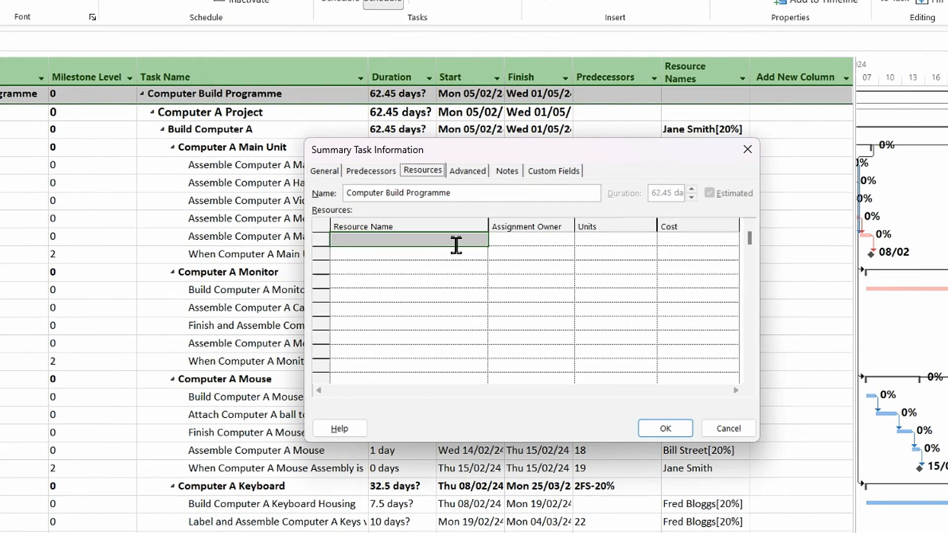
{"action": "left_click", "coordinate": [684, 350]}
{"action": "left_click", "coordinate": [481, 240]}
{"action": "left_click", "coordinate": [364, 254]}
{"action": "left_click", "coordinate": [592, 243]}
{"action": "type", "text": "20%"}
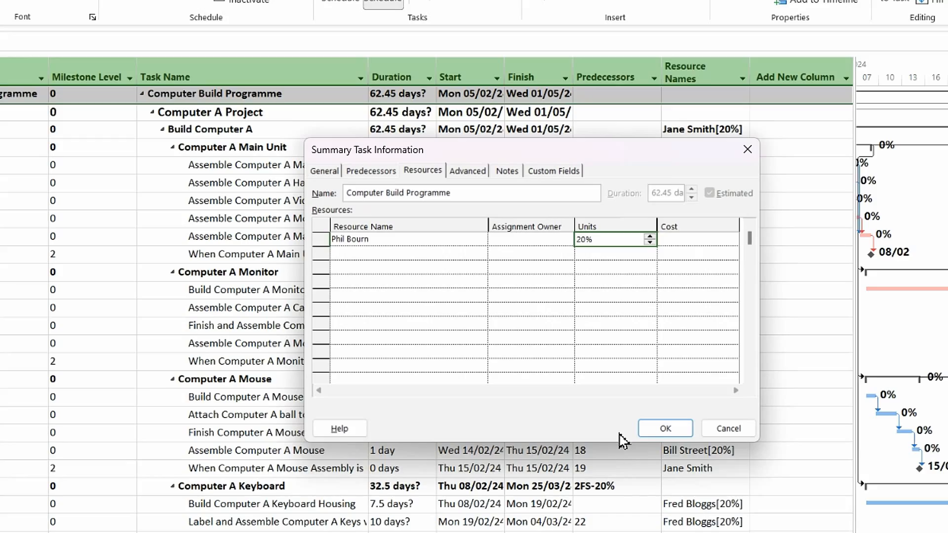
{"action": "left_click", "coordinate": [664, 428]}
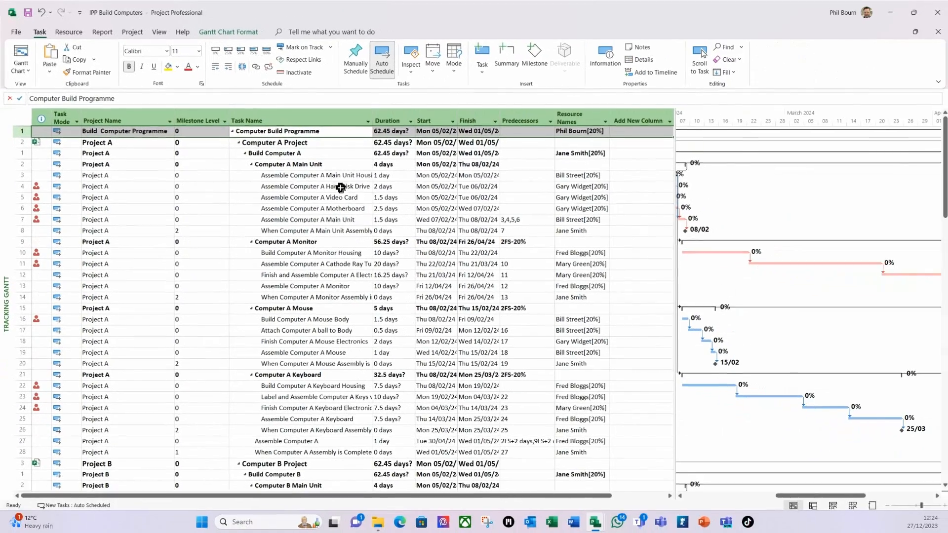
Step: Select the Assemble Computer A Main Unit Housing task and drag the table divider left to widen the chart
{"action": "scroll", "coordinate": [348, 198], "scroll_direction": "down", "scroll_amount": 18}
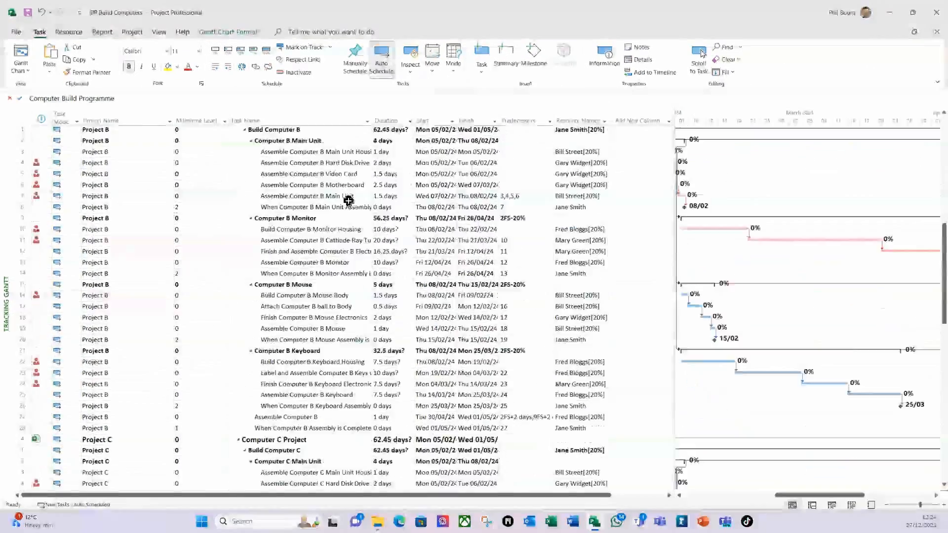
{"action": "scroll", "coordinate": [348, 199], "scroll_direction": "down", "scroll_amount": 15}
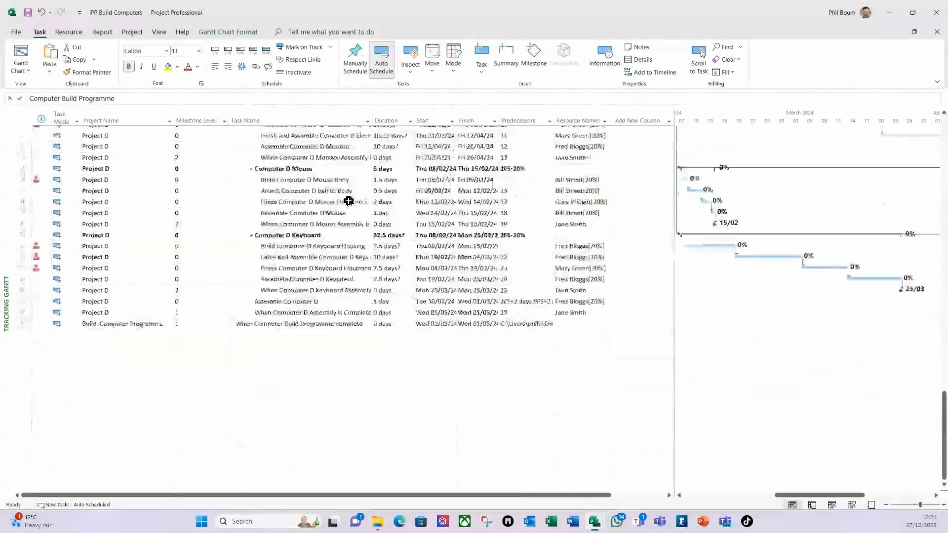
{"action": "scroll", "coordinate": [338, 269], "scroll_direction": "up", "scroll_amount": 20}
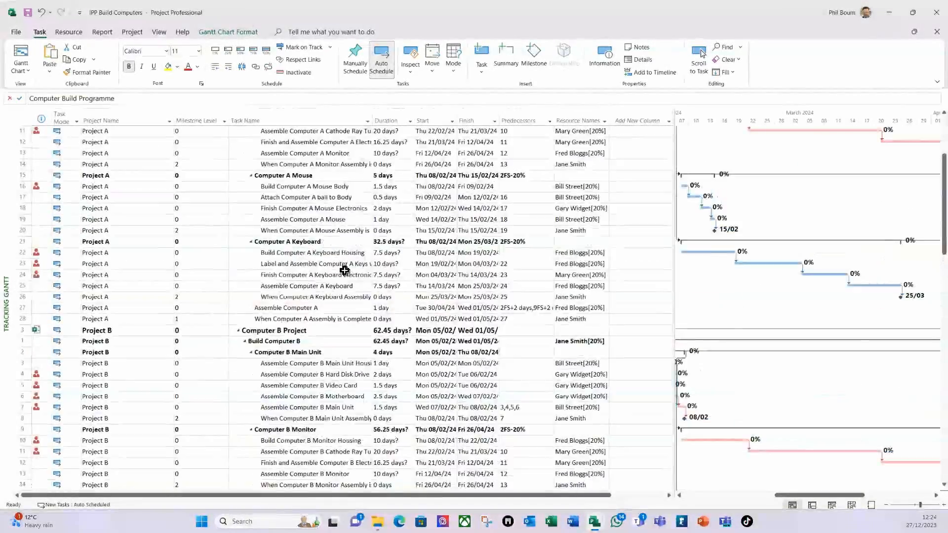
{"action": "left_click", "coordinate": [354, 177]}
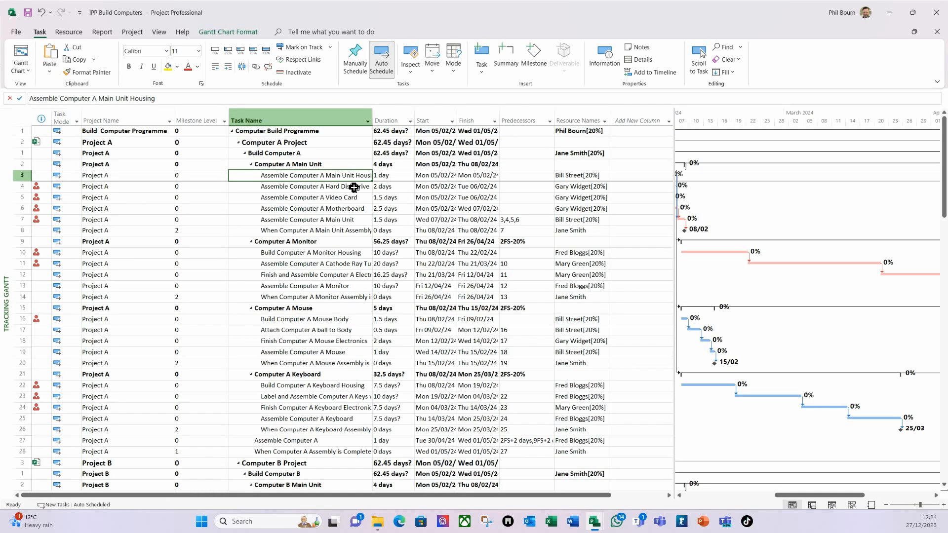
{"action": "left_click_drag", "start_coordinate": [675, 119], "coordinate": [553, 124]}
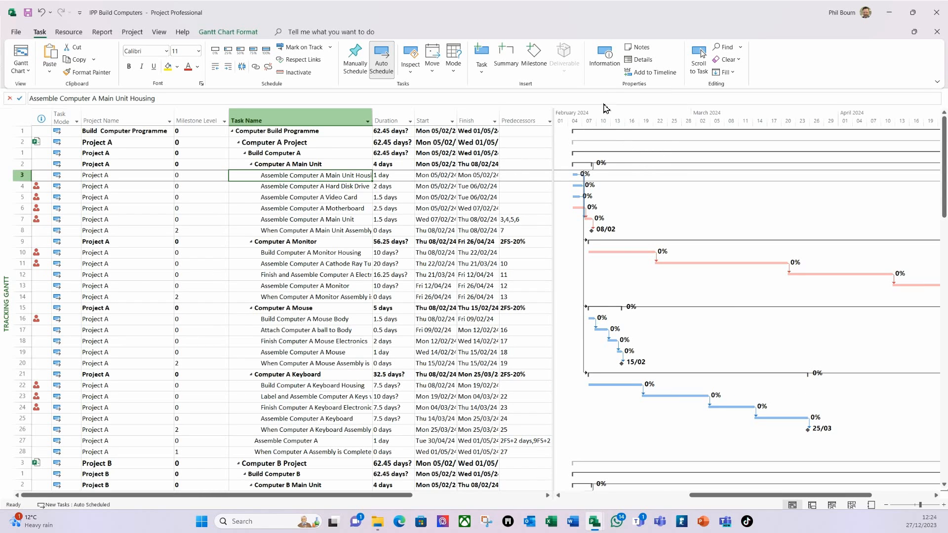
Step: Change the project start date to Monday 5 February 2024 in Project Information
{"action": "left_click", "coordinate": [158, 32]}
{"action": "left_click", "coordinate": [470, 67]}
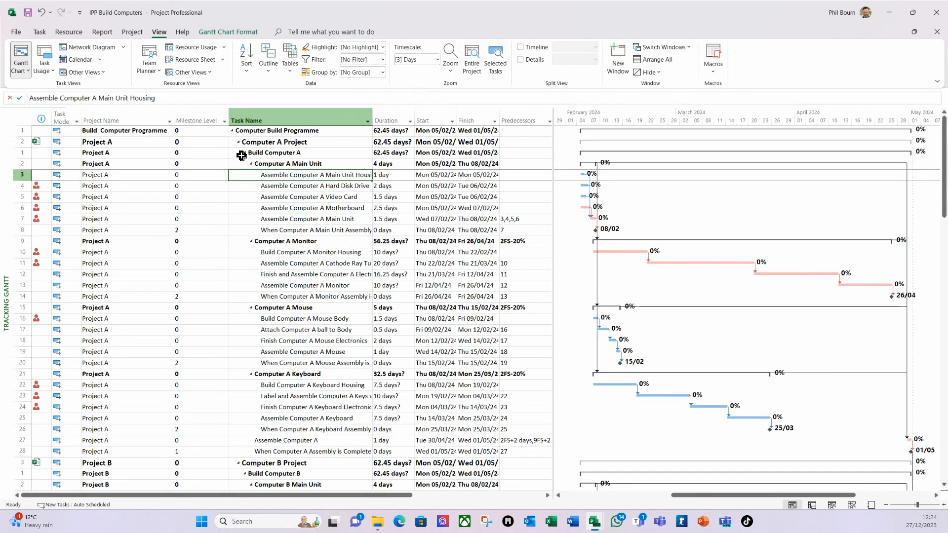
{"action": "left_click", "coordinate": [131, 32]}
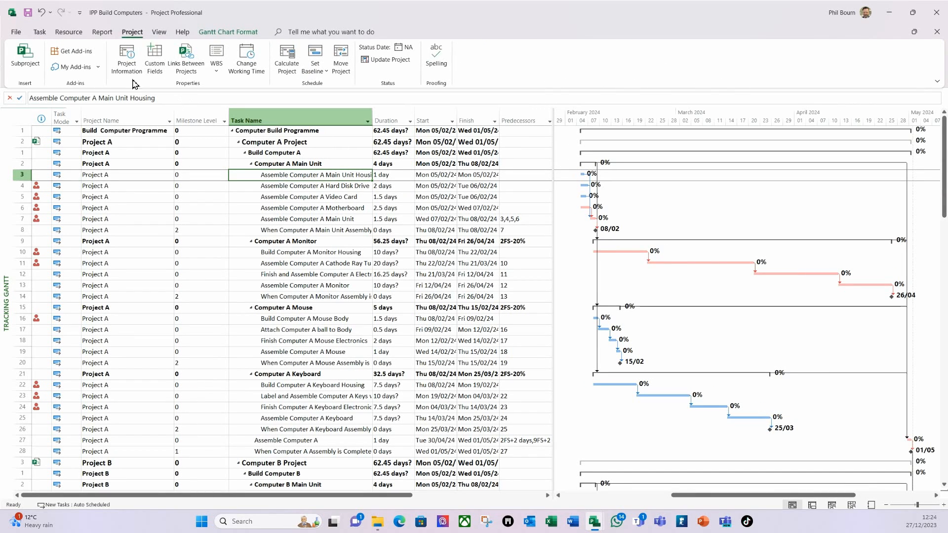
{"action": "left_click", "coordinate": [131, 66]}
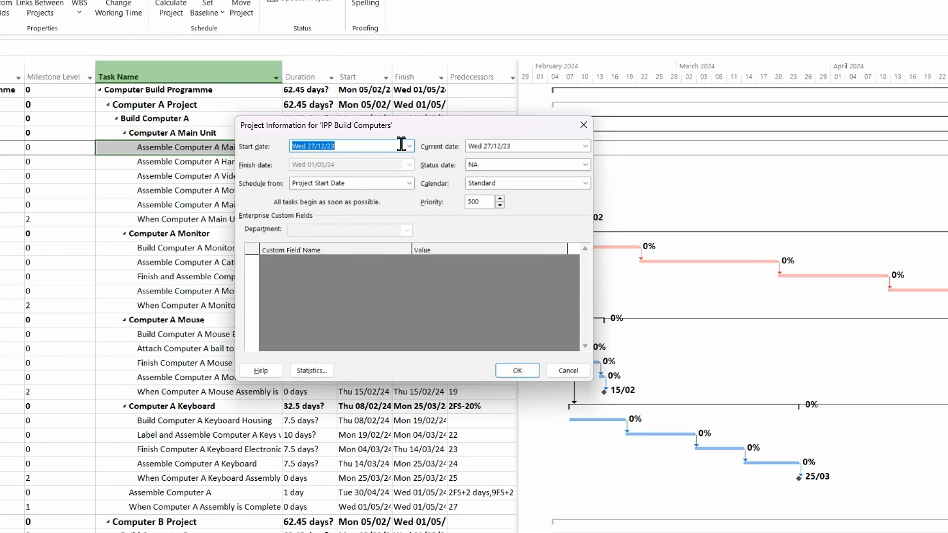
{"action": "left_click", "coordinate": [409, 146]}
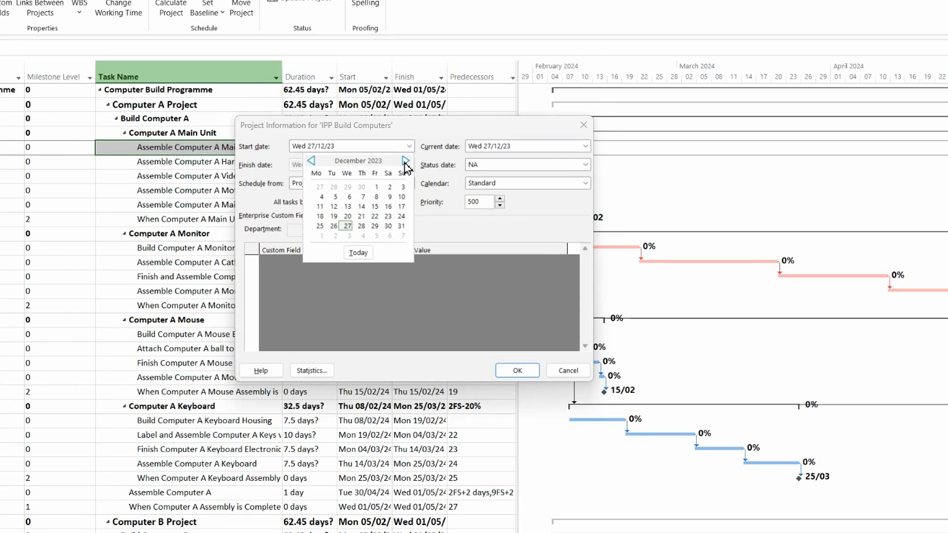
{"action": "left_click", "coordinate": [405, 161]}
{"action": "left_click", "coordinate": [405, 161]}
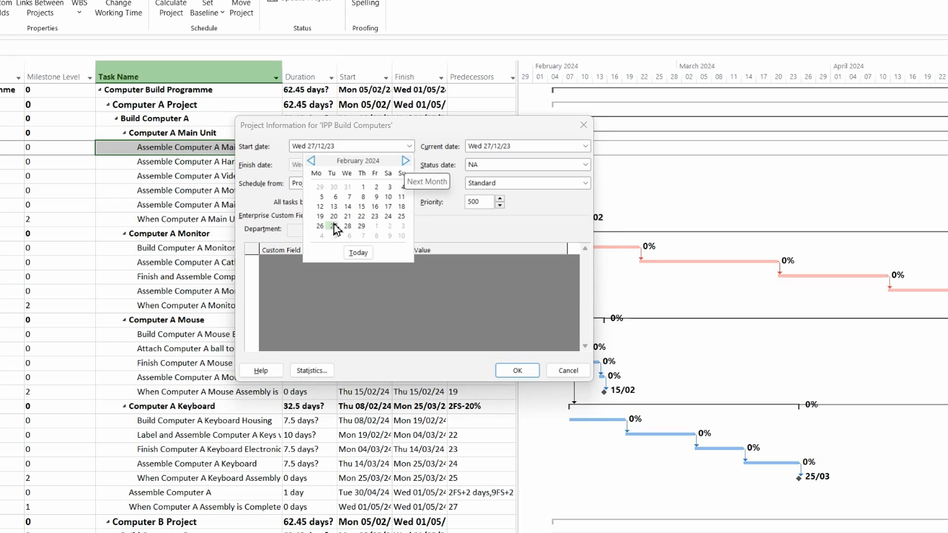
{"action": "left_click", "coordinate": [322, 197]}
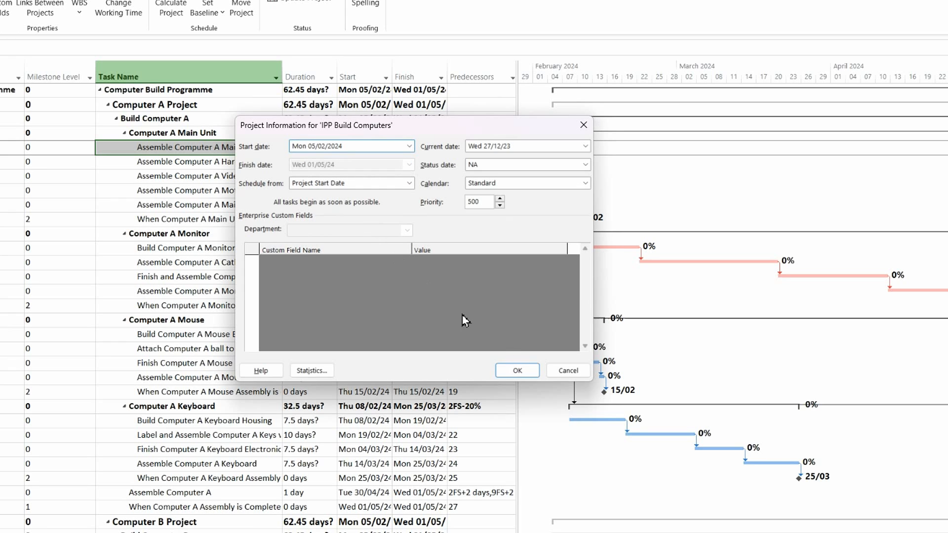
{"action": "left_click", "coordinate": [516, 370]}
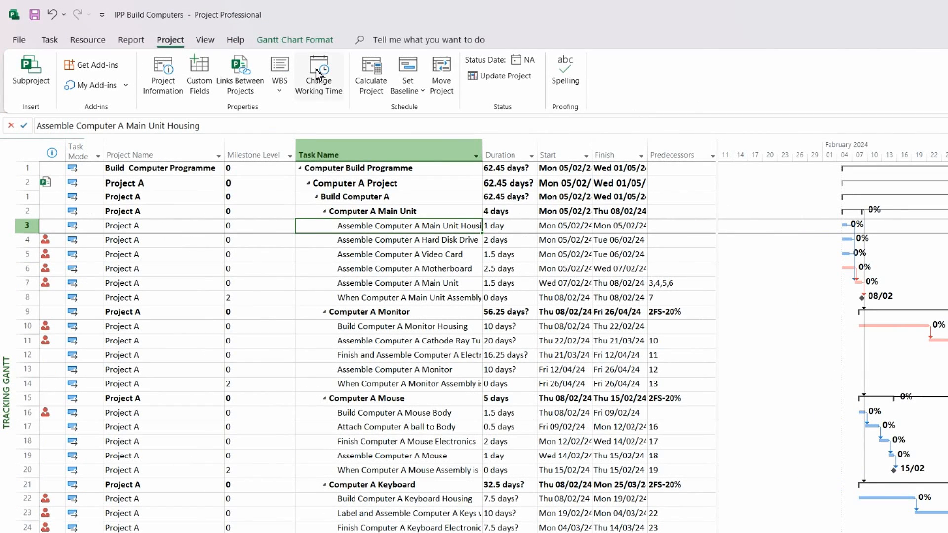
Step: Fit the entire project in the timeline and recheck the dates in Project Information
{"action": "left_click", "coordinate": [205, 40]}
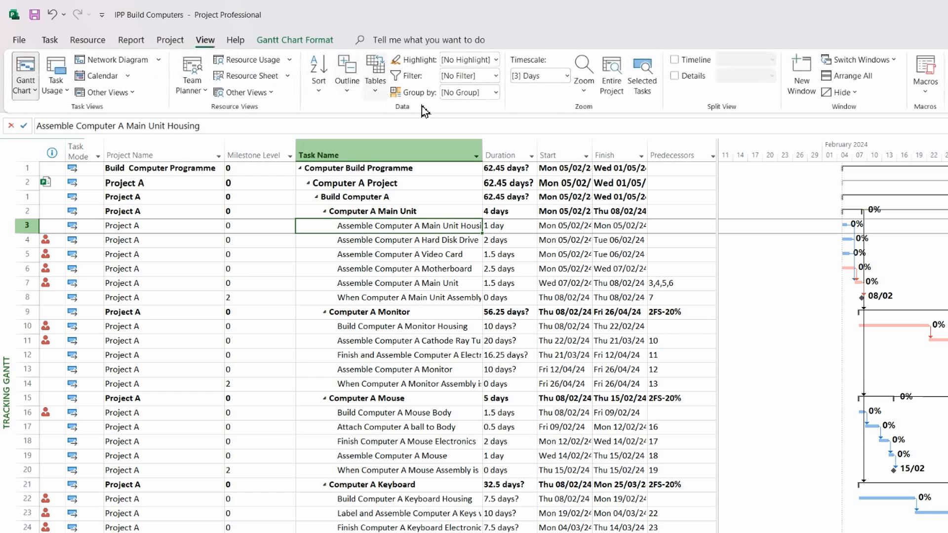
{"action": "left_click", "coordinate": [611, 82]}
{"action": "left_click", "coordinate": [170, 40]}
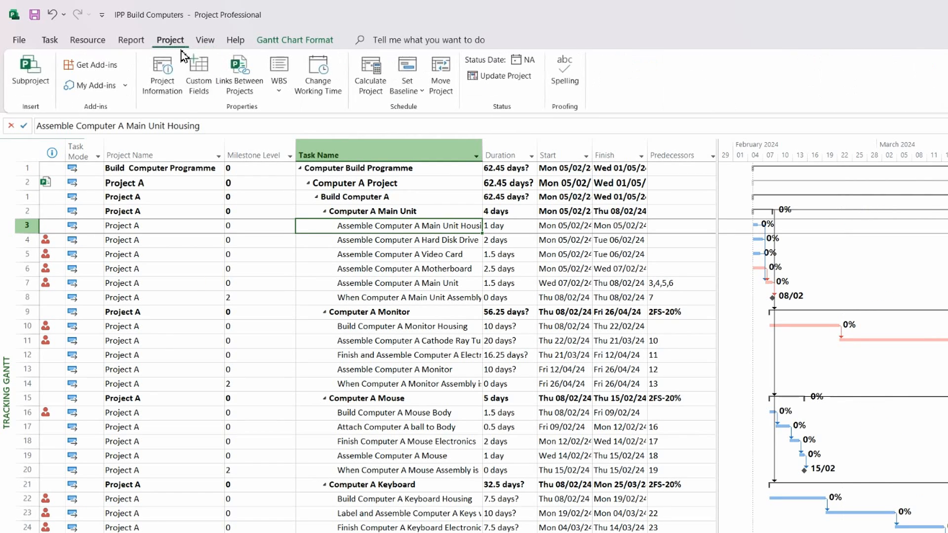
{"action": "left_click", "coordinate": [163, 74]}
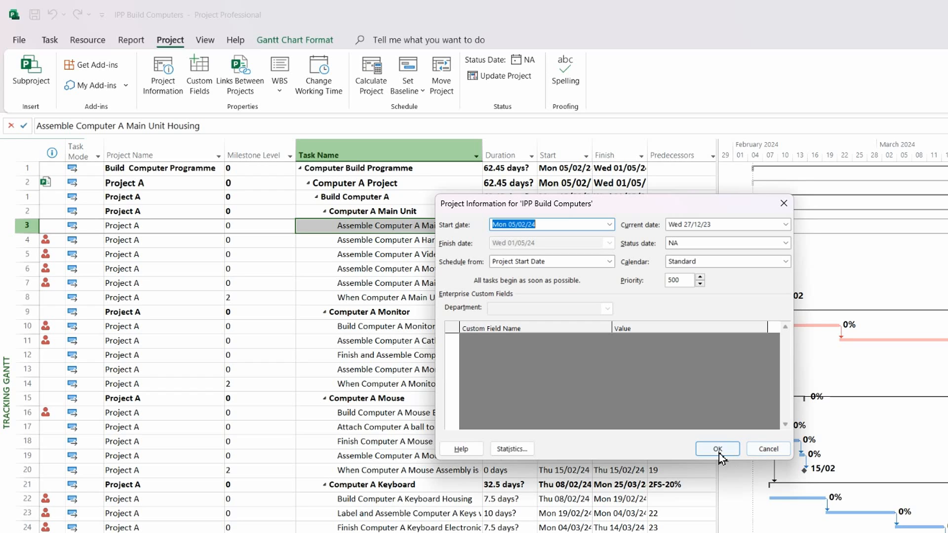
{"action": "left_click", "coordinate": [769, 449]}
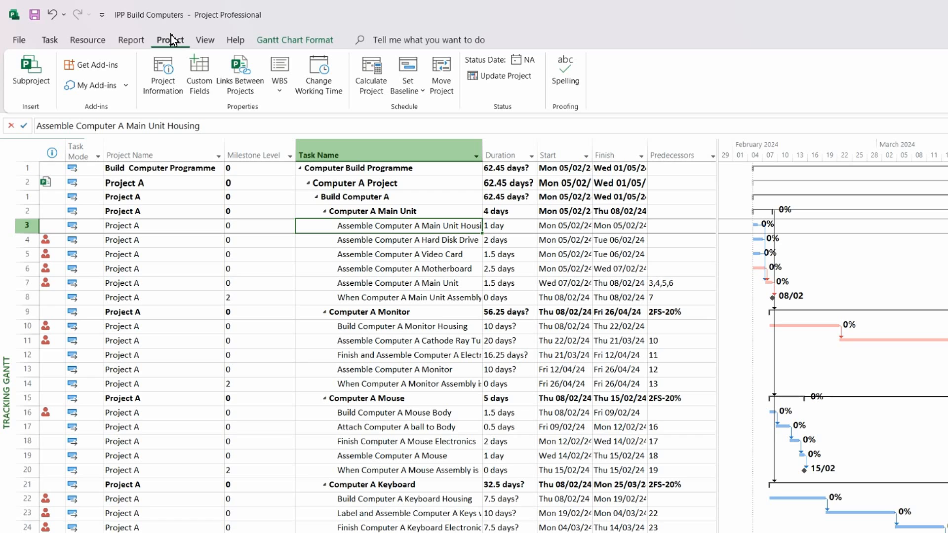
{"action": "left_click", "coordinate": [92, 43]}
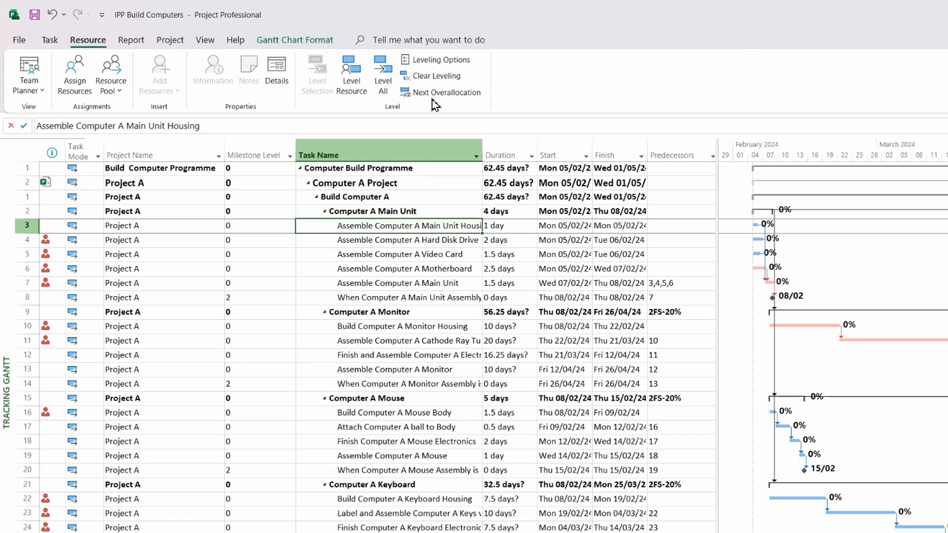
Step: Level all resources using Week by Week overallocation checks and ID Only order
{"action": "left_click", "coordinate": [432, 59]}
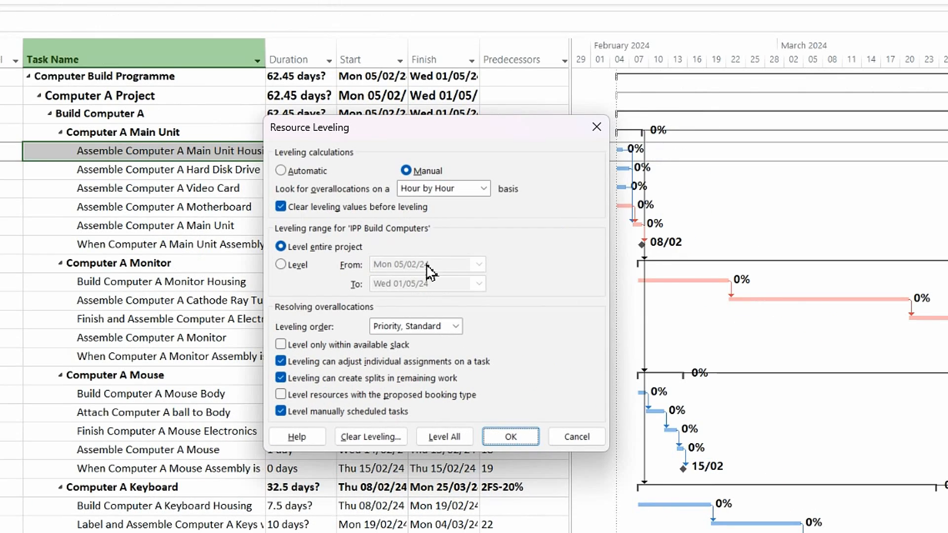
{"action": "left_click", "coordinate": [483, 188]}
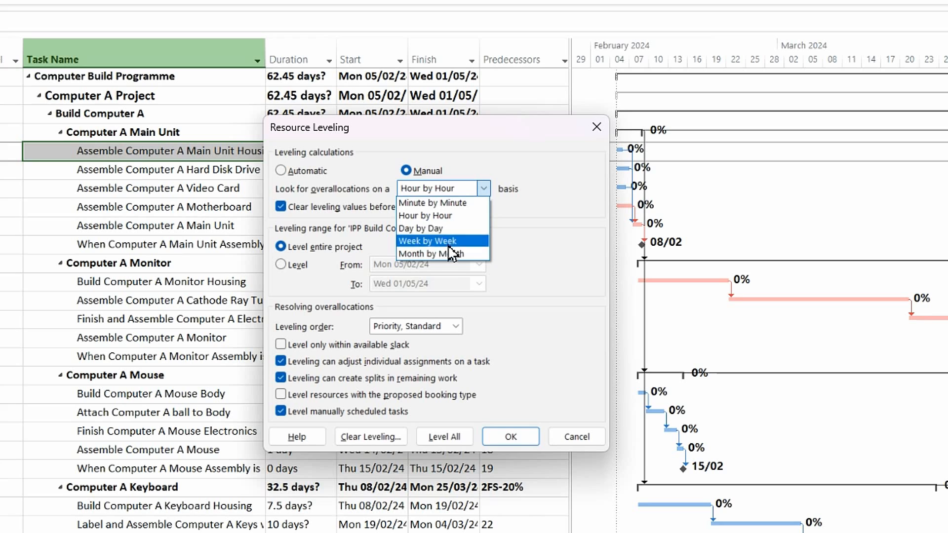
{"action": "left_click", "coordinate": [437, 216]}
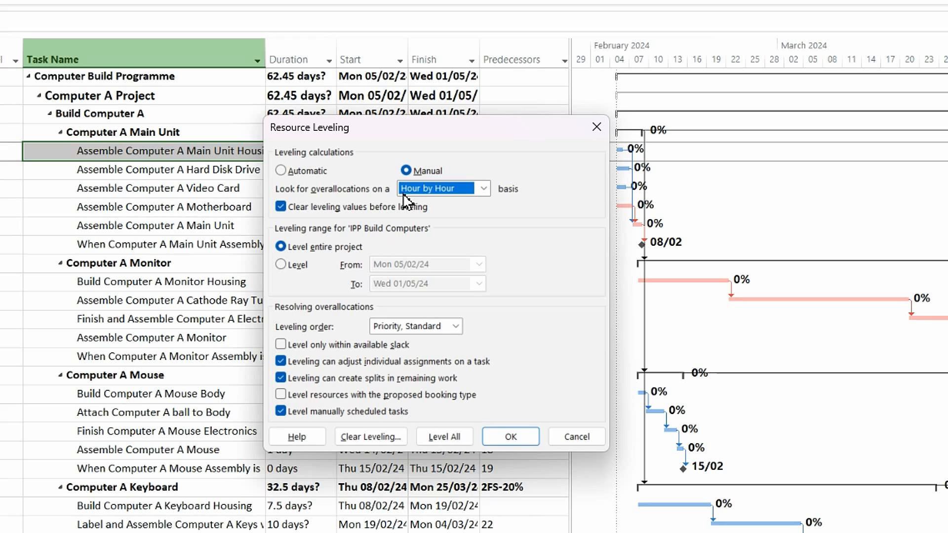
{"action": "left_click", "coordinate": [483, 189]}
{"action": "left_click", "coordinate": [441, 241]}
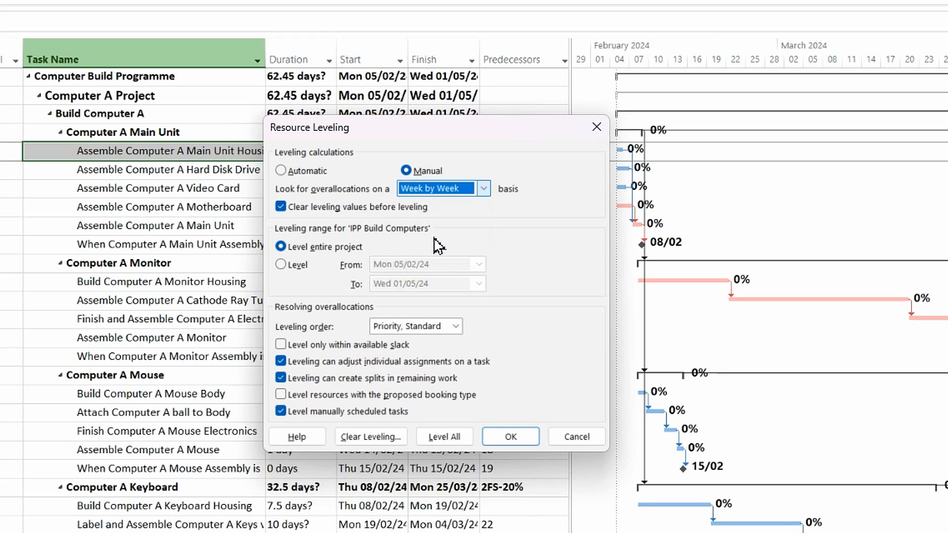
{"action": "left_click", "coordinate": [455, 326]}
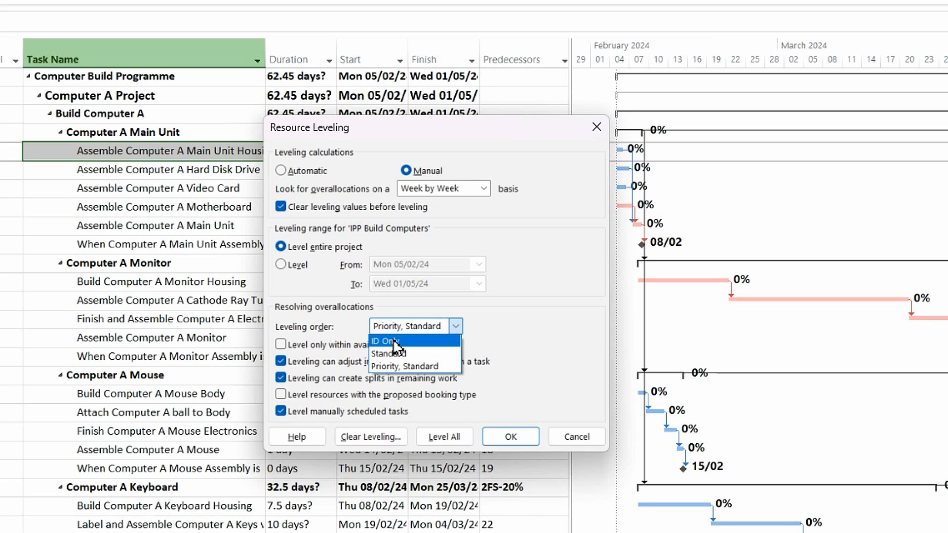
{"action": "left_click", "coordinate": [388, 341]}
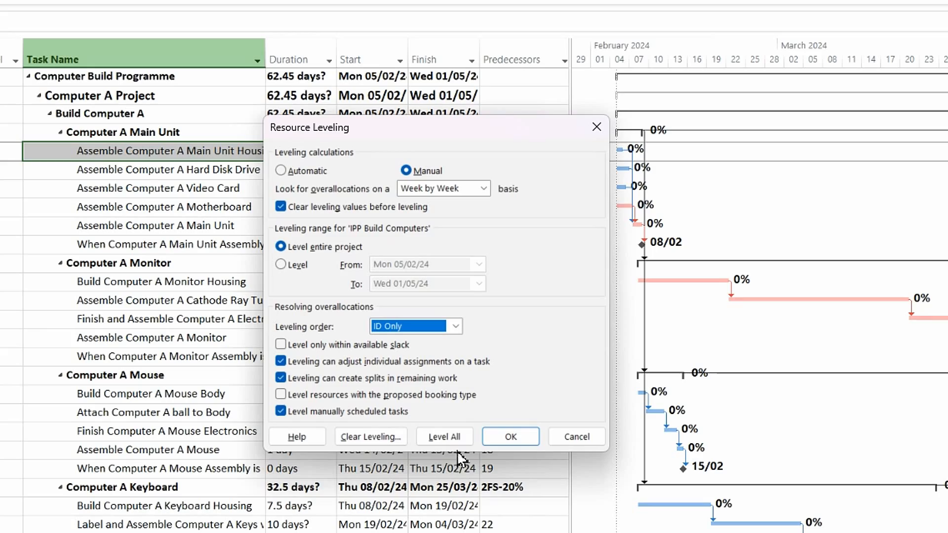
{"action": "left_click", "coordinate": [444, 436]}
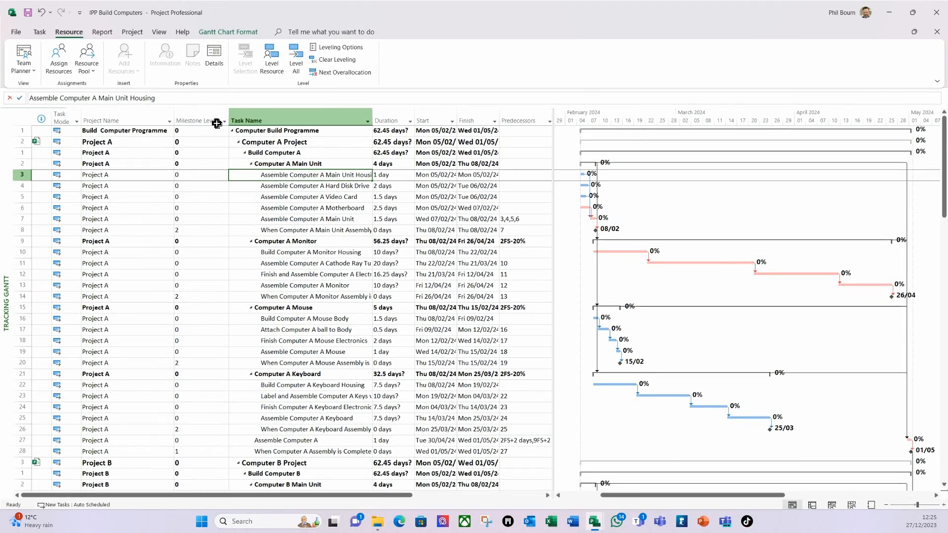
{"action": "left_click", "coordinate": [132, 32]}
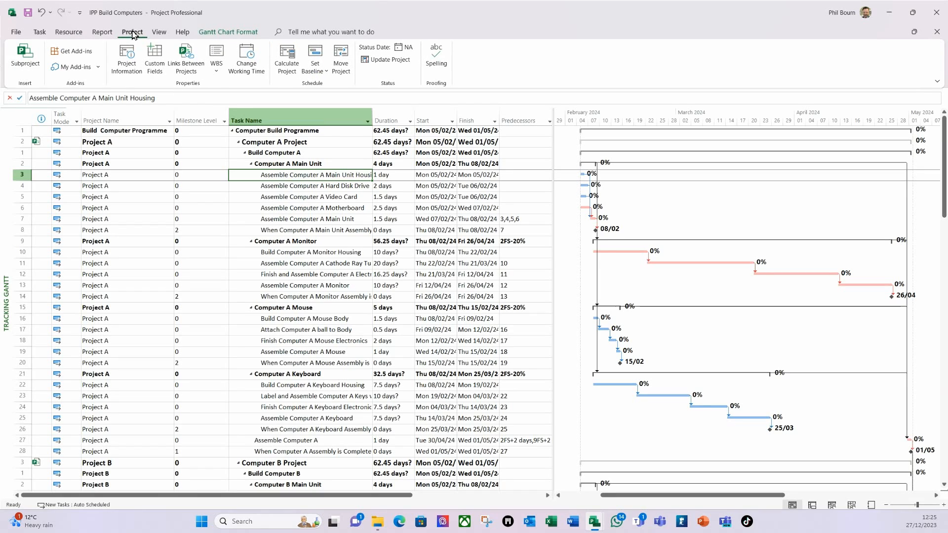
{"action": "left_click", "coordinate": [127, 69]}
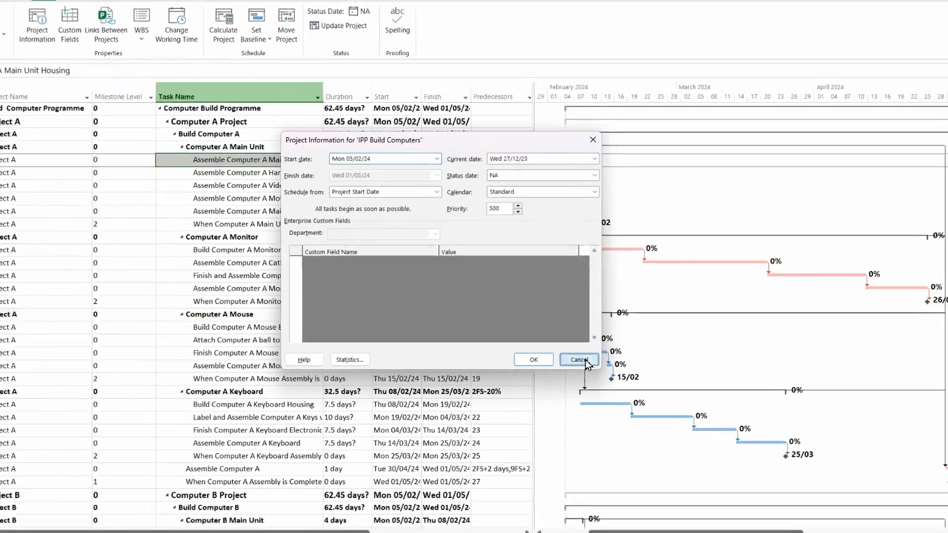
{"action": "left_click", "coordinate": [568, 370]}
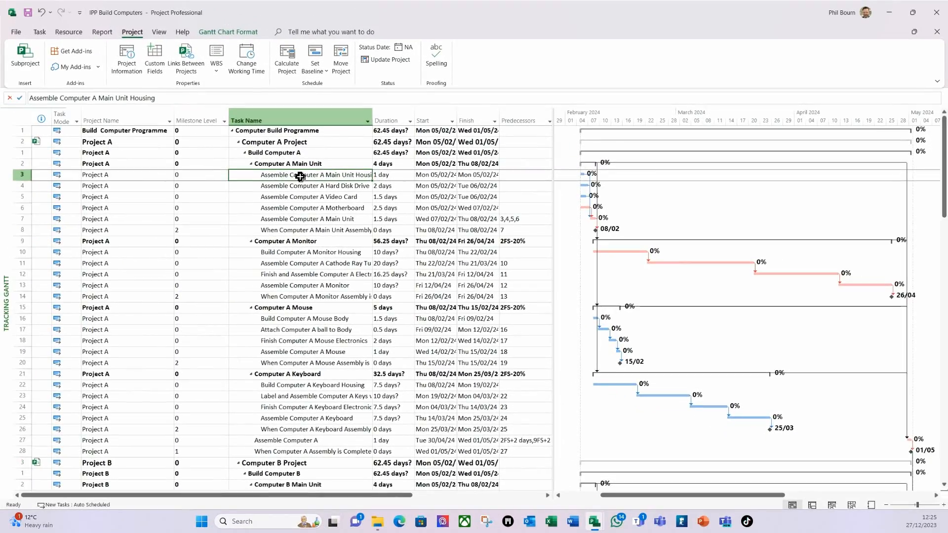
{"action": "scroll", "coordinate": [297, 173], "scroll_direction": "down", "scroll_amount": 20}
{"action": "scroll", "coordinate": [306, 195], "scroll_direction": "down", "scroll_amount": 12}
{"action": "scroll", "coordinate": [306, 195], "scroll_direction": "up", "scroll_amount": 10}
{"action": "scroll", "coordinate": [305, 195], "scroll_direction": "up", "scroll_amount": 6}
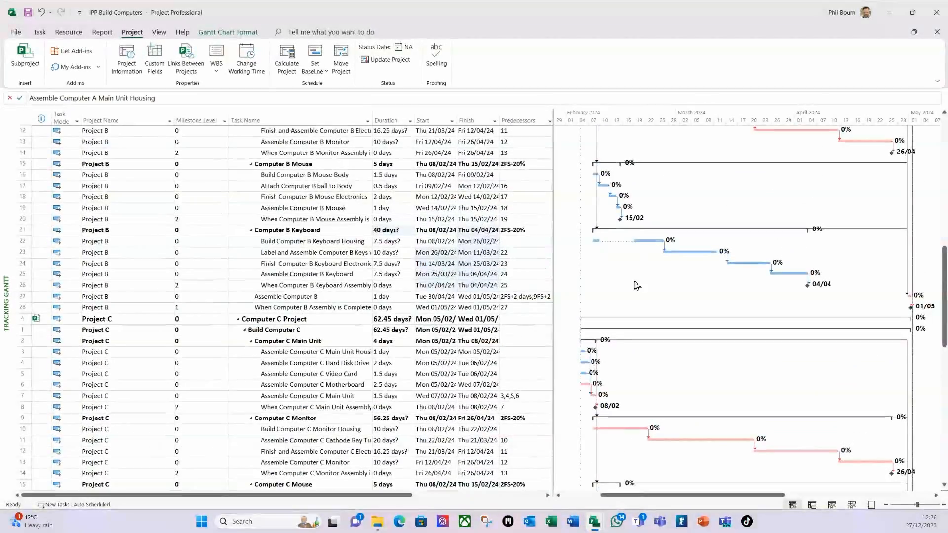
{"action": "scroll", "coordinate": [612, 252], "scroll_direction": "up", "scroll_amount": 4}
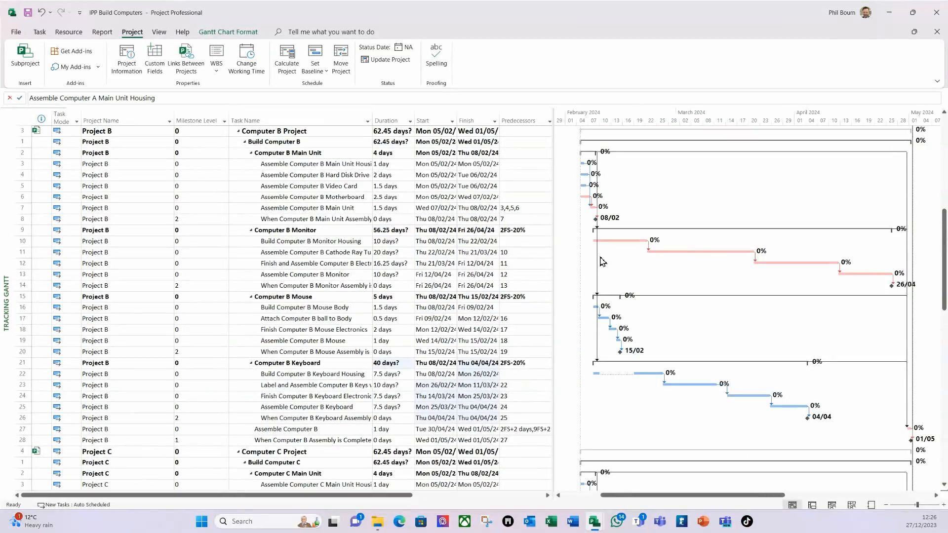
{"action": "scroll", "coordinate": [603, 262], "scroll_direction": "down", "scroll_amount": 14}
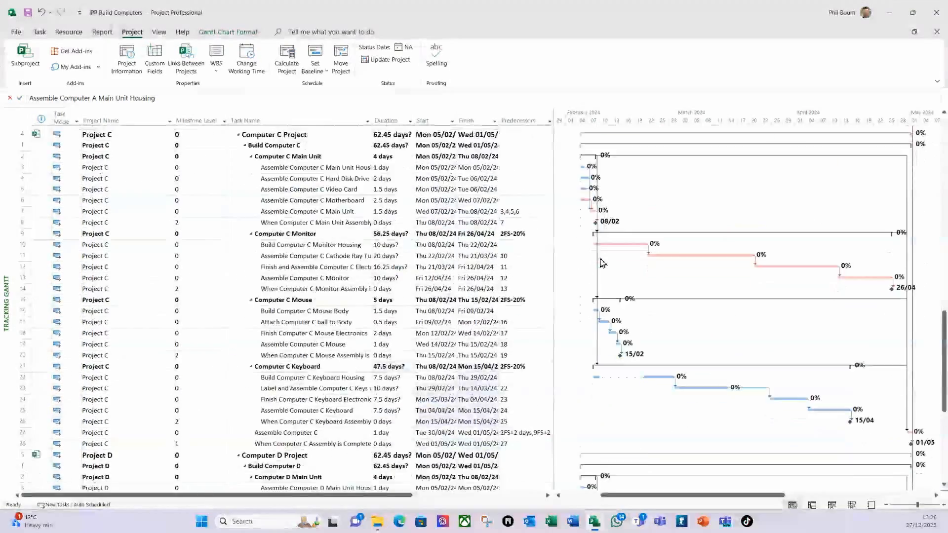
{"action": "scroll", "coordinate": [603, 262], "scroll_direction": "down", "scroll_amount": 9}
{"action": "scroll", "coordinate": [475, 213], "scroll_direction": "up", "scroll_amount": 16}
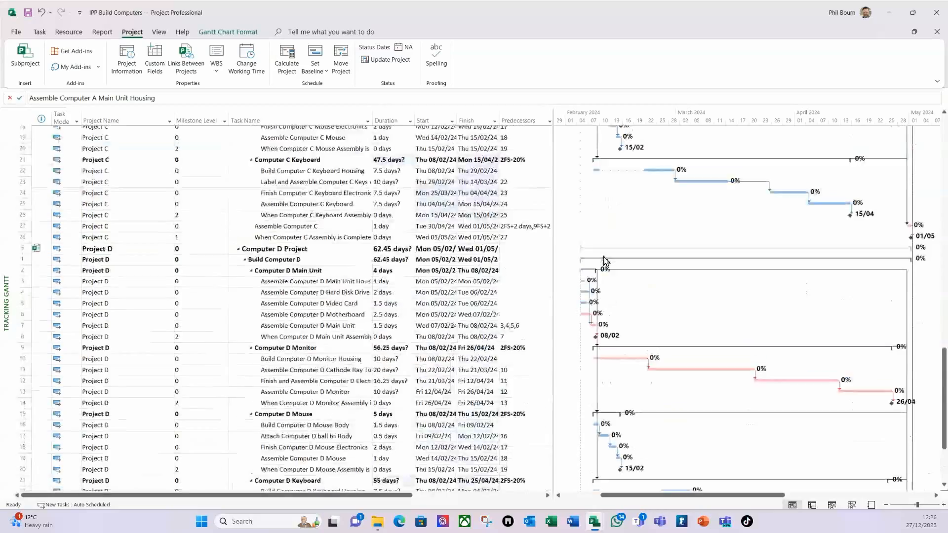
{"action": "scroll", "coordinate": [476, 213], "scroll_direction": "up", "scroll_amount": 1}
{"action": "scroll", "coordinate": [390, 169], "scroll_direction": "up", "scroll_amount": 4}
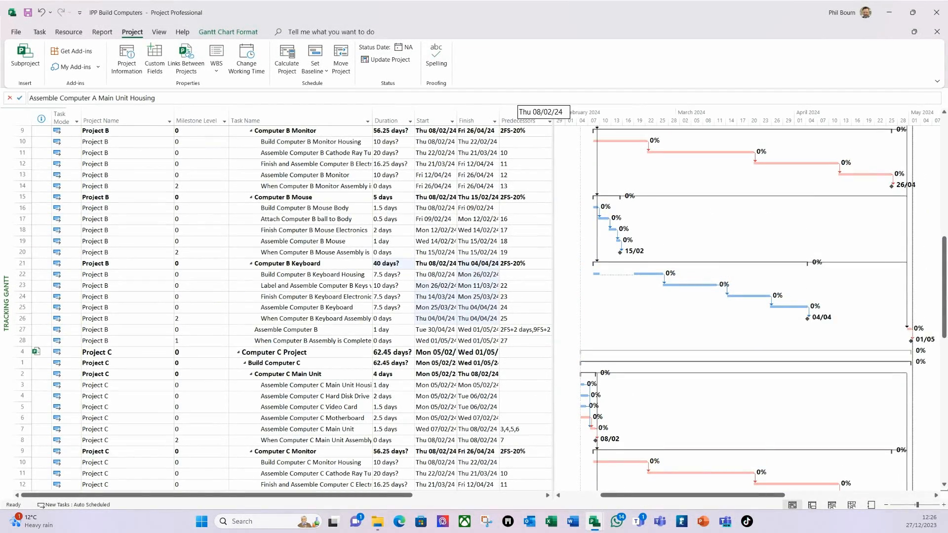
{"action": "scroll", "coordinate": [444, 197], "scroll_direction": "up", "scroll_amount": 10}
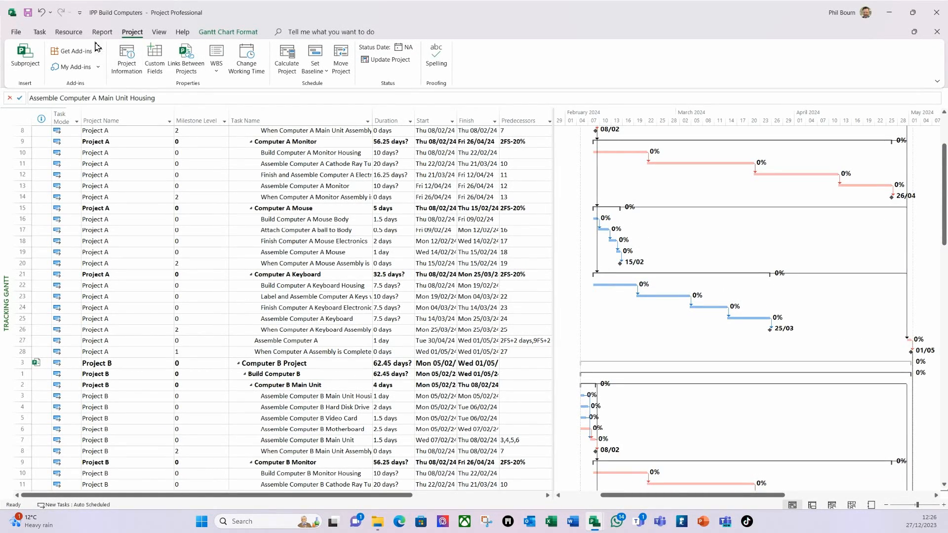
Step: Clear the existing leveling for the entire project
{"action": "left_click", "coordinate": [68, 31]}
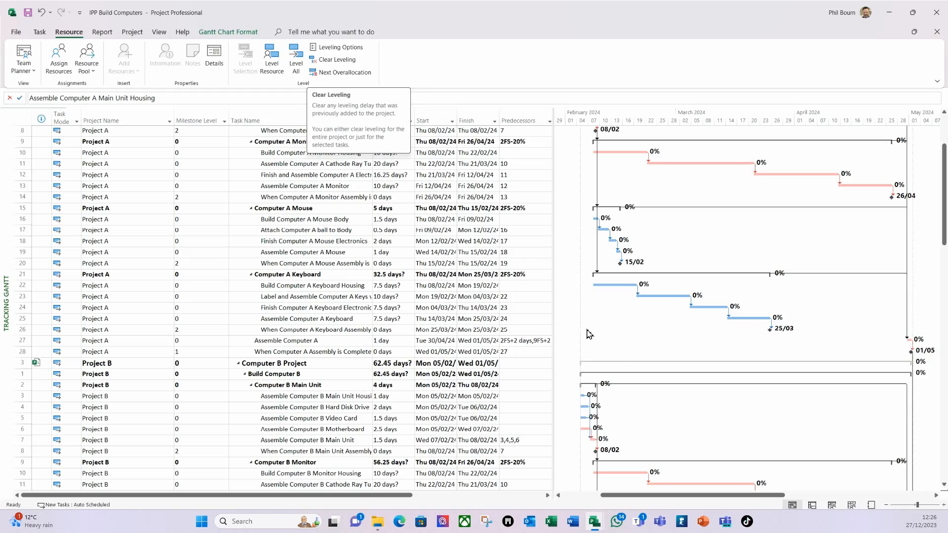
{"action": "scroll", "coordinate": [587, 334], "scroll_direction": "down", "scroll_amount": 7}
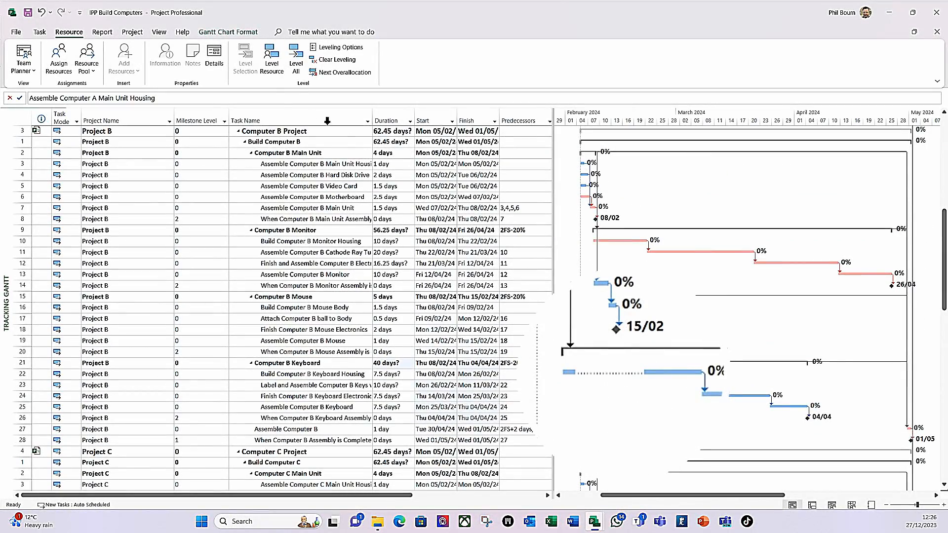
{"action": "left_click", "coordinate": [336, 60]}
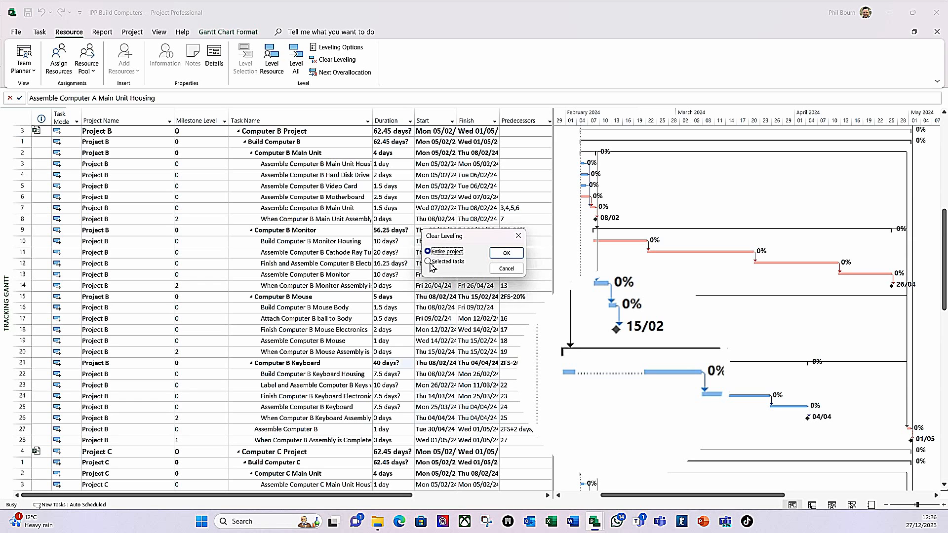
{"action": "left_click", "coordinate": [507, 254]}
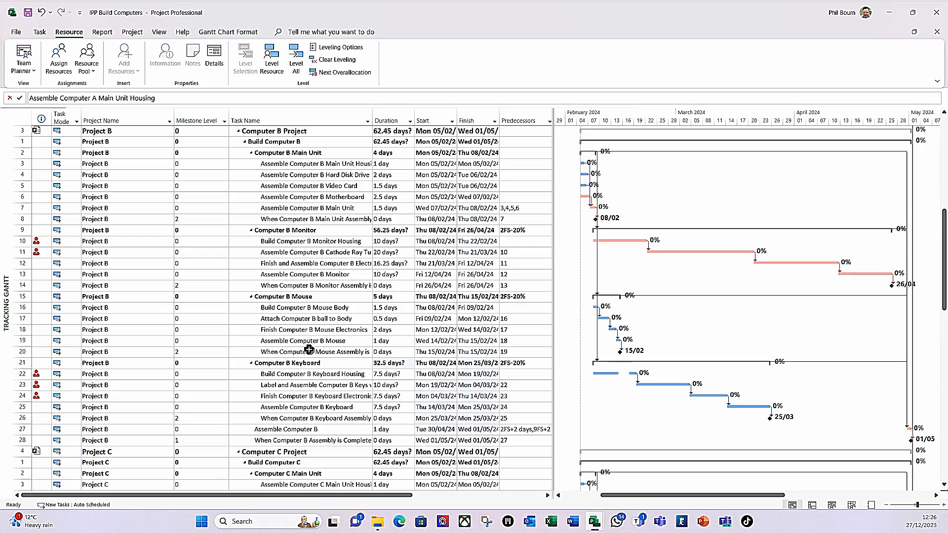
Step: Re-level all resources with Hour by Hour checks in Priority, Standard order
{"action": "left_click", "coordinate": [338, 47]}
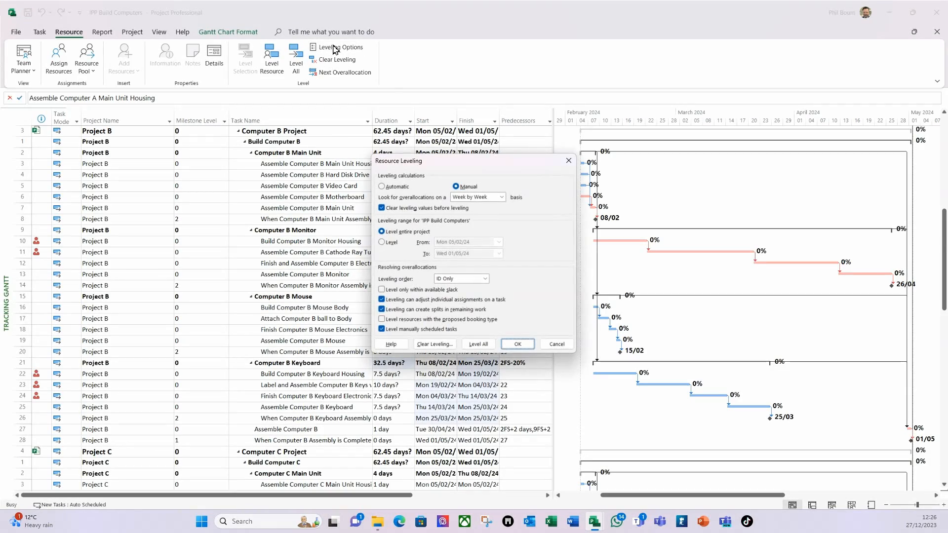
{"action": "left_click", "coordinate": [502, 197]}
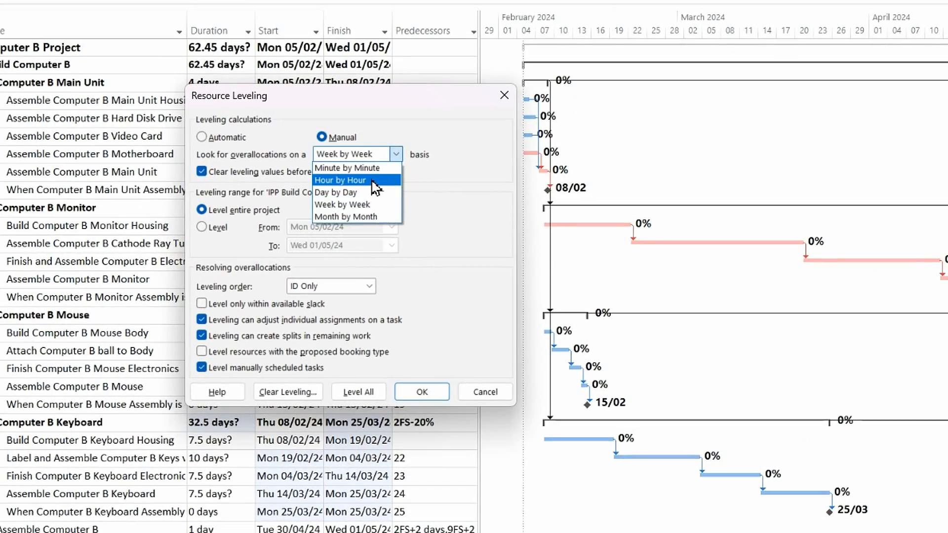
{"action": "left_click", "coordinate": [372, 181]}
{"action": "left_click", "coordinate": [369, 286]}
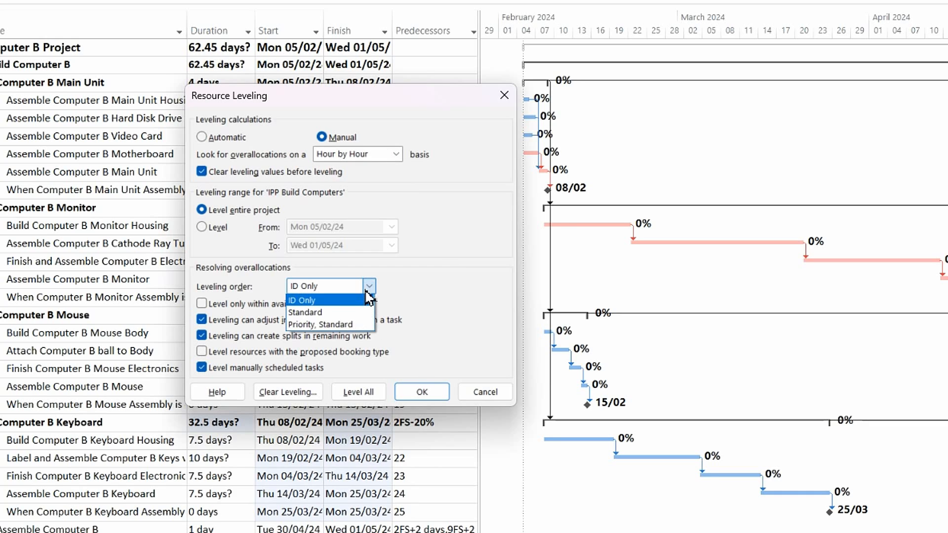
{"action": "left_click", "coordinate": [330, 324]}
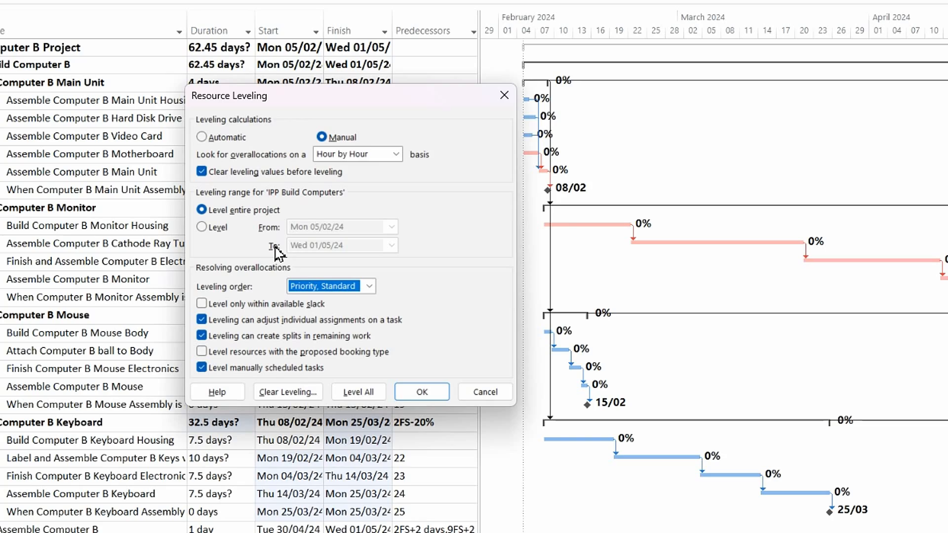
{"action": "left_click", "coordinate": [354, 393]}
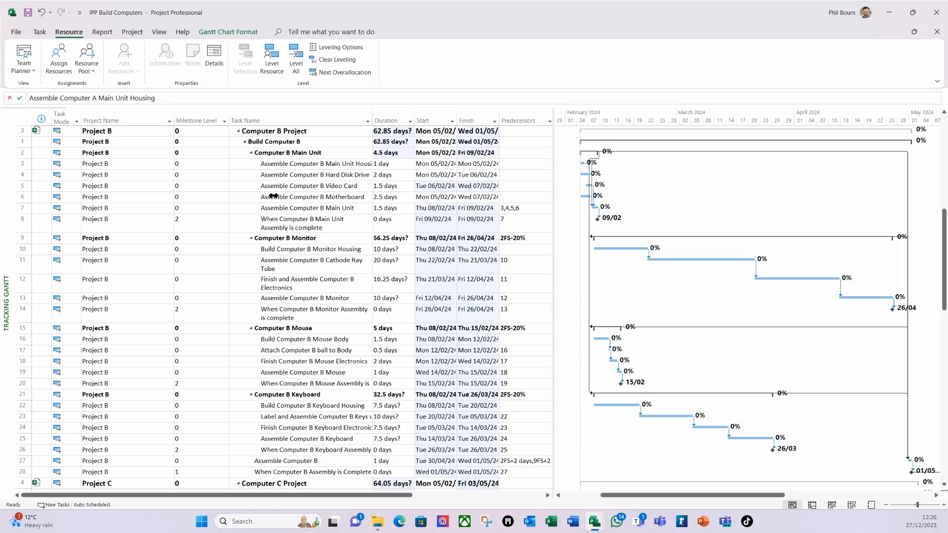
{"action": "left_click", "coordinate": [274, 197]}
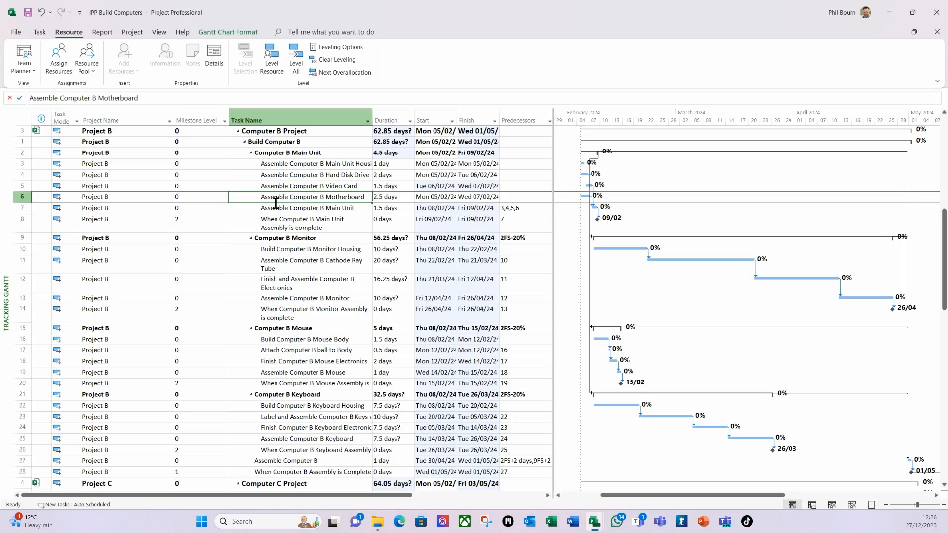
{"action": "left_click", "coordinate": [315, 222]}
{"action": "scroll", "coordinate": [463, 275], "scroll_direction": "down", "scroll_amount": 18}
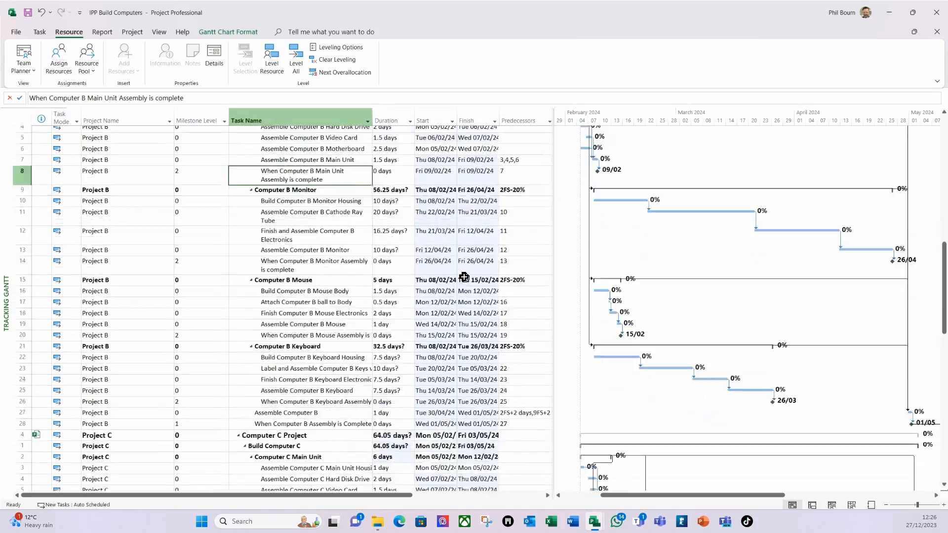
{"action": "scroll", "coordinate": [466, 275], "scroll_direction": "down", "scroll_amount": 4}
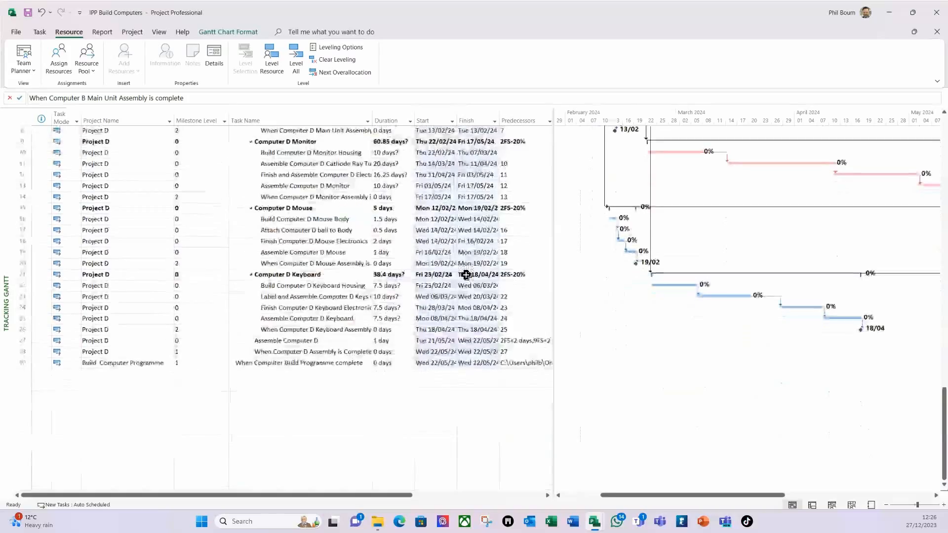
{"action": "scroll", "coordinate": [466, 275], "scroll_direction": "up", "scroll_amount": 14}
{"action": "scroll", "coordinate": [463, 275], "scroll_direction": "up", "scroll_amount": 18}
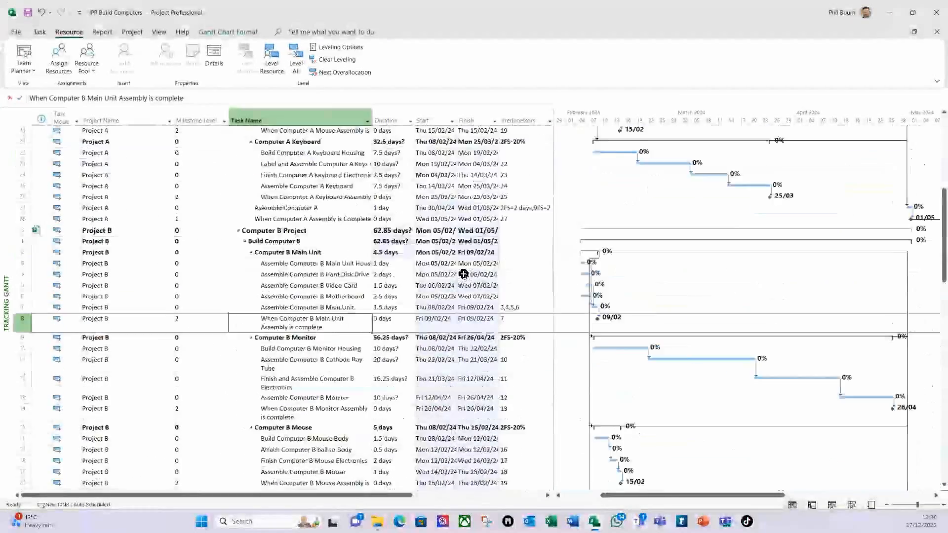
{"action": "left_click", "coordinate": [133, 32]}
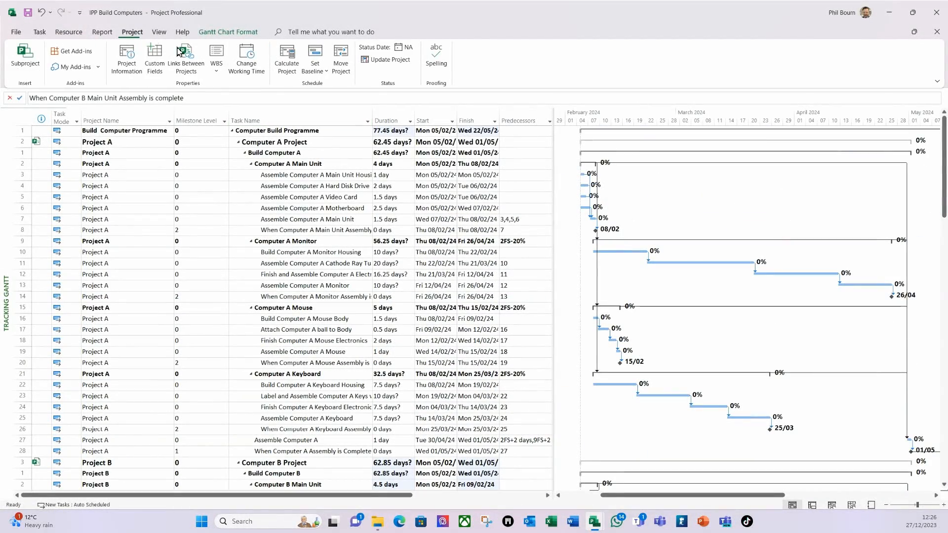
{"action": "left_click", "coordinate": [131, 72]}
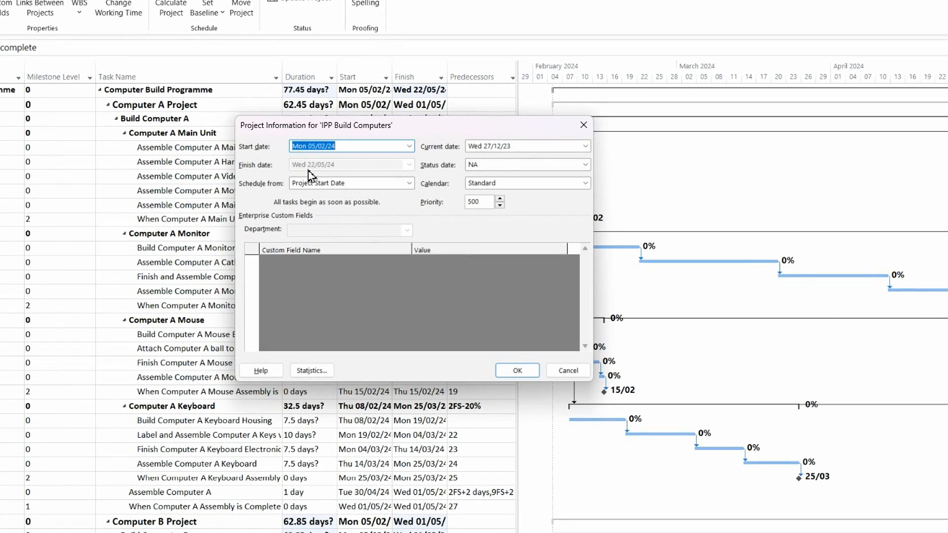
{"action": "left_click", "coordinate": [517, 370]}
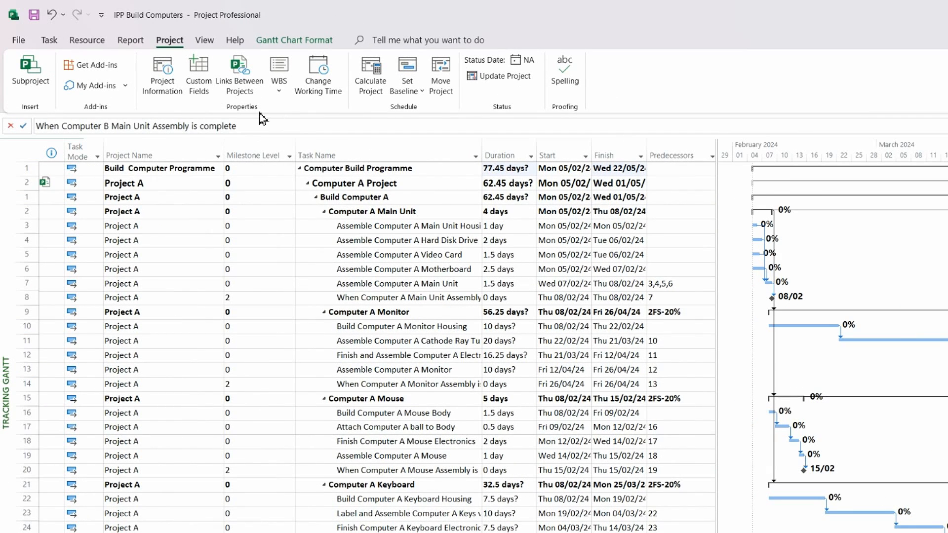
Step: Collapse the outline to Level 2 so only the four subprojects show
{"action": "left_click", "coordinate": [204, 40]}
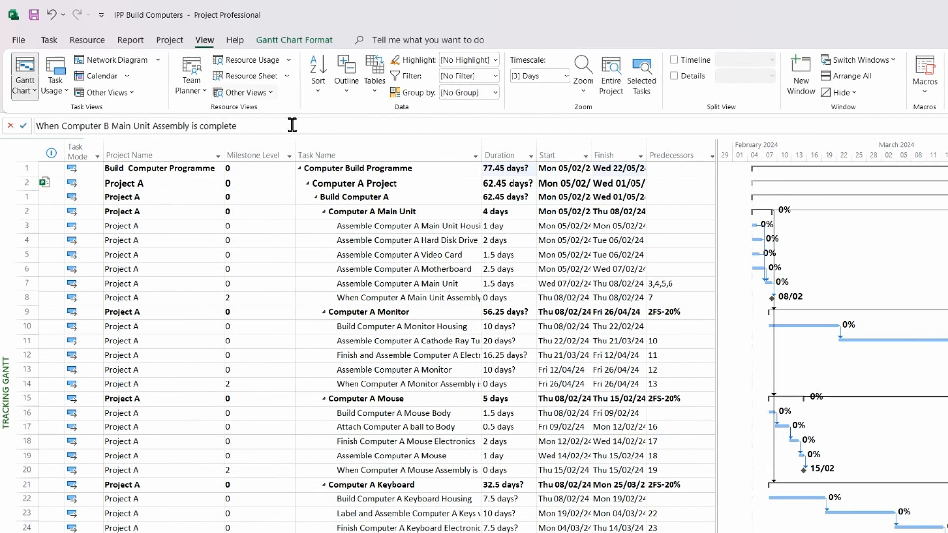
{"action": "left_click", "coordinate": [347, 94]}
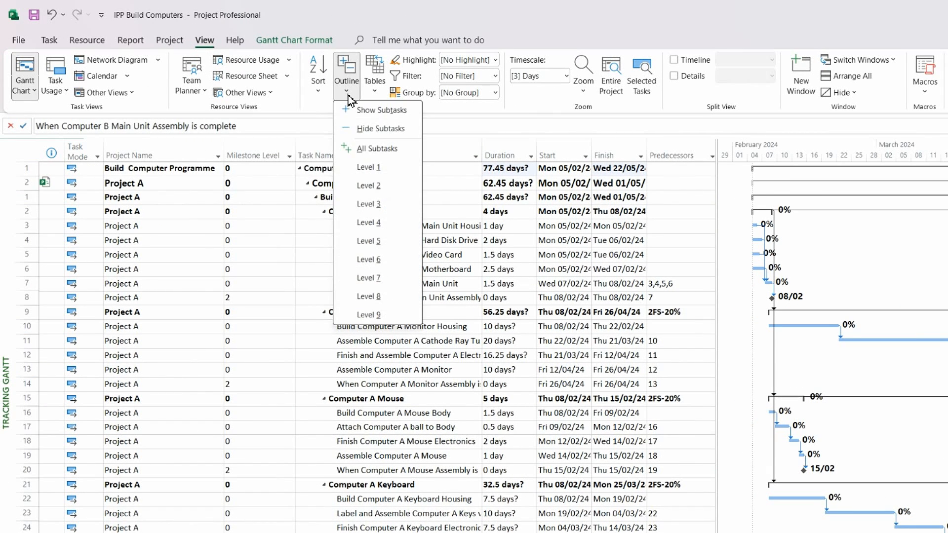
{"action": "left_click", "coordinate": [380, 188]}
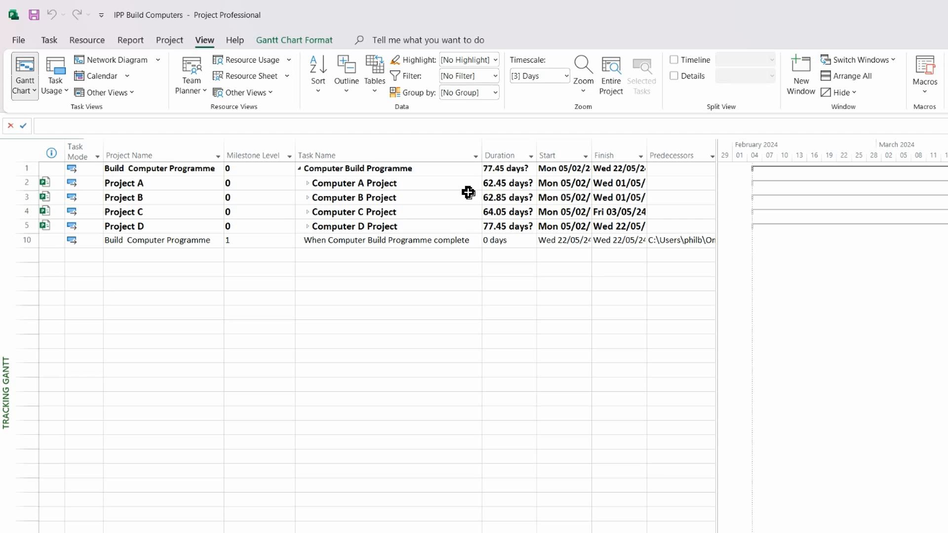
Step: Autofit the Finish and Start columns to display full dates
{"action": "left_click", "coordinate": [564, 184]}
{"action": "double_click", "coordinate": [649, 157]}
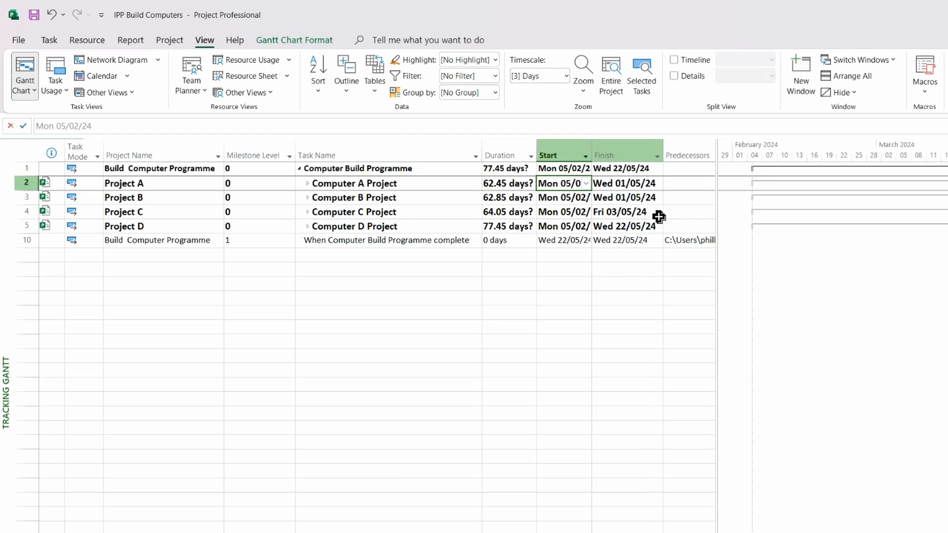
{"action": "double_click", "coordinate": [595, 155]}
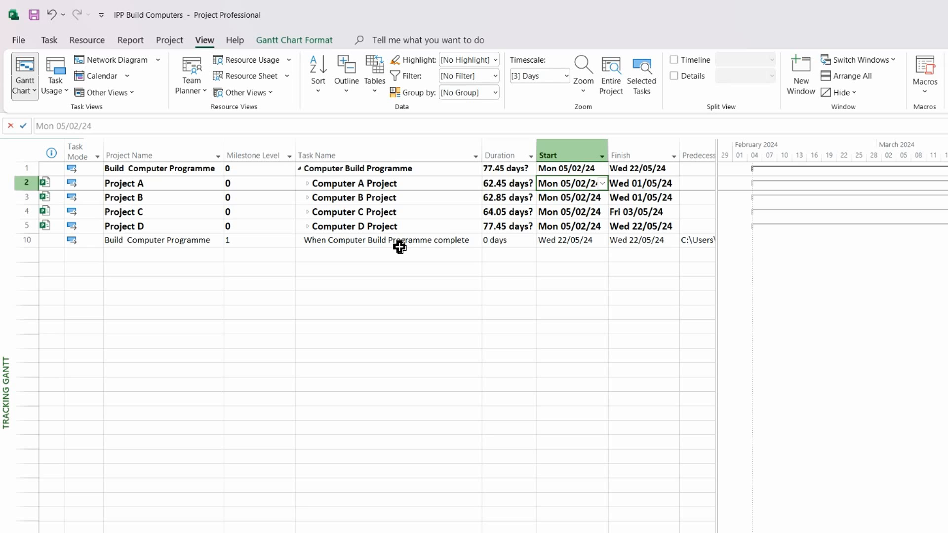
Step: Set a baseline for the entire project with the default Set Baseline options
{"action": "left_click", "coordinate": [169, 41]}
{"action": "left_click", "coordinate": [412, 93]}
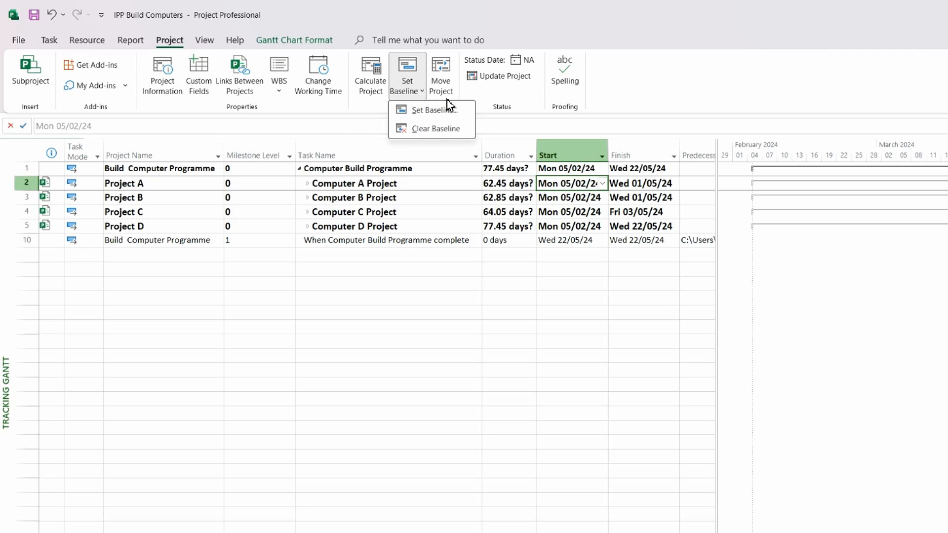
{"action": "left_click", "coordinate": [446, 111]}
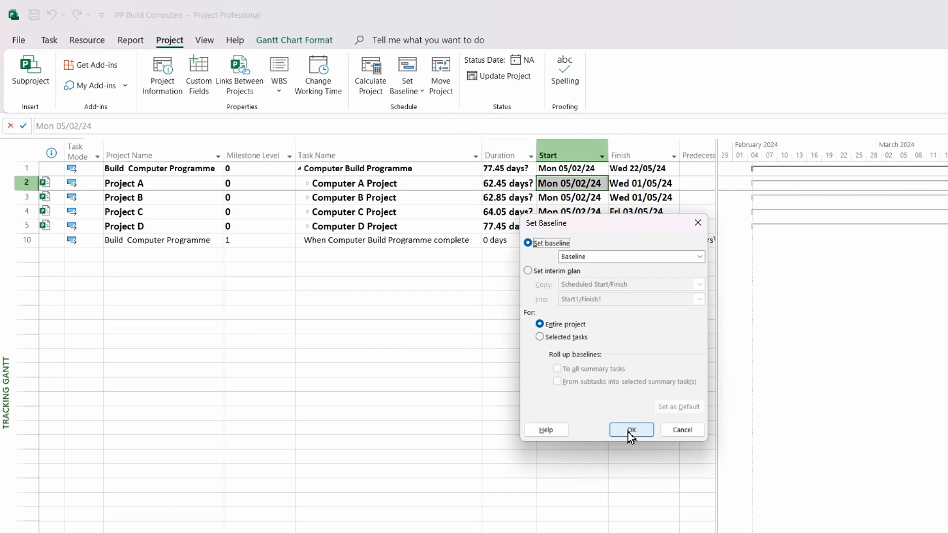
{"action": "left_click", "coordinate": [631, 430]}
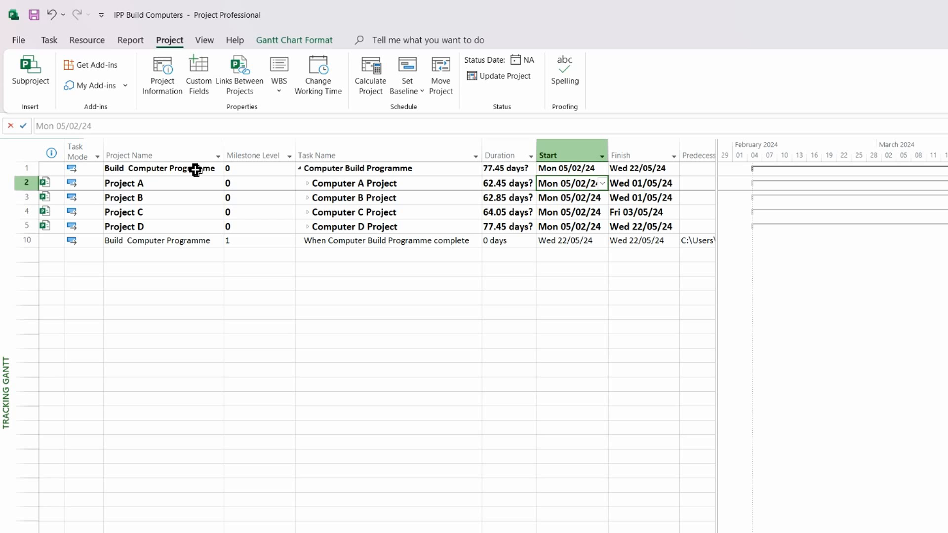
{"action": "left_click", "coordinate": [205, 40]}
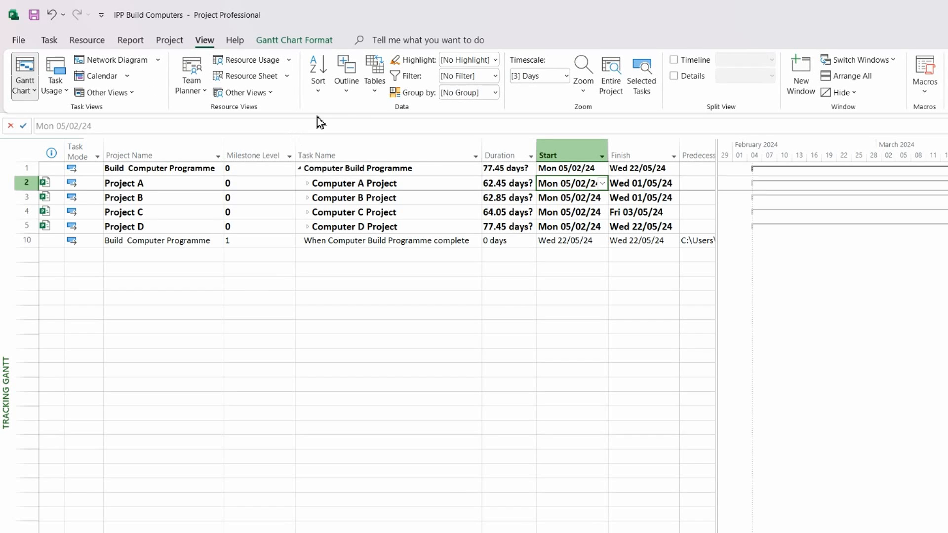
{"action": "left_click", "coordinate": [347, 93]}
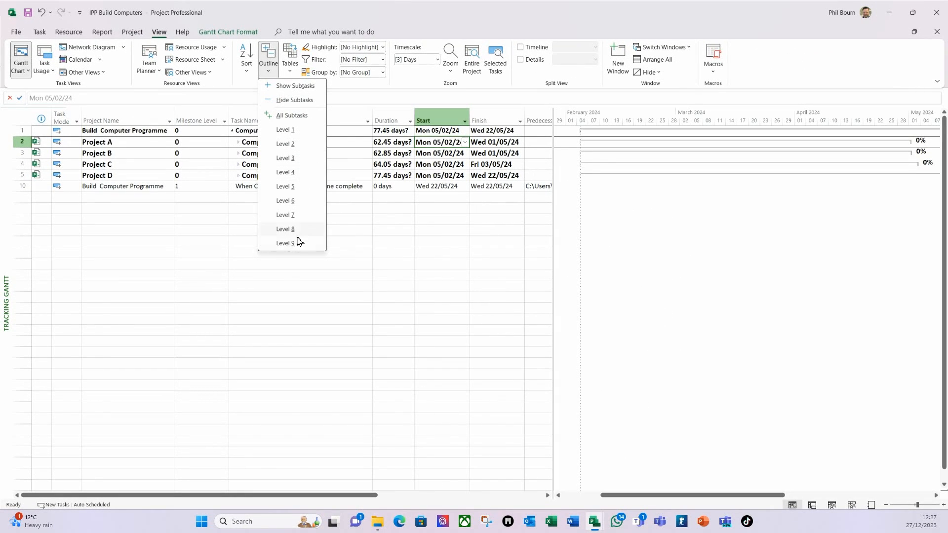
Step: Apply Outline > All Subtasks and scroll through every task for Computers A to D
{"action": "left_click", "coordinate": [293, 242]}
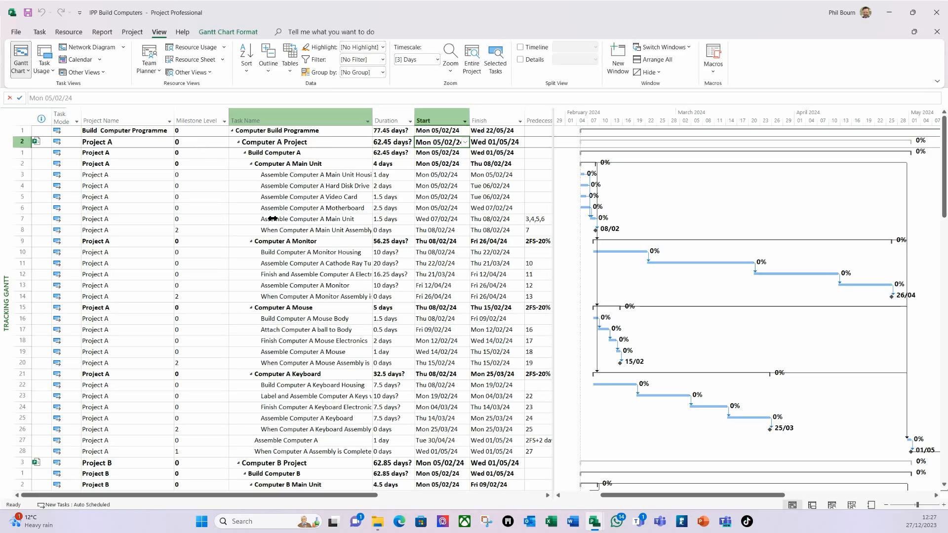
{"action": "scroll", "coordinate": [273, 218], "scroll_direction": "down", "scroll_amount": 20}
{"action": "scroll", "coordinate": [280, 211], "scroll_direction": "up", "scroll_amount": 12}
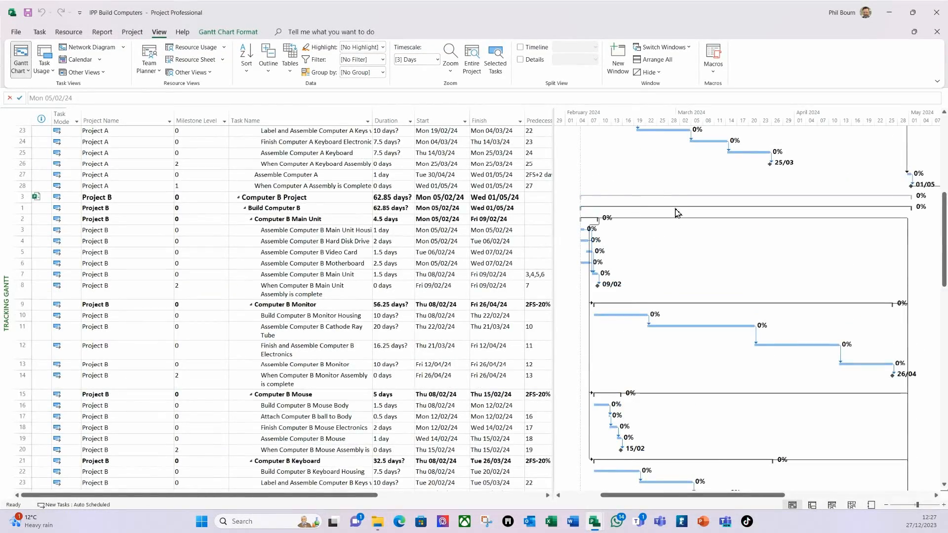
{"action": "scroll", "coordinate": [674, 200], "scroll_direction": "up", "scroll_amount": 8}
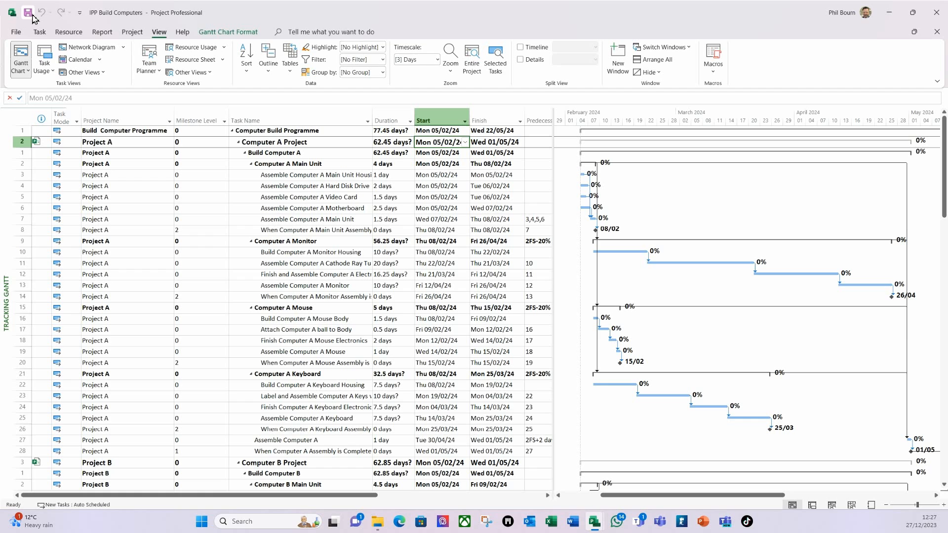
Step: Close Project, saving all projects and updating the resource pool with OK to All
{"action": "left_click", "coordinate": [938, 12]}
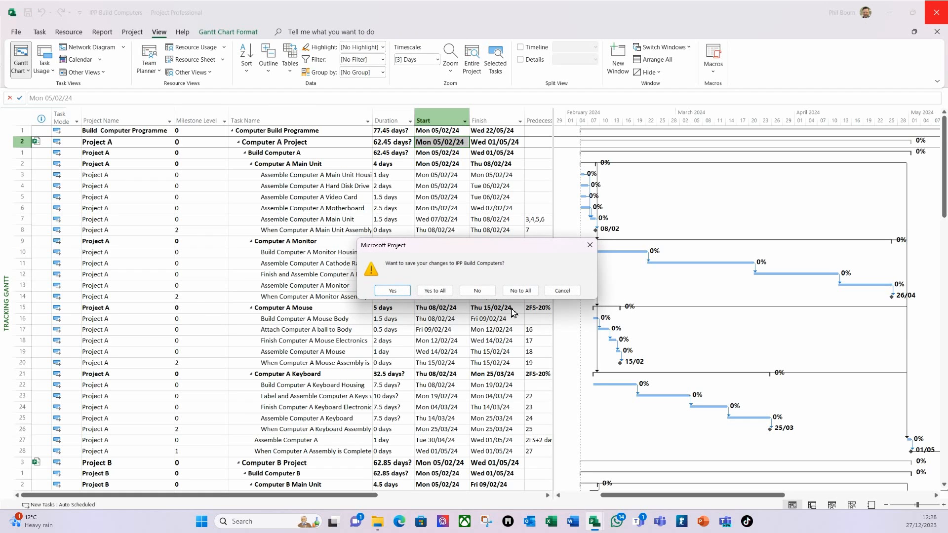
{"action": "left_click", "coordinate": [434, 291]}
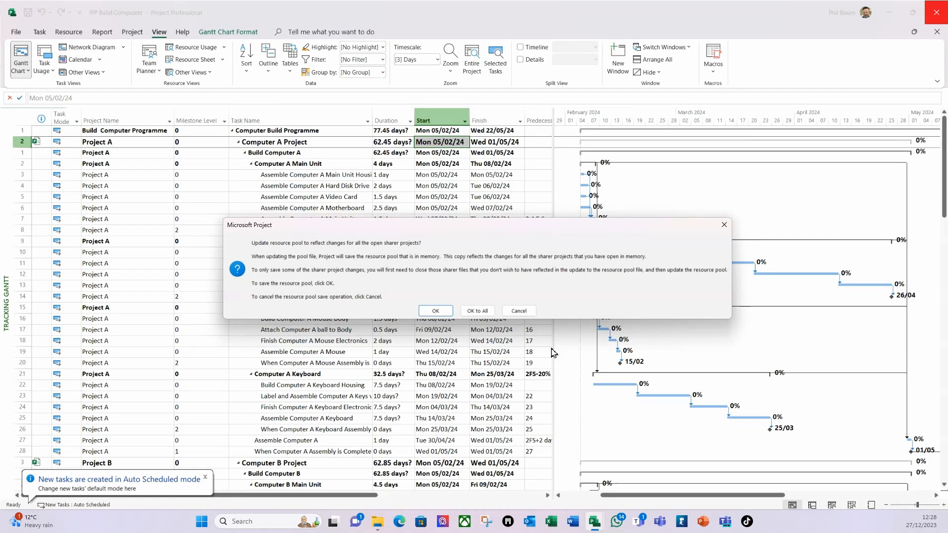
{"action": "left_click", "coordinate": [477, 310]}
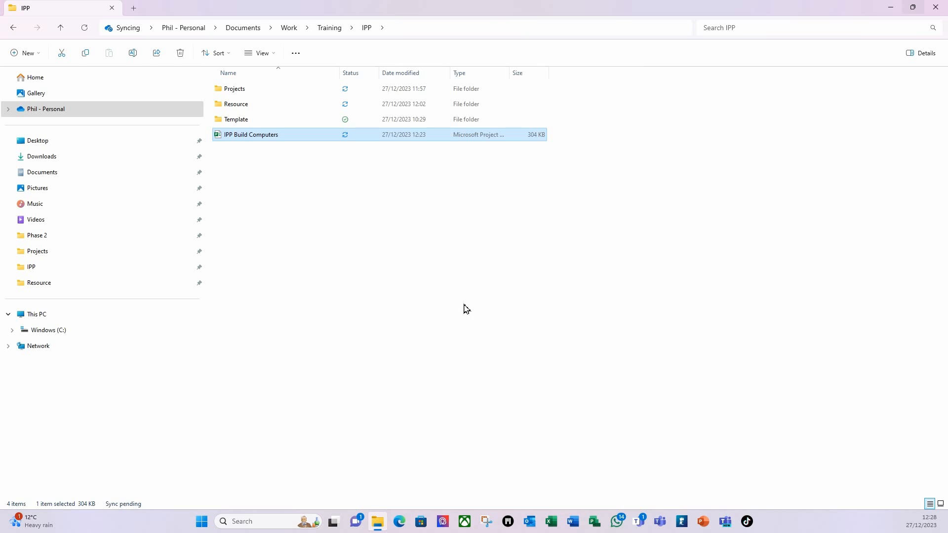
Step: Open Computer A Project from the Projects folder in File Explorer
{"action": "left_click", "coordinate": [233, 94]}
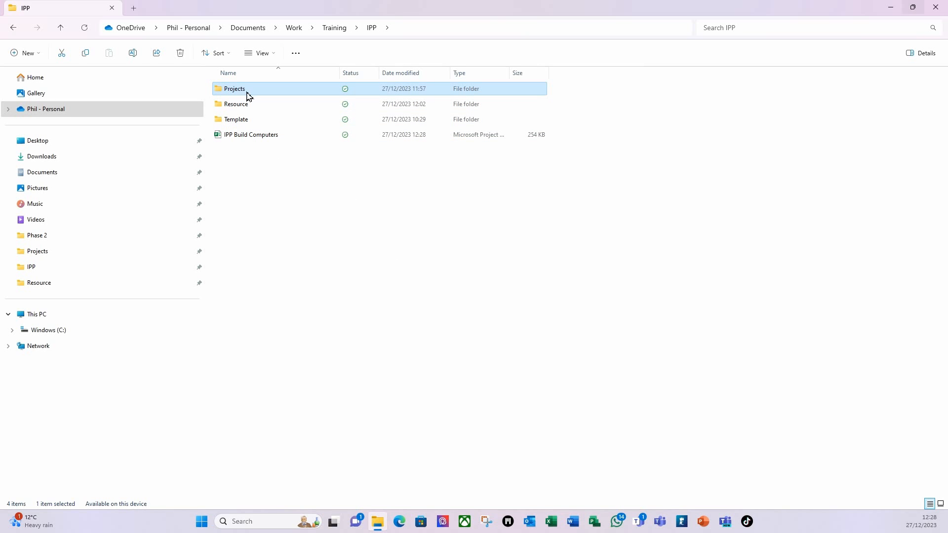
{"action": "double_click", "coordinate": [248, 94]}
{"action": "double_click", "coordinate": [245, 92]}
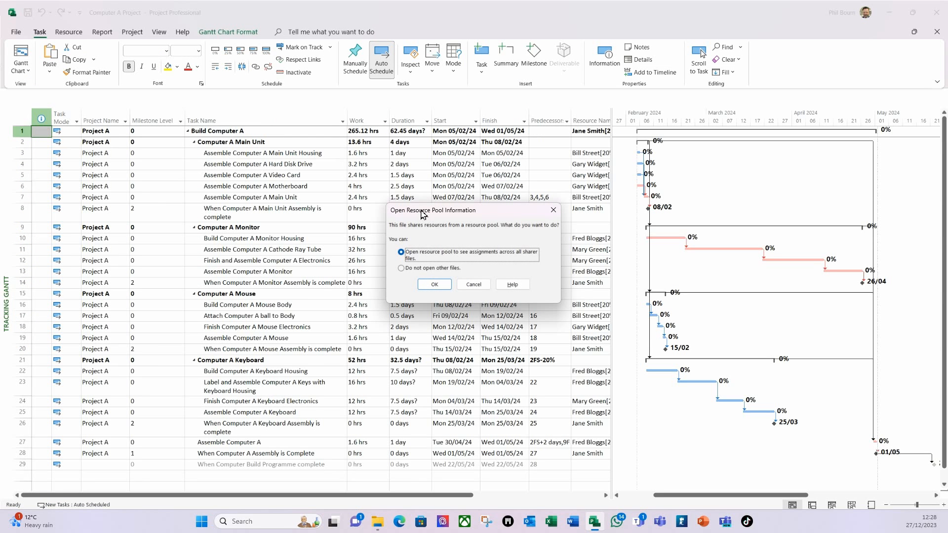
Step: Open Computer A with the shared resource pool and set a baseline for the entire project
{"action": "left_click", "coordinate": [434, 285]}
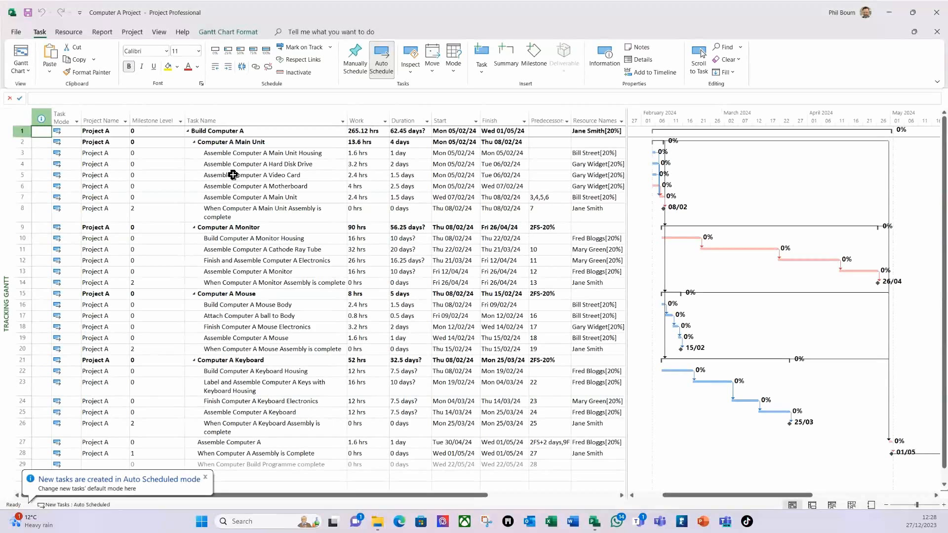
{"action": "left_click", "coordinate": [132, 36]}
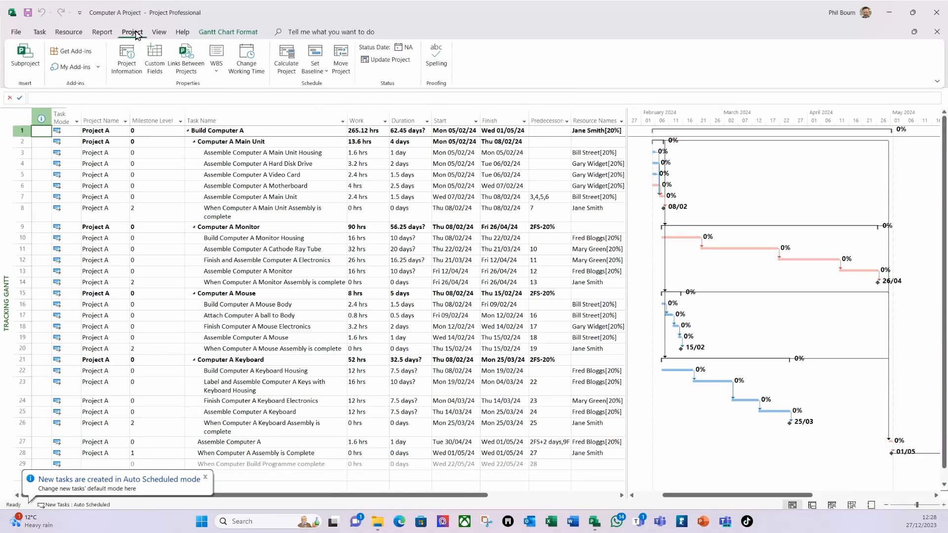
{"action": "left_click", "coordinate": [318, 73]}
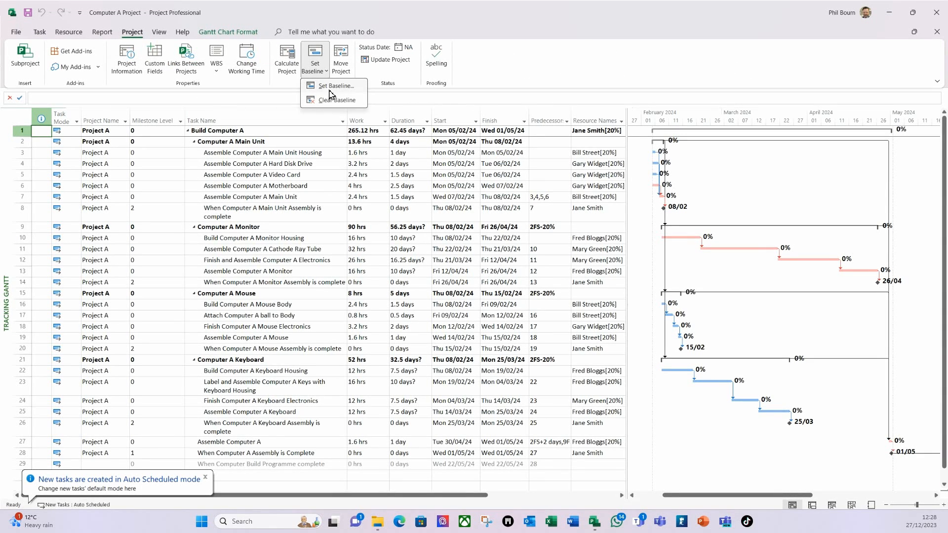
{"action": "left_click", "coordinate": [333, 87]}
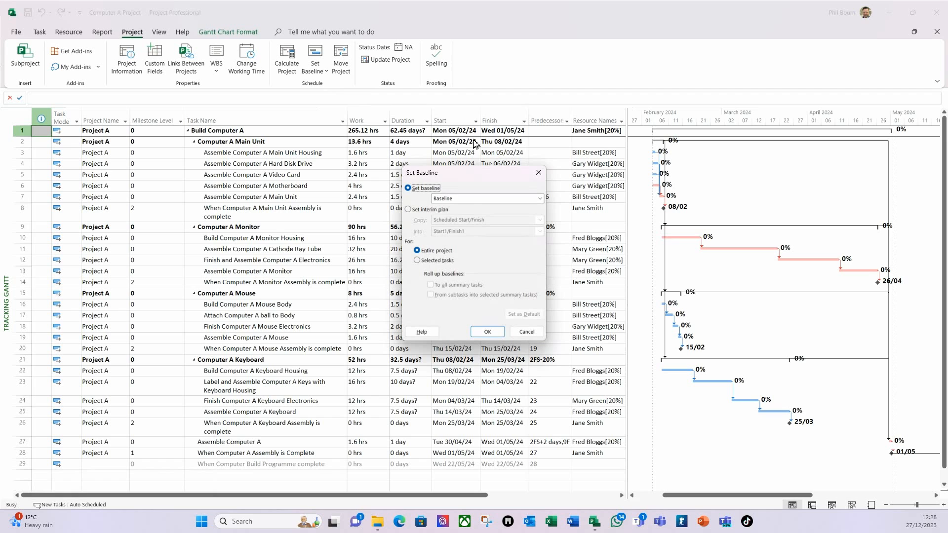
{"action": "left_click", "coordinate": [487, 331]}
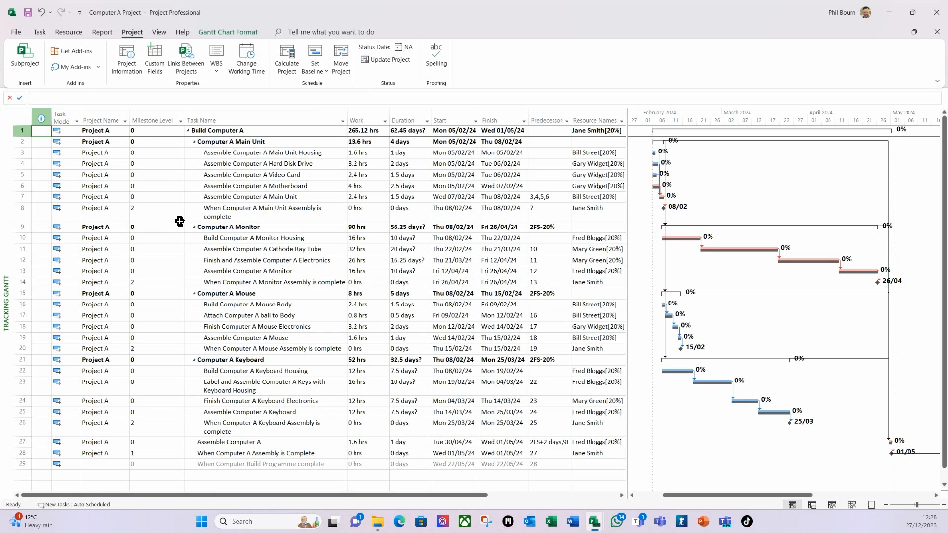
Step: Save Computer A, updating the shared resource pool, and close it
{"action": "left_click", "coordinate": [27, 13]}
{"action": "left_click", "coordinate": [458, 311]}
{"action": "left_click", "coordinate": [935, 13]}
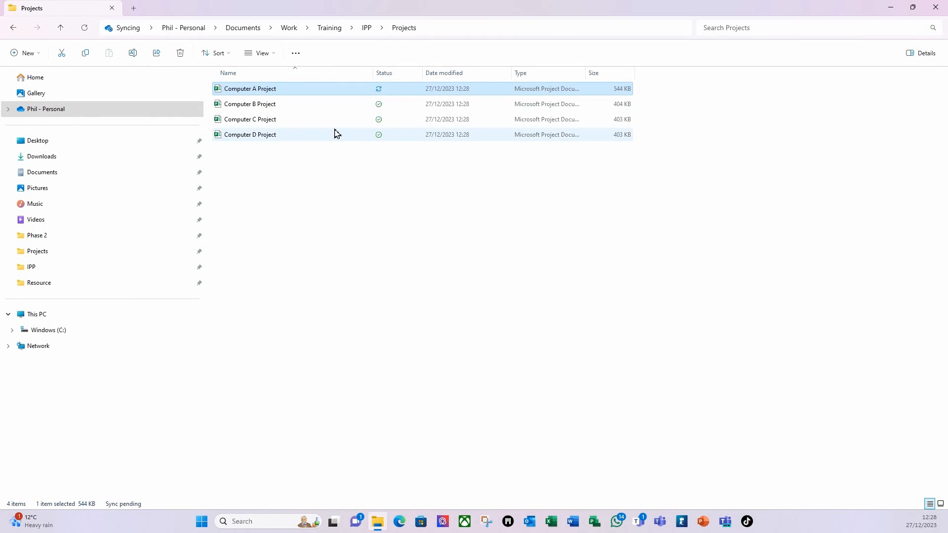
Step: Open Computer B with the pool, baseline it, save with pool update and close
{"action": "double_click", "coordinate": [251, 104]}
{"action": "left_click", "coordinate": [435, 285]}
{"action": "left_click", "coordinate": [132, 33]}
{"action": "left_click", "coordinate": [315, 65]}
{"action": "left_click", "coordinate": [334, 86]}
{"action": "left_click", "coordinate": [486, 344]}
{"action": "left_click", "coordinate": [936, 13]}
{"action": "left_click", "coordinate": [417, 288]}
Step: Open Computer C, baseline the entire project, save with pool update and close
{"action": "double_click", "coordinate": [235, 119]}
{"action": "left_click", "coordinate": [132, 32]}
{"action": "left_click", "coordinate": [315, 64]}
{"action": "left_click", "coordinate": [335, 87]}
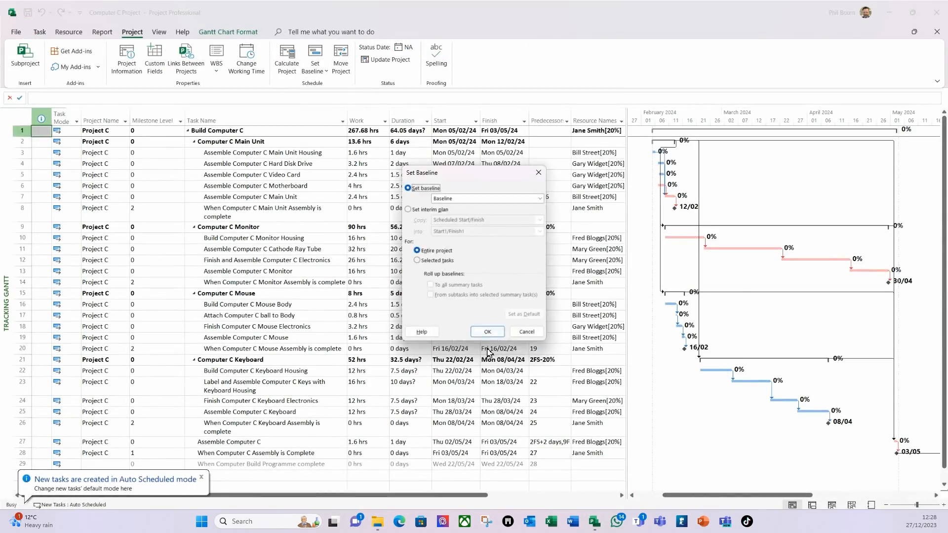
{"action": "left_click", "coordinate": [486, 332]}
{"action": "left_click", "coordinate": [936, 12]}
{"action": "left_click", "coordinate": [459, 311]}
Step: Baseline, save and close Computer D, then return to the IPP folder
{"action": "double_click", "coordinate": [261, 135]}
{"action": "left_click", "coordinate": [132, 32]}
{"action": "left_click", "coordinate": [315, 65]}
{"action": "left_click", "coordinate": [334, 87]}
{"action": "left_click", "coordinate": [486, 347]}
{"action": "left_click", "coordinate": [936, 12]}
{"action": "left_click", "coordinate": [441, 291]}
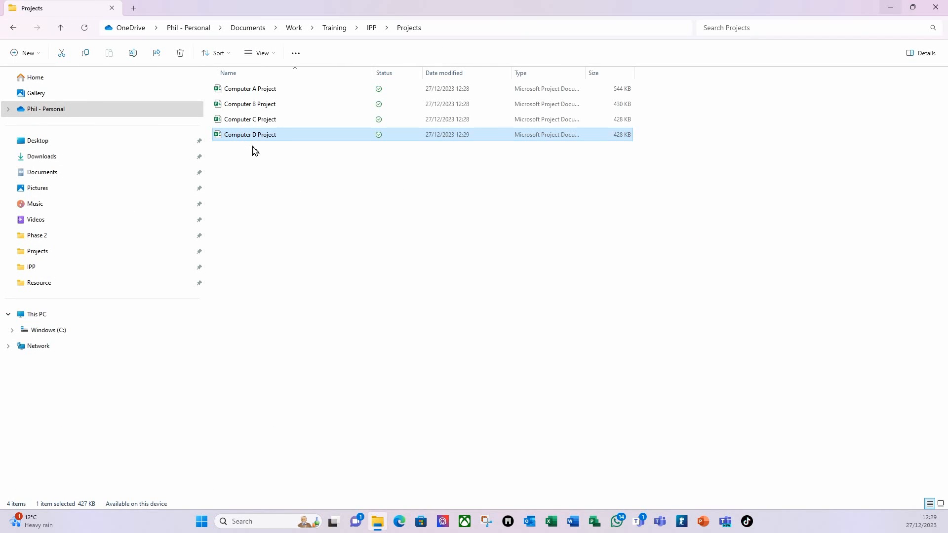
{"action": "left_click", "coordinate": [371, 28]}
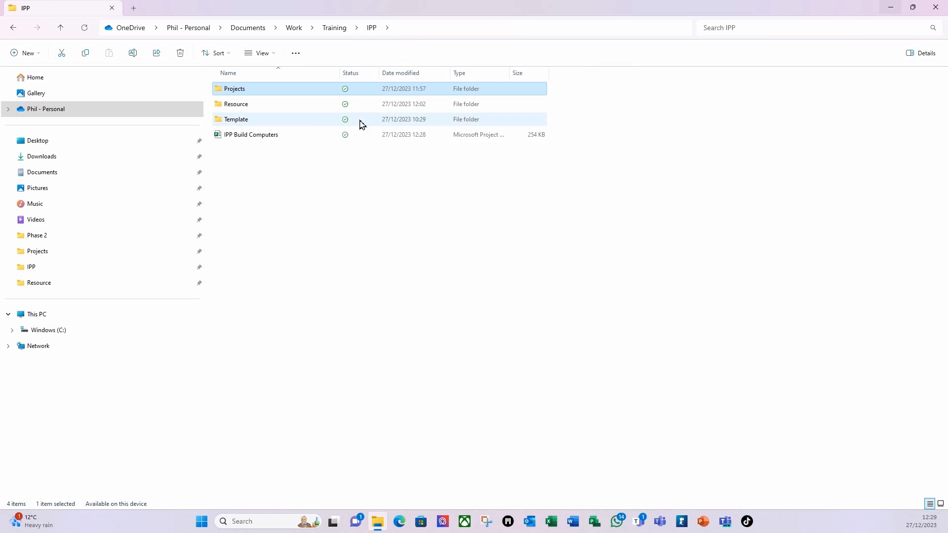
Step: Open the IPP Build Computers master project, choosing to open its resource pool too
{"action": "double_click", "coordinate": [244, 138]}
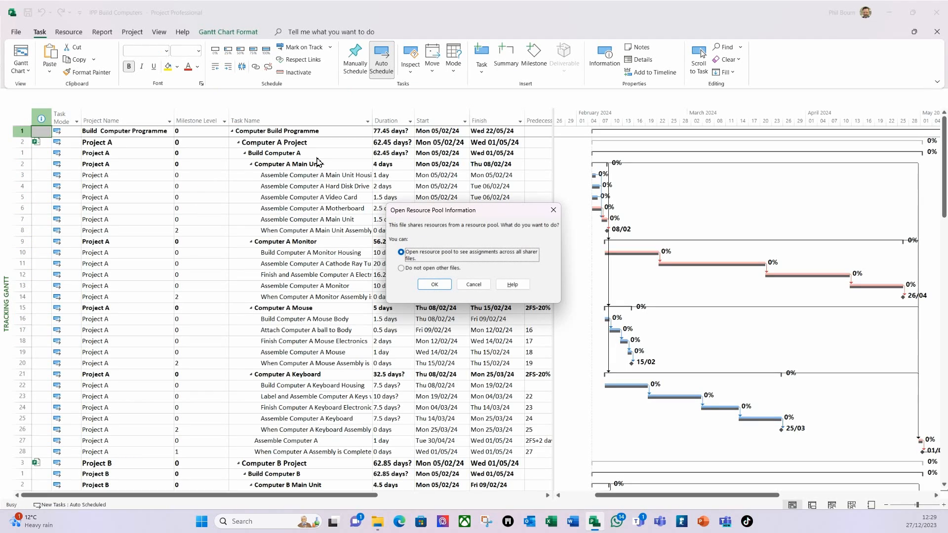
{"action": "left_click", "coordinate": [435, 284]}
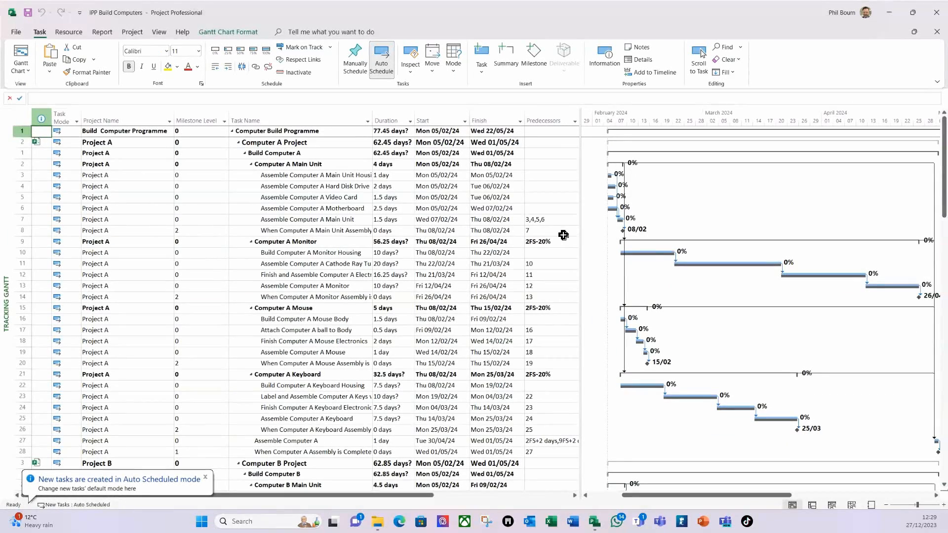
{"action": "scroll", "coordinate": [689, 307], "scroll_direction": "down", "scroll_amount": 10}
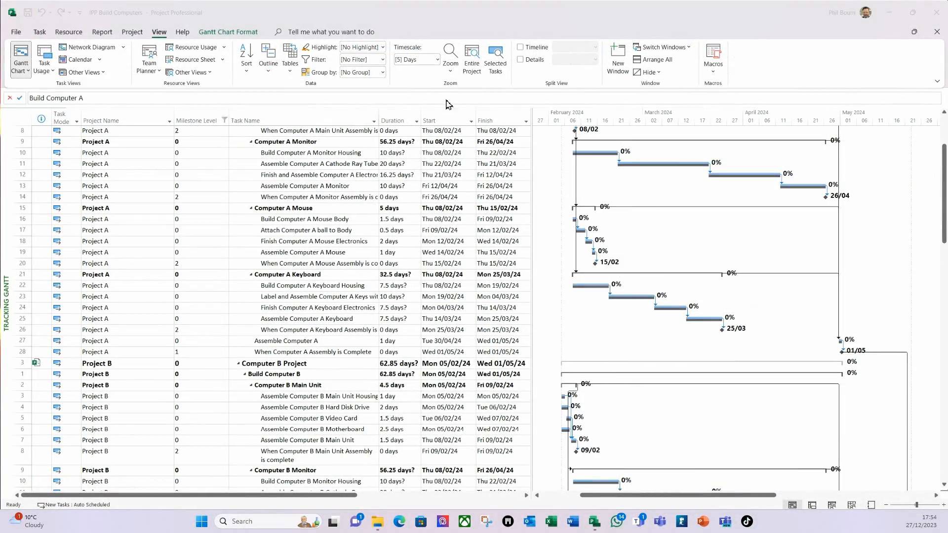
{"action": "left_click", "coordinate": [491, 7]}
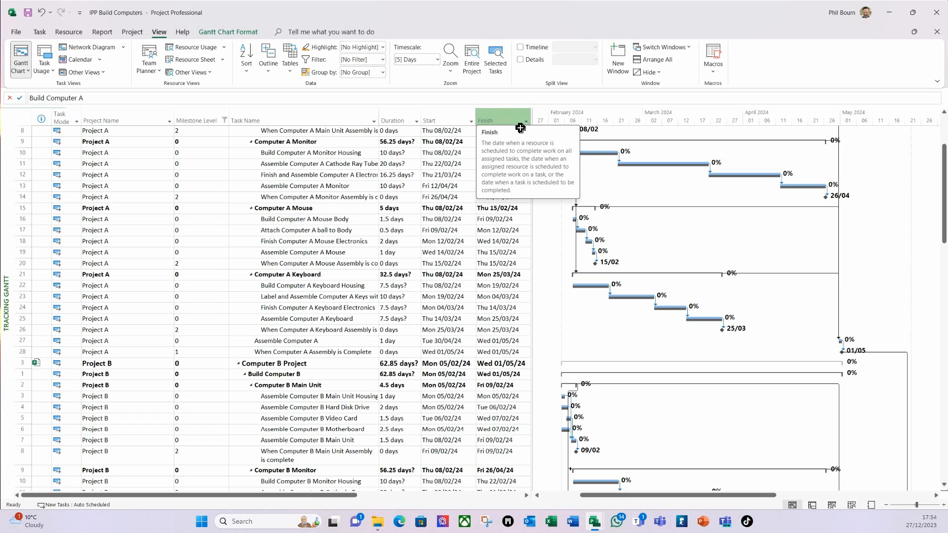
Step: Widen the task table and check task 8's resource, leaving Jane Smith assigned
{"action": "left_click_drag", "start_coordinate": [533, 142], "coordinate": [651, 142]}
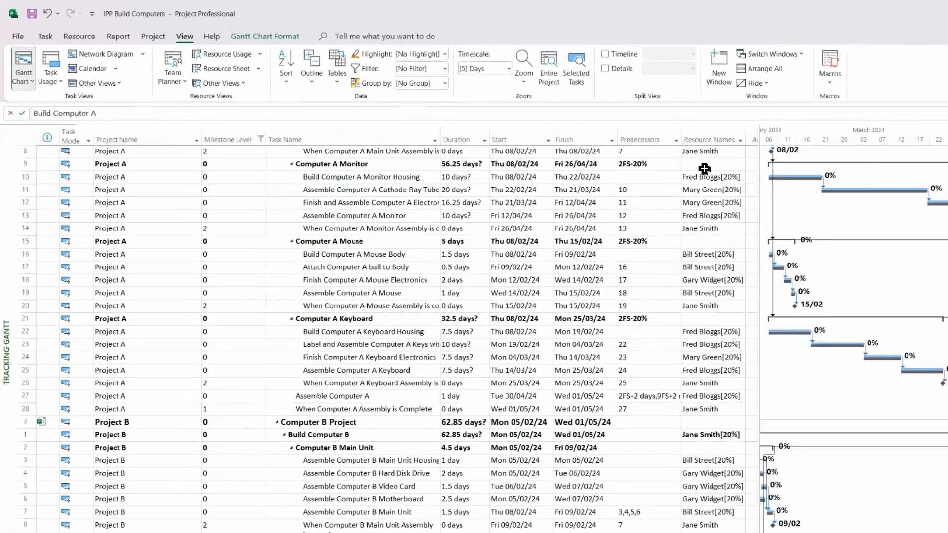
{"action": "left_click", "coordinate": [607, 134]}
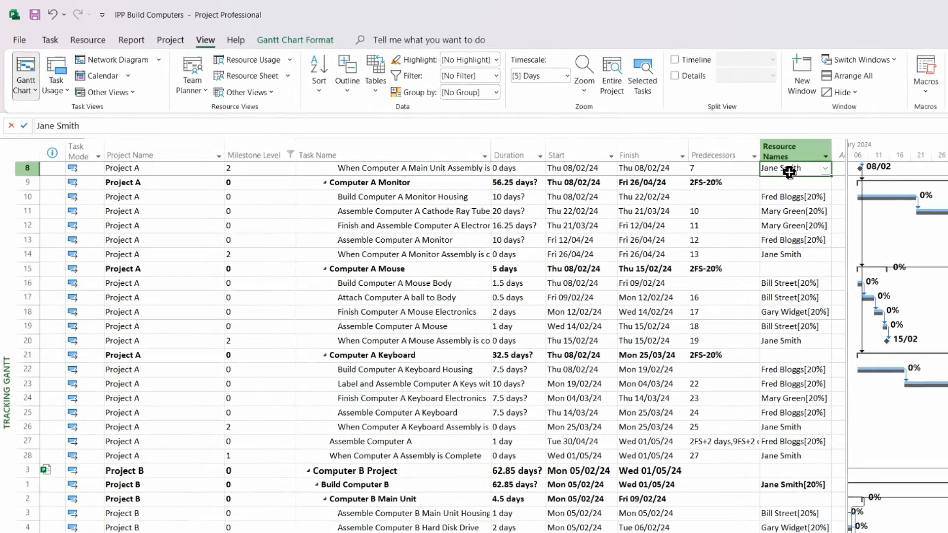
{"action": "left_click", "coordinate": [826, 169]}
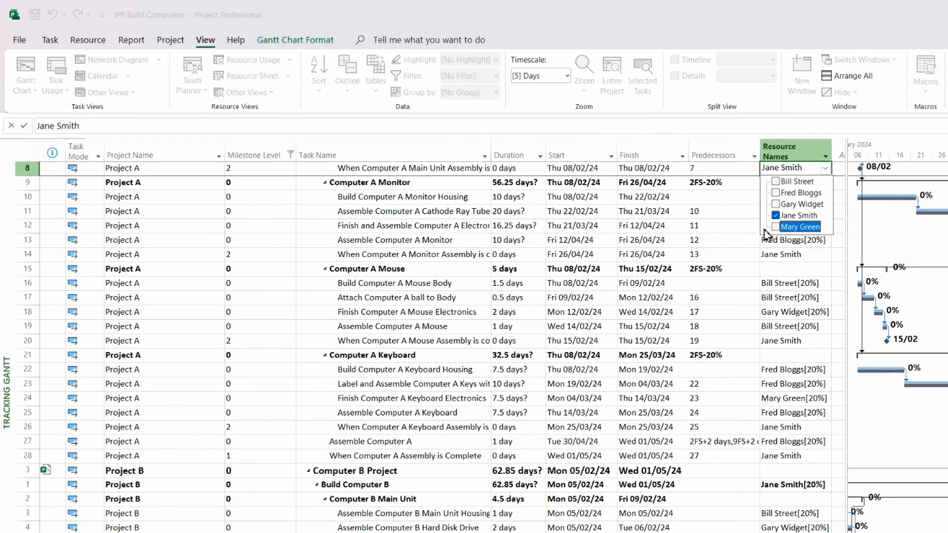
{"action": "left_click", "coordinate": [699, 130]}
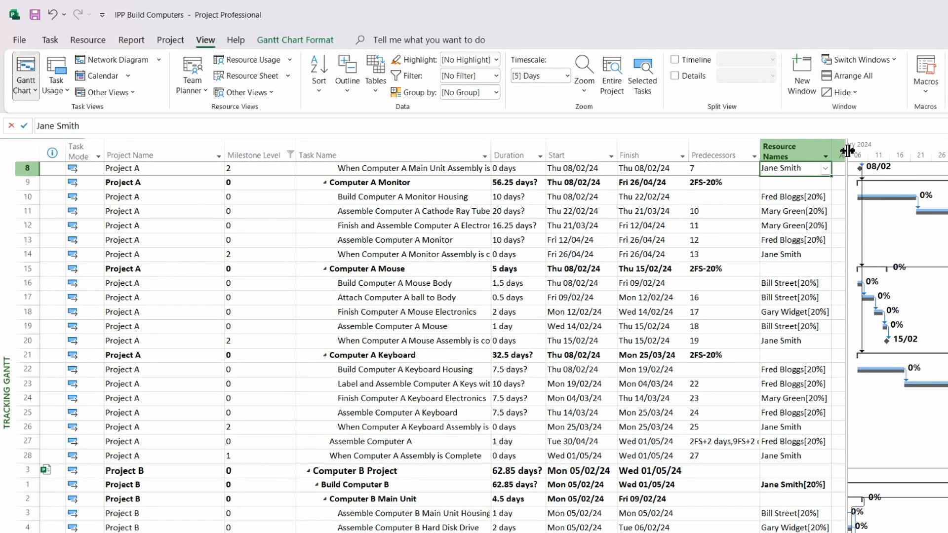
Step: Check the Computer Build Programme summary row's resource assignment, keeping it unchanged
{"action": "scroll", "coordinate": [809, 215], "scroll_direction": "up", "scroll_amount": 3}
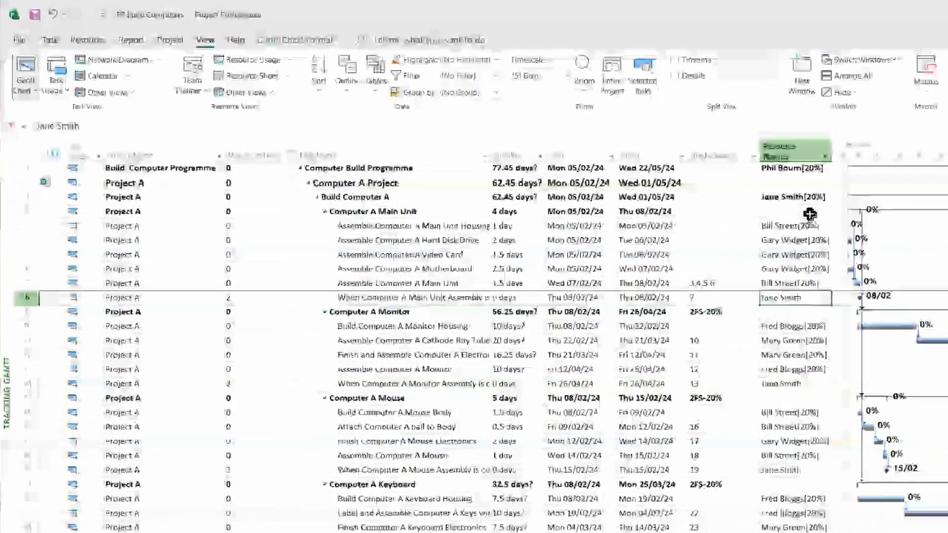
{"action": "left_click", "coordinate": [799, 168]}
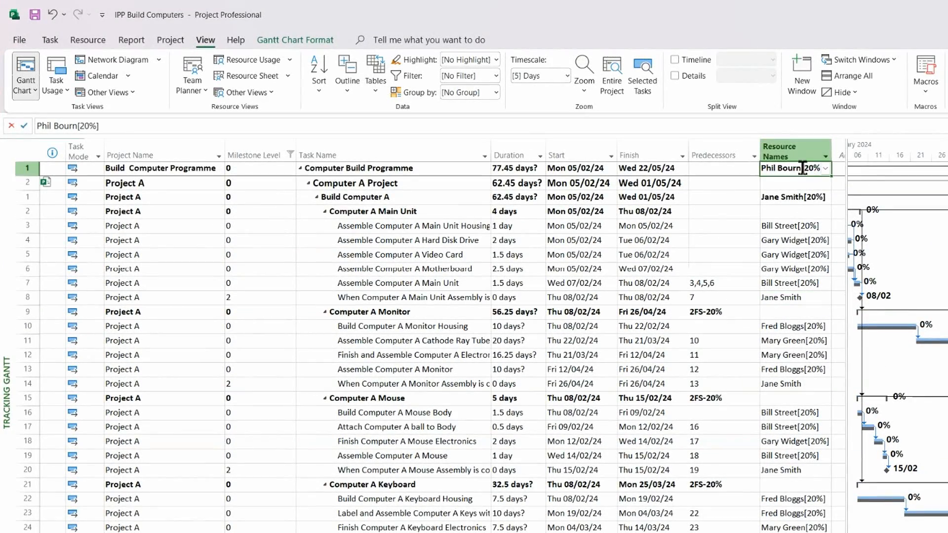
{"action": "left_click", "coordinate": [825, 170]}
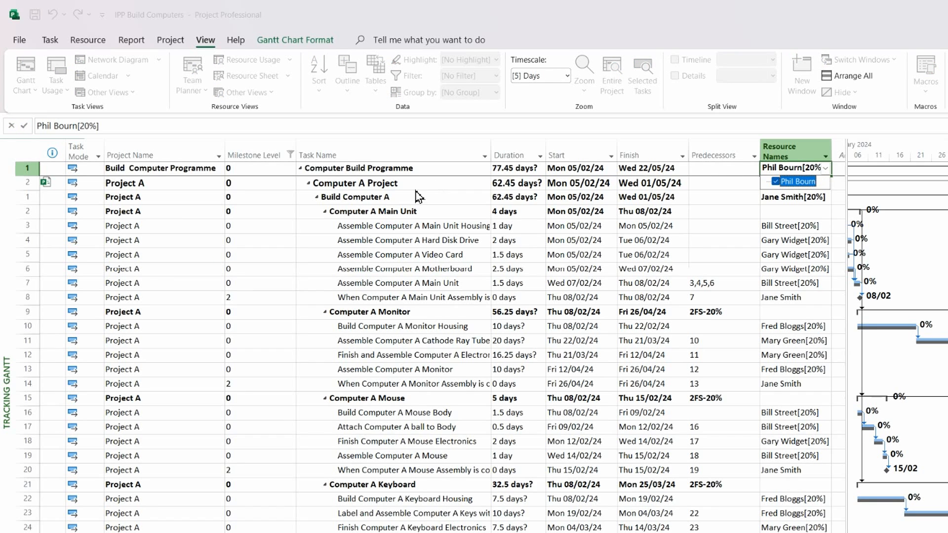
{"action": "left_click", "coordinate": [380, 169]}
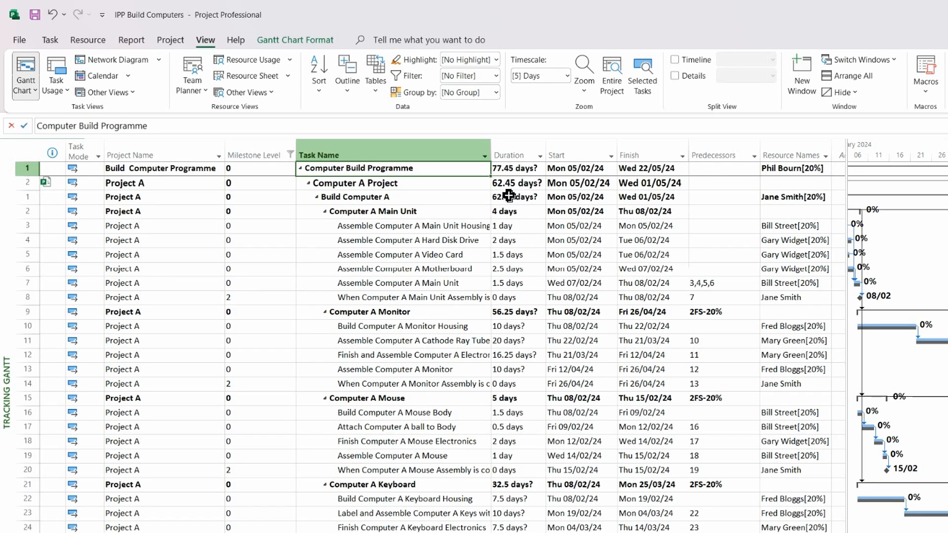
Step: Set the master project's Share Resources option to use resources from Resource Pool
{"action": "left_click", "coordinate": [89, 41]}
{"action": "left_click", "coordinate": [118, 99]}
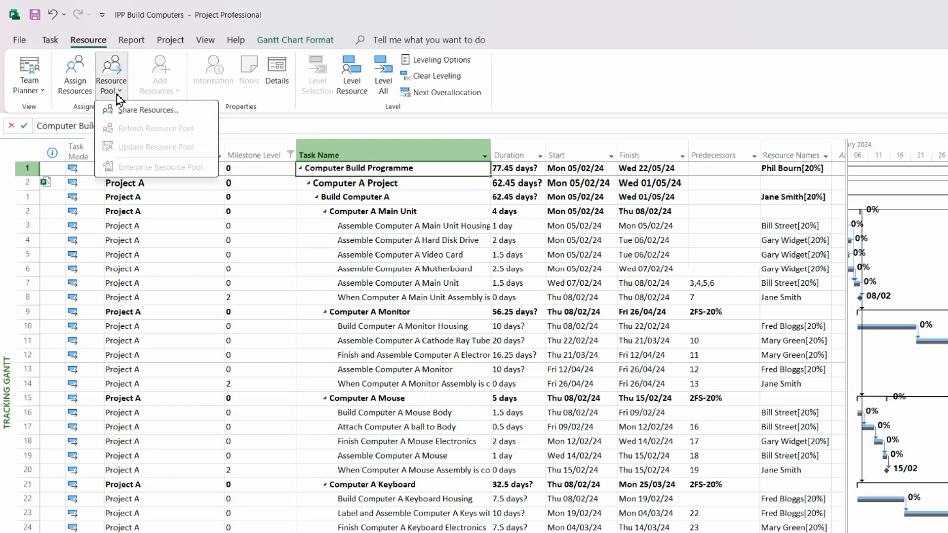
{"action": "left_click", "coordinate": [148, 110]}
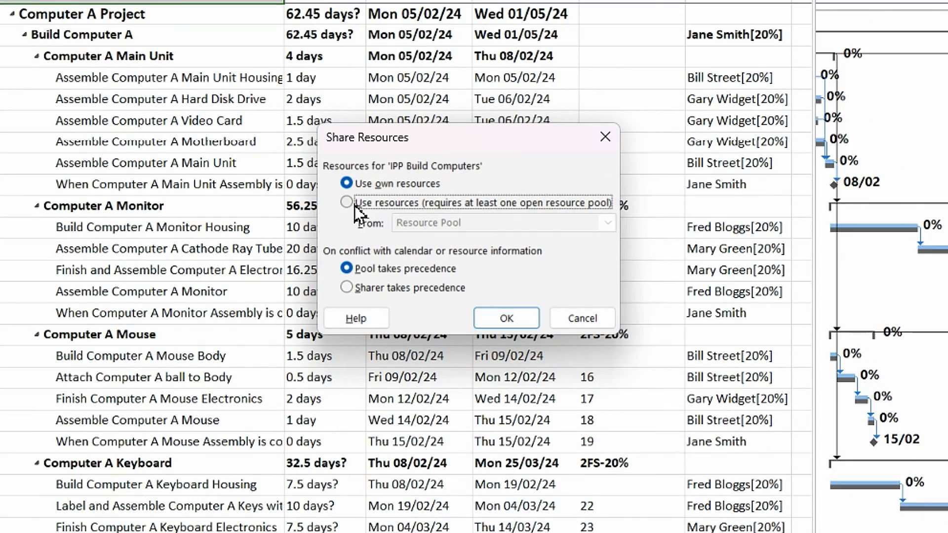
{"action": "left_click", "coordinate": [355, 207]}
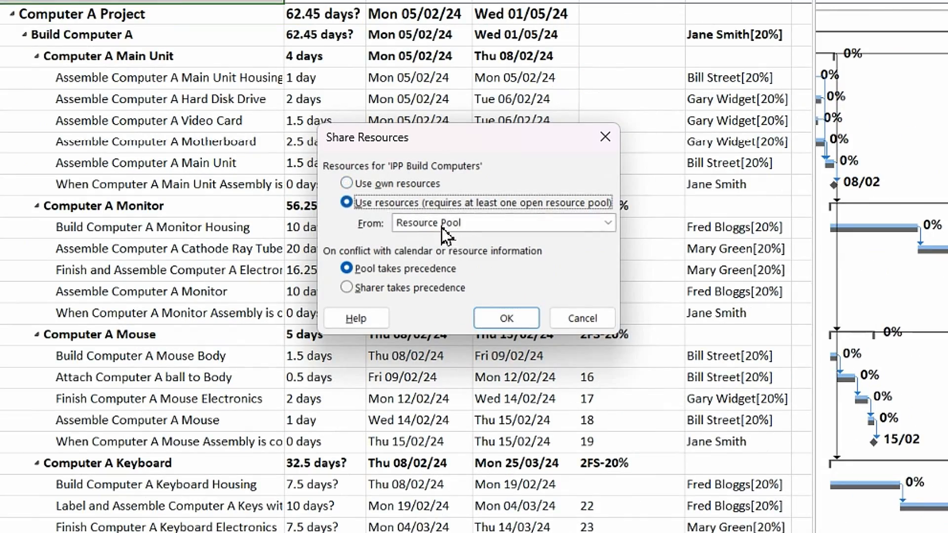
{"action": "left_click", "coordinate": [511, 324]}
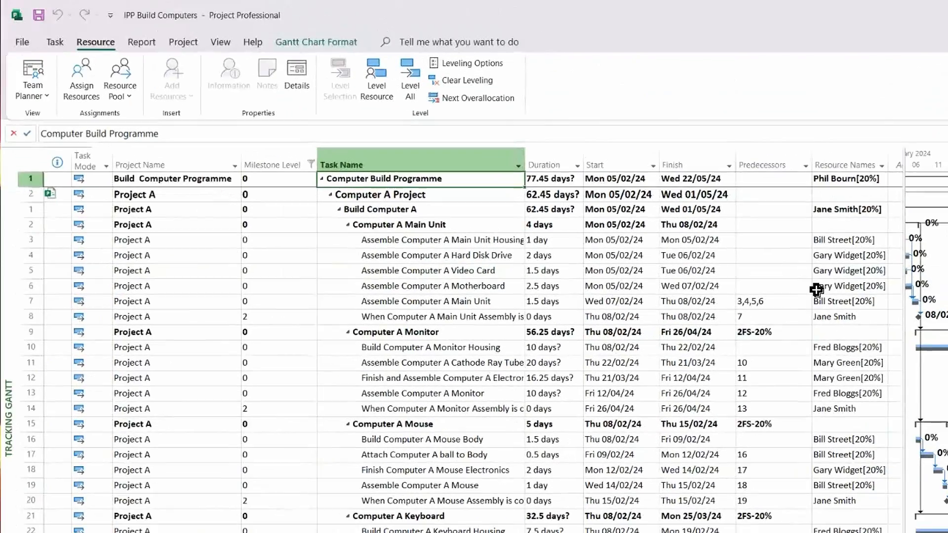
Step: Recheck the summary row's resource and narrow the task table to widen the Gantt chart
{"action": "left_click", "coordinate": [845, 180]}
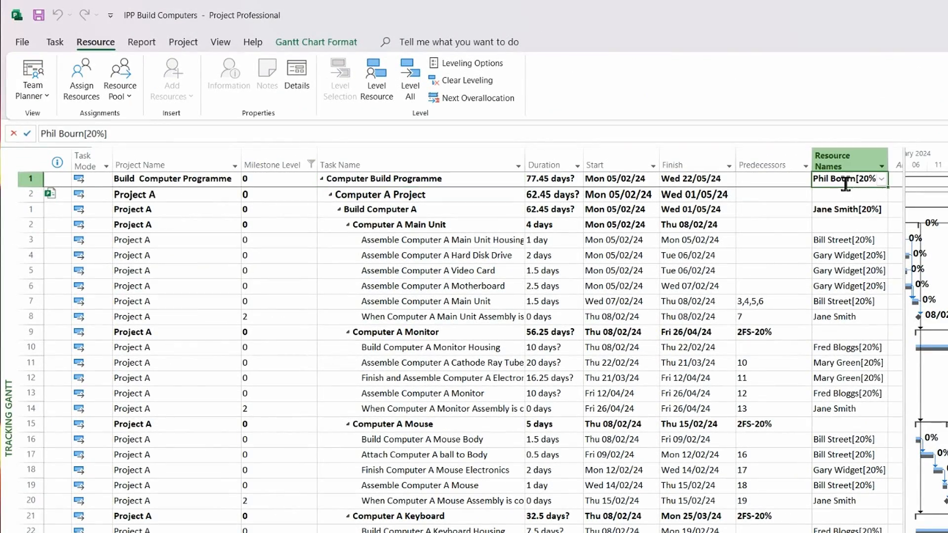
{"action": "left_click", "coordinate": [882, 180]}
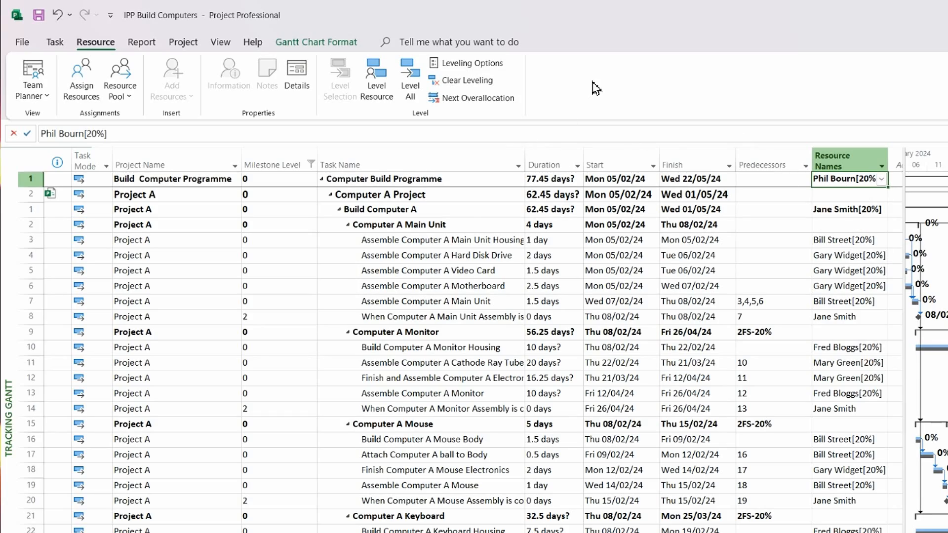
{"action": "scroll", "coordinate": [640, 202], "scroll_direction": "down", "scroll_amount": 4}
{"action": "scroll", "coordinate": [641, 207], "scroll_direction": "up", "scroll_amount": 1}
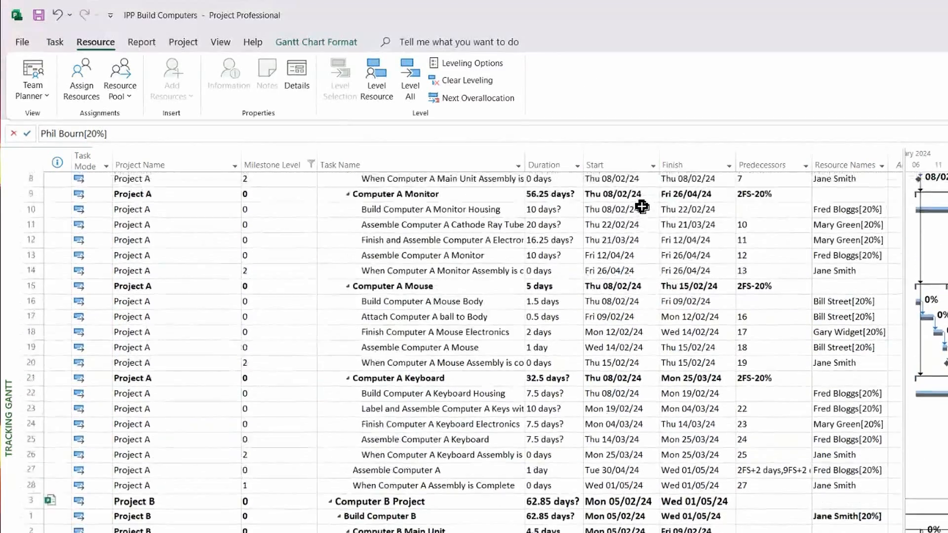
{"action": "left_click_drag", "start_coordinate": [905, 177], "coordinate": [738, 198]}
{"action": "left_click", "coordinate": [220, 42]}
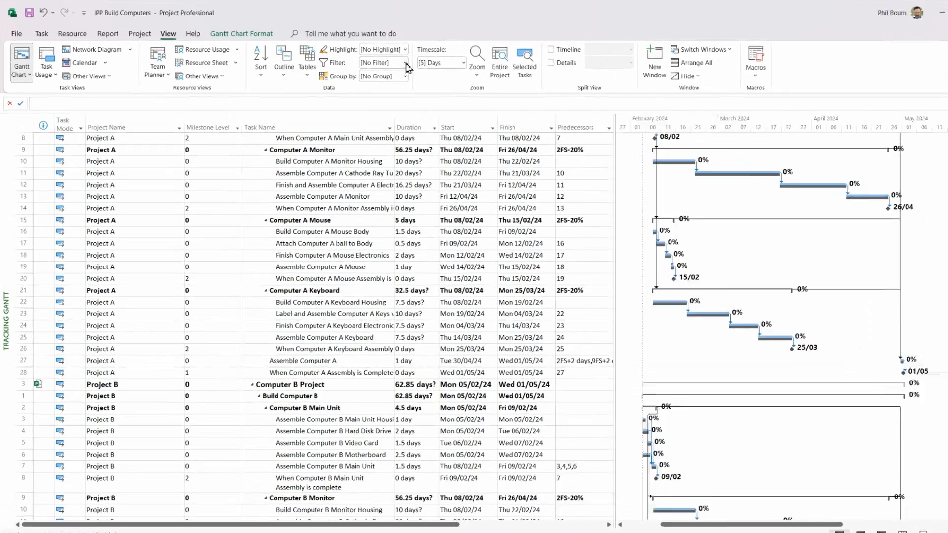
Step: Apply the Milestones filter, restrict Milestone Level to 1 only, and widen Task Name slightly
{"action": "left_click", "coordinate": [383, 59]}
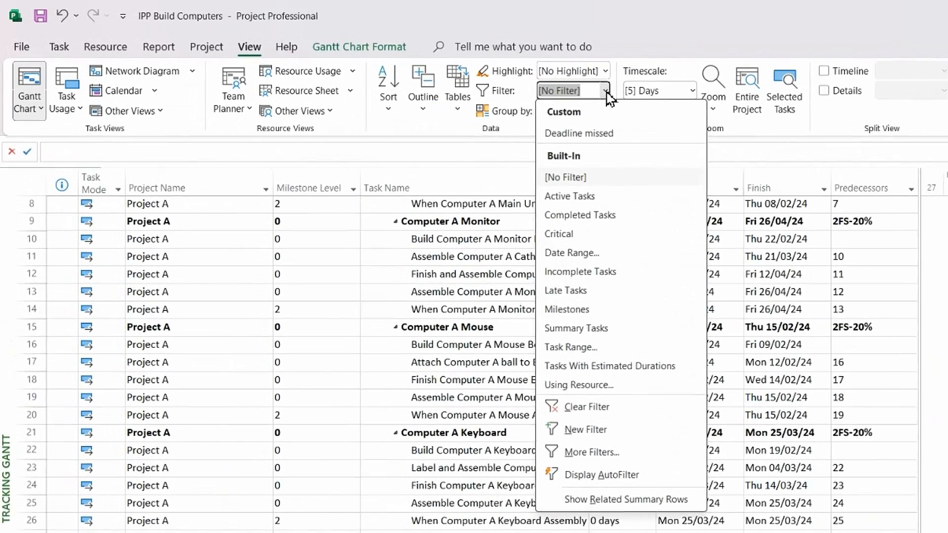
{"action": "left_click", "coordinate": [563, 307]}
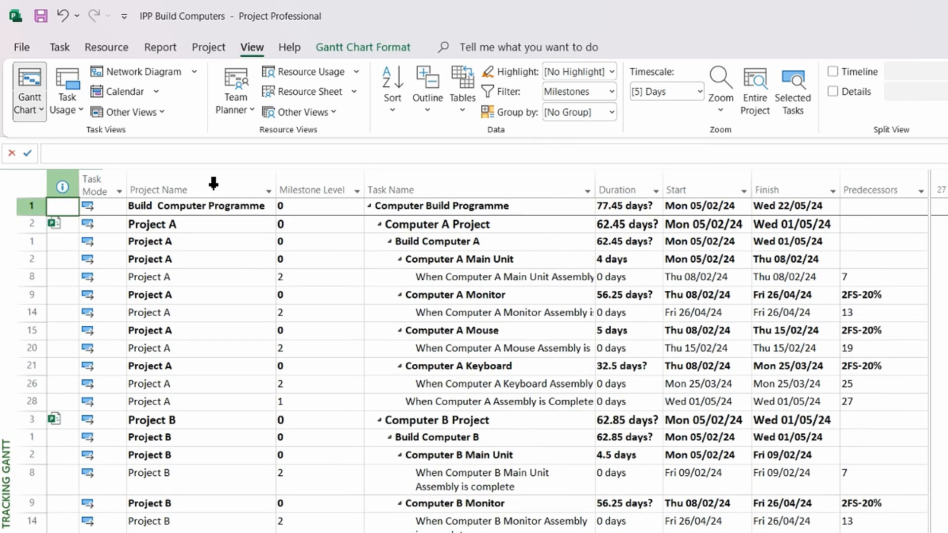
{"action": "left_click", "coordinate": [357, 192]}
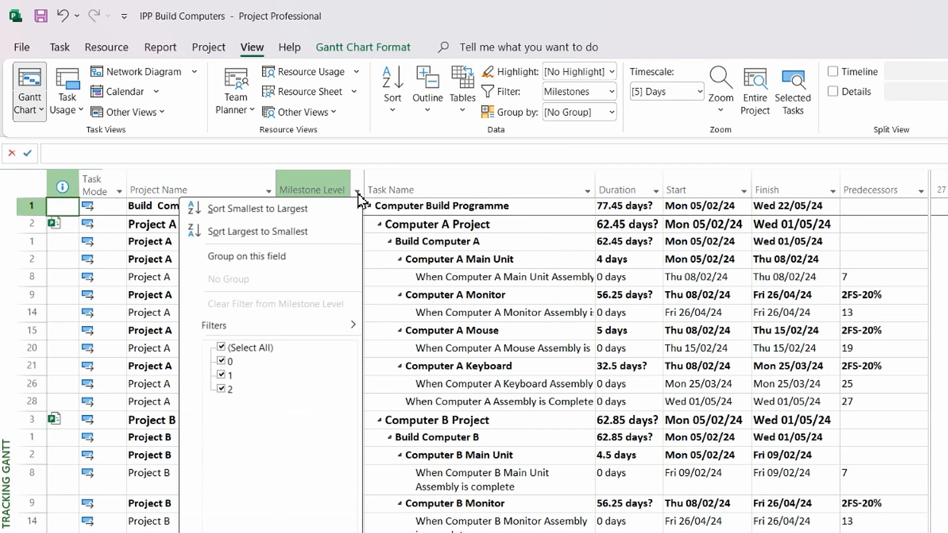
{"action": "left_click", "coordinate": [222, 348]}
{"action": "left_click", "coordinate": [221, 374]}
{"action": "left_click", "coordinate": [294, 532]}
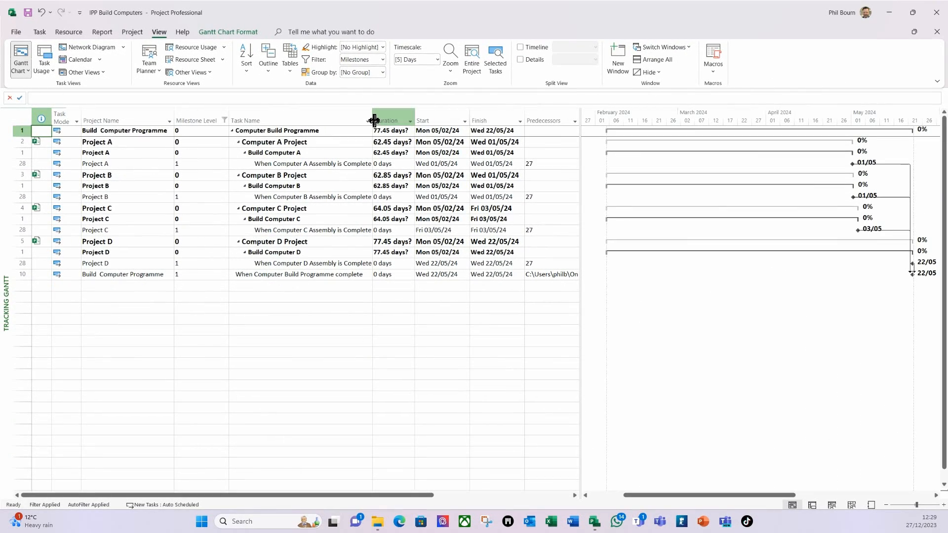
{"action": "left_click_drag", "start_coordinate": [374, 120], "coordinate": [380, 120]}
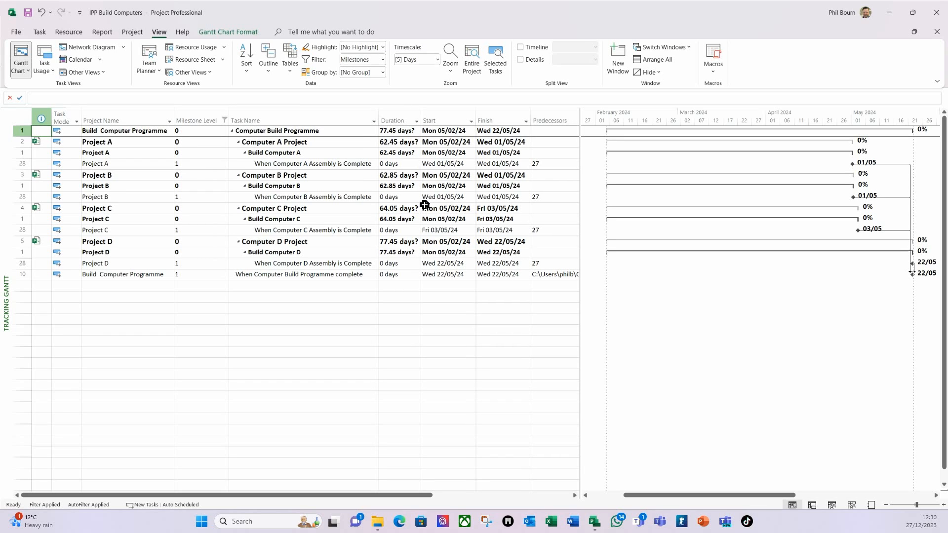